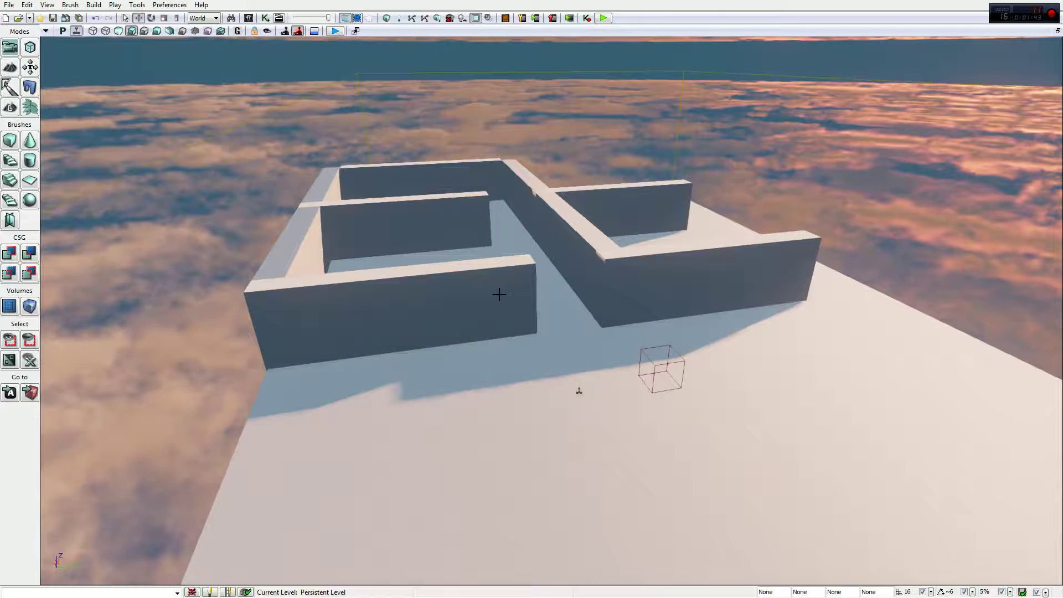
Place an AmbientSound actor from the Sounds actor classes on the floor in front of the building's front wall
{"action": "left_click", "coordinate": [249, 18]}
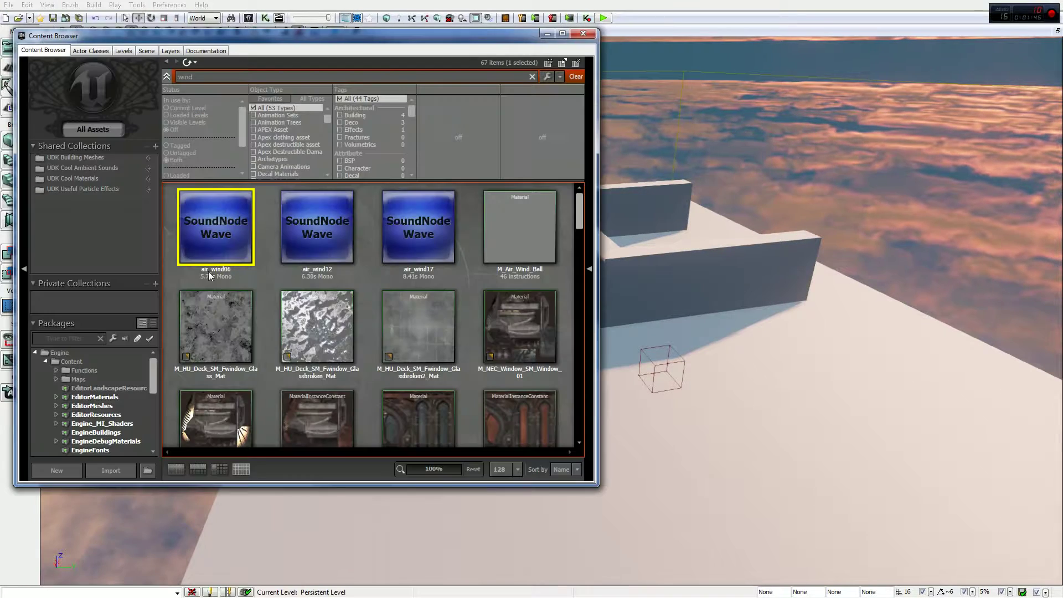
{"action": "left_click", "coordinate": [107, 49]}
{"action": "left_click_drag", "start_coordinate": [65, 35], "coordinate": [142, 26]}
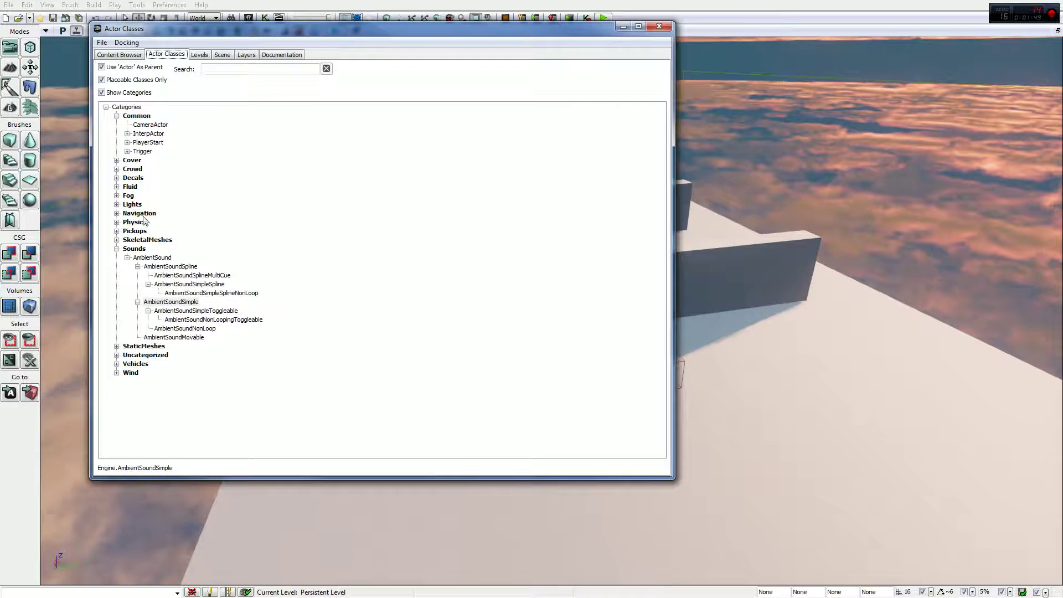
{"action": "left_click", "coordinate": [116, 116]}
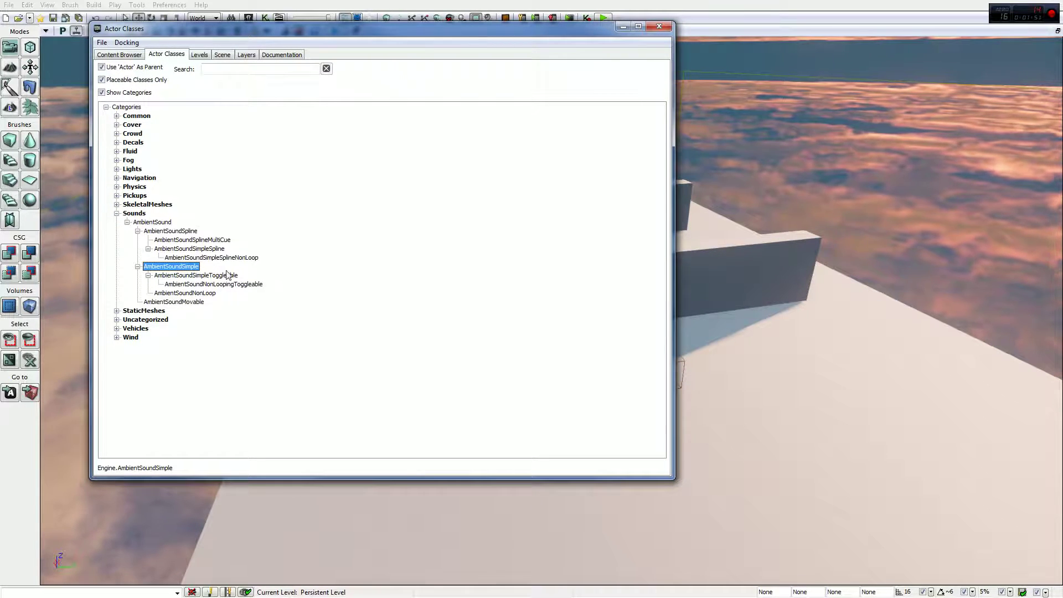
{"action": "left_click", "coordinate": [166, 222]}
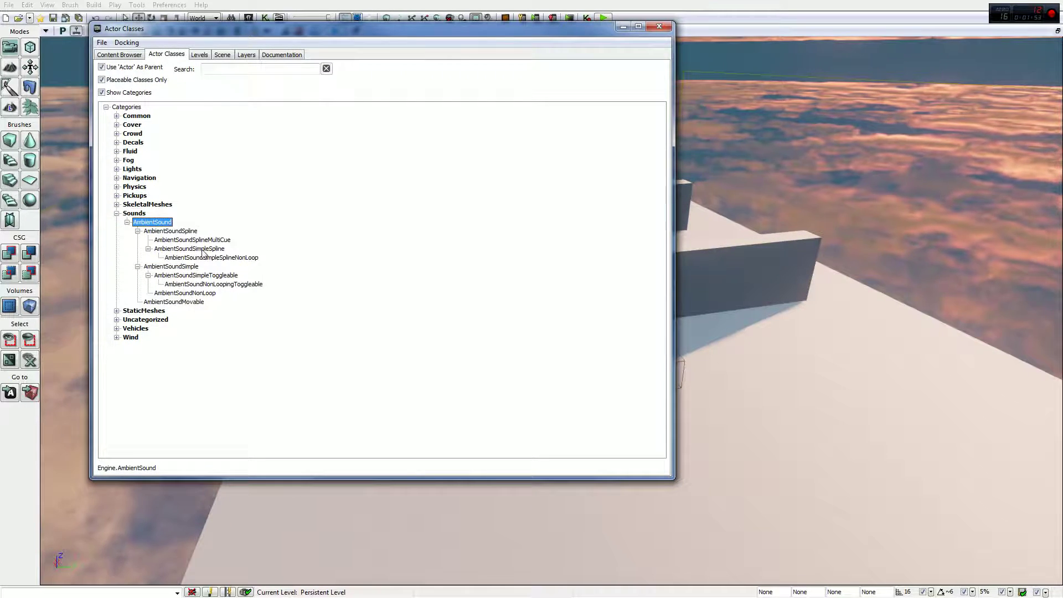
{"action": "left_click", "coordinate": [186, 284]}
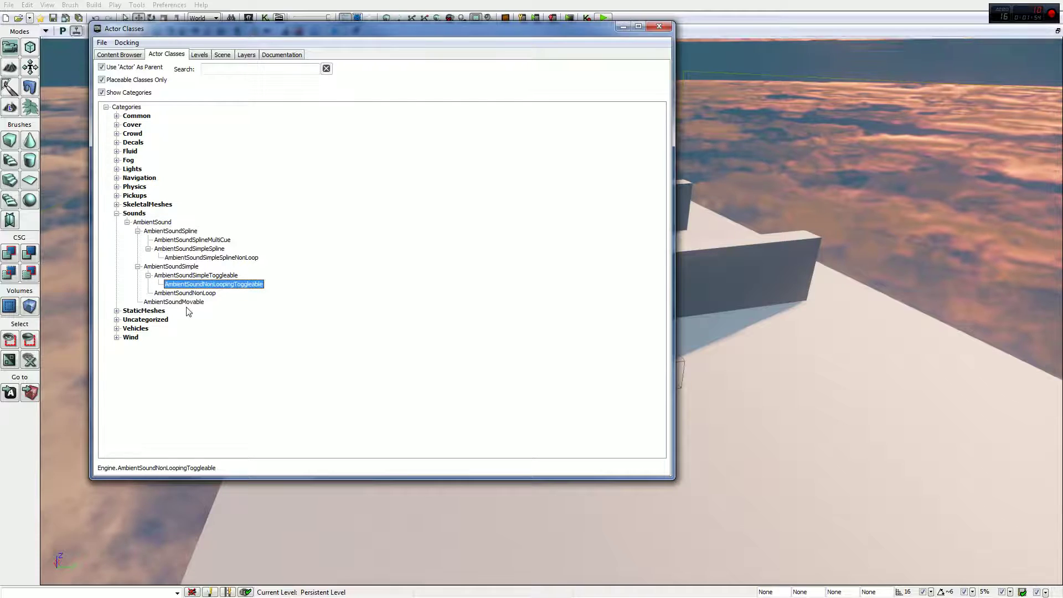
{"action": "left_click", "coordinate": [151, 223]}
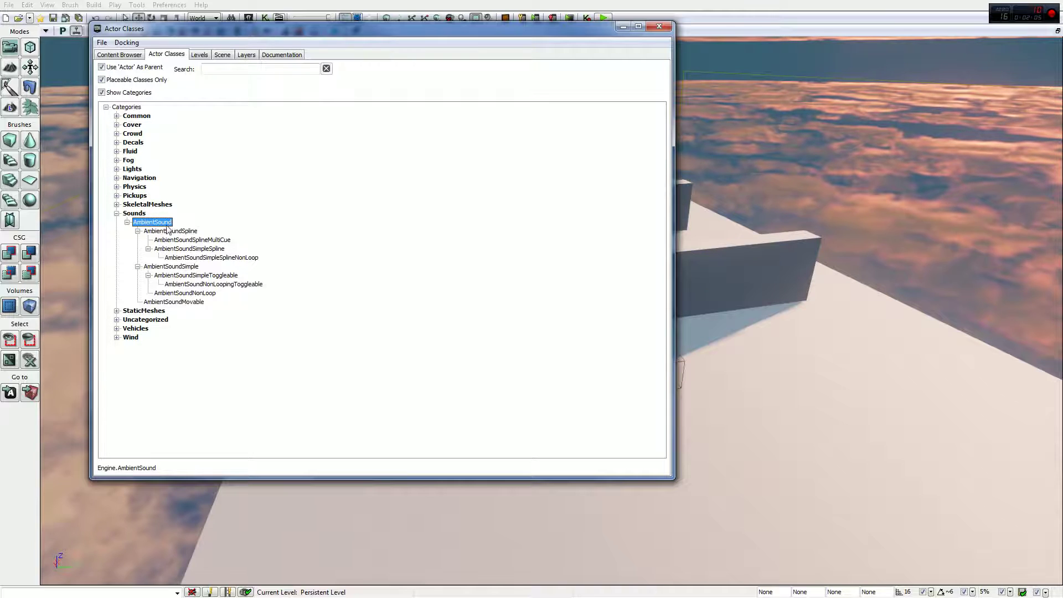
{"action": "left_click", "coordinate": [764, 336]}
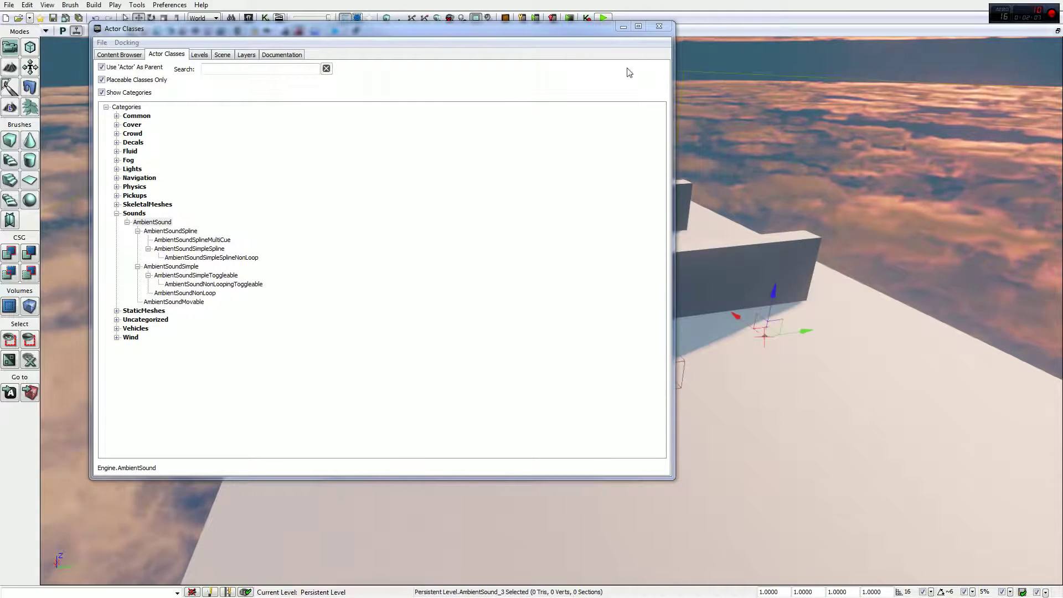
{"action": "left_click", "coordinate": [629, 29]}
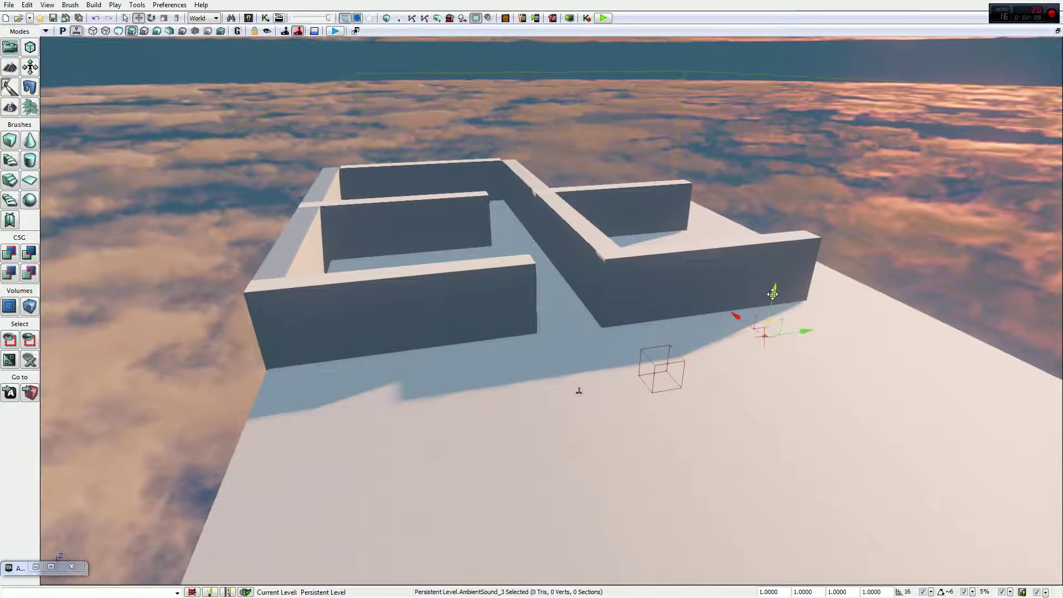
Raise the ambient sound actor off the floor and reposition it close to the front wall
{"action": "left_click_drag", "start_coordinate": [780, 259], "coordinate": [780, 245]}
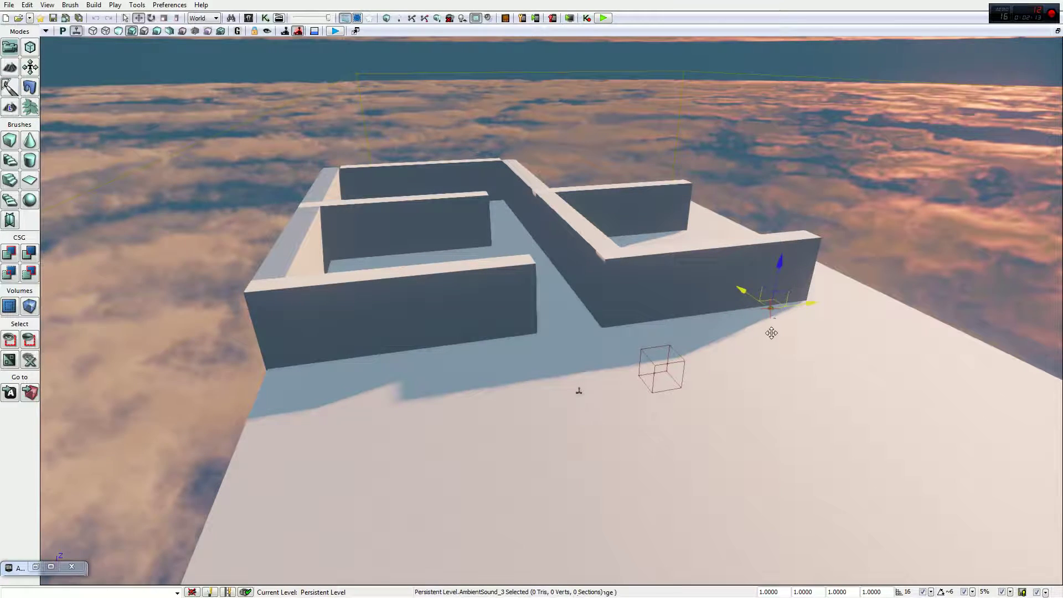
{"action": "left_click_drag", "start_coordinate": [778, 305], "coordinate": [831, 261]}
{"action": "right_click_drag", "start_coordinate": [831, 260], "coordinate": [819, 342]}
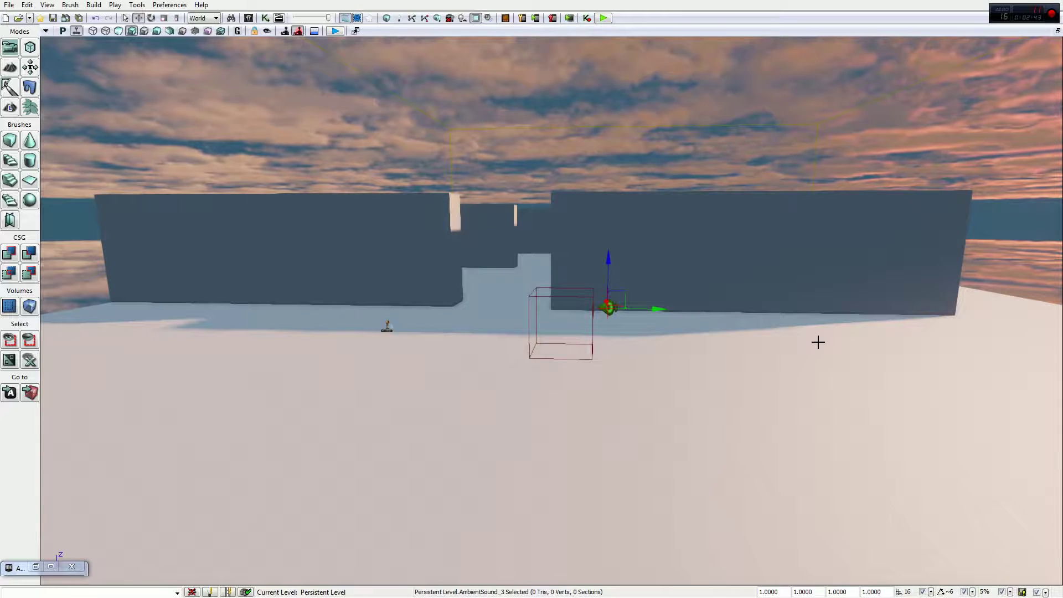
Open the ambient sound actor's properties and expand its Audio Component settings
{"action": "key", "text": "F4"}
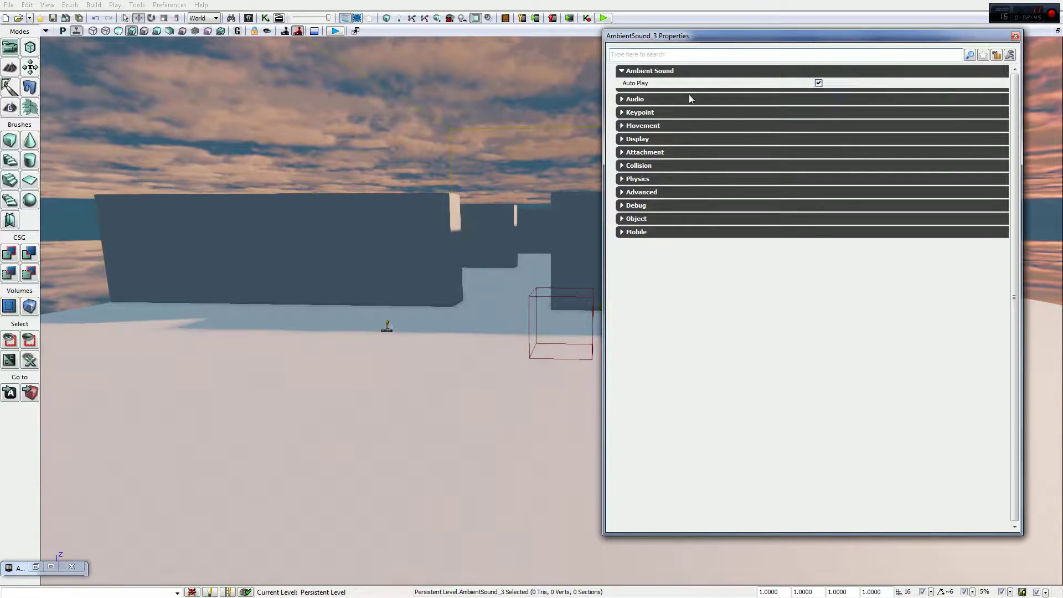
{"action": "left_click", "coordinate": [651, 100]}
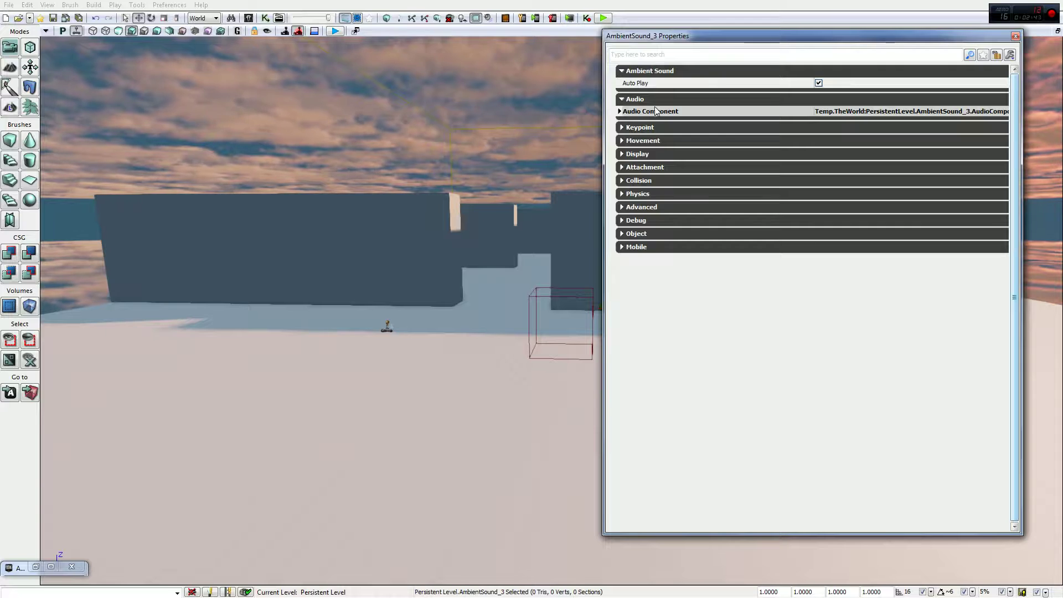
{"action": "double_click", "coordinate": [657, 110]}
{"action": "left_click_drag", "start_coordinate": [670, 43], "coordinate": [103, 45]}
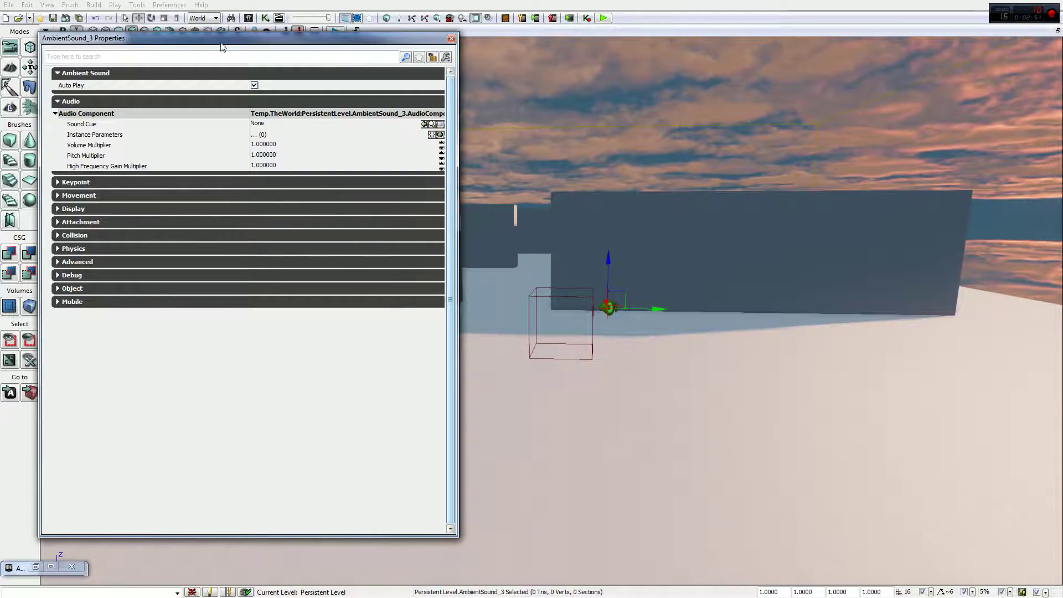
Filter the wind assets to Sound Cues and assign Wind_GrassyHigh_Stereo_Cue as the actor's Sound Cue
{"action": "left_click", "coordinate": [248, 18]}
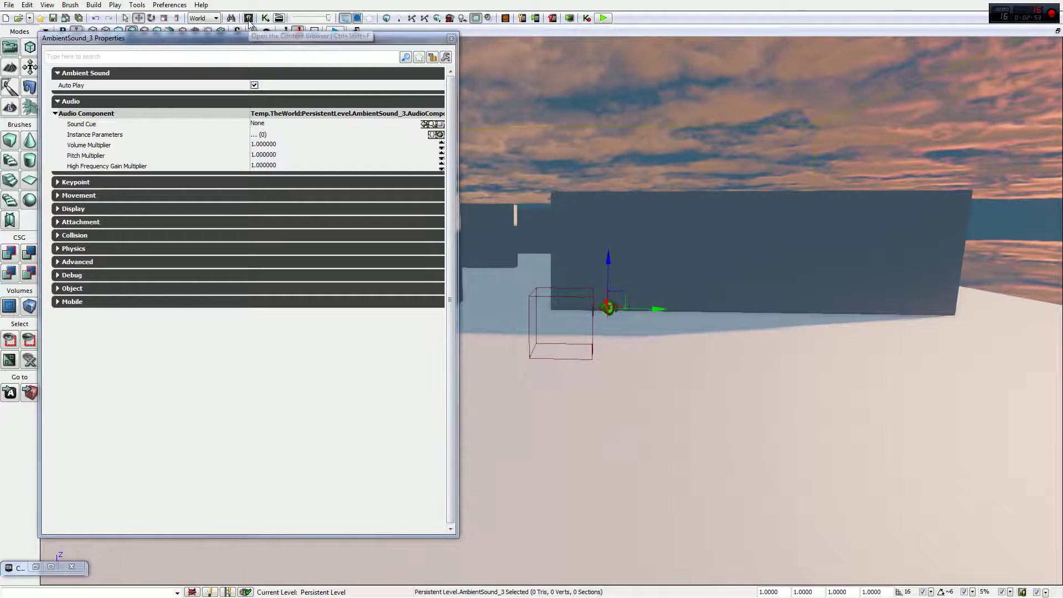
{"action": "left_click", "coordinate": [37, 567]}
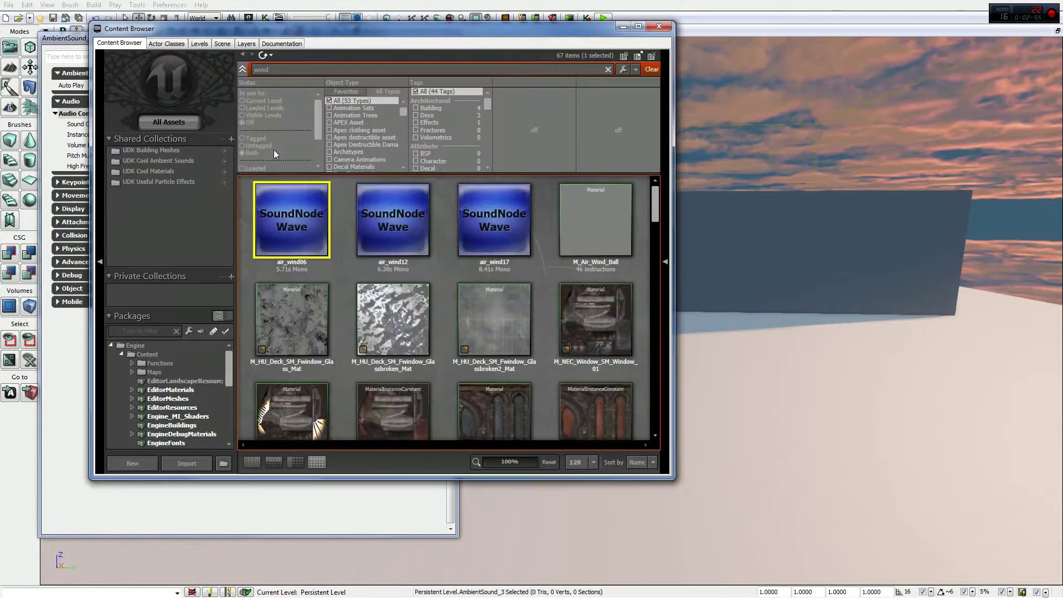
{"action": "left_click_drag", "start_coordinate": [285, 31], "coordinate": [685, 34]}
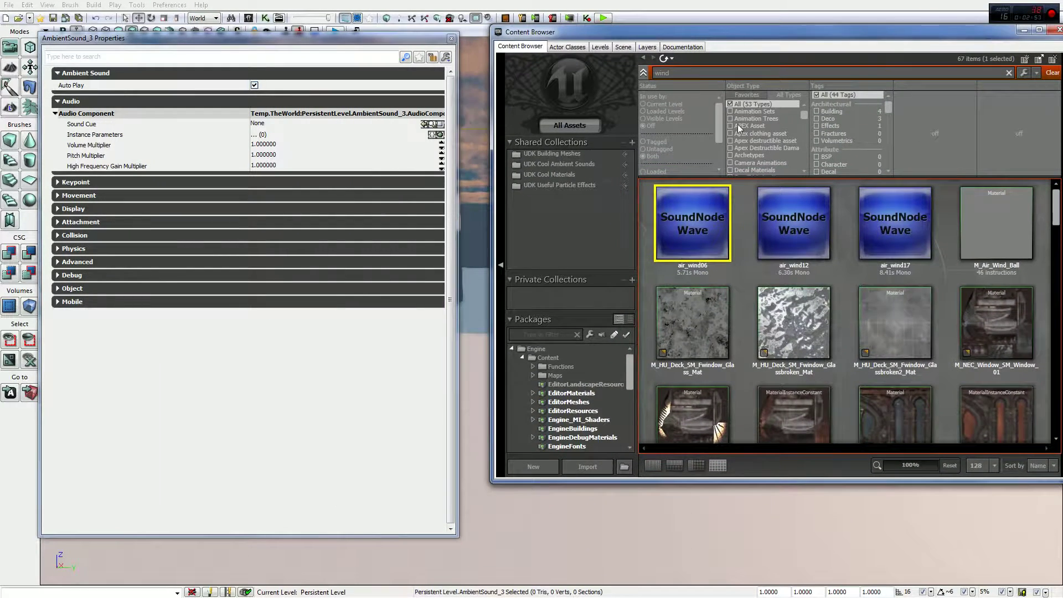
{"action": "left_click", "coordinate": [746, 95]}
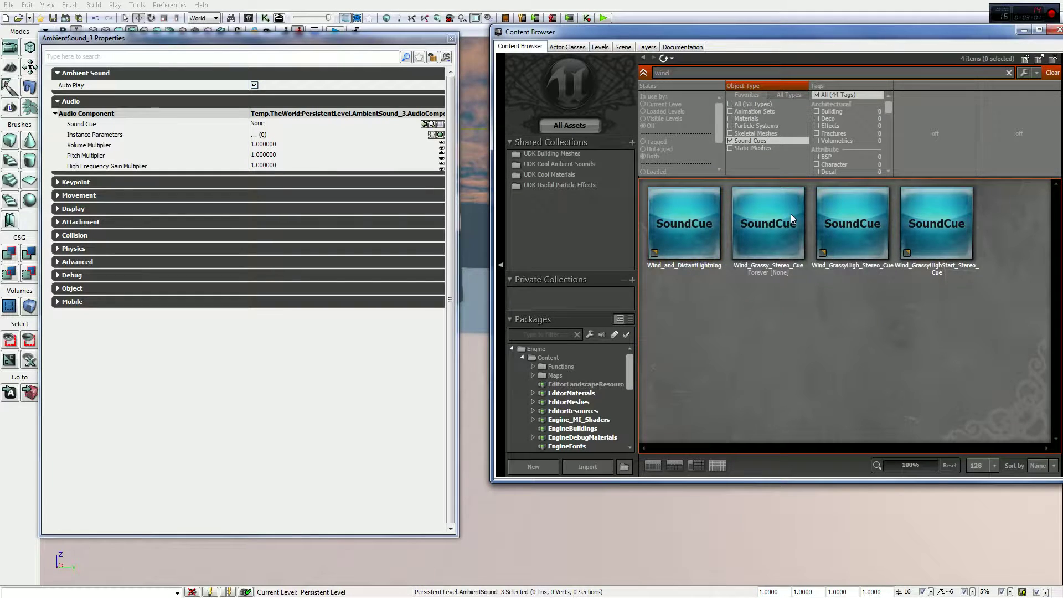
{"action": "left_click", "coordinate": [876, 210]}
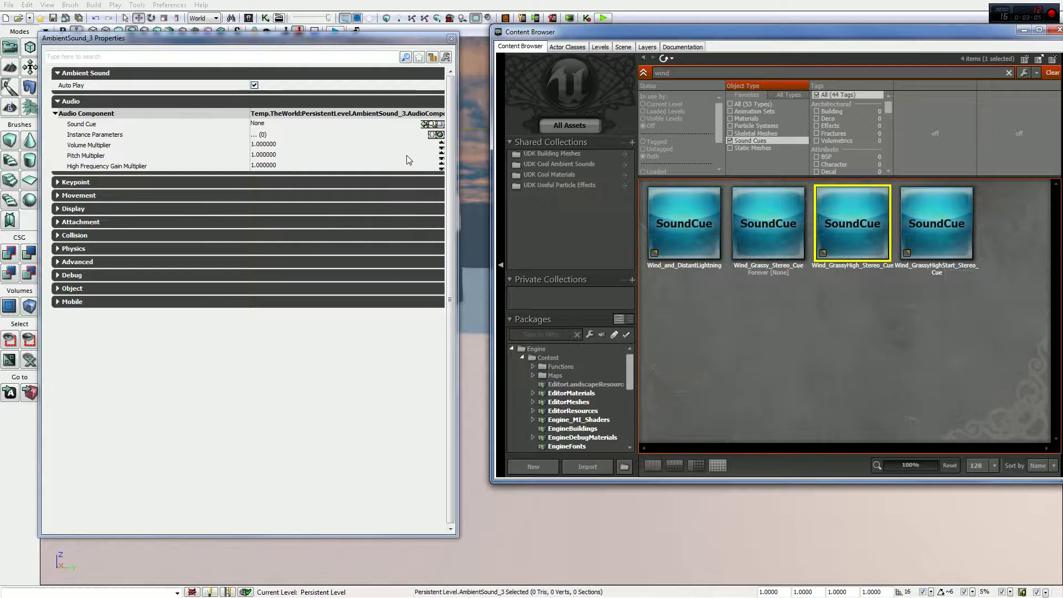
{"action": "left_click", "coordinate": [426, 124]}
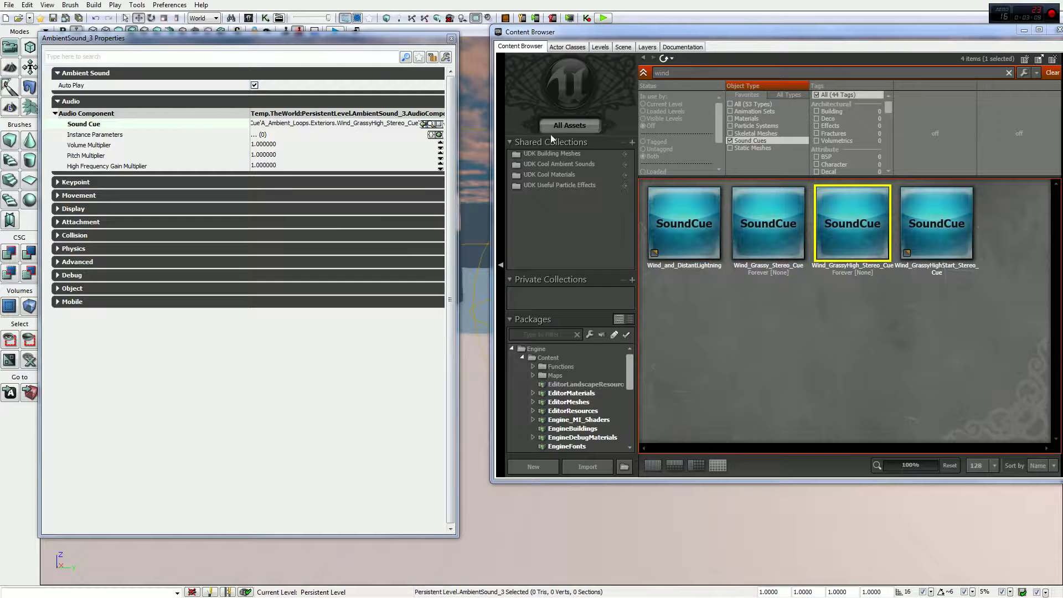
Compare the wind SoundNodeWave assets among all asset types with the filtered Sound Cues
{"action": "left_click_drag", "start_coordinate": [716, 35], "coordinate": [747, 44]}
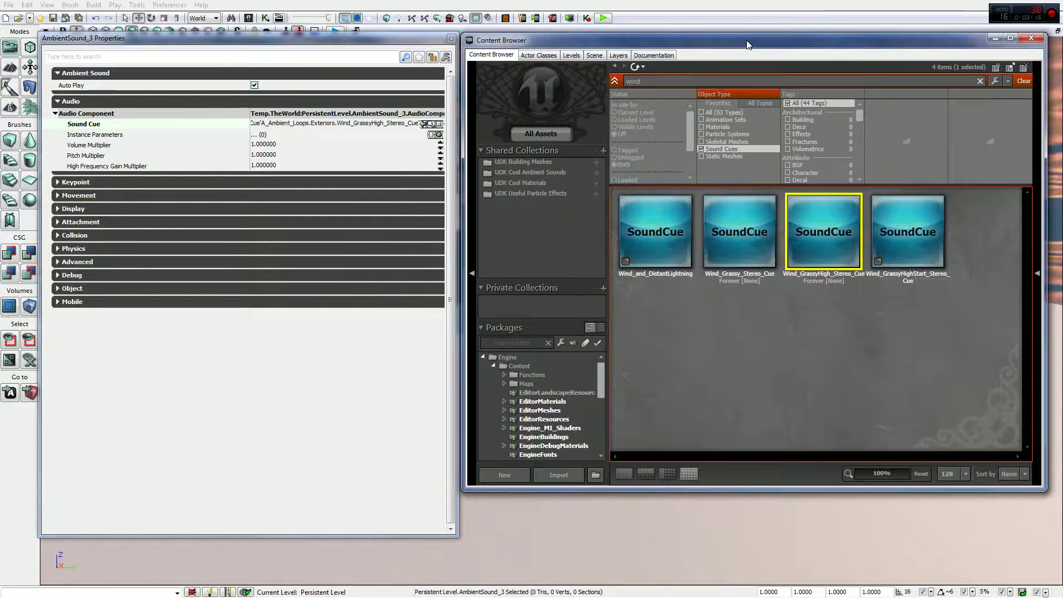
{"action": "left_click", "coordinate": [751, 103]}
{"action": "left_click", "coordinate": [763, 250]}
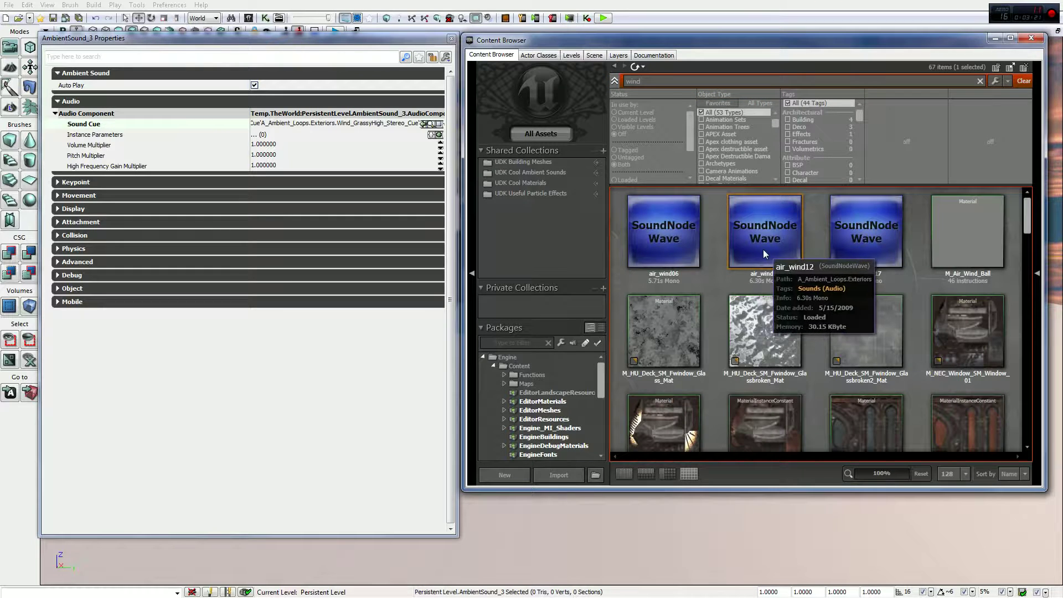
{"action": "left_click", "coordinate": [715, 103]}
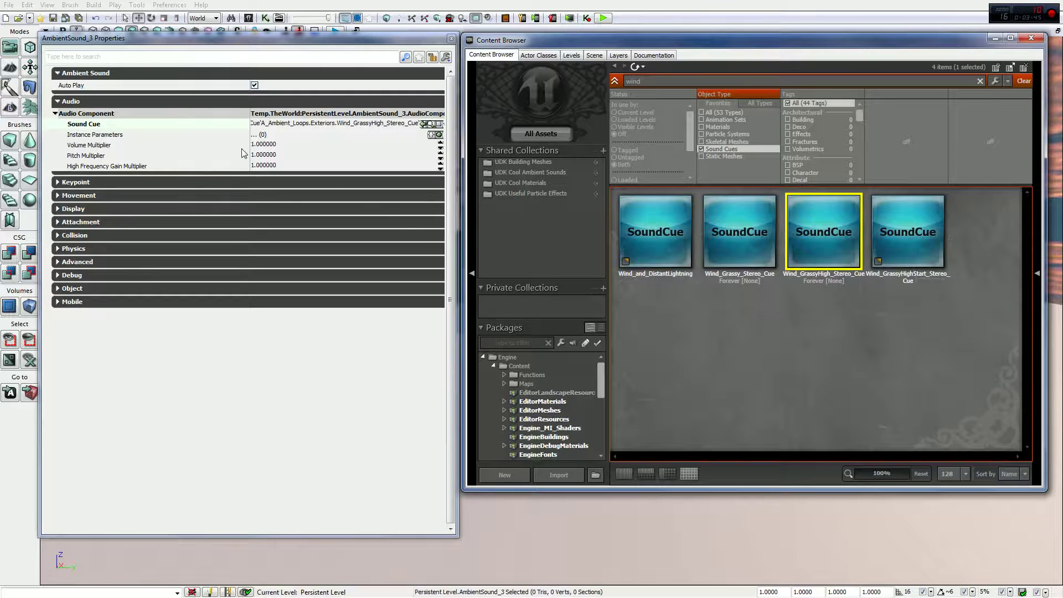
Review the Volume Multiplier, Pitch Multiplier and High Frequency Gain Multiplier settings of the ambient sound
{"action": "left_click", "coordinate": [264, 146]}
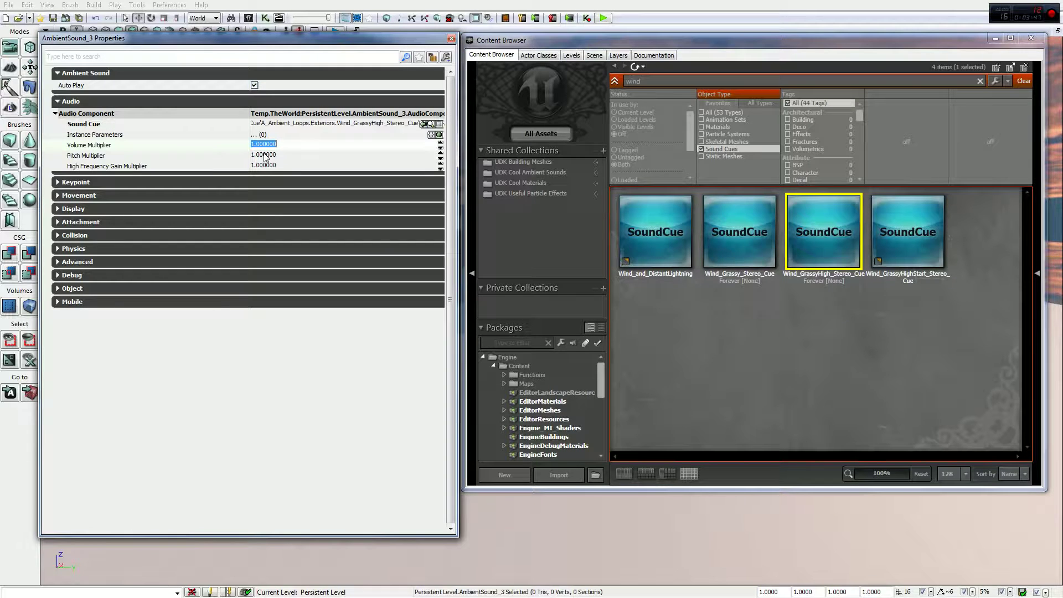
{"action": "left_click", "coordinate": [264, 156]}
{"action": "left_click", "coordinate": [265, 166]}
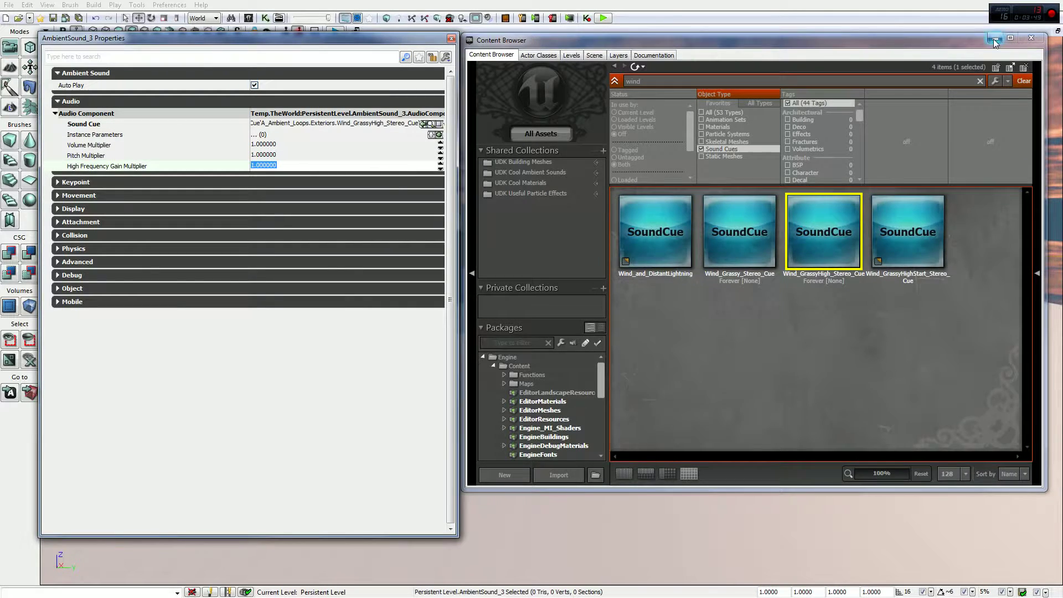
Examine the radius spheres around the ambient sound actor in relation to the building and the floor
{"action": "left_click", "coordinate": [996, 38]}
{"action": "left_click_drag", "start_coordinate": [319, 35], "coordinate": [280, 20]}
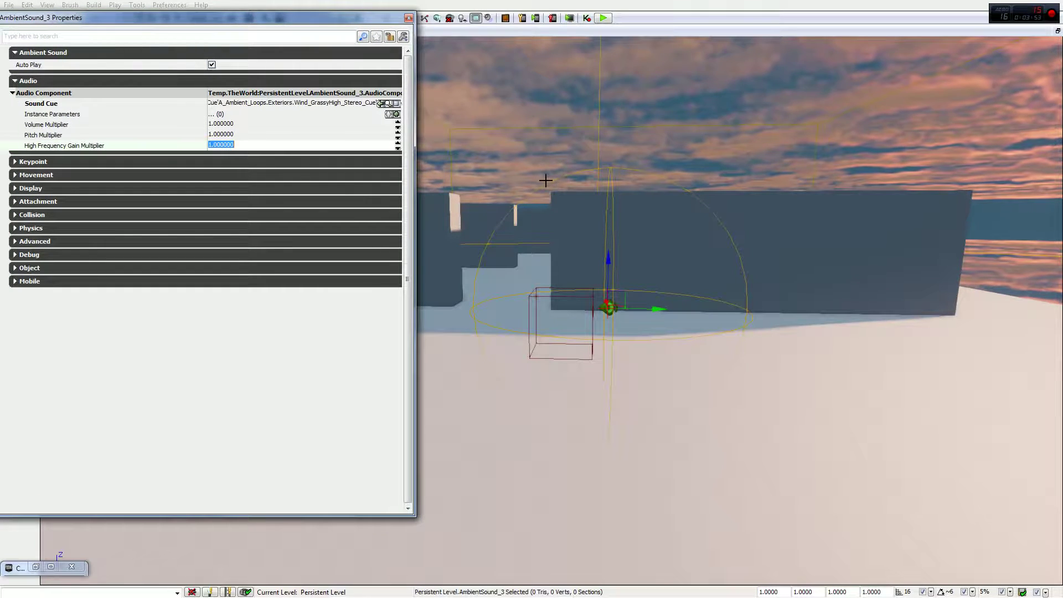
{"action": "mouse_move", "coordinate": [560, 176]}
{"action": "right_mouse_down"}
{"action": "mouse_move", "coordinate": [560, 166]}
{"action": "mouse_move", "coordinate": [560, 177]}
{"action": "right_mouse_up"}
{"action": "scroll", "coordinate": [660, 295], "scroll_direction": "up", "scroll_amount": 2}
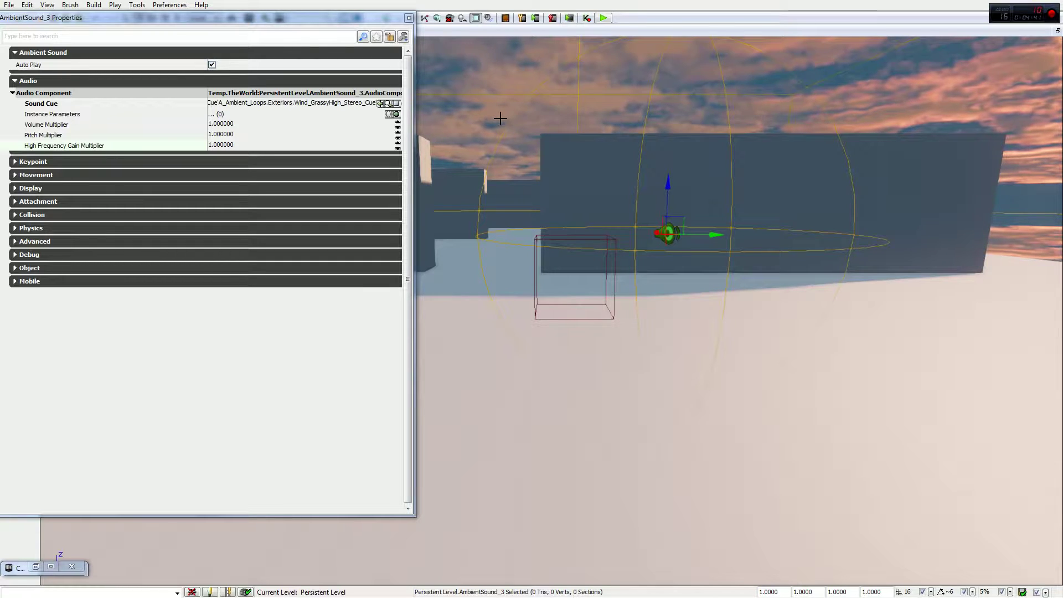
{"action": "right_click_drag", "start_coordinate": [541, 152], "coordinate": [543, 152]}
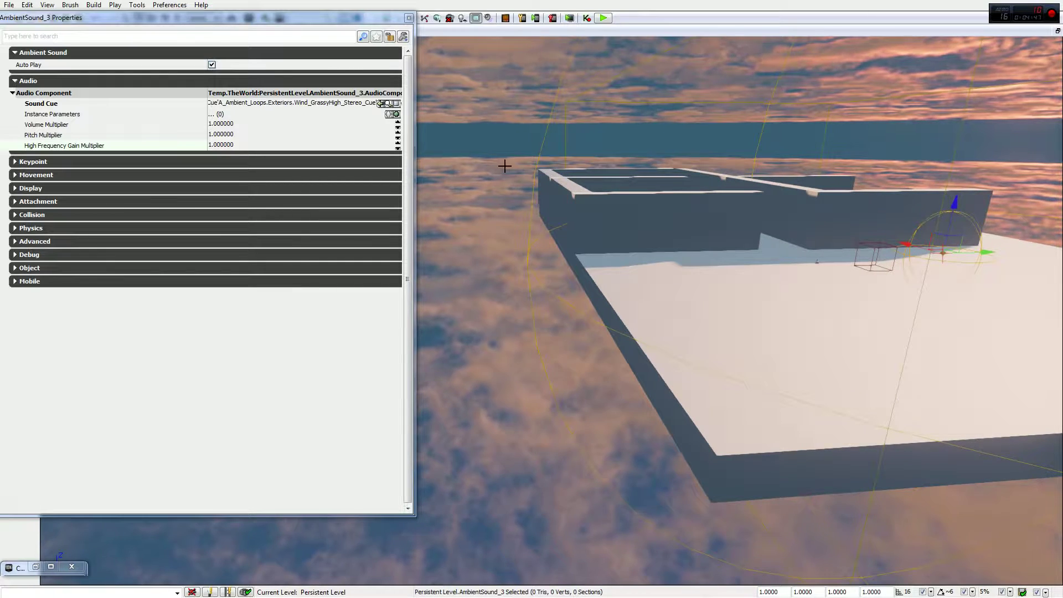
{"action": "left_click", "coordinate": [560, 71]}
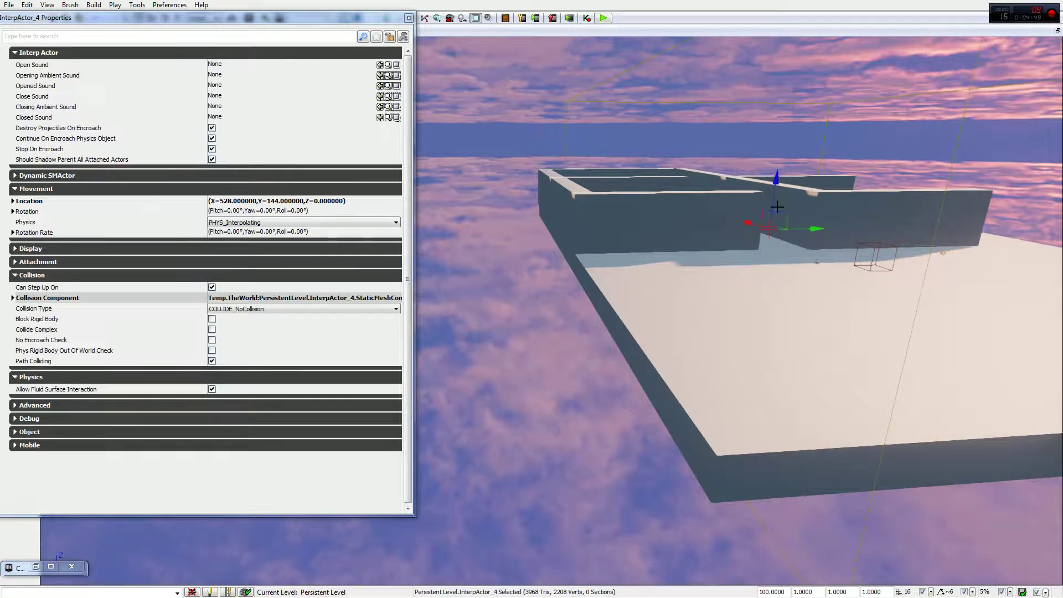
{"action": "left_click", "coordinate": [943, 252]}
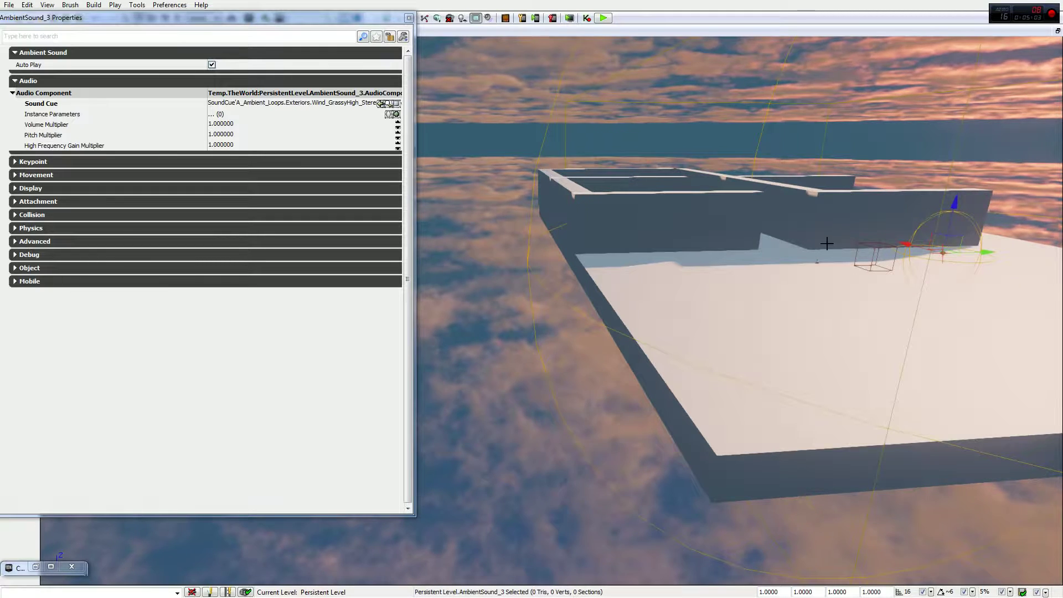
{"action": "mouse_move", "coordinate": [603, 223]}
{"action": "left_mouse_down"}
{"action": "mouse_move", "coordinate": [597, 191]}
{"action": "mouse_move", "coordinate": [590, 210]}
{"action": "left_mouse_up"}
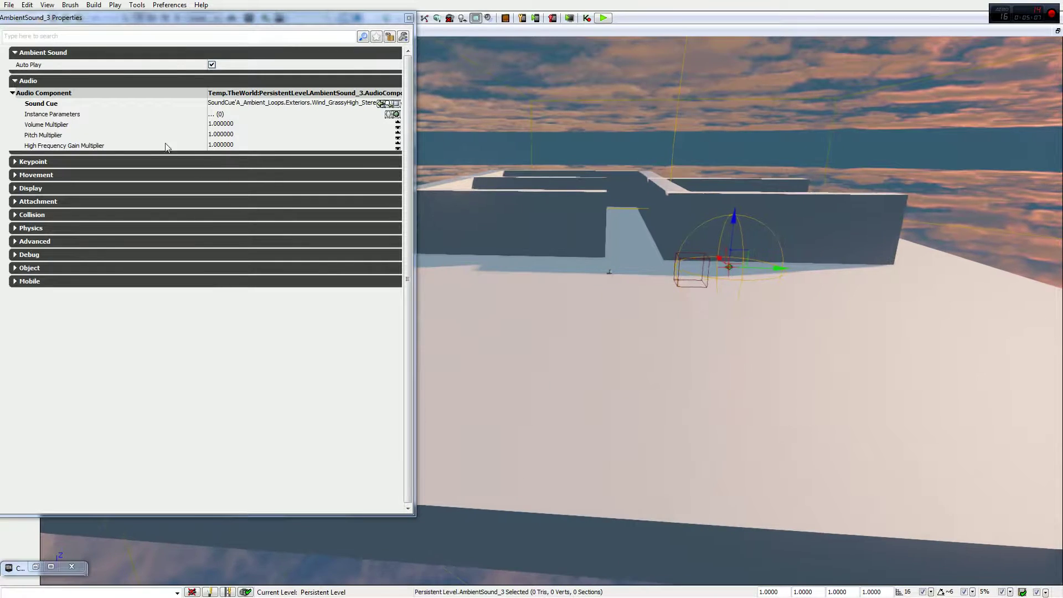
{"action": "left_click", "coordinate": [223, 125]}
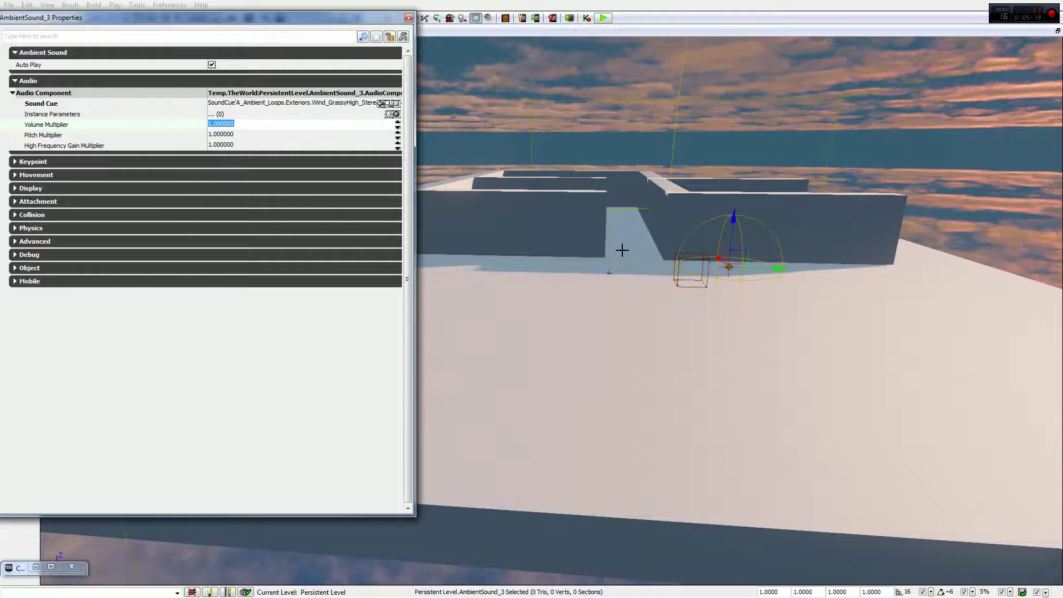
{"action": "left_click_drag", "start_coordinate": [622, 250], "coordinate": [447, 258]}
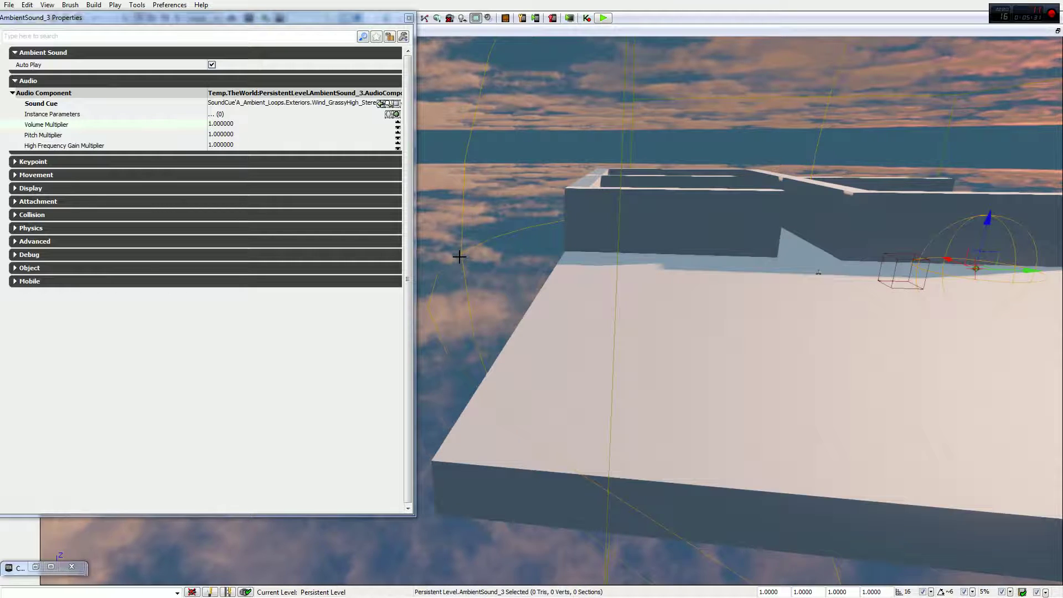
{"action": "left_click_drag", "start_coordinate": [459, 257], "coordinate": [926, 251]}
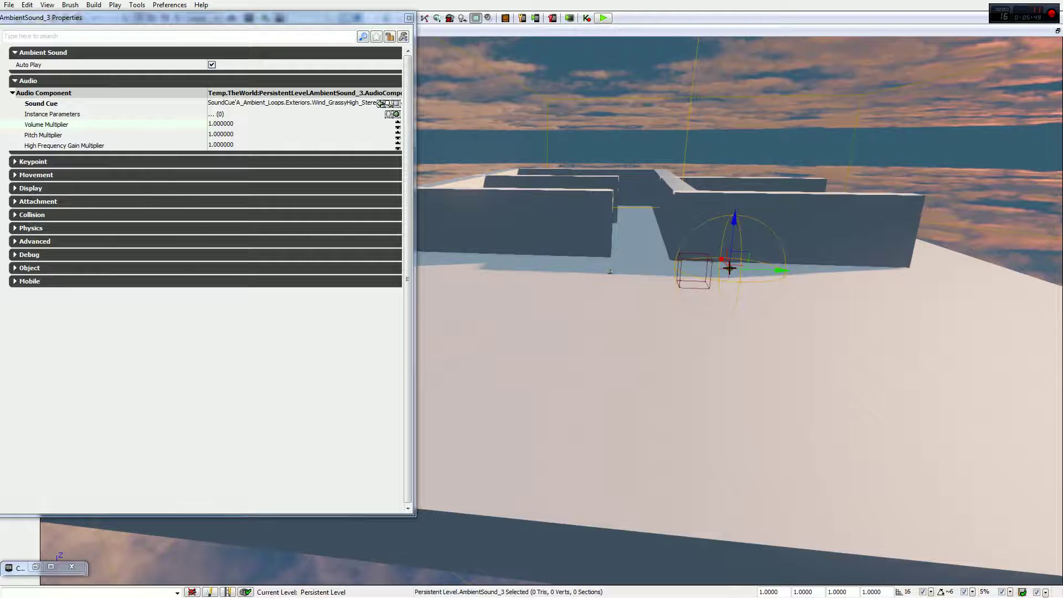
{"action": "left_click_drag", "start_coordinate": [897, 229], "coordinate": [570, 283]}
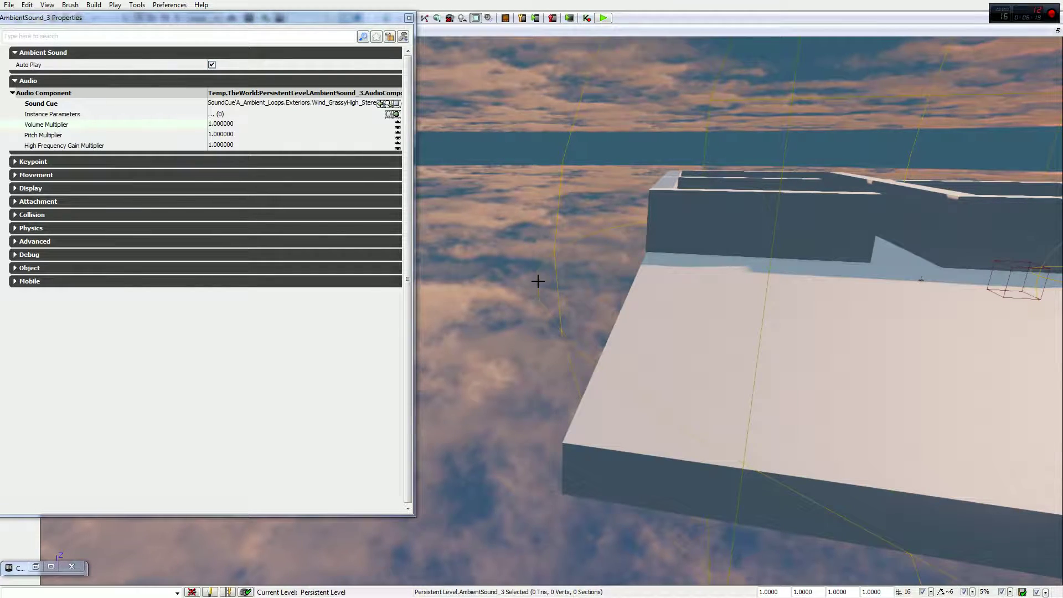
{"action": "left_click_drag", "start_coordinate": [538, 281], "coordinate": [930, 271]}
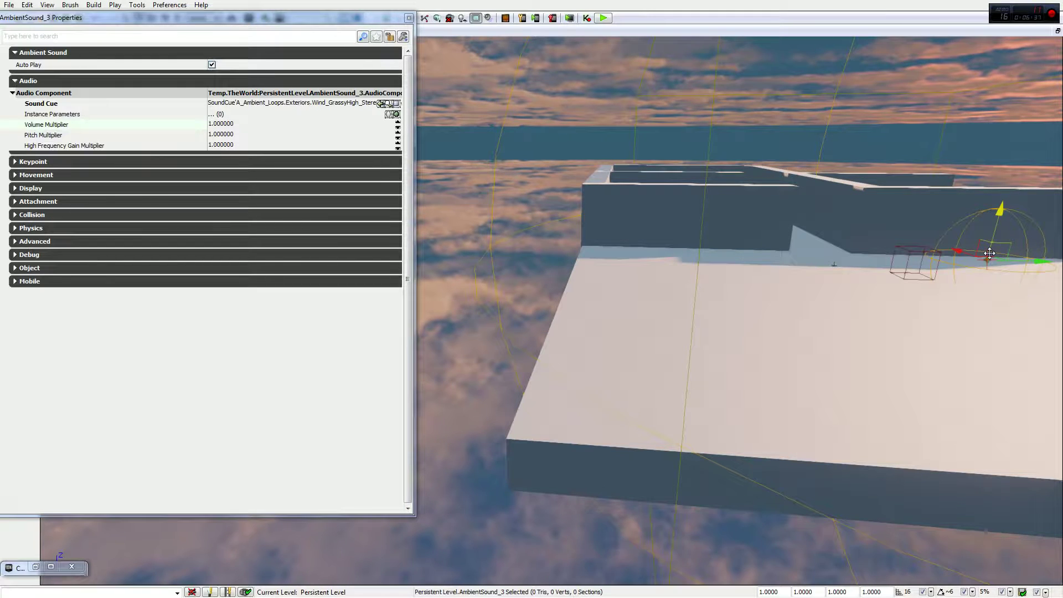
Review the ambient sound's High Frequency Gain Multiplier, close its properties and clear the selection
{"action": "left_click_drag", "start_coordinate": [878, 235], "coordinate": [755, 161]}
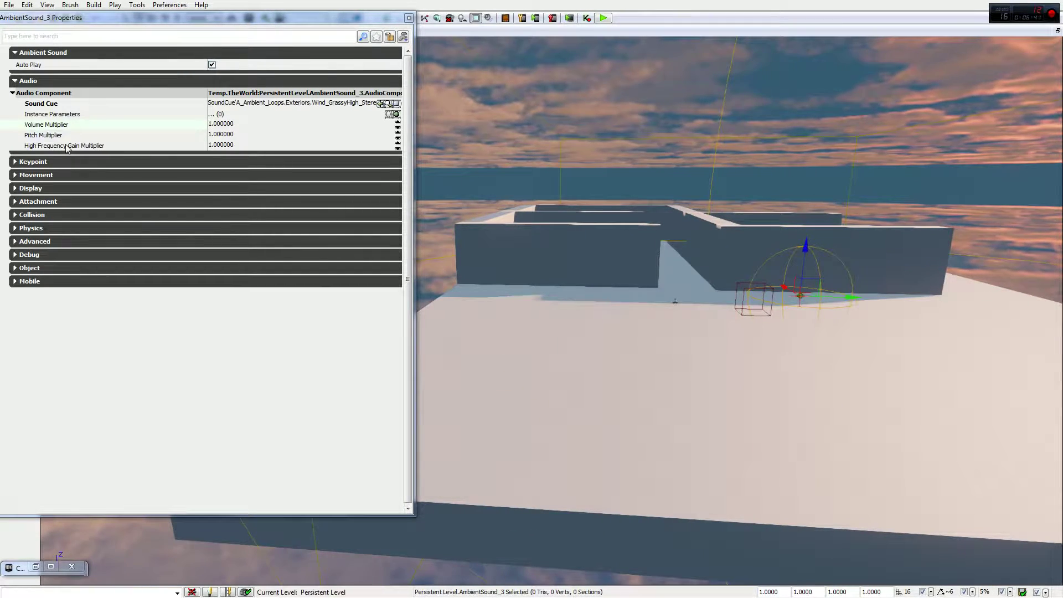
{"action": "left_click", "coordinate": [239, 145]}
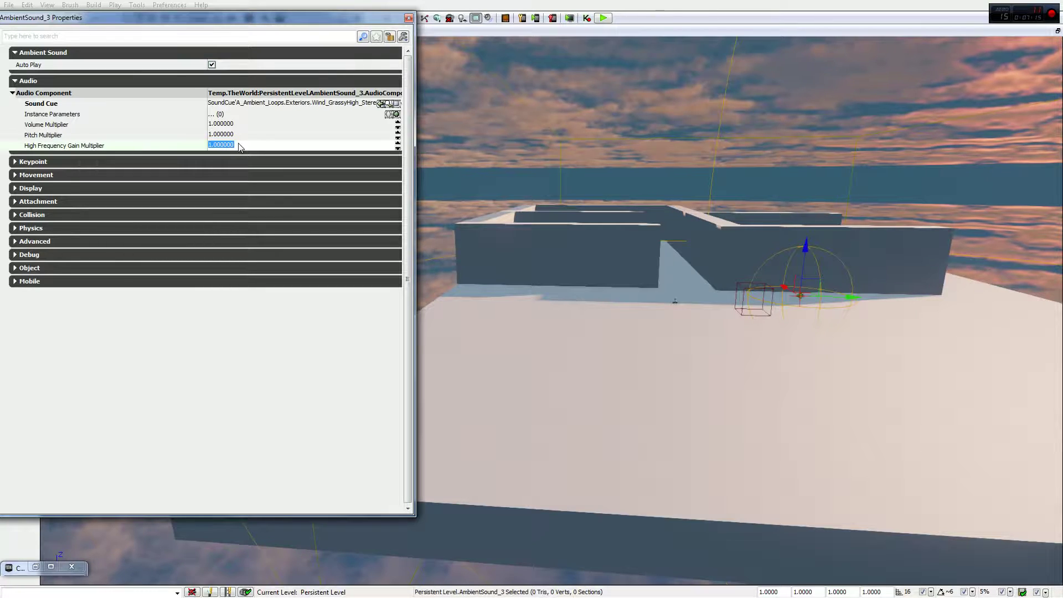
{"action": "left_click", "coordinate": [409, 18]}
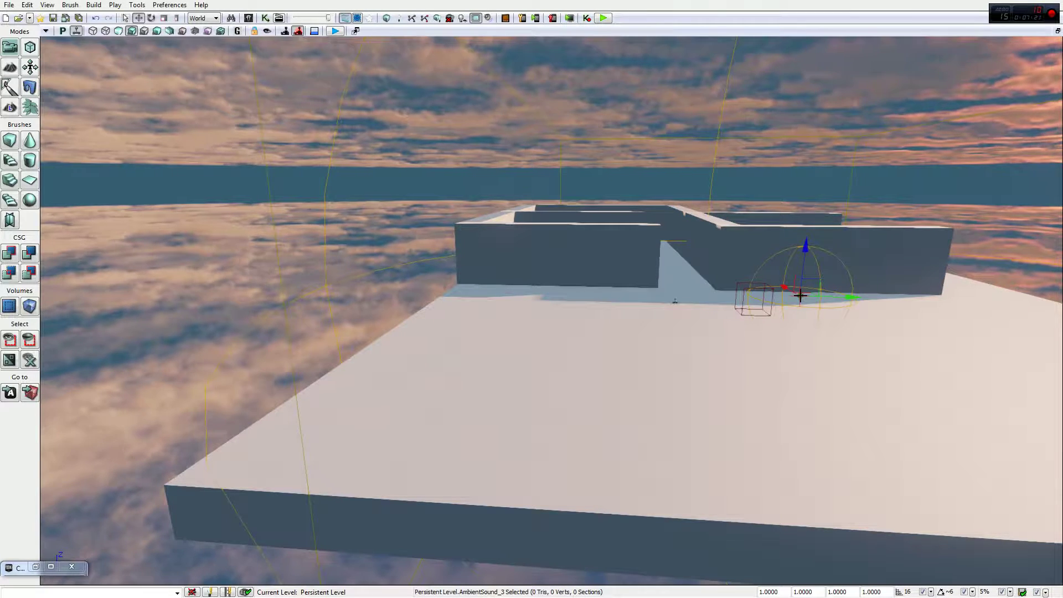
{"action": "key", "text": "Escape"}
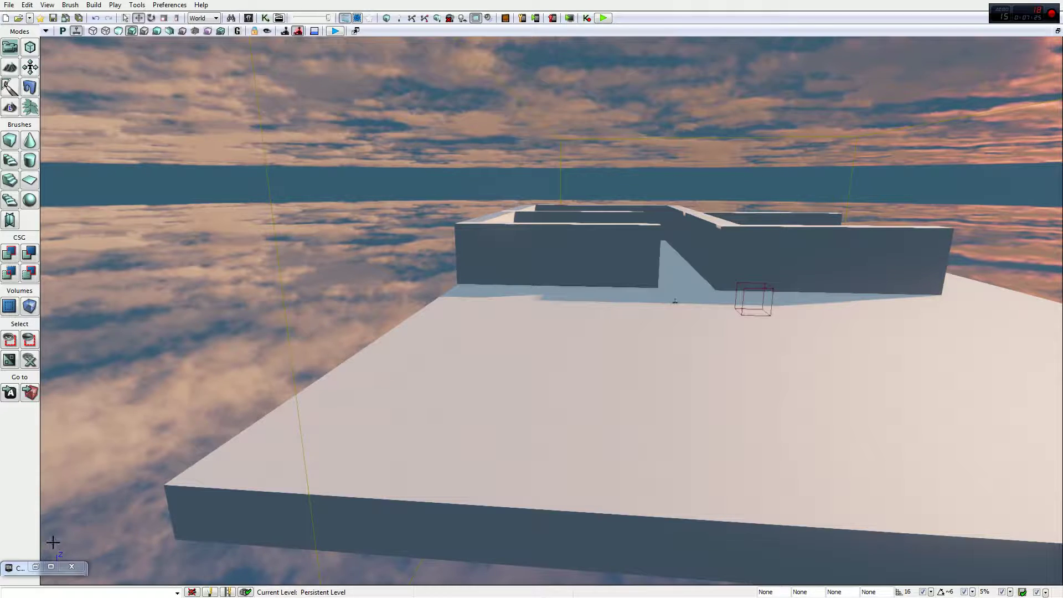
Place an AmbientSoundSimple actor from the Sounds actor classes on the floor in front of the building
{"action": "left_click", "coordinate": [49, 568]}
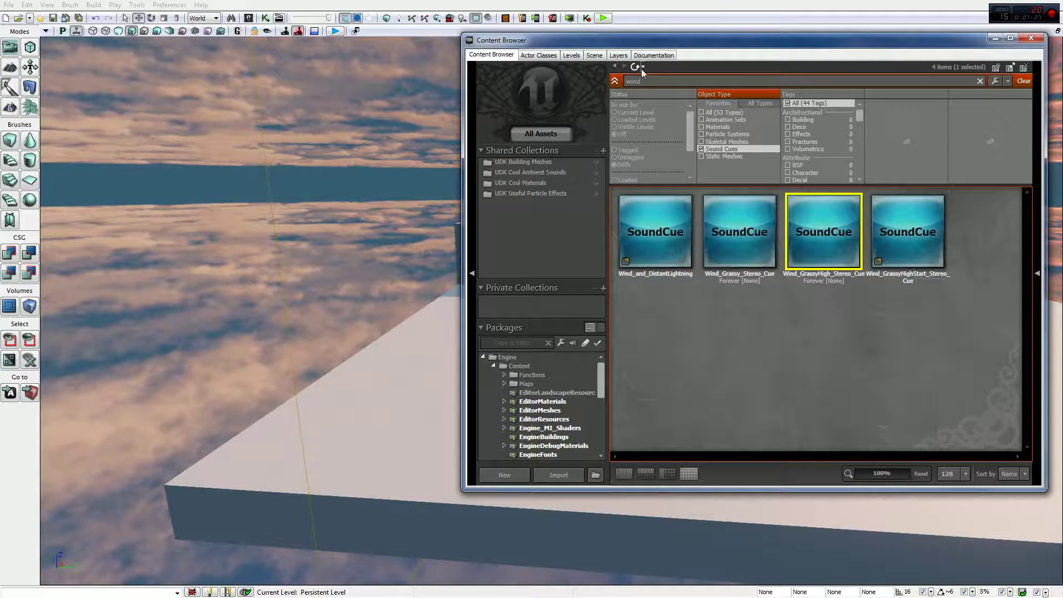
{"action": "left_click", "coordinate": [541, 56]}
{"action": "left_click_drag", "start_coordinate": [620, 42], "coordinate": [193, 39]}
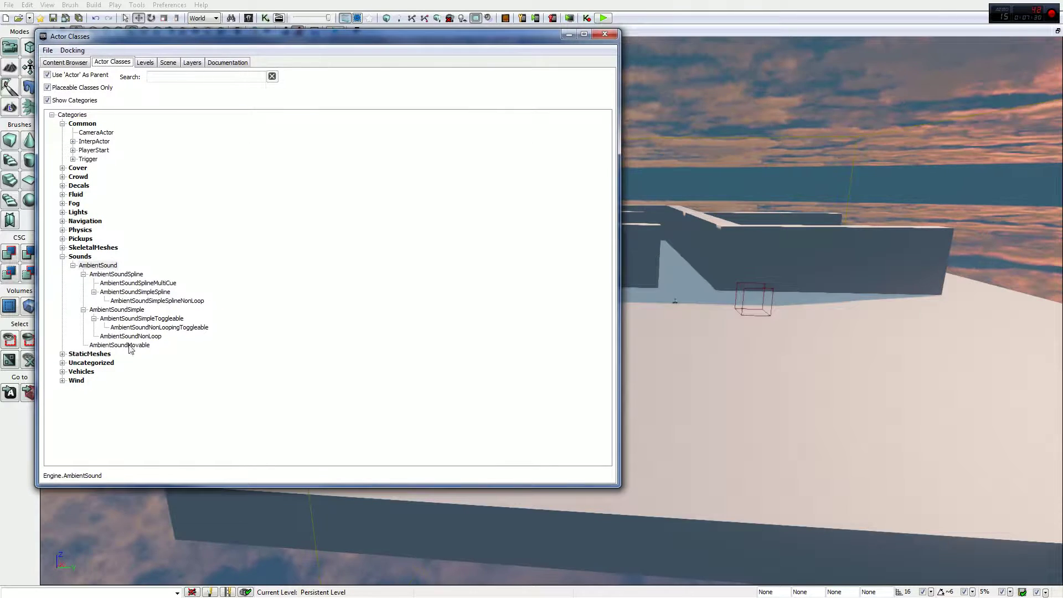
{"action": "left_click", "coordinate": [118, 312]}
{"action": "left_click", "coordinate": [118, 313]}
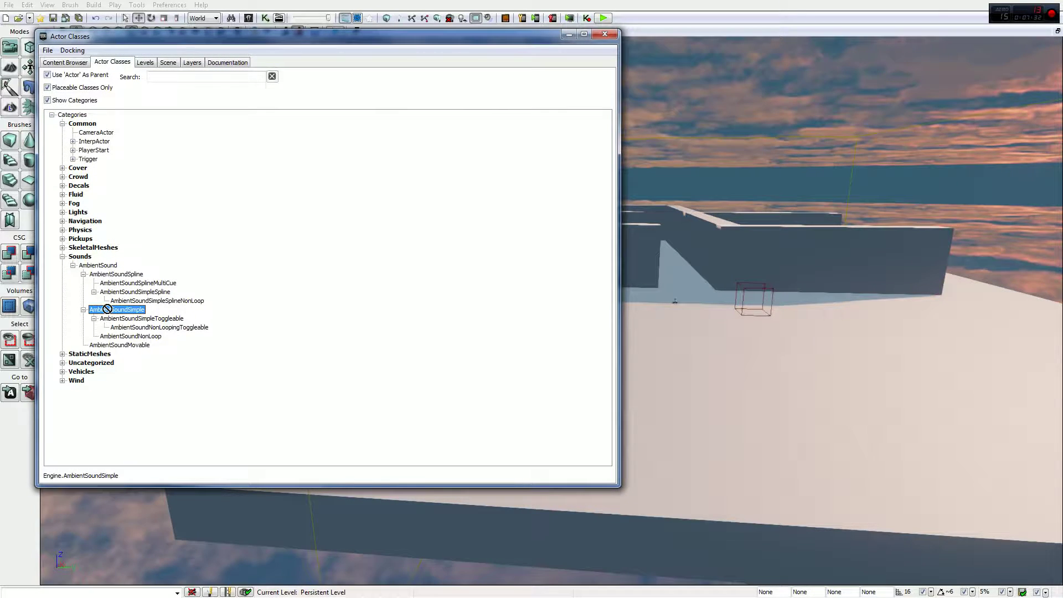
{"action": "left_click", "coordinate": [83, 274]}
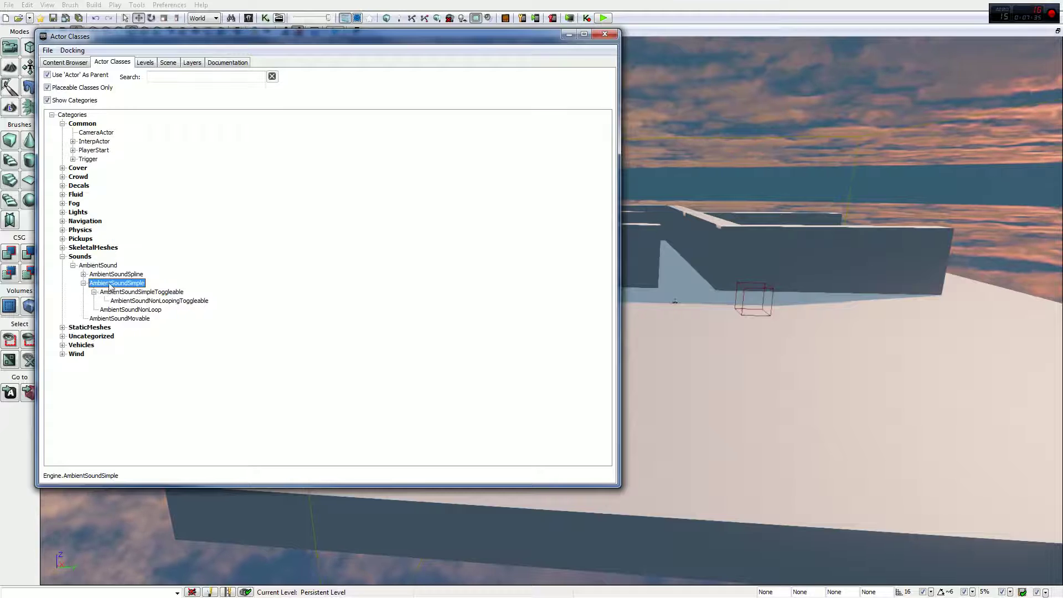
{"action": "left_click_drag", "start_coordinate": [110, 285], "coordinate": [191, 302]}
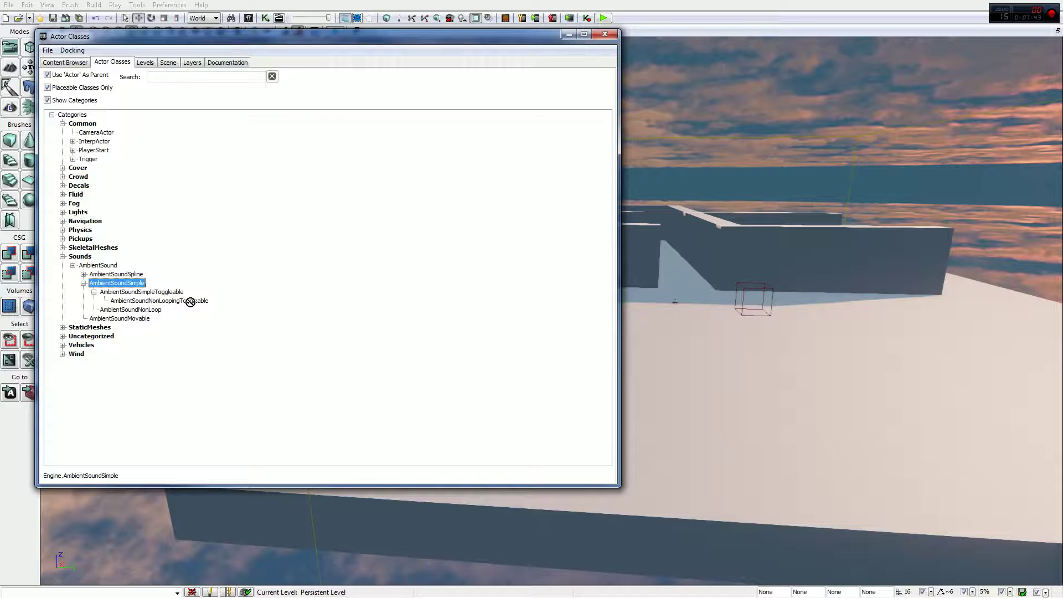
{"action": "left_click_drag", "start_coordinate": [191, 301], "coordinate": [693, 332]}
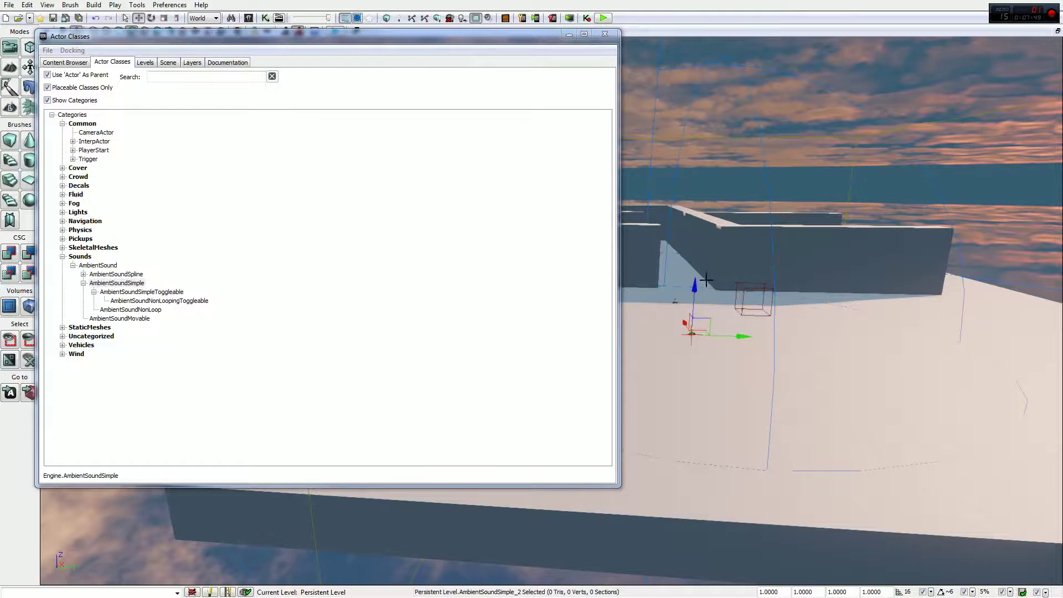
{"action": "left_click", "coordinate": [568, 34]}
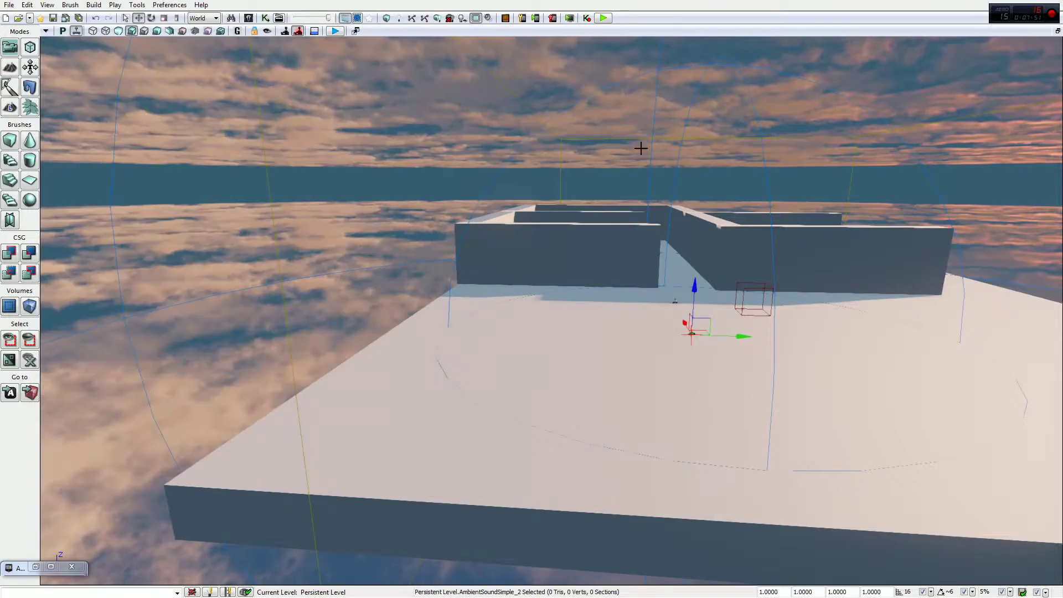
Open the simple ambient sound's properties and examine its Radius Min, Radius Max and Distance Model options
{"action": "right_click_drag", "start_coordinate": [552, 310], "coordinate": [643, 145]}
{"action": "key", "text": "F4"}
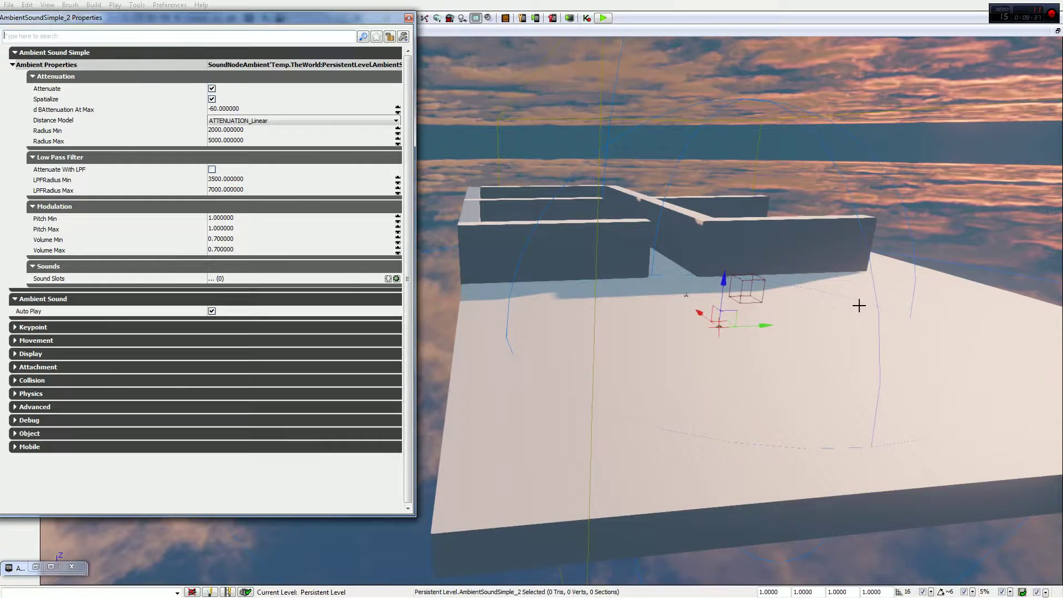
{"action": "left_click", "coordinate": [220, 130]}
{"action": "left_click", "coordinate": [217, 140]}
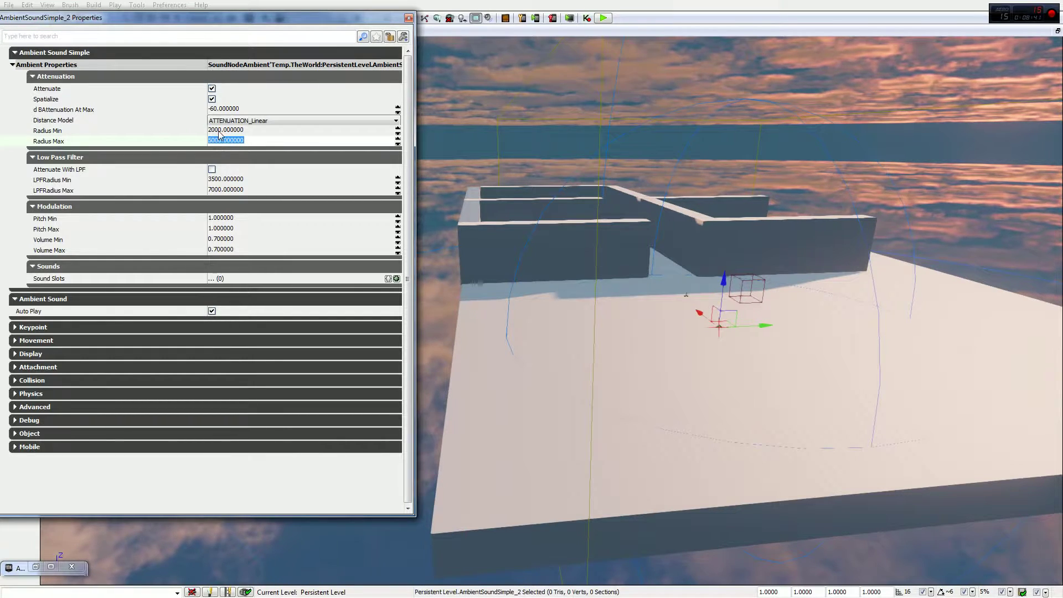
{"action": "left_click", "coordinate": [221, 130]}
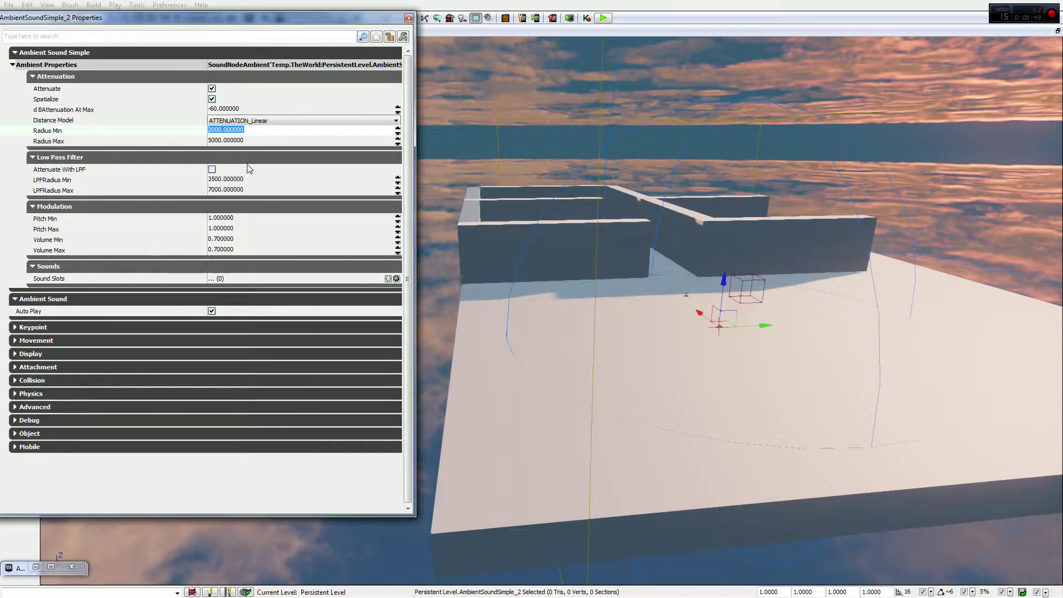
{"action": "key", "text": "Tab"}
{"action": "right_click_drag", "start_coordinate": [580, 206], "coordinate": [679, 207]}
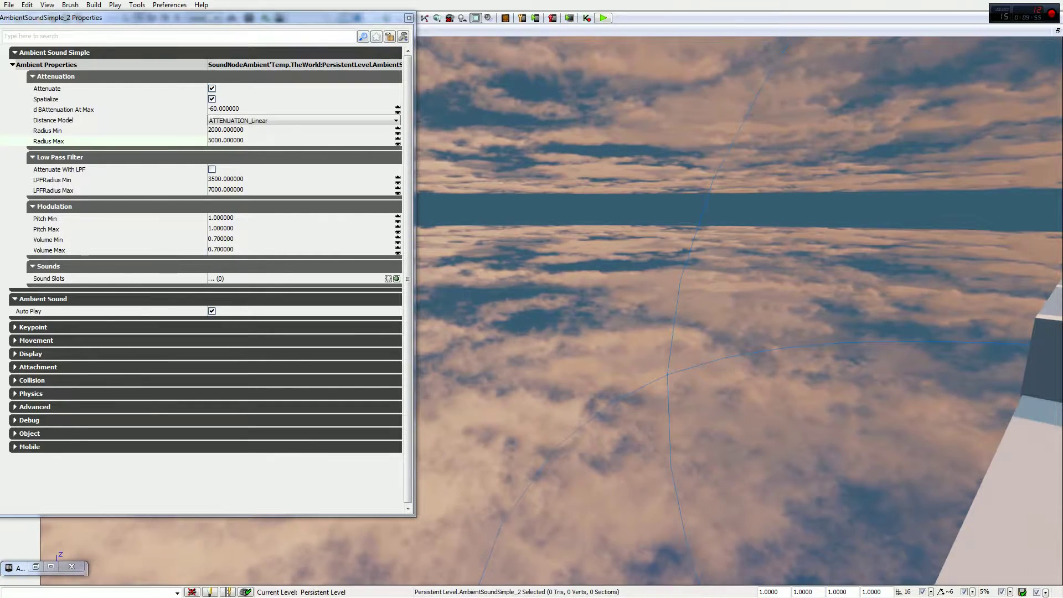
{"action": "right_click_drag", "start_coordinate": [665, 277], "coordinate": [803, 263]}
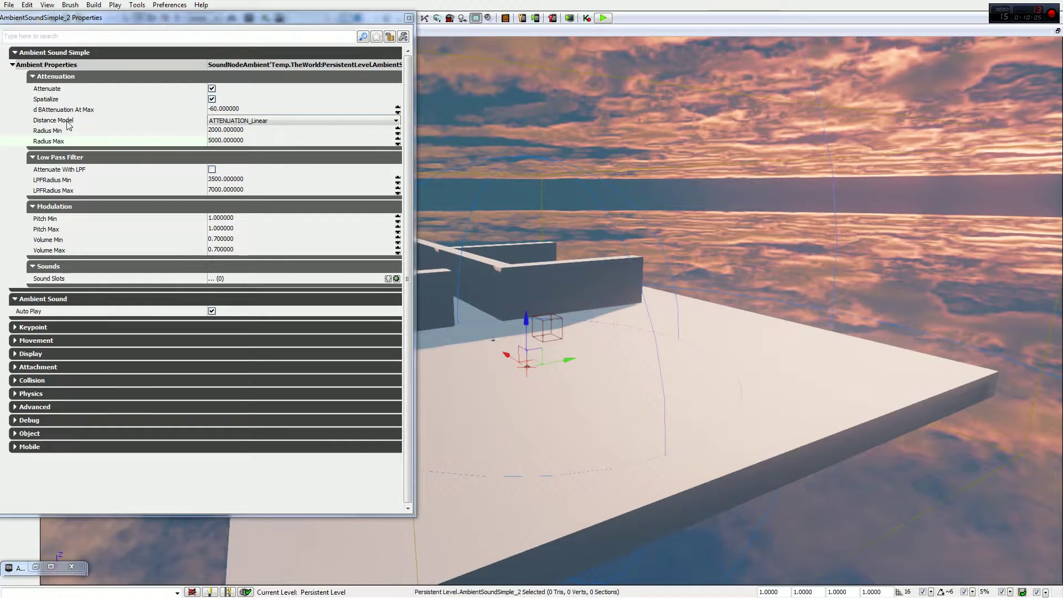
{"action": "left_click", "coordinate": [220, 122]}
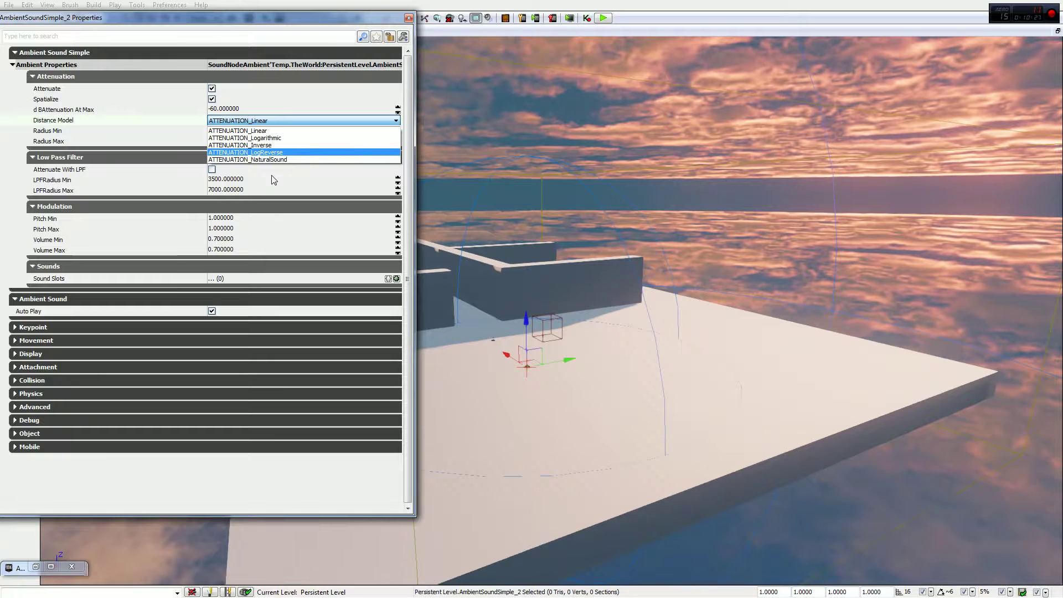
{"action": "left_click", "coordinate": [5, 191]}
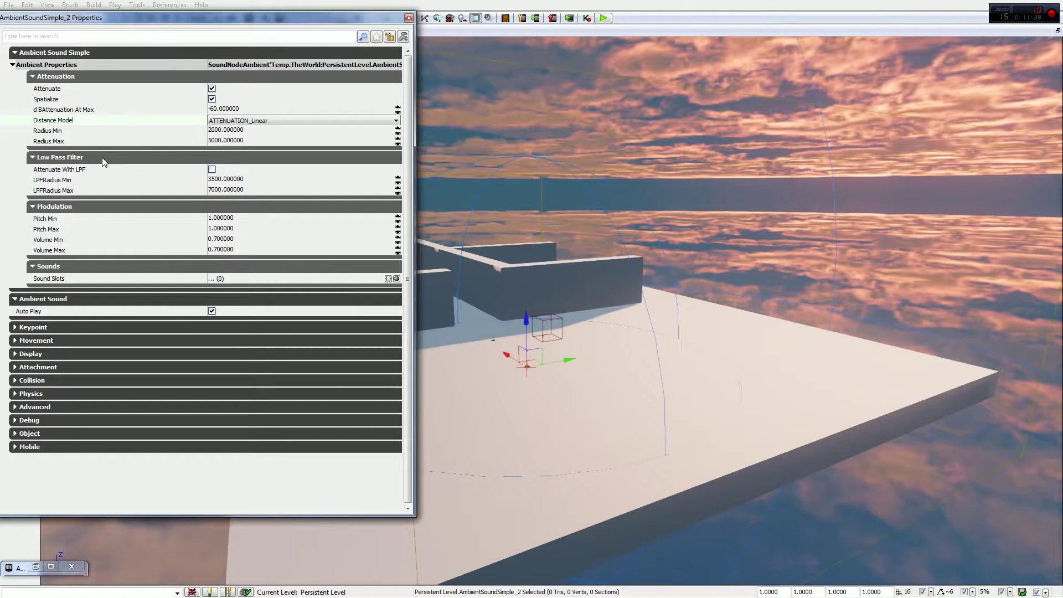
Review the simple ambient sound's low pass filter radius and its Pitch Min and Pitch Max settings
{"action": "left_click", "coordinate": [219, 180]}
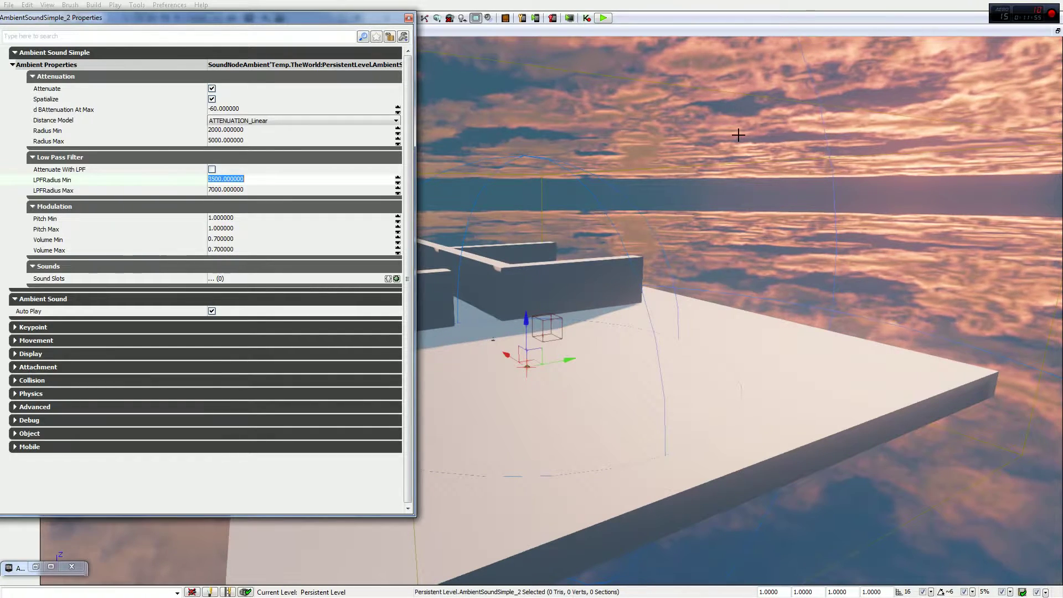
{"action": "left_click", "coordinate": [219, 220]}
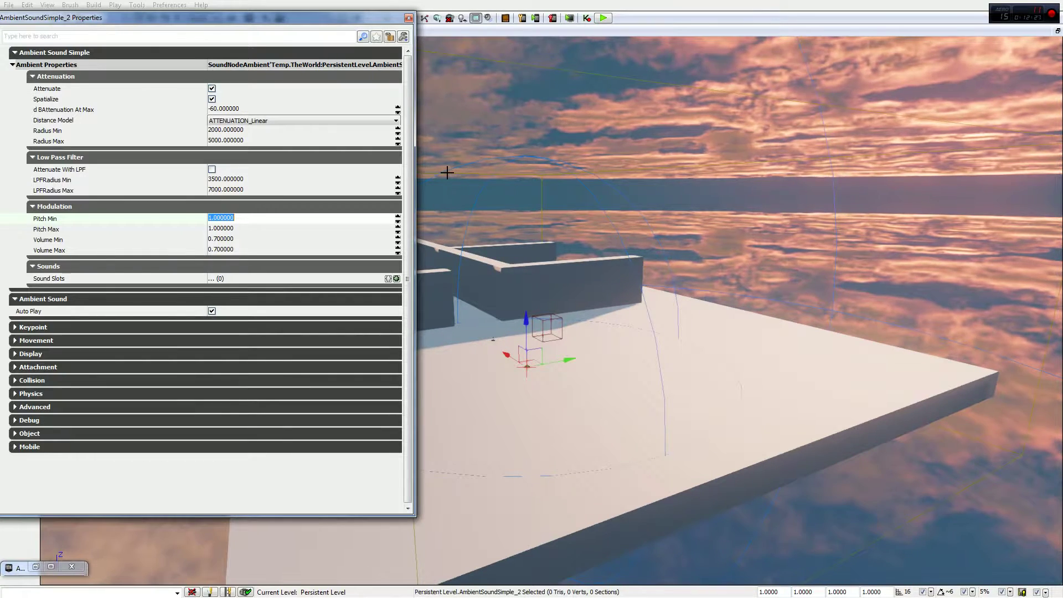
{"action": "left_click", "coordinate": [214, 228]}
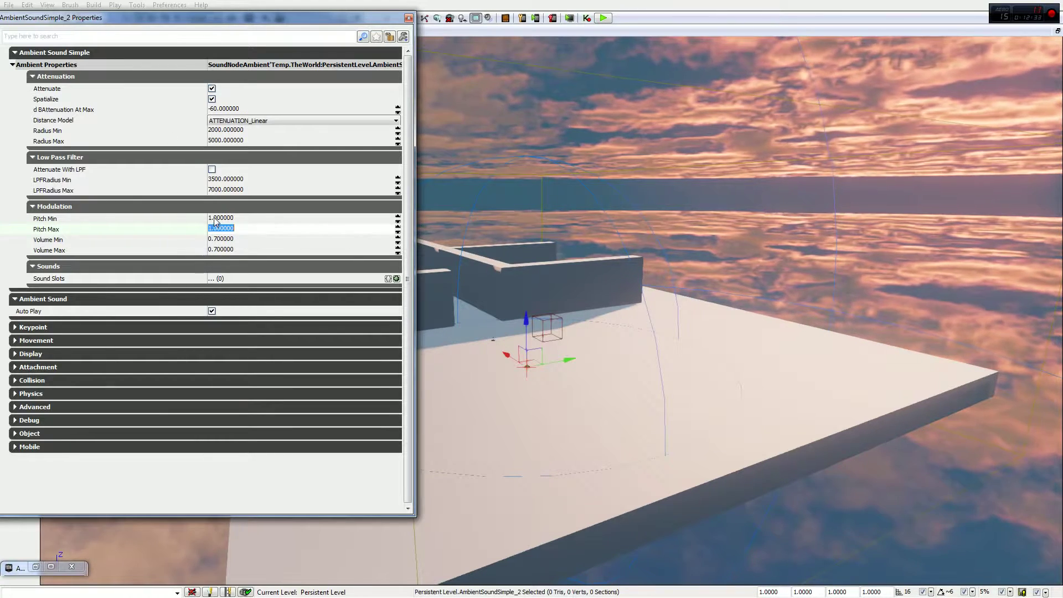
{"action": "left_click", "coordinate": [215, 220]}
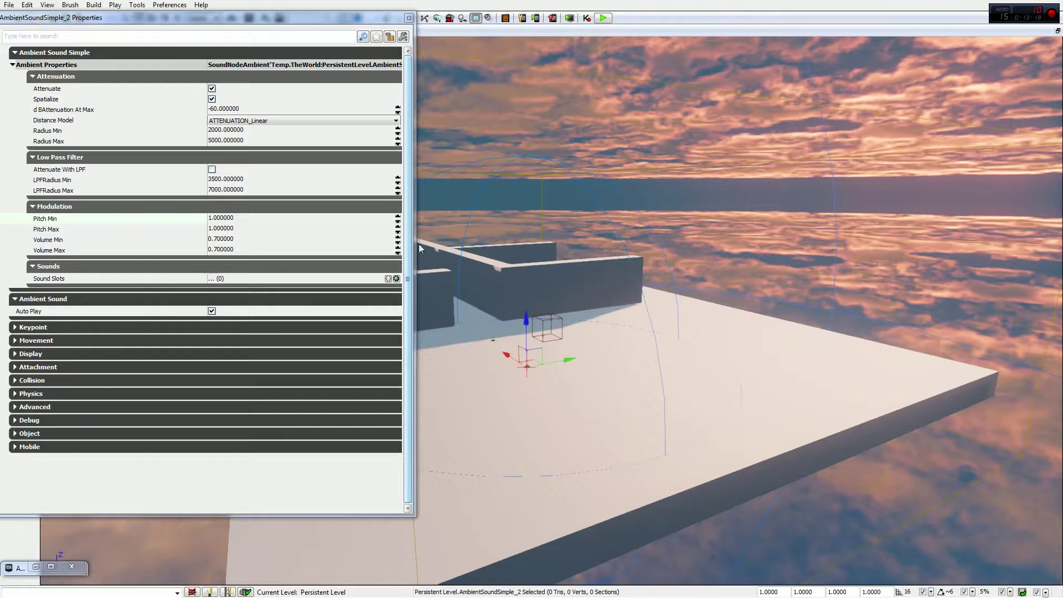
Add one sound slot to the simple ambient sound and expand it to reach its Wave setting
{"action": "left_click", "coordinate": [396, 278]}
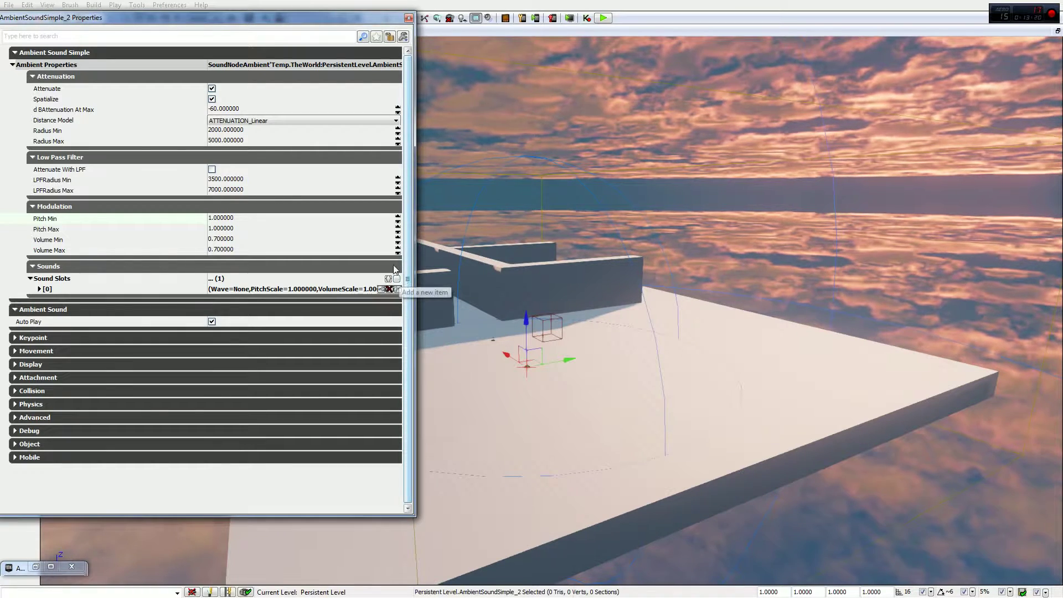
{"action": "left_click", "coordinate": [39, 289]}
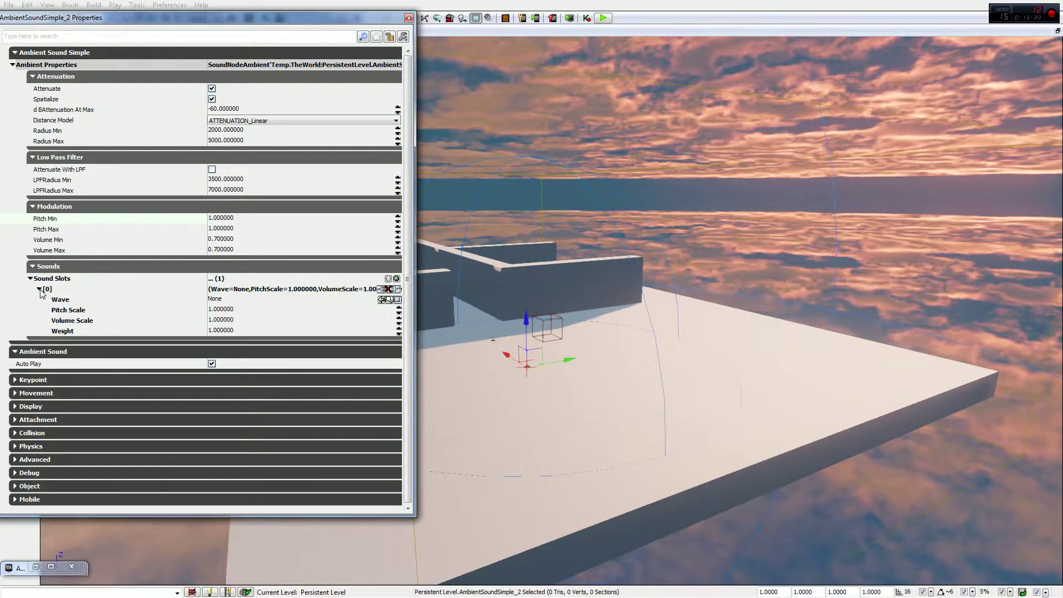
{"action": "left_click", "coordinate": [223, 302]}
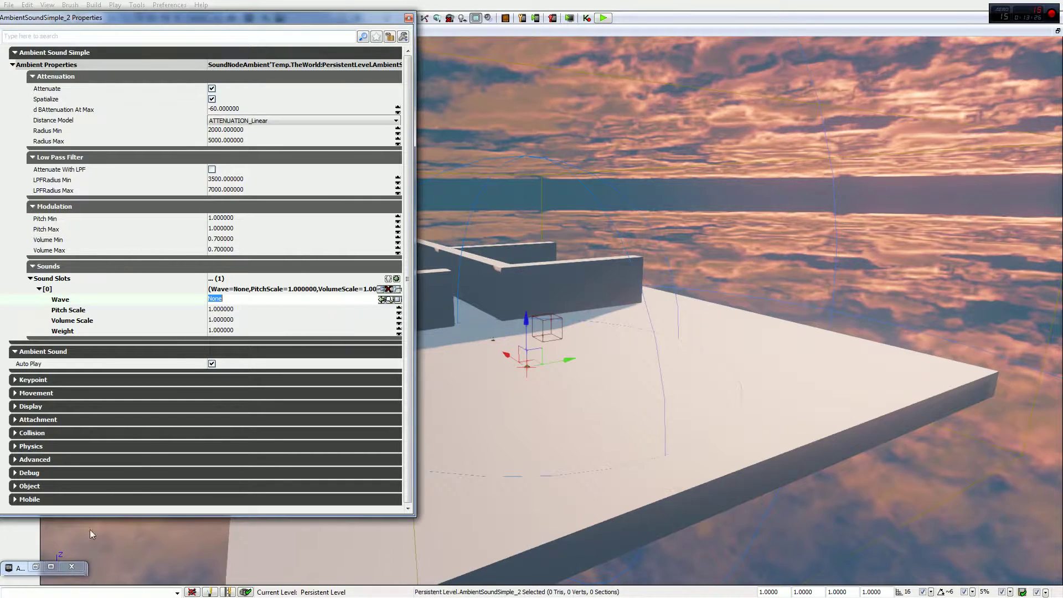
Show the wind assets of all types in the Content Browser and select the SoundNodeWave air_wind06
{"action": "left_click", "coordinate": [36, 567]}
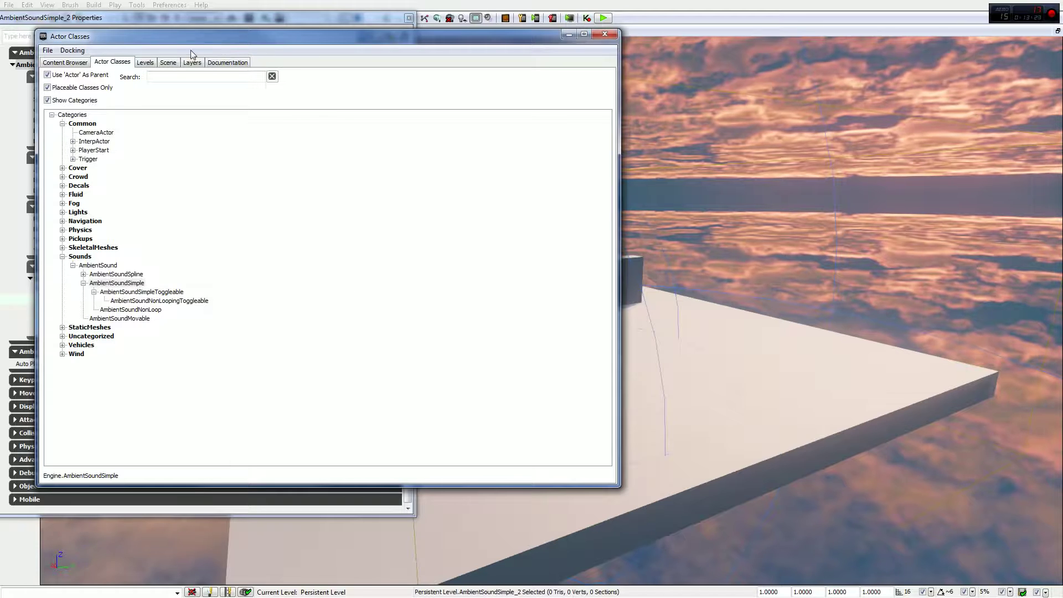
{"action": "left_click", "coordinate": [64, 62]}
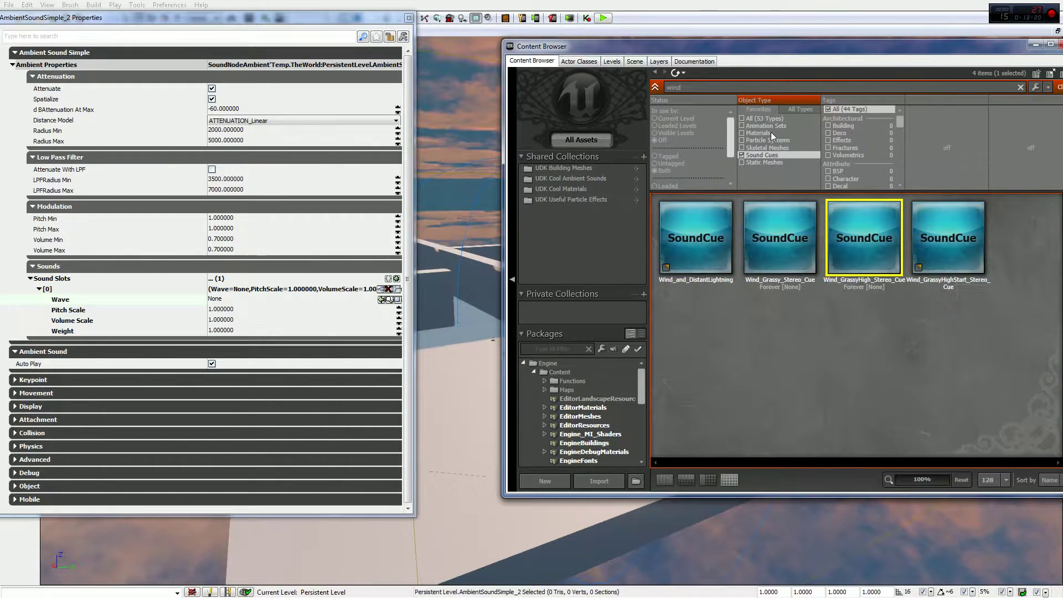
{"action": "left_click", "coordinate": [803, 109]}
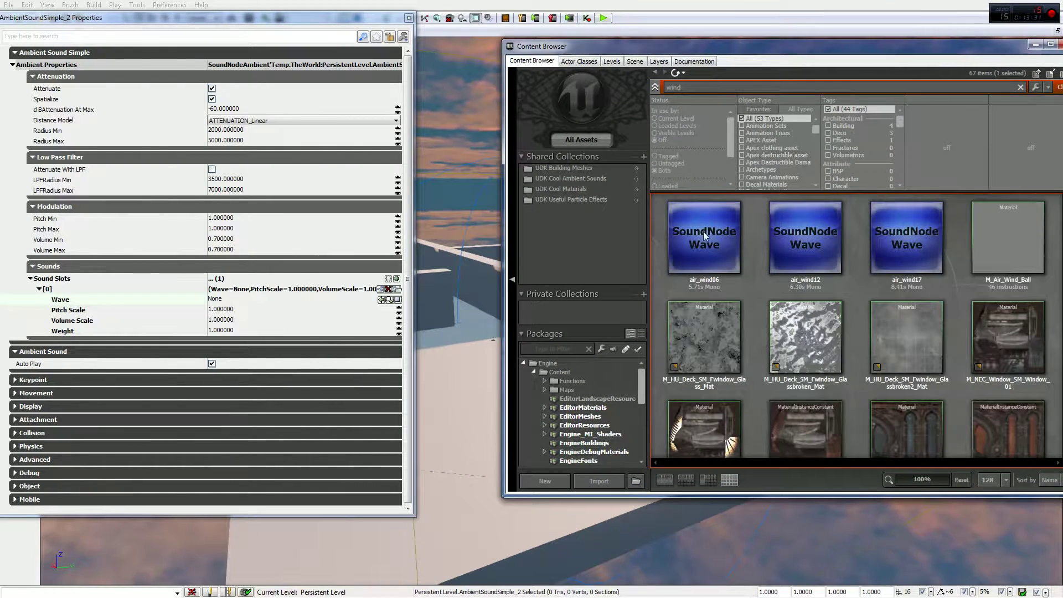
{"action": "left_click", "coordinate": [711, 256]}
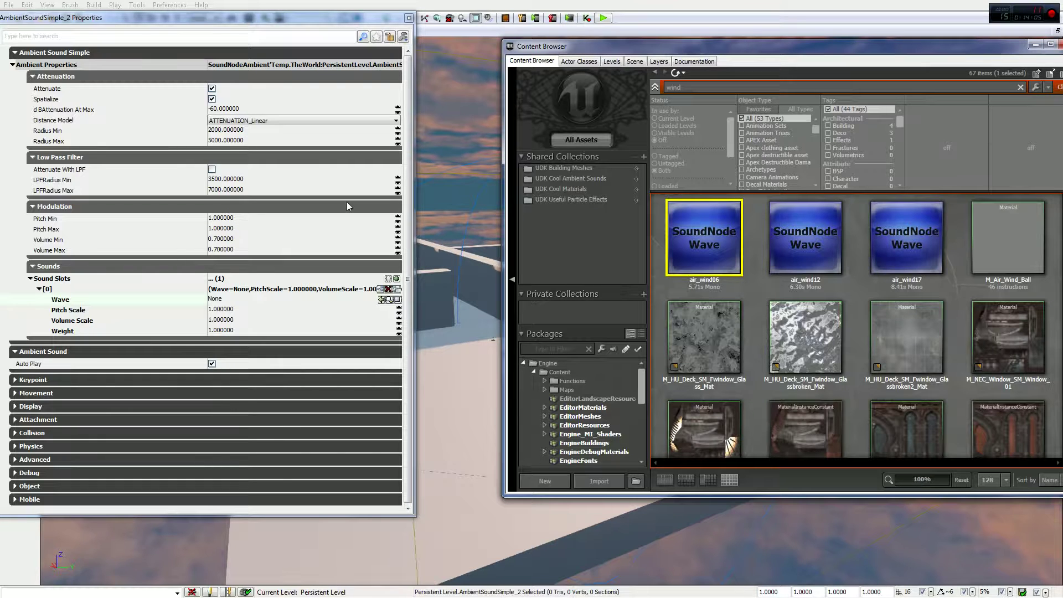
Review the sound slot's Weight setting, close the simple ambient sound's properties and clear the selection
{"action": "left_click", "coordinate": [218, 331]}
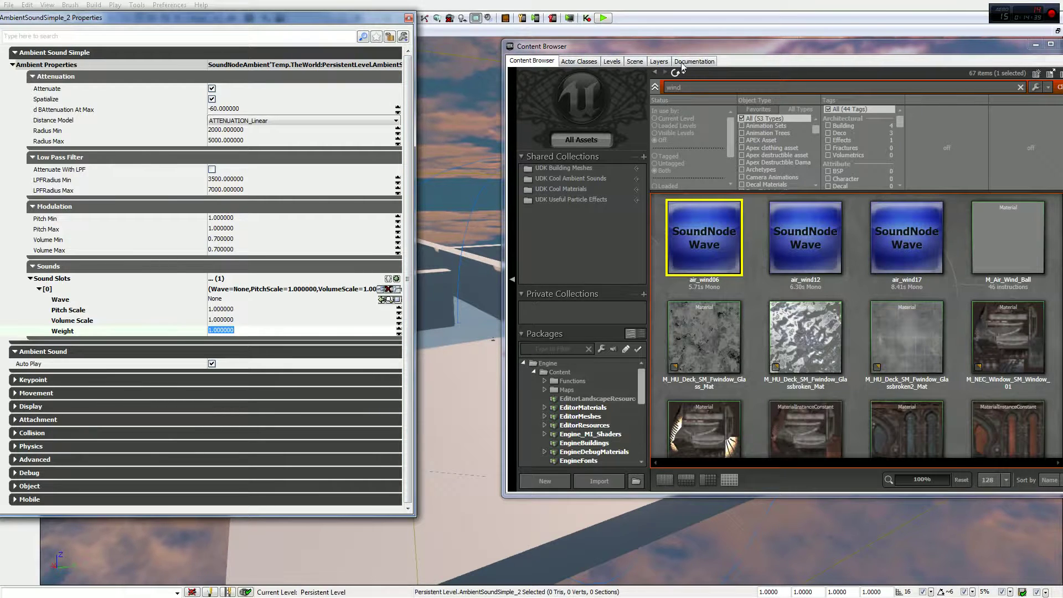
{"action": "left_click_drag", "start_coordinate": [649, 45], "coordinate": [424, 7]}
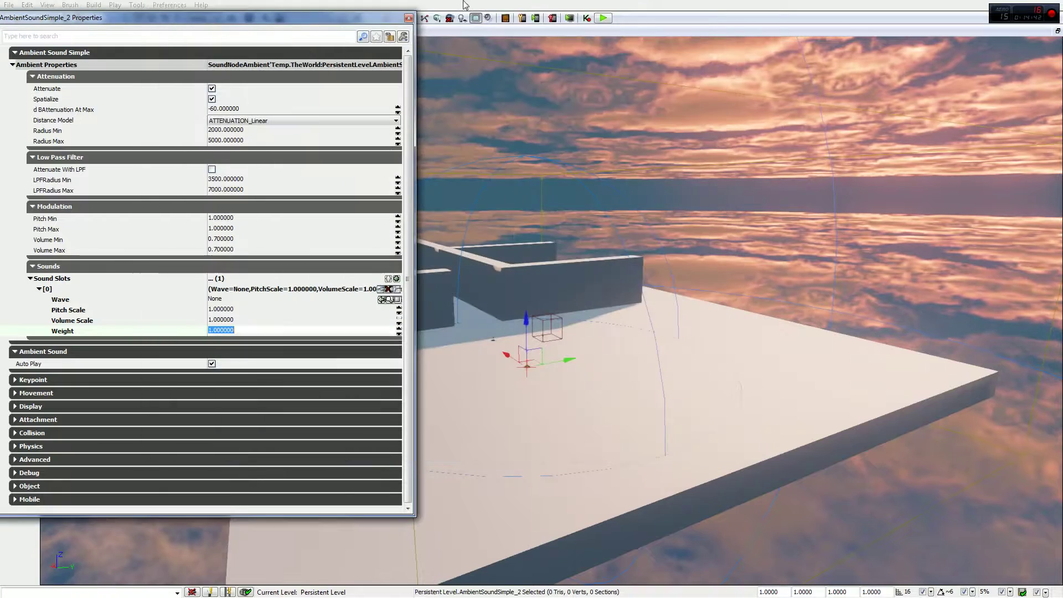
{"action": "left_click", "coordinate": [409, 18]}
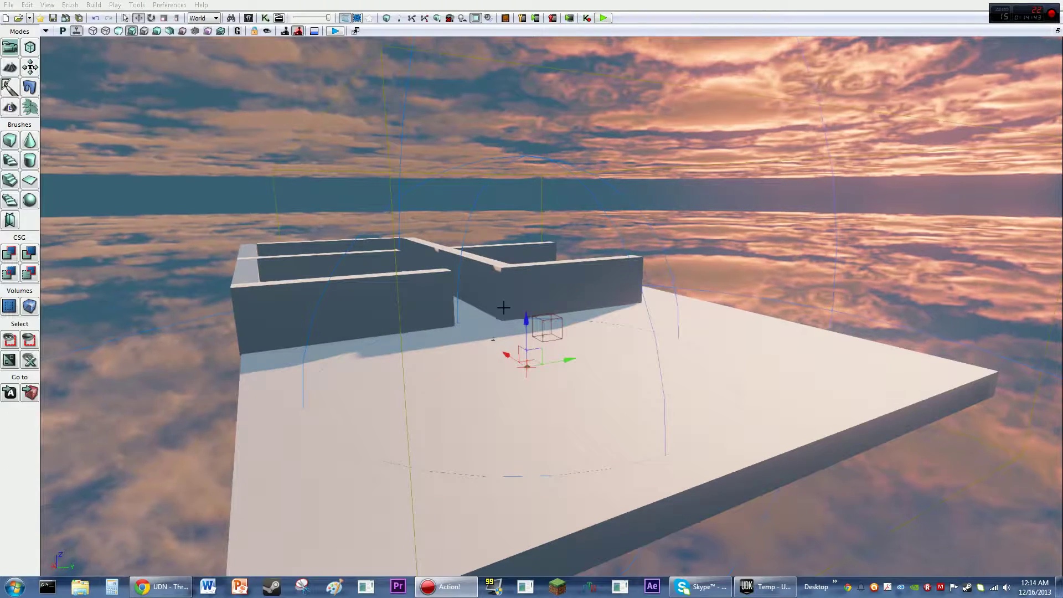
{"action": "left_click", "coordinate": [525, 364]}
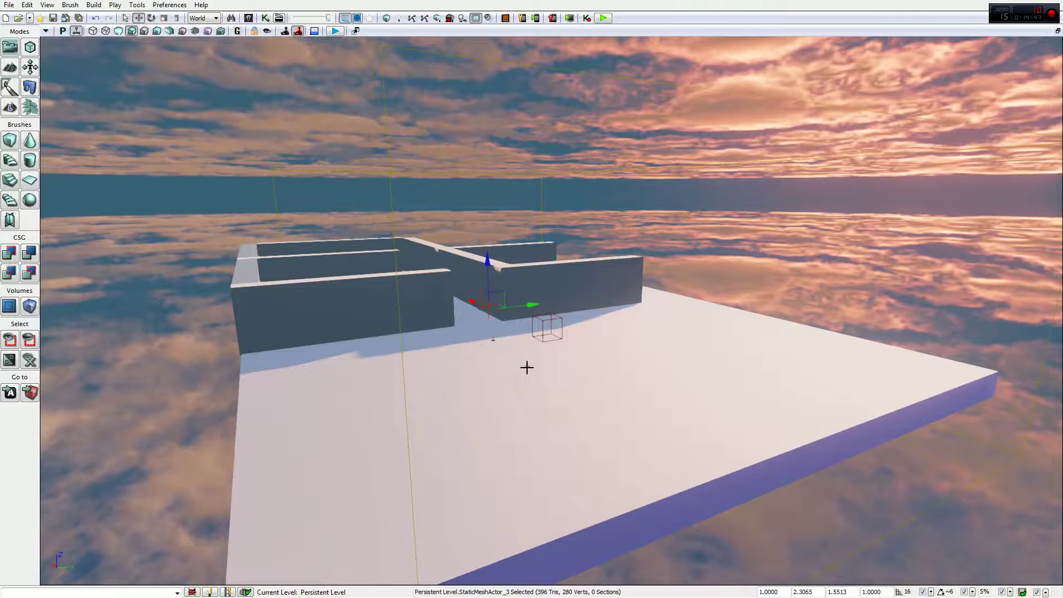
{"action": "left_click", "coordinate": [527, 364]}
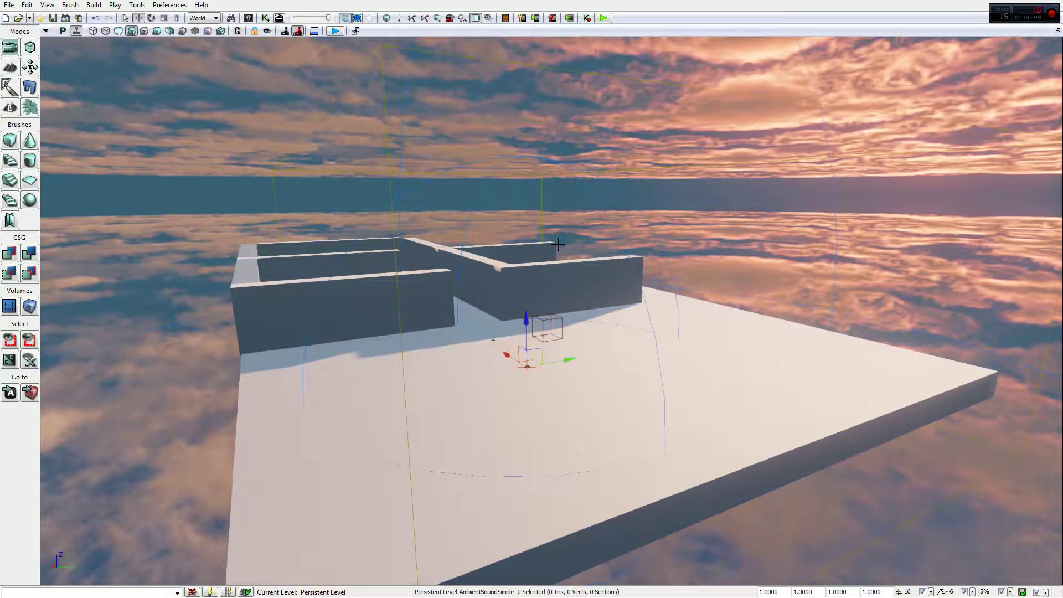
{"action": "key", "text": "Escape"}
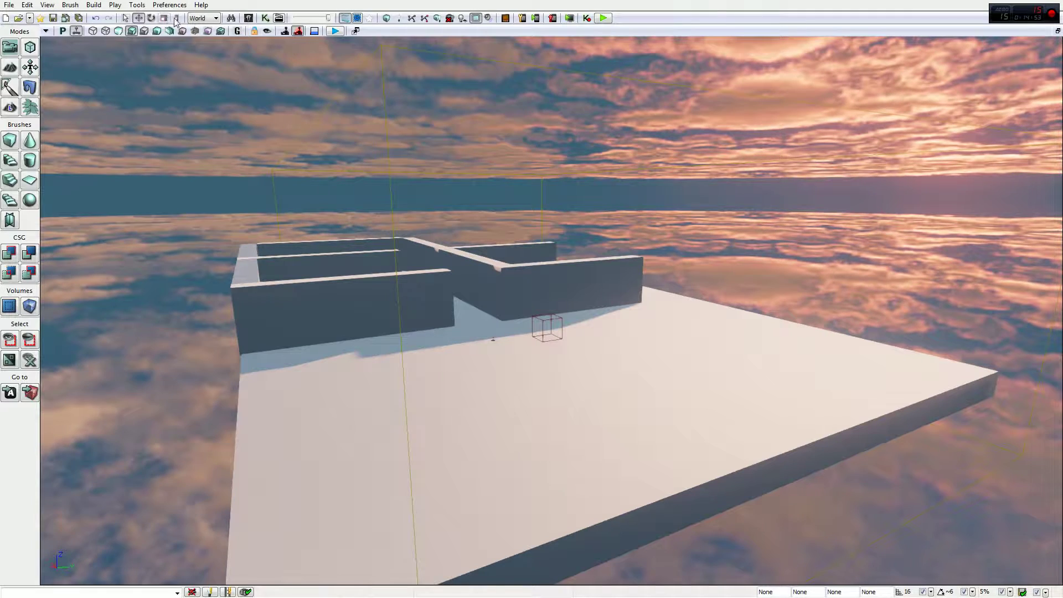
Look through the ambient sound actor classes in the Sounds category, including the simple toggleable, movable and non-looping variants
{"action": "left_click", "coordinate": [249, 18]}
{"action": "left_click", "coordinate": [213, 34]}
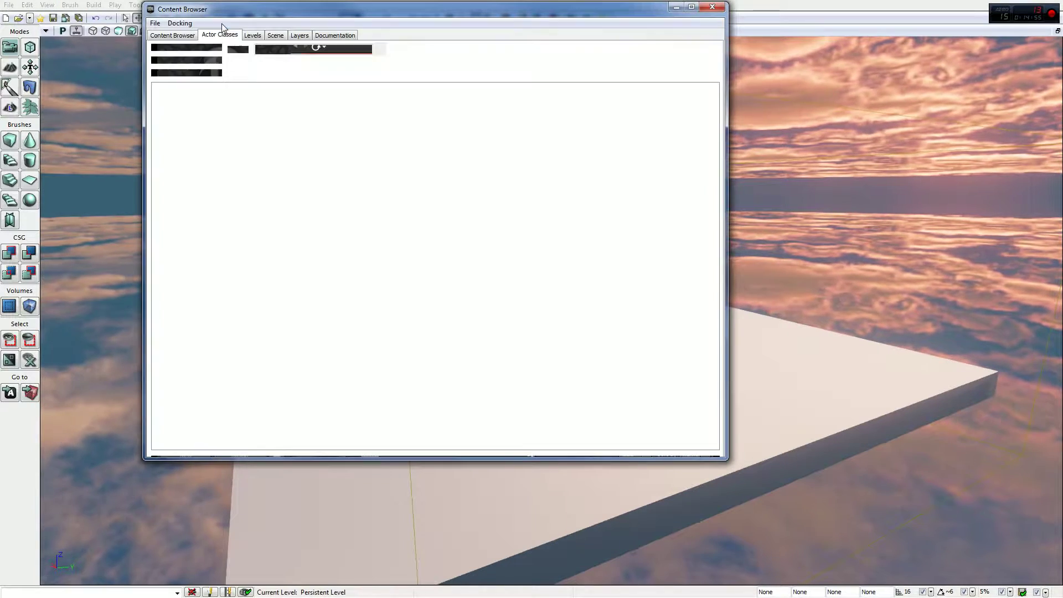
{"action": "left_click", "coordinate": [232, 257]}
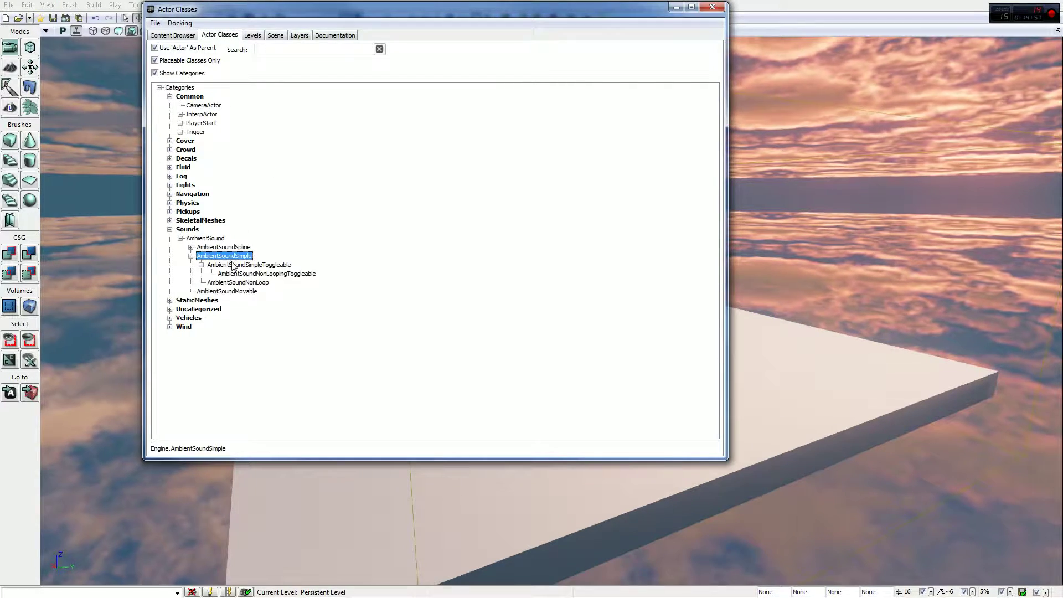
{"action": "left_click", "coordinate": [234, 266]}
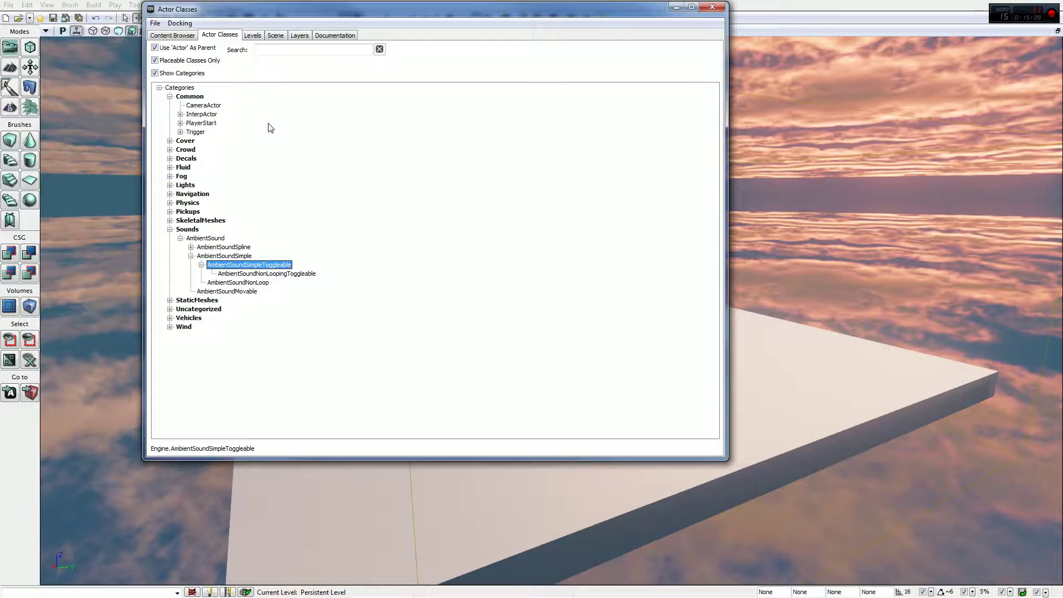
{"action": "left_click", "coordinate": [240, 291]}
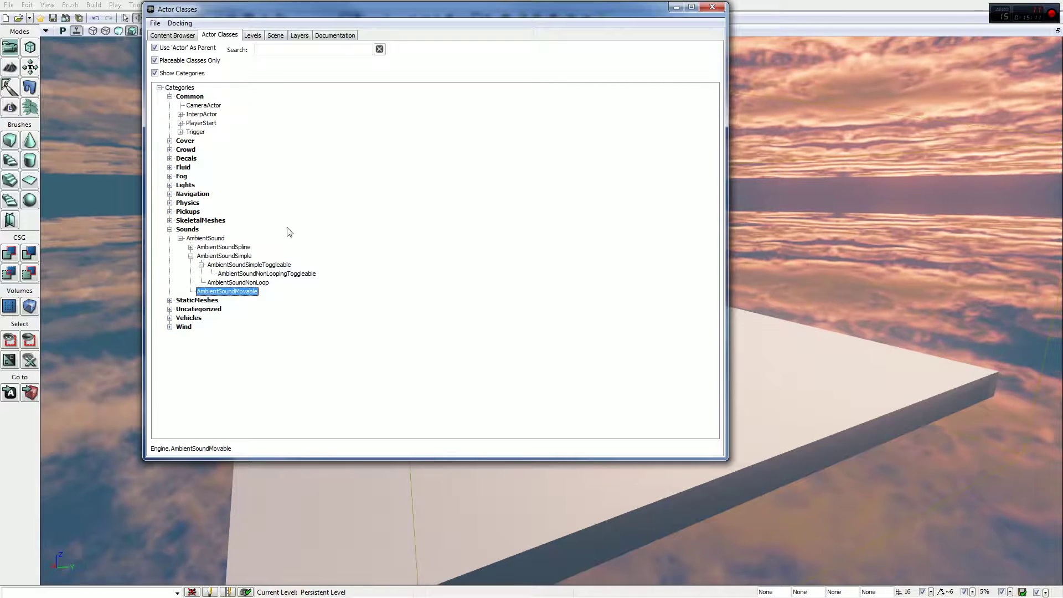
{"action": "left_click", "coordinate": [211, 239]}
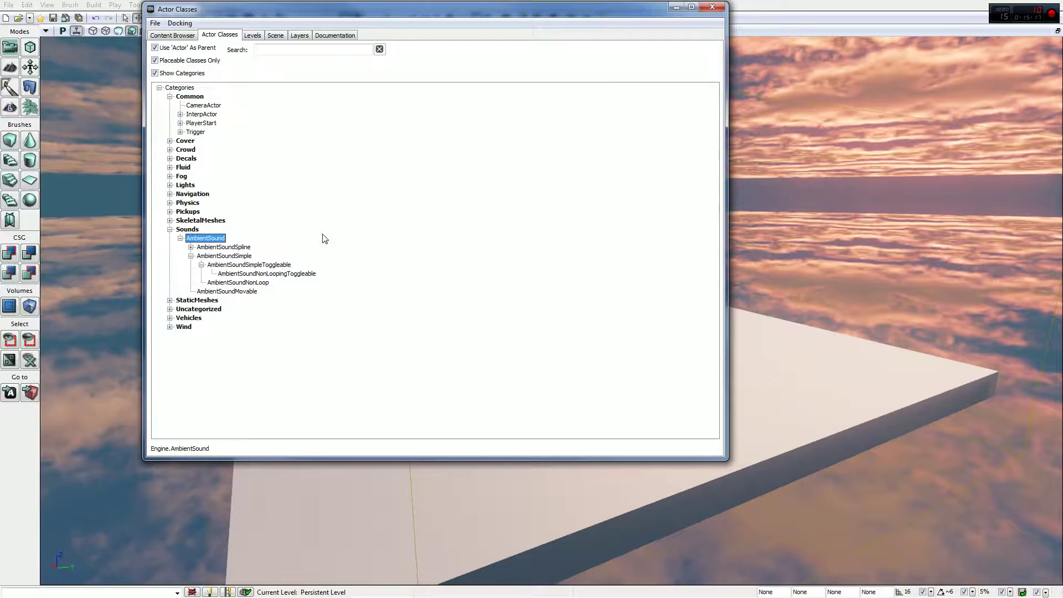
{"action": "left_click", "coordinate": [259, 283]}
{"action": "left_click", "coordinate": [260, 274]}
{"action": "left_click", "coordinate": [259, 283]}
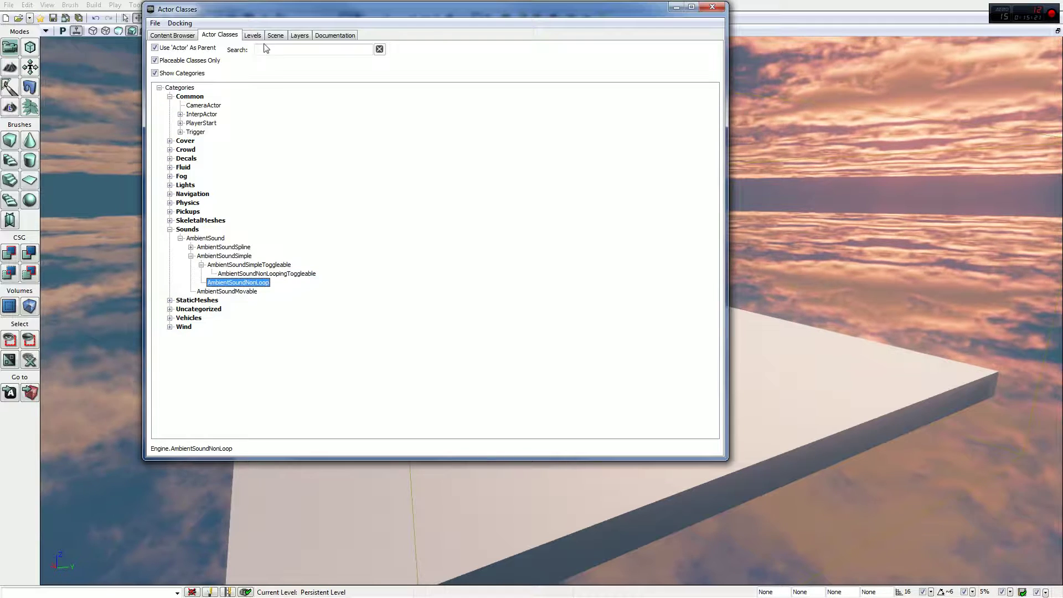
Place an AmbientSoundNonLoop actor on the open floor in front of the walls and raise it slightly
{"action": "left_click_drag", "start_coordinate": [259, 13], "coordinate": [127, 22]}
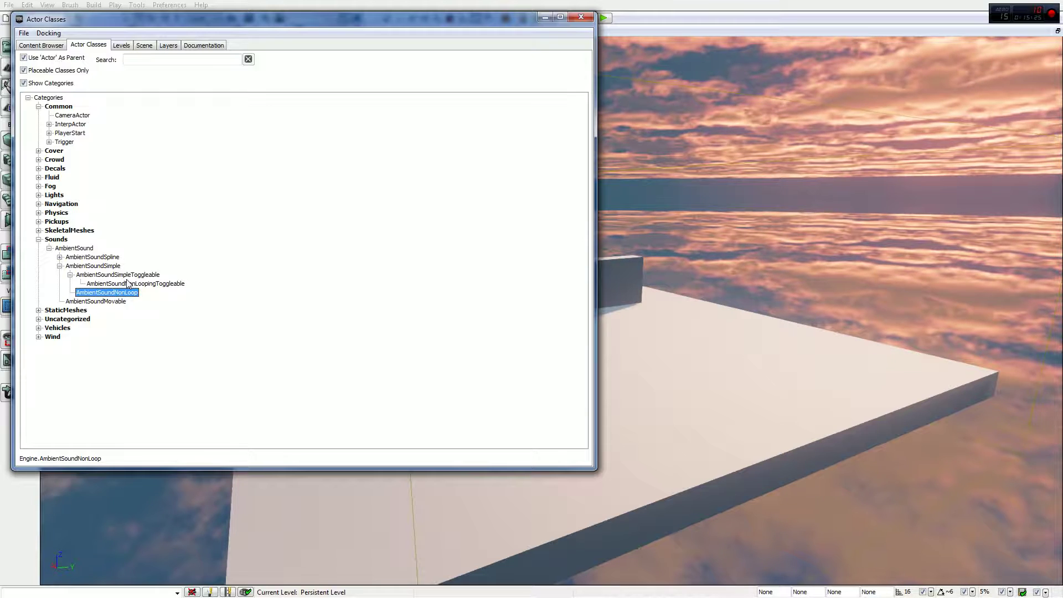
{"action": "left_click_drag", "start_coordinate": [114, 290], "coordinate": [670, 367]}
{"action": "left_click", "coordinate": [546, 17]}
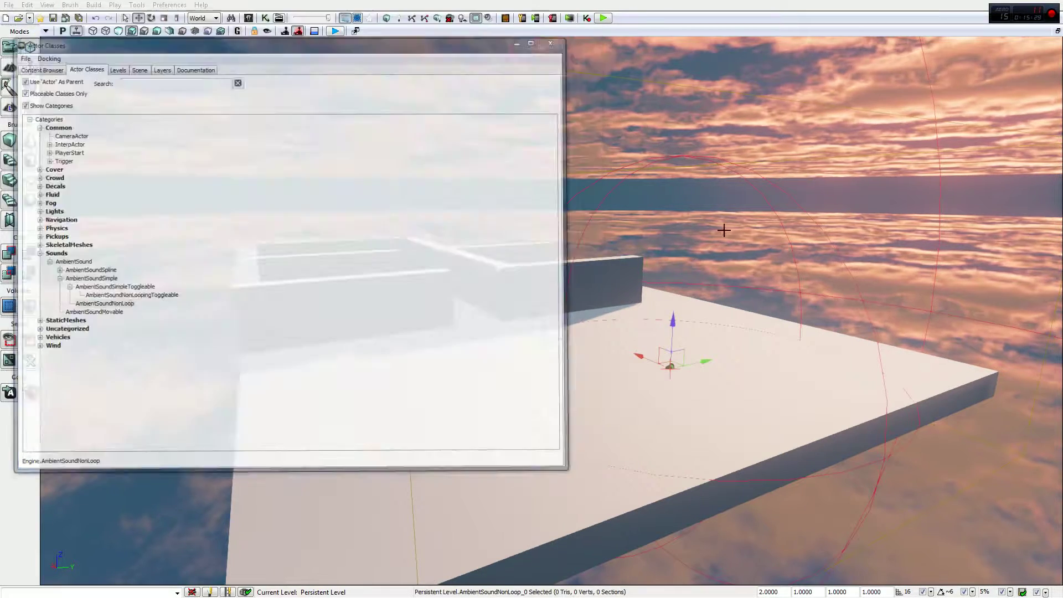
{"action": "left_click", "coordinate": [637, 221]}
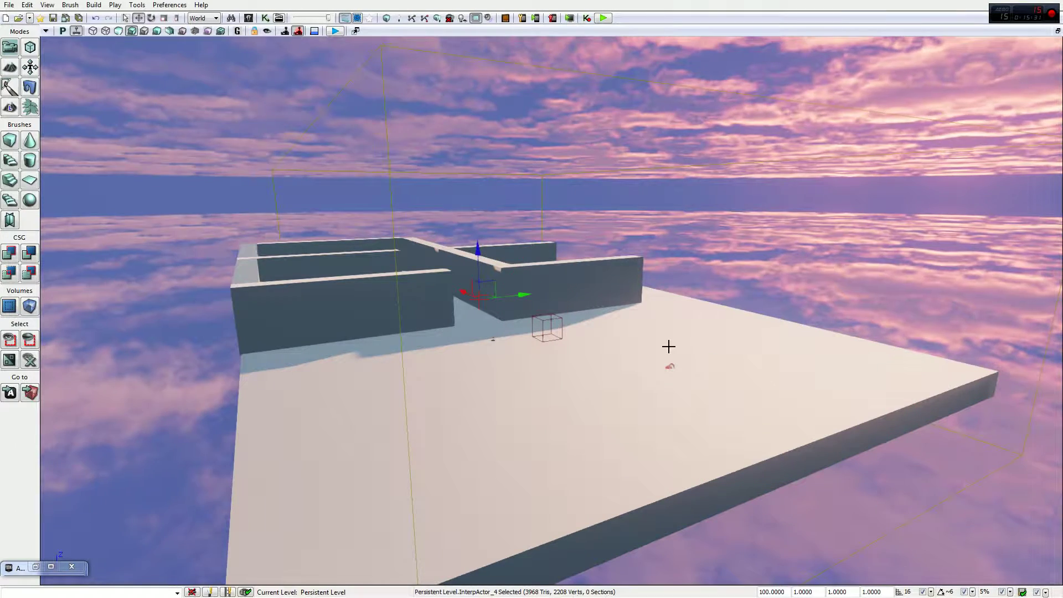
{"action": "left_click", "coordinate": [672, 366]}
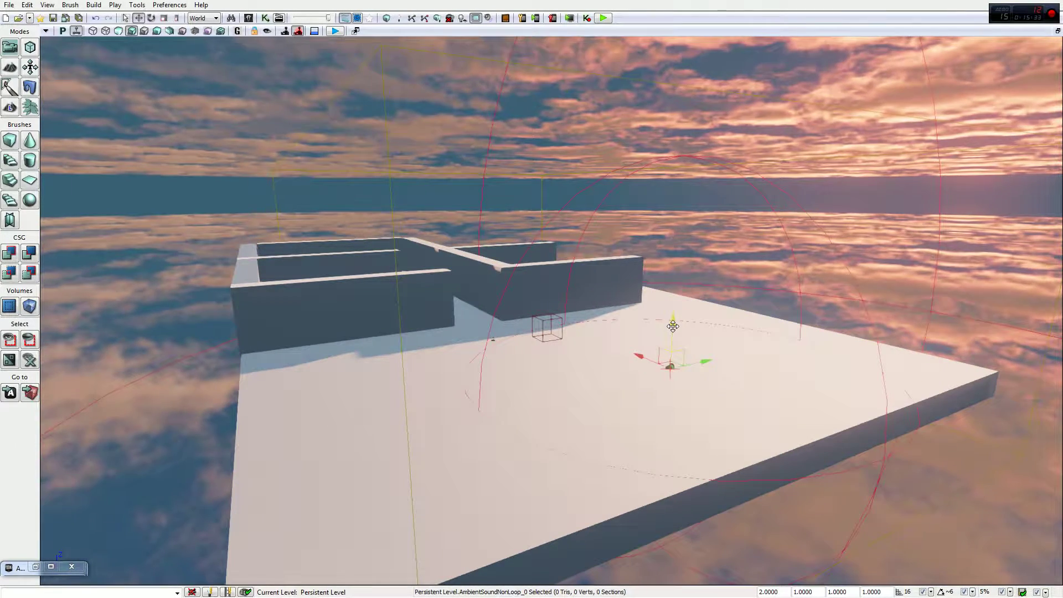
{"action": "left_click_drag", "start_coordinate": [677, 304], "coordinate": [683, 281]}
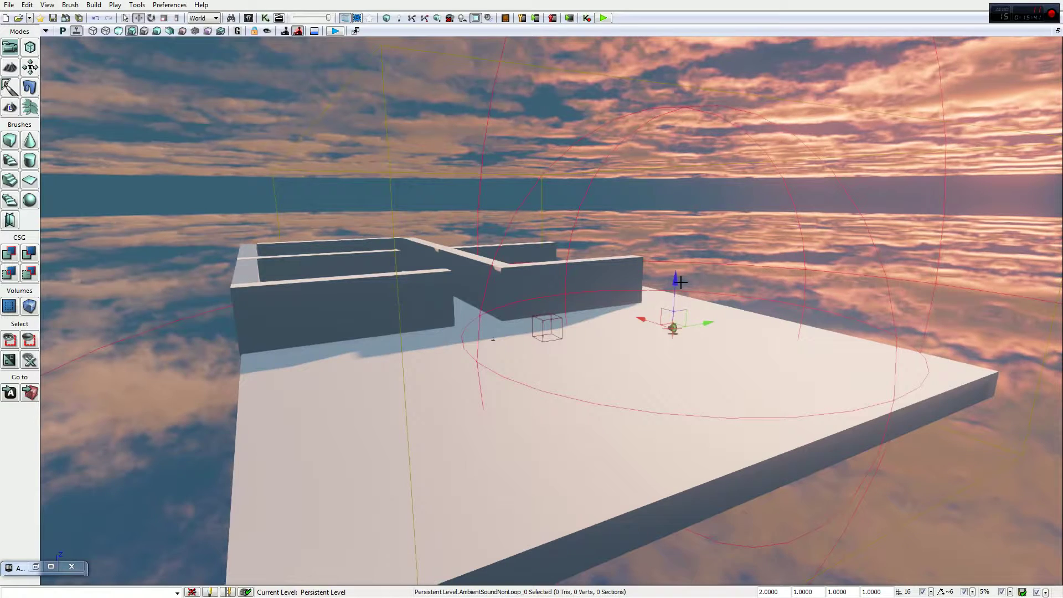
Add a second sound slot in the AmbientSoundNonLoop's properties and arrange the Content Browser beside the properties window
{"action": "key", "text": "F4"}
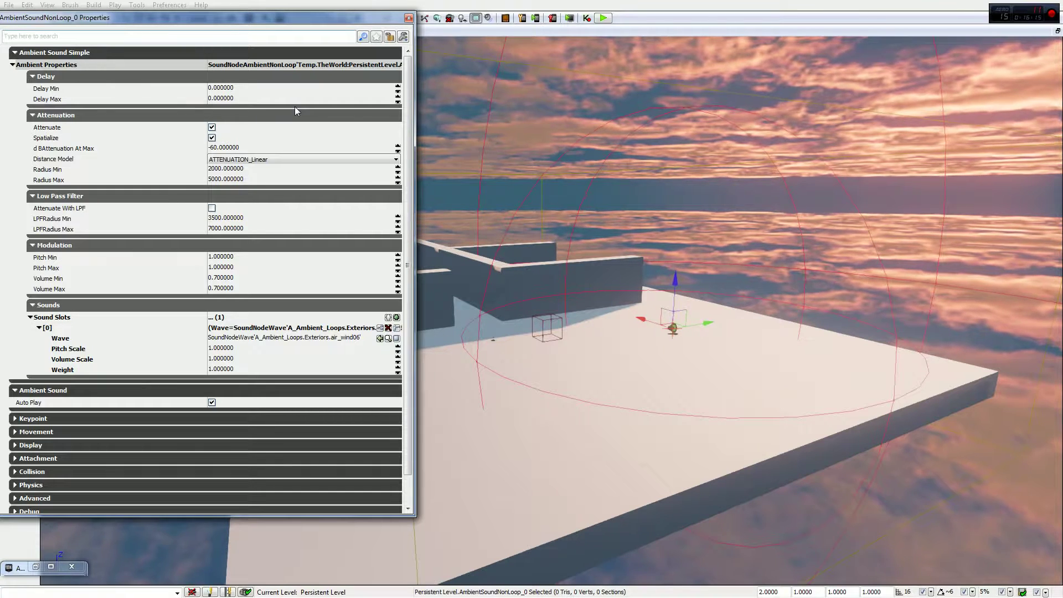
{"action": "left_click", "coordinate": [397, 318]}
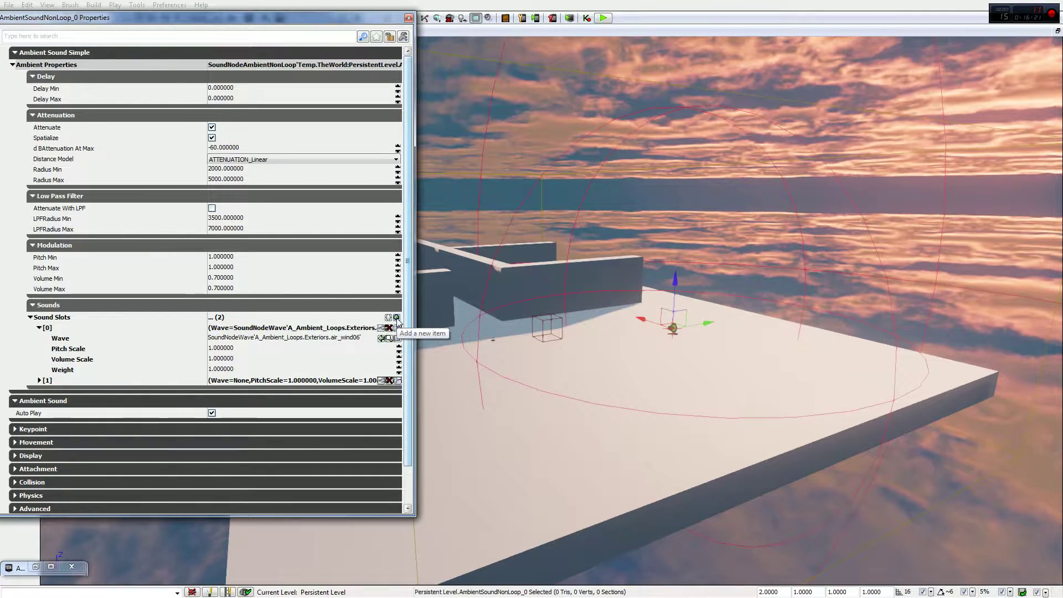
{"action": "scroll", "coordinate": [410, 377], "scroll_direction": "down", "scroll_amount": 3}
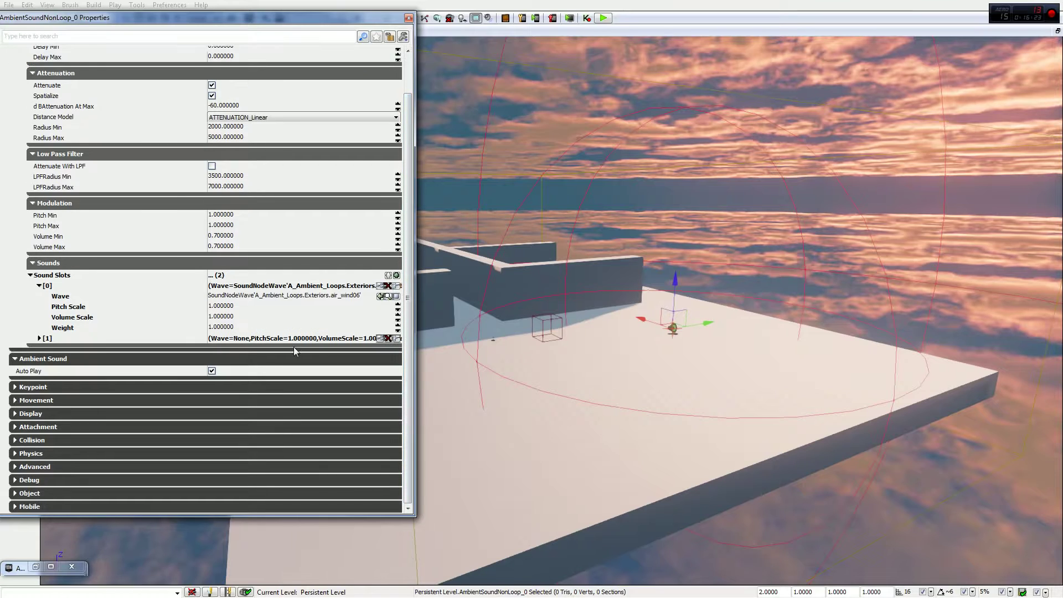
{"action": "left_click_drag", "start_coordinate": [187, 17], "coordinate": [158, 63]}
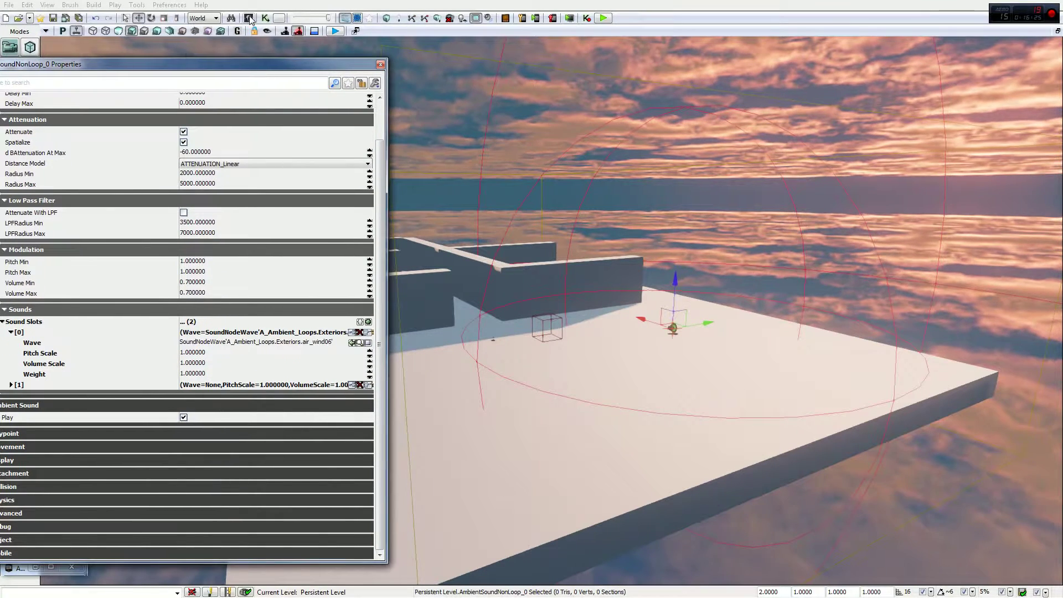
{"action": "left_click", "coordinate": [35, 568]}
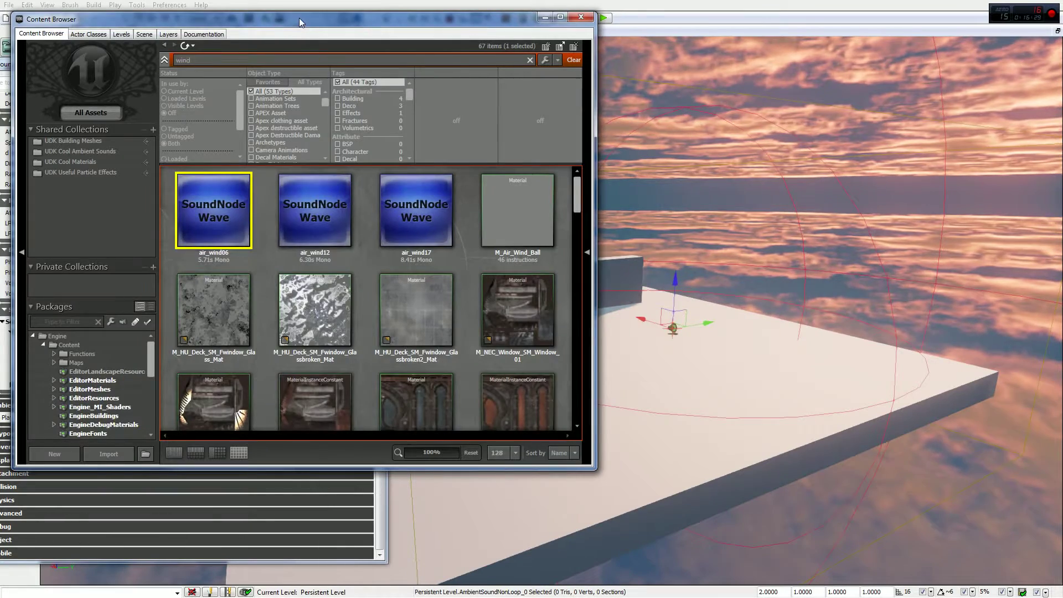
{"action": "left_click_drag", "start_coordinate": [336, 19], "coordinate": [854, 50]}
{"action": "left_click_drag", "start_coordinate": [299, 58], "coordinate": [386, 16]}
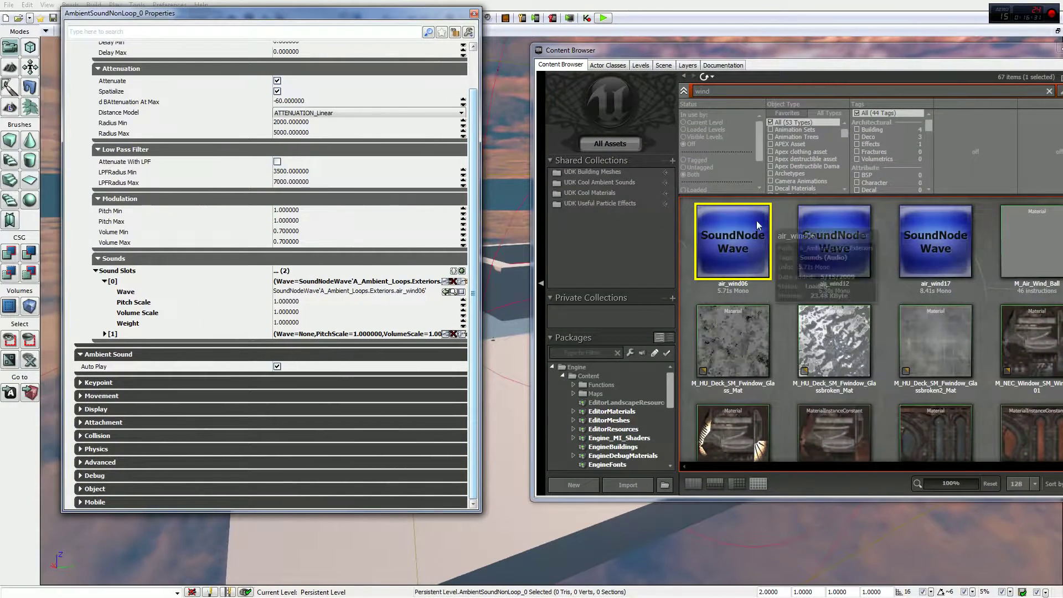
Remove the first sound slot and assign the SoundNodeWave air_wind06 as the remaining slot's Wave
{"action": "left_click", "coordinate": [453, 281]}
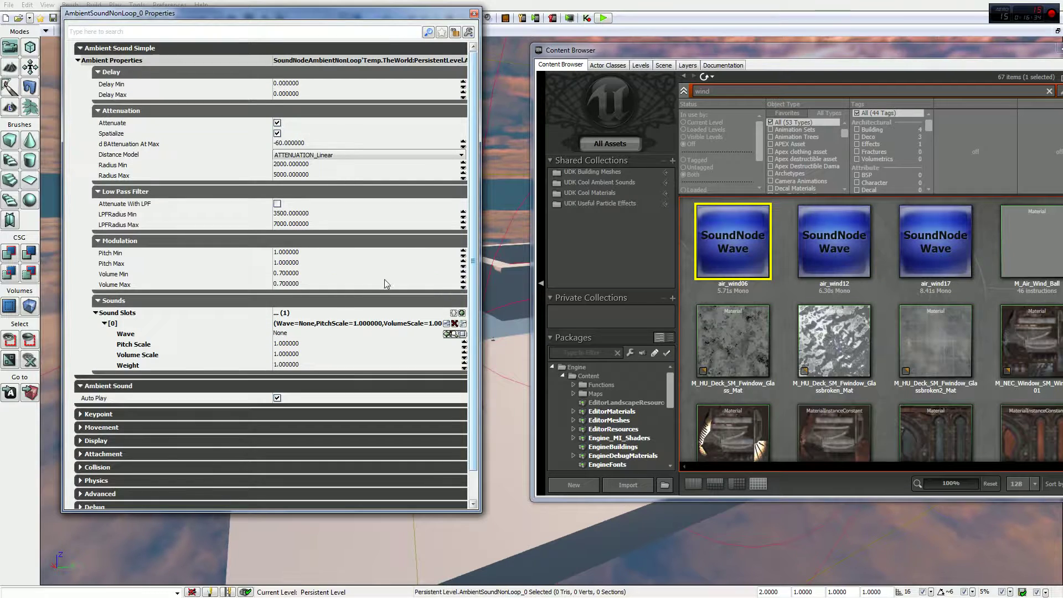
{"action": "left_click", "coordinate": [333, 334]}
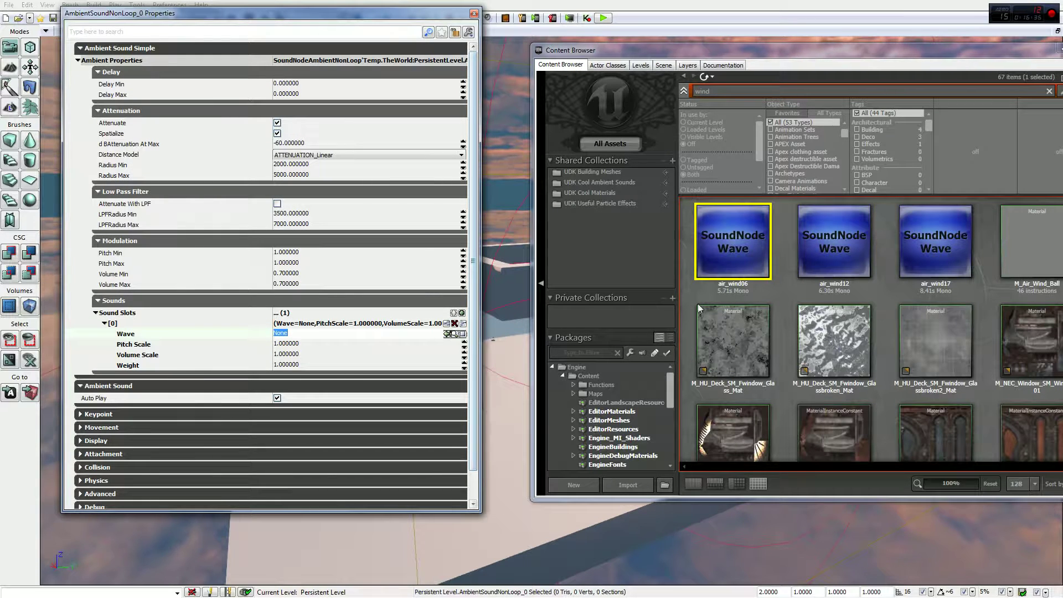
{"action": "left_click", "coordinate": [448, 334]}
Add a second sound slot and assign the SoundNodeWave air_wind12 as its Wave
{"action": "left_click", "coordinate": [462, 314]}
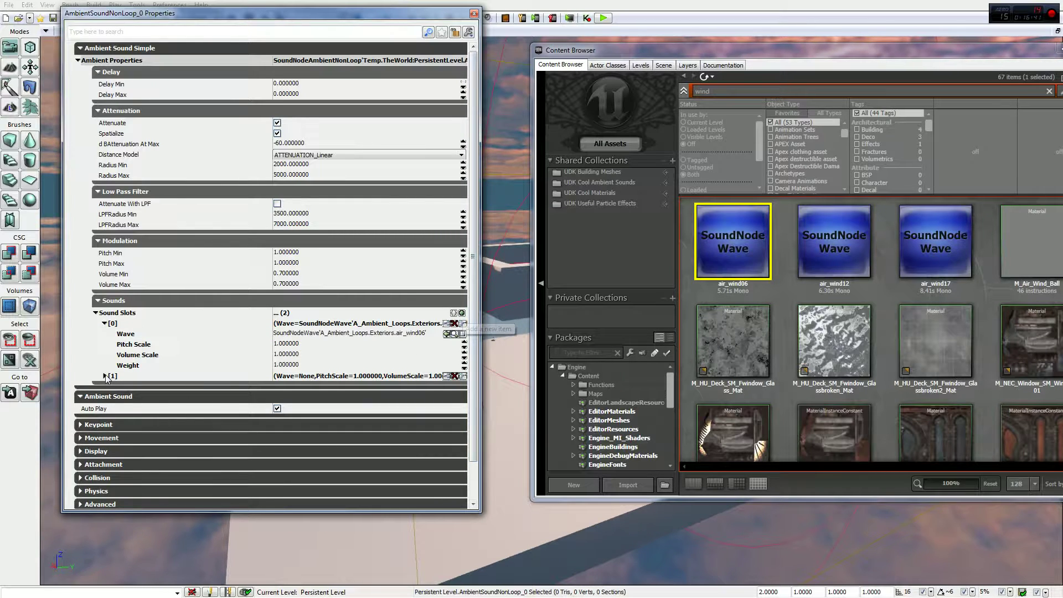
{"action": "left_click", "coordinate": [105, 376]}
{"action": "left_click", "coordinate": [371, 387]}
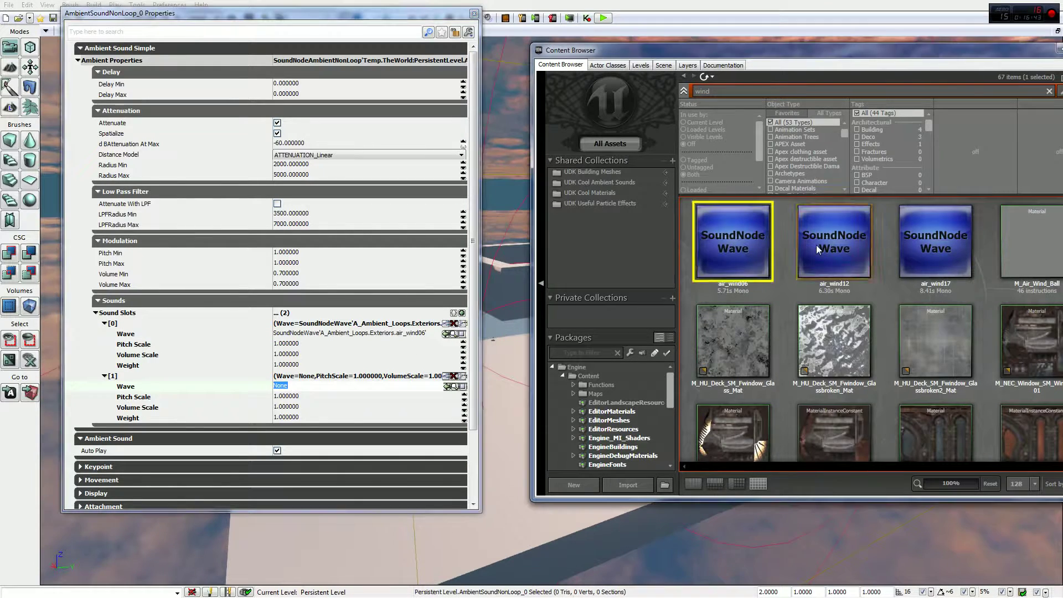
{"action": "left_click", "coordinate": [834, 244]}
{"action": "left_click", "coordinate": [446, 387]}
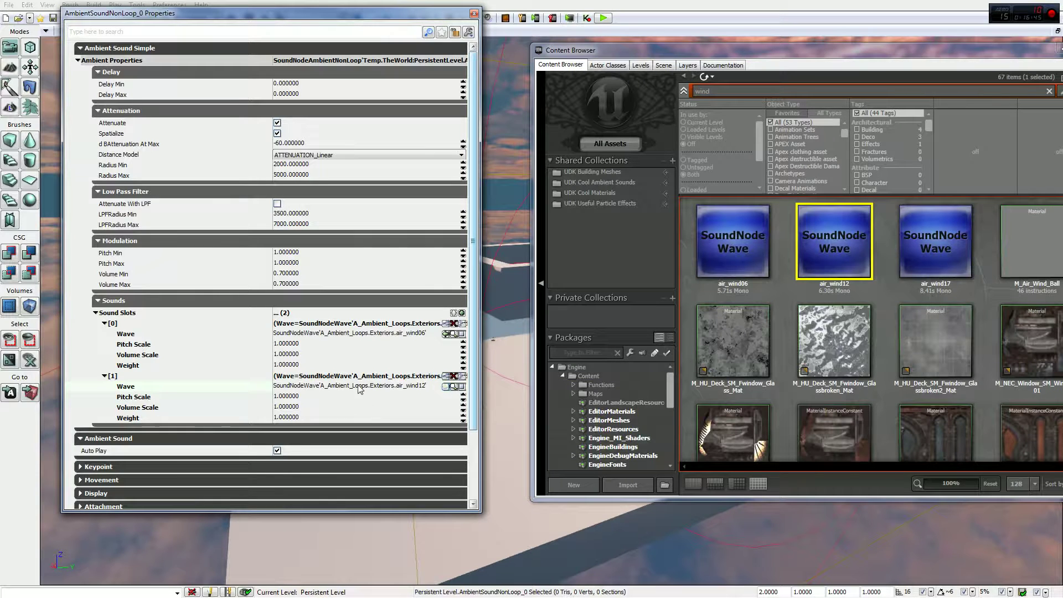
Add a third sound slot and assign the SoundNodeWave air_wind17 as its Wave
{"action": "left_click", "coordinate": [462, 314]}
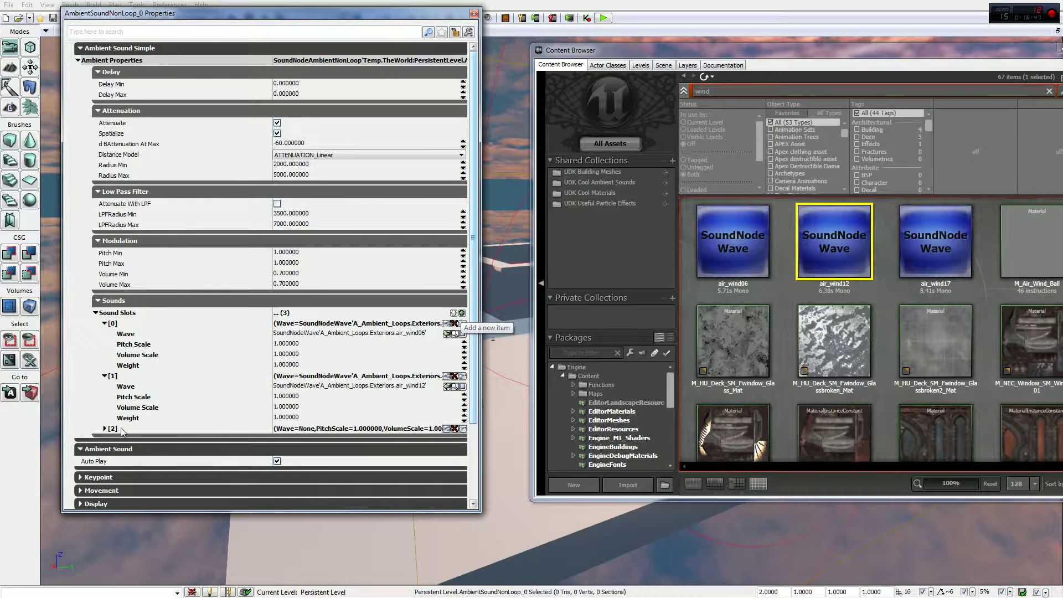
{"action": "left_click", "coordinate": [105, 428]}
{"action": "left_click", "coordinate": [417, 441]}
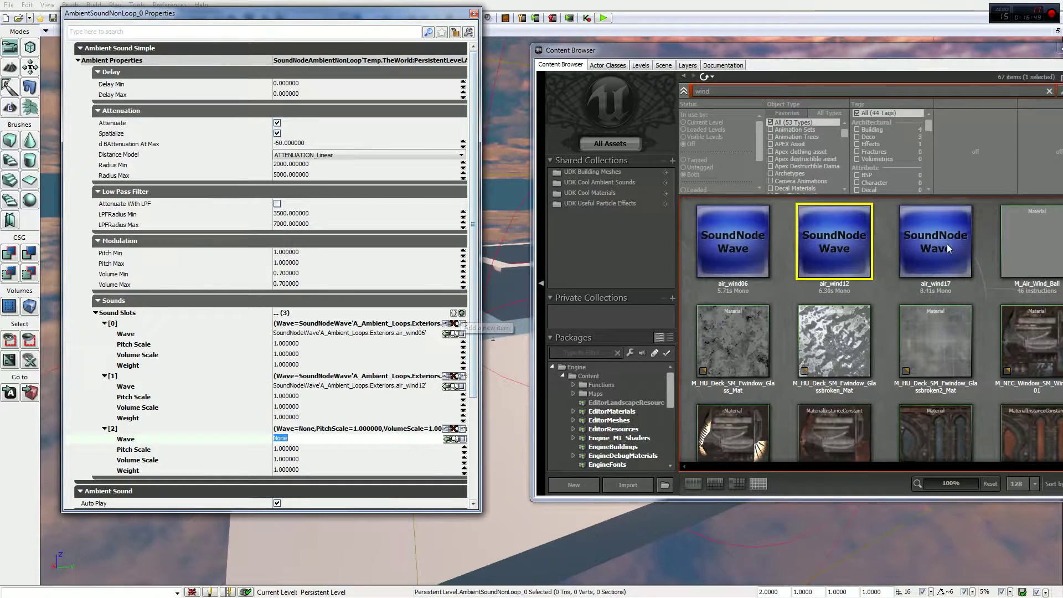
{"action": "left_click", "coordinate": [937, 242]}
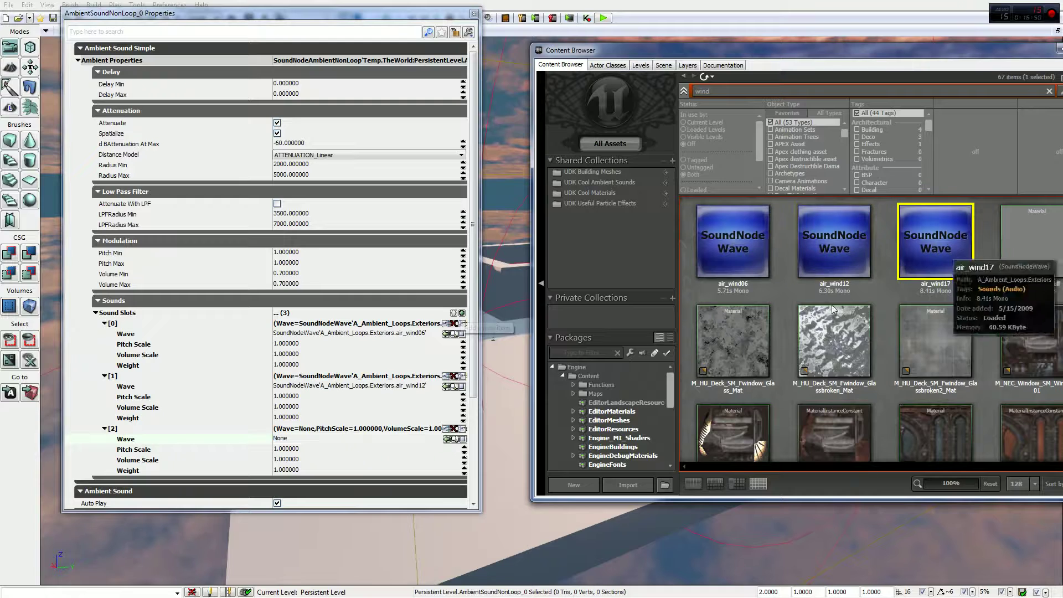
{"action": "left_click", "coordinate": [447, 440]}
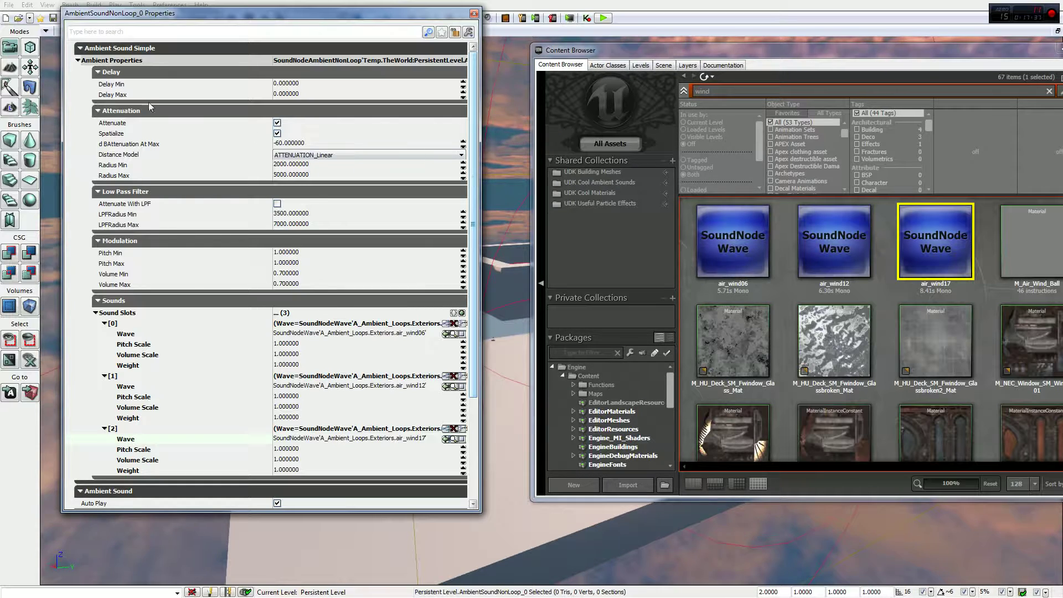
Set the non-looping ambient sound's Delay Min to 1 and Delay Max to 5
{"action": "left_click", "coordinate": [282, 83]}
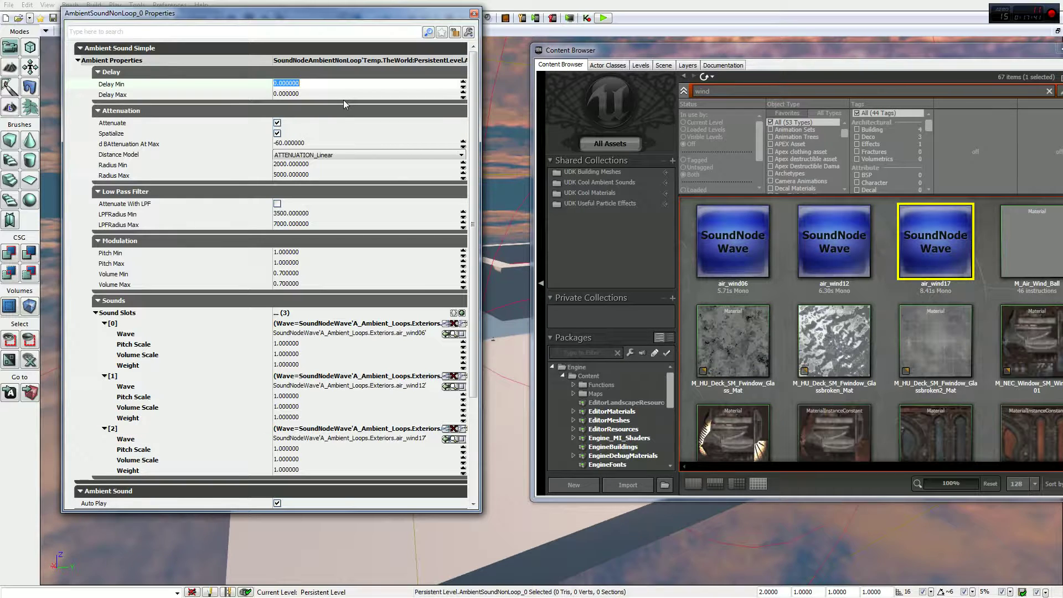
{"action": "type", "text": "1"}
{"action": "key", "text": "Tab"}
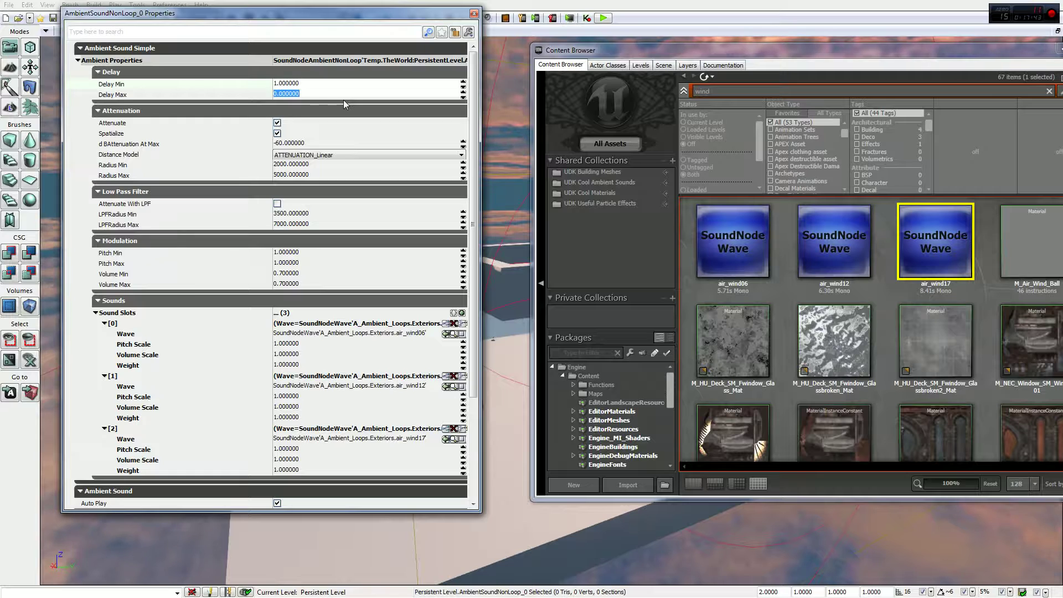
{"action": "type", "text": "5"}
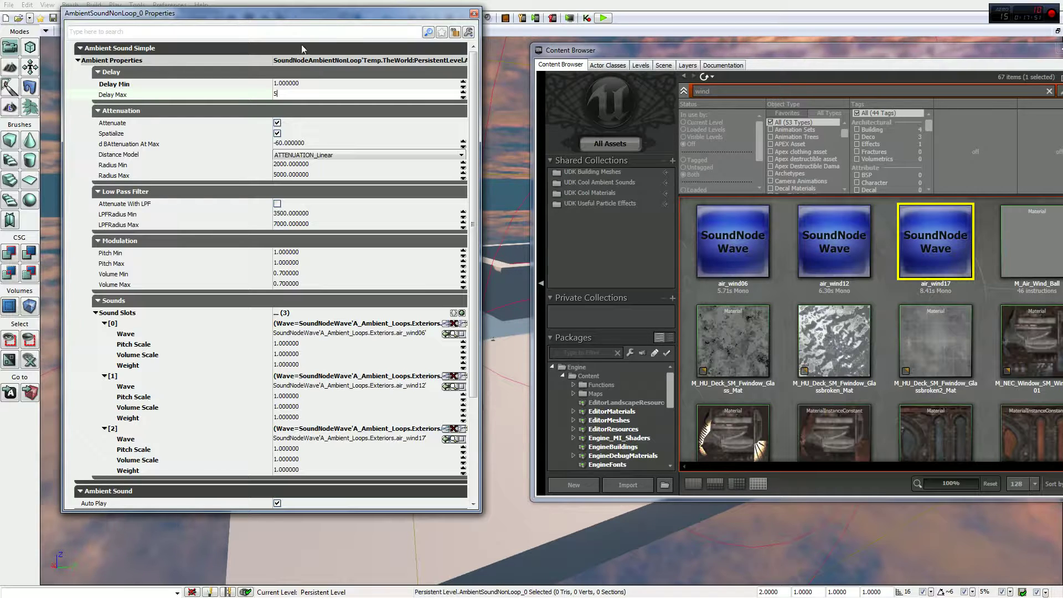
{"action": "left_click_drag", "start_coordinate": [405, 17], "coordinate": [377, 16]}
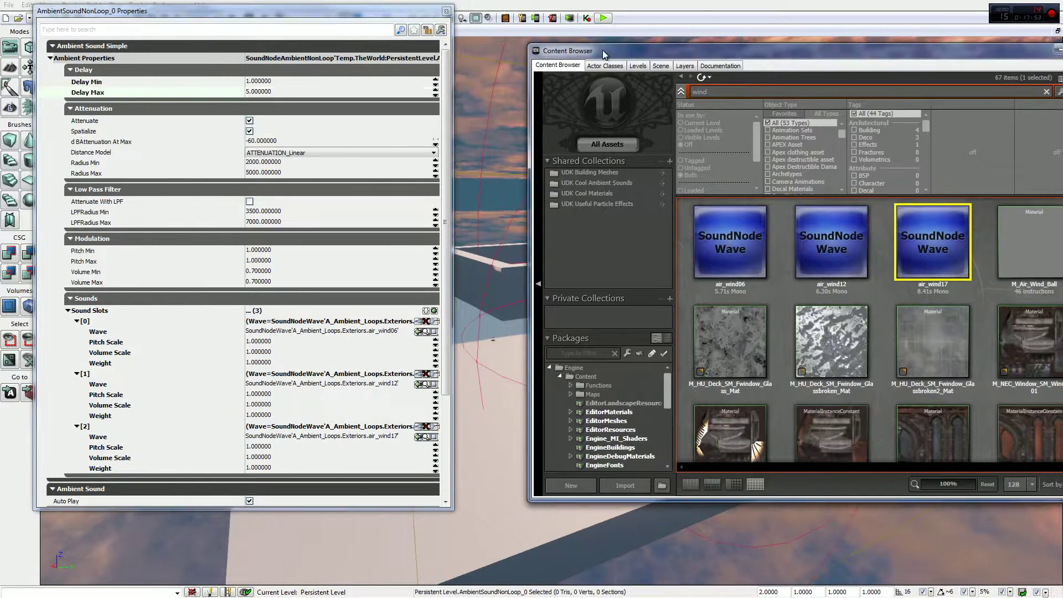
Play the level in an editor preview to listen to the non-looping sound, end the preview and close the Content Browser
{"action": "left_click_drag", "start_coordinate": [602, 50], "coordinate": [449, 60]}
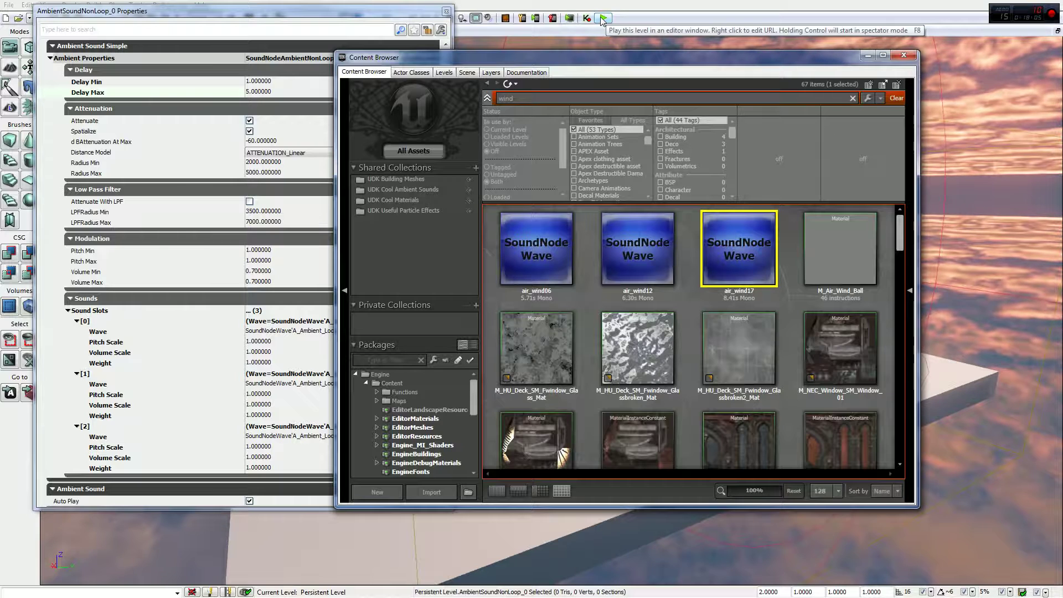
{"action": "left_click", "coordinate": [603, 18]}
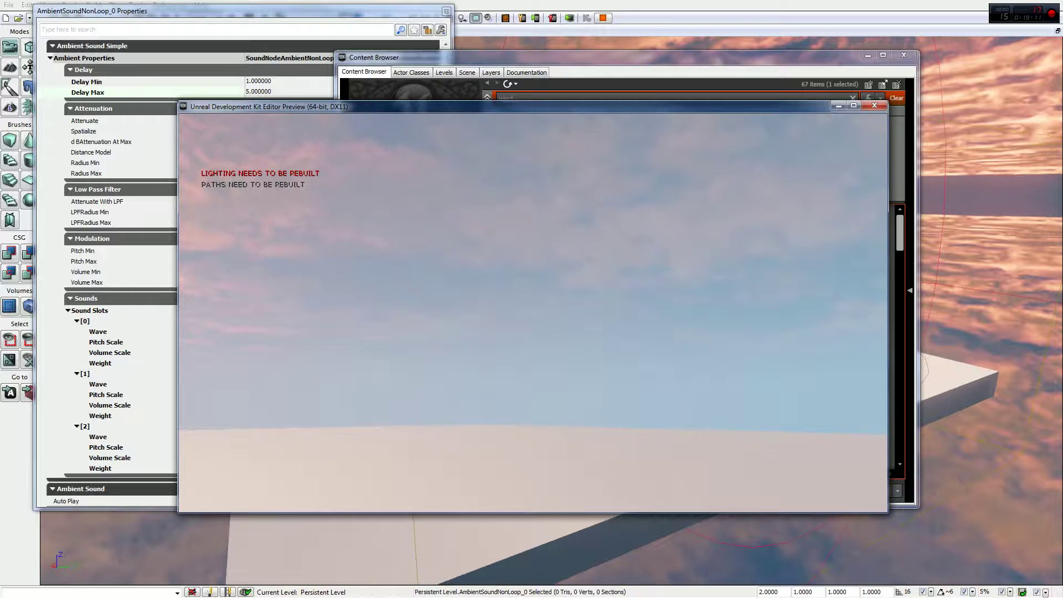
{"action": "key", "text": "Escape"}
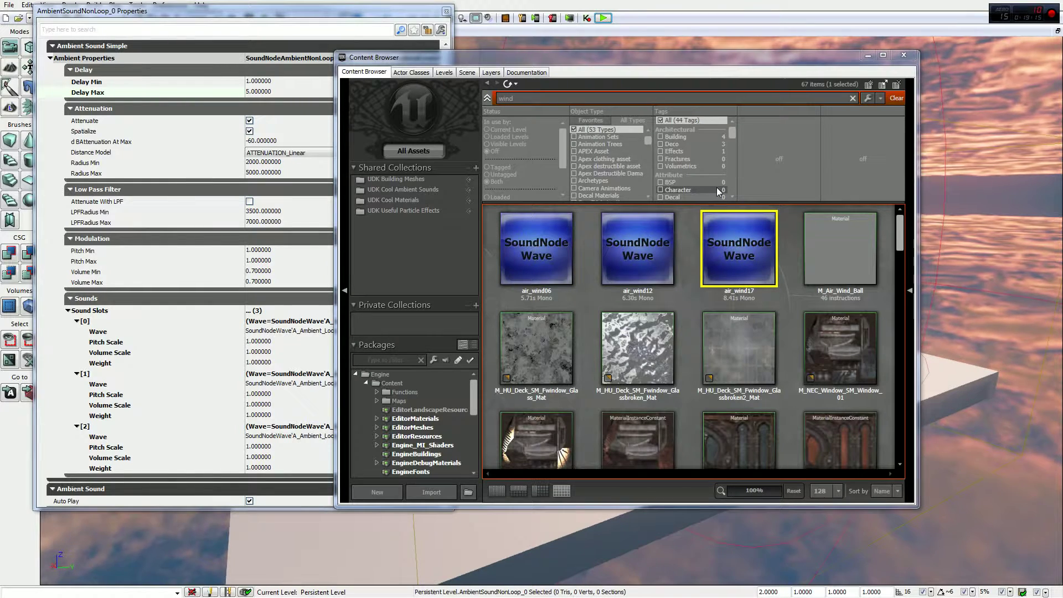
{"action": "left_click", "coordinate": [903, 55]}
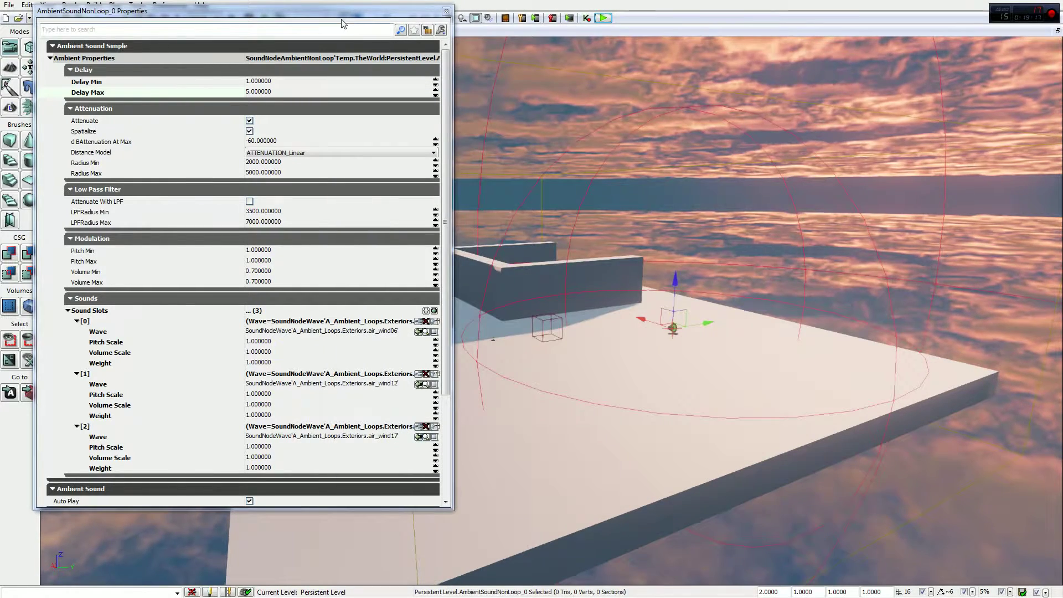
{"action": "left_click", "coordinate": [339, 22]}
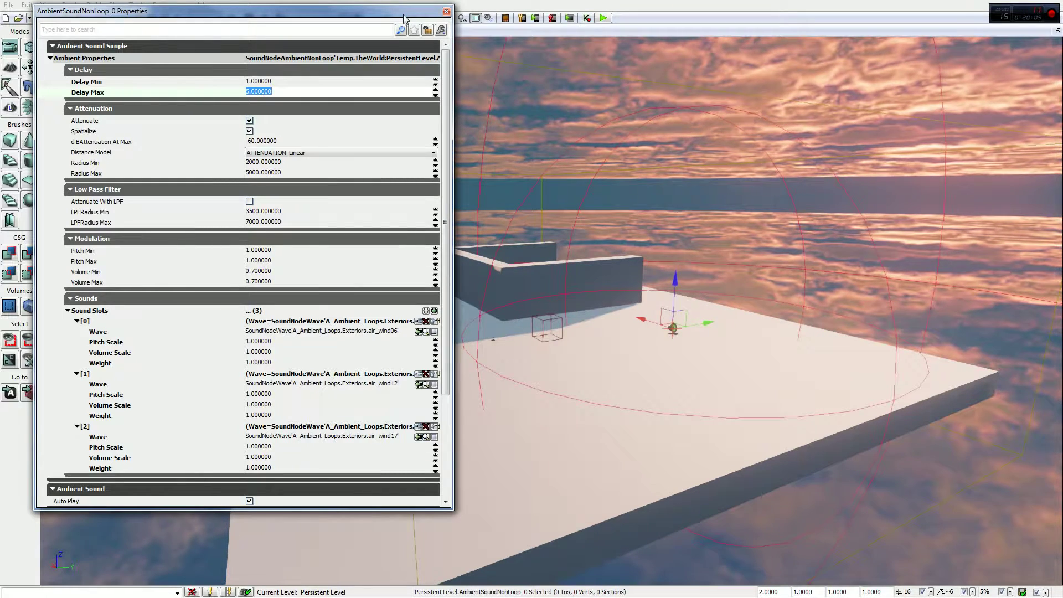
Close the non-looping ambient sound's properties and delete that actor from the level
{"action": "left_click", "coordinate": [447, 11]}
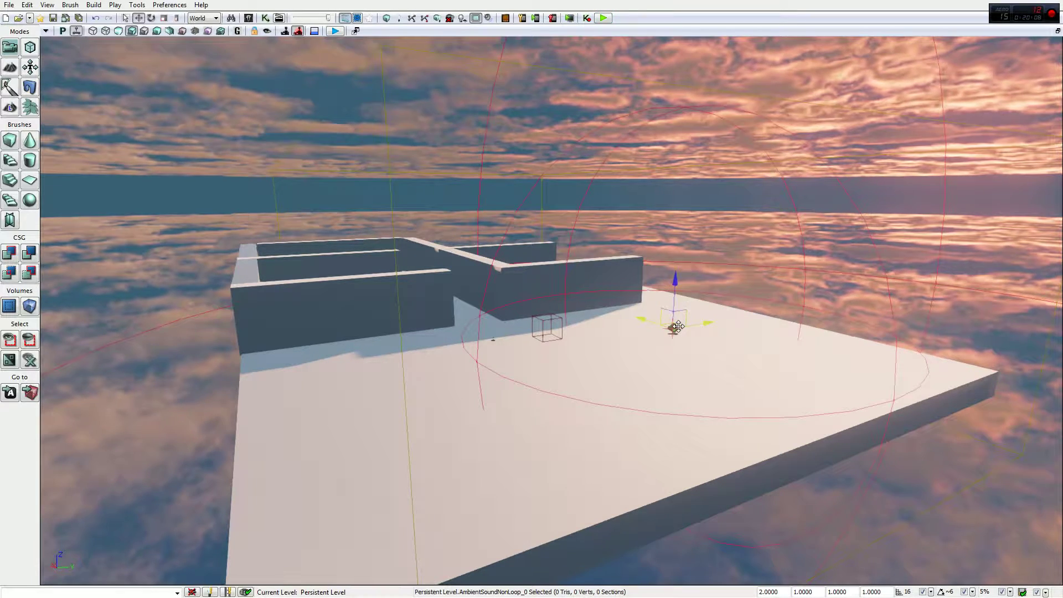
{"action": "key", "text": "Delete"}
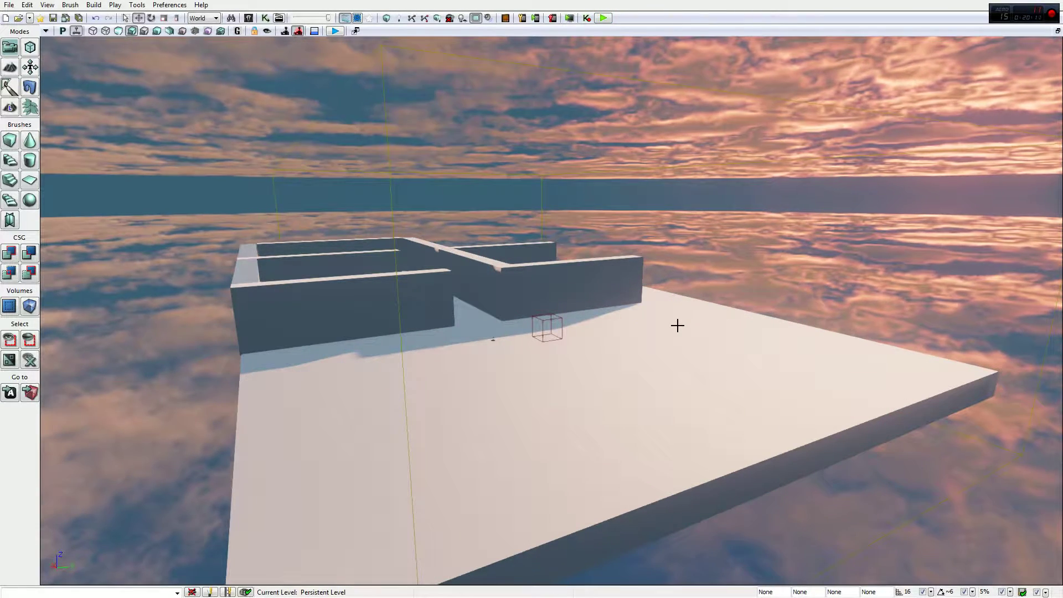
Open the Content Browser and filter the wind assets to the object types Sound Wave Data and Sound Cues
{"action": "left_click", "coordinate": [249, 19]}
{"action": "double_click", "coordinate": [493, 62]}
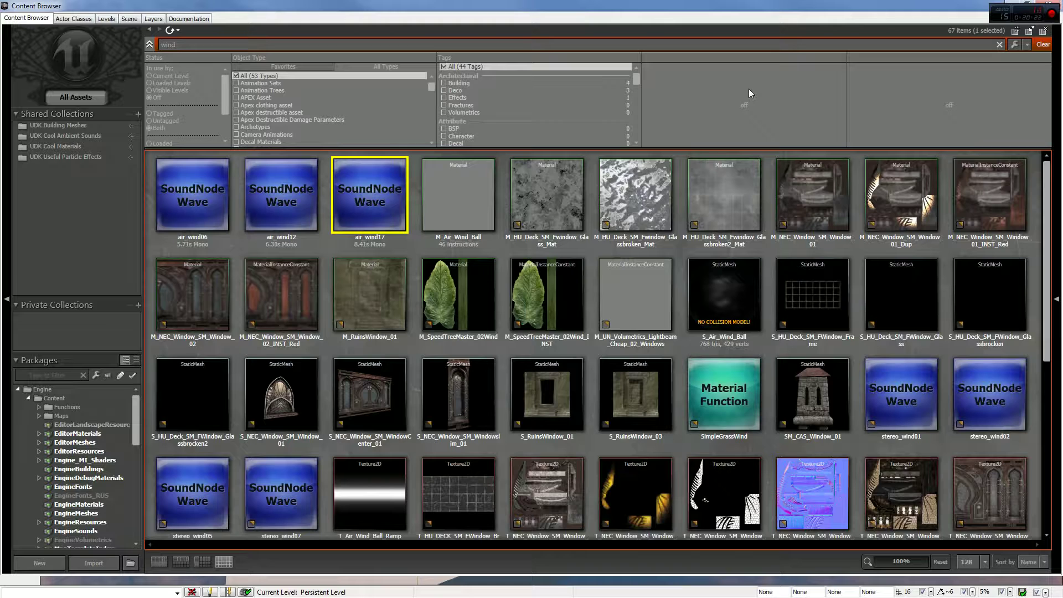
{"action": "left_click", "coordinate": [296, 198]}
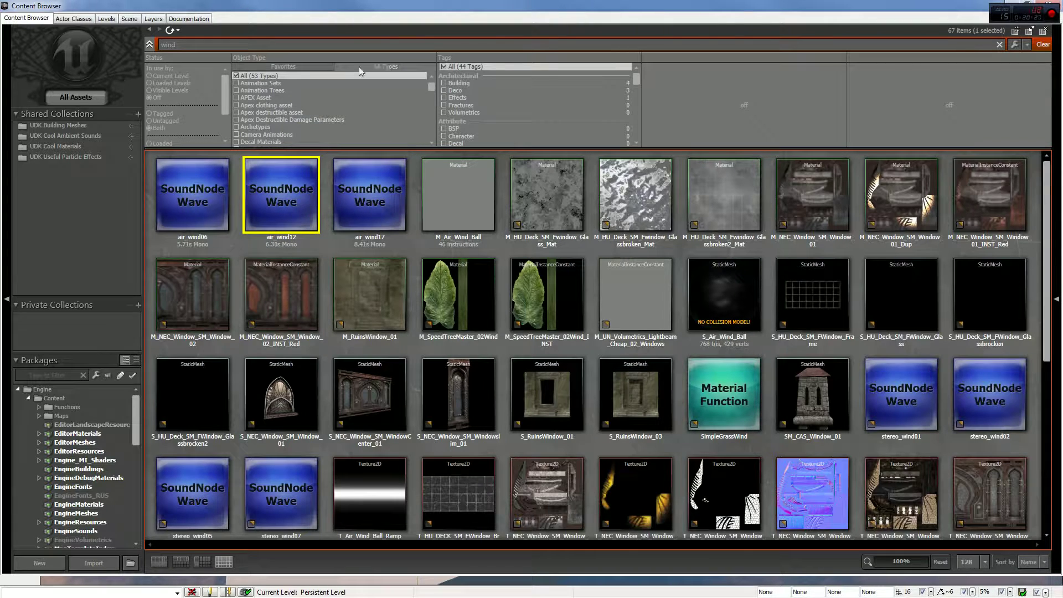
{"action": "left_click_drag", "start_coordinate": [433, 87], "coordinate": [432, 131]}
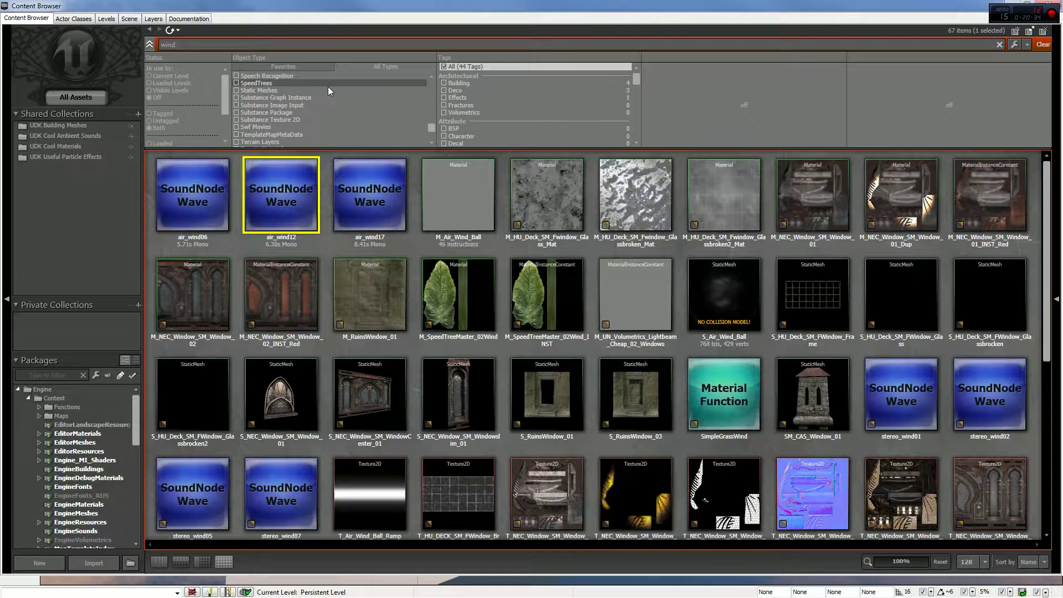
{"action": "scroll", "coordinate": [418, 82], "scroll_direction": "up", "scroll_amount": 2}
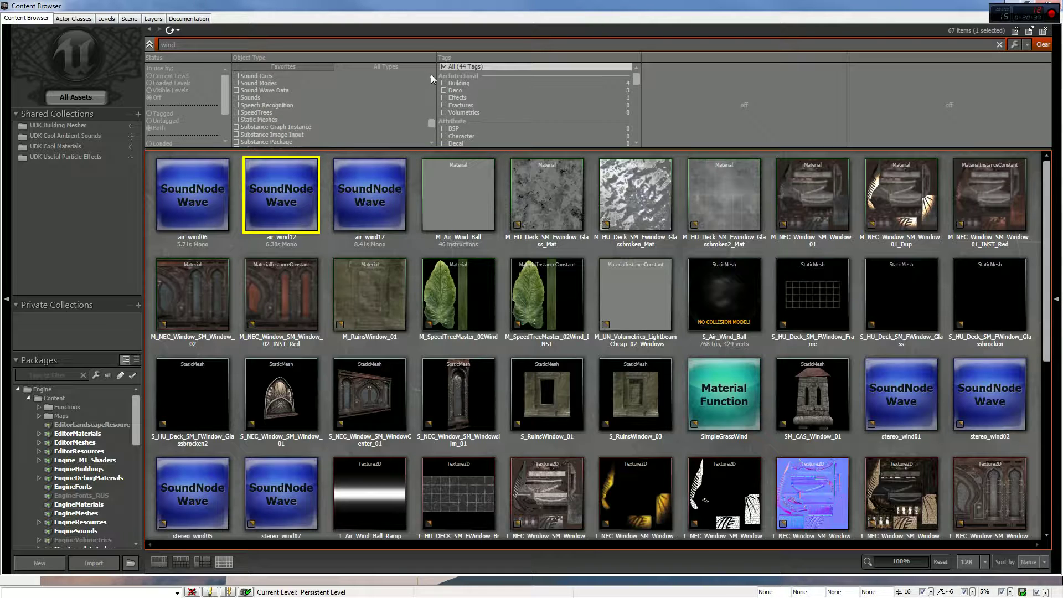
{"action": "left_click", "coordinate": [339, 90]}
{"action": "left_click", "coordinate": [336, 78]}
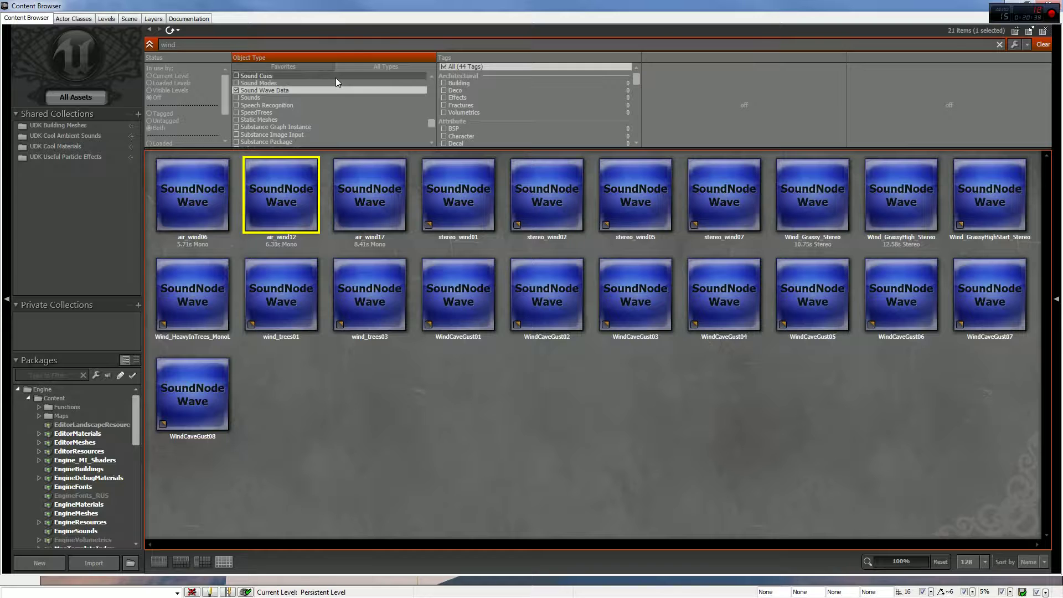
{"action": "left_click", "coordinate": [774, 431]}
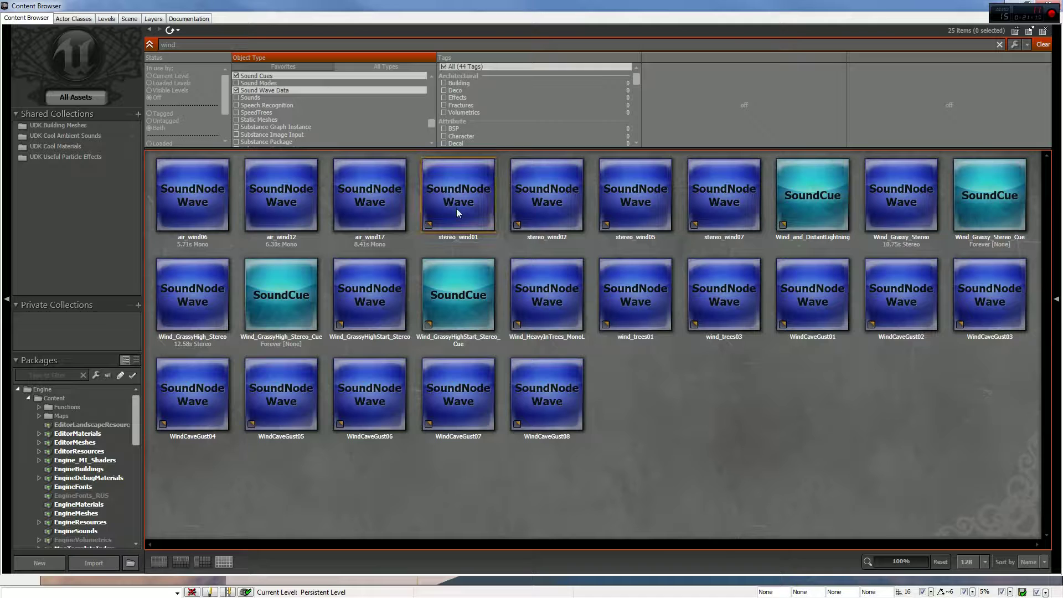
{"action": "mouse_move", "coordinate": [457, 208]}
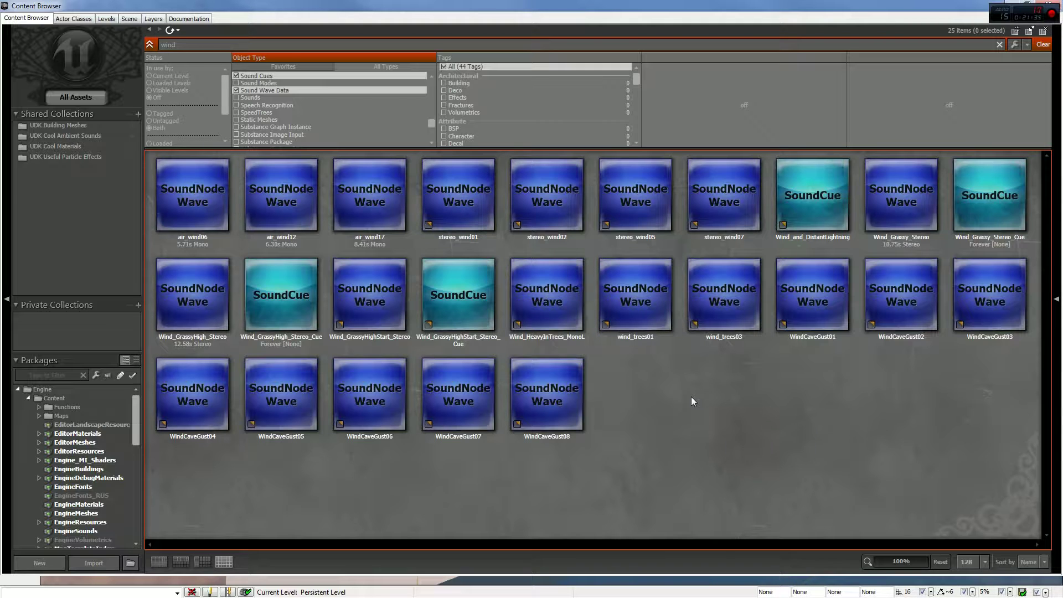
Open the sound cue Wind_and_DistantLightning in the Sound Cue Editor
{"action": "right_click", "coordinate": [829, 197]}
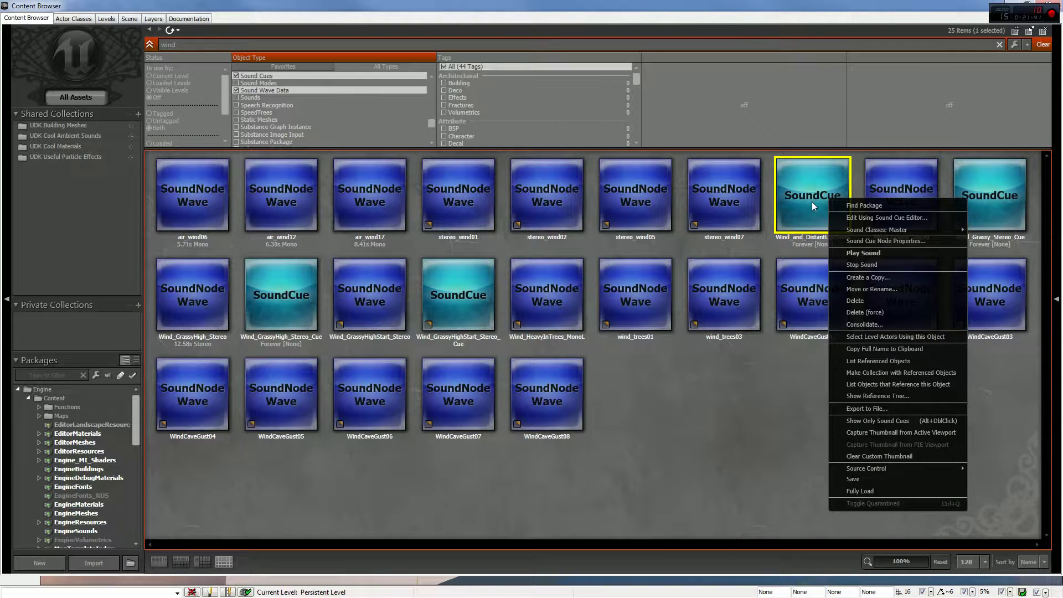
{"action": "left_click", "coordinate": [863, 218]}
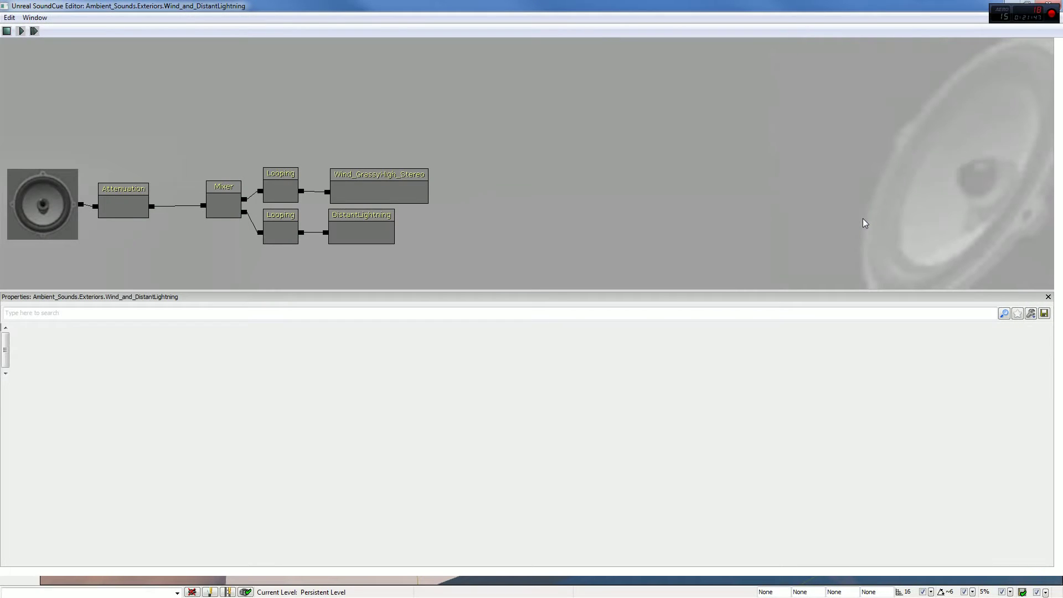
{"action": "left_click_drag", "start_coordinate": [380, 112], "coordinate": [556, 96]}
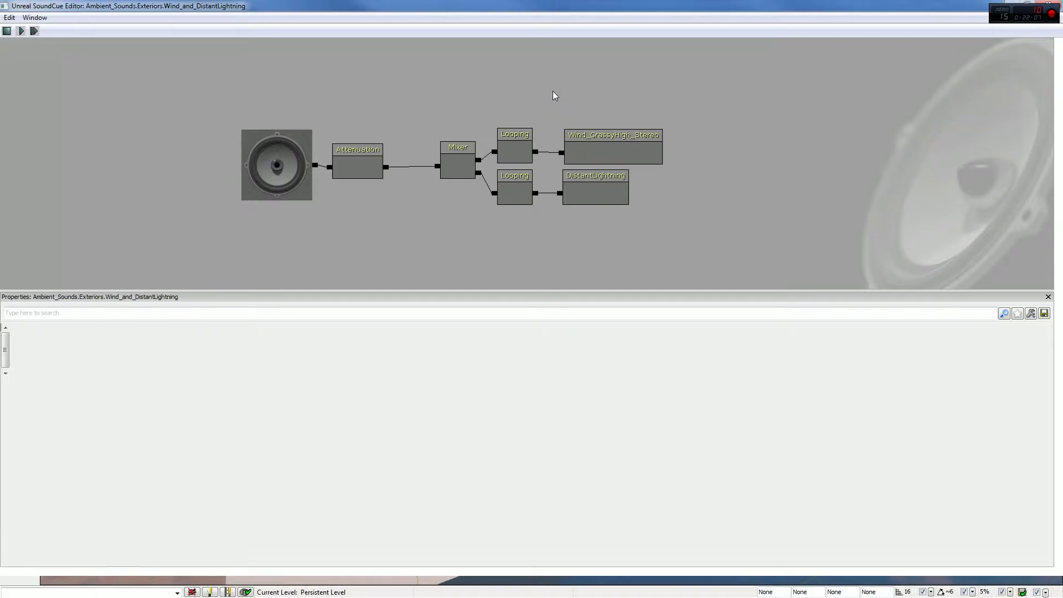
Examine the properties of the DistantLightning and Wind_GrassyHigh_Stereo wave nodes and of the cue itself
{"action": "left_click", "coordinate": [600, 198]}
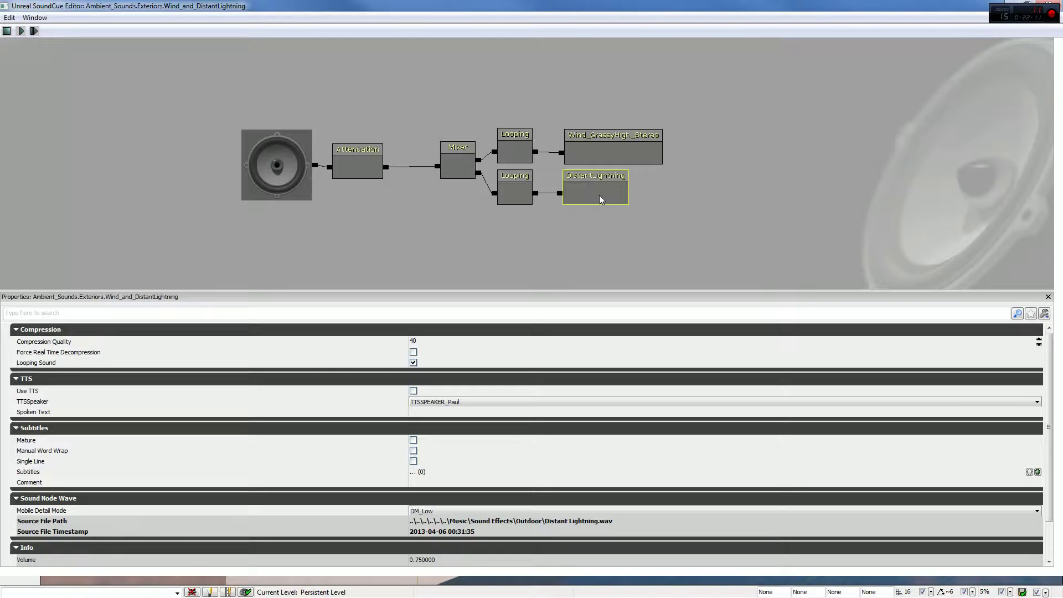
{"action": "left_click", "coordinate": [597, 147]}
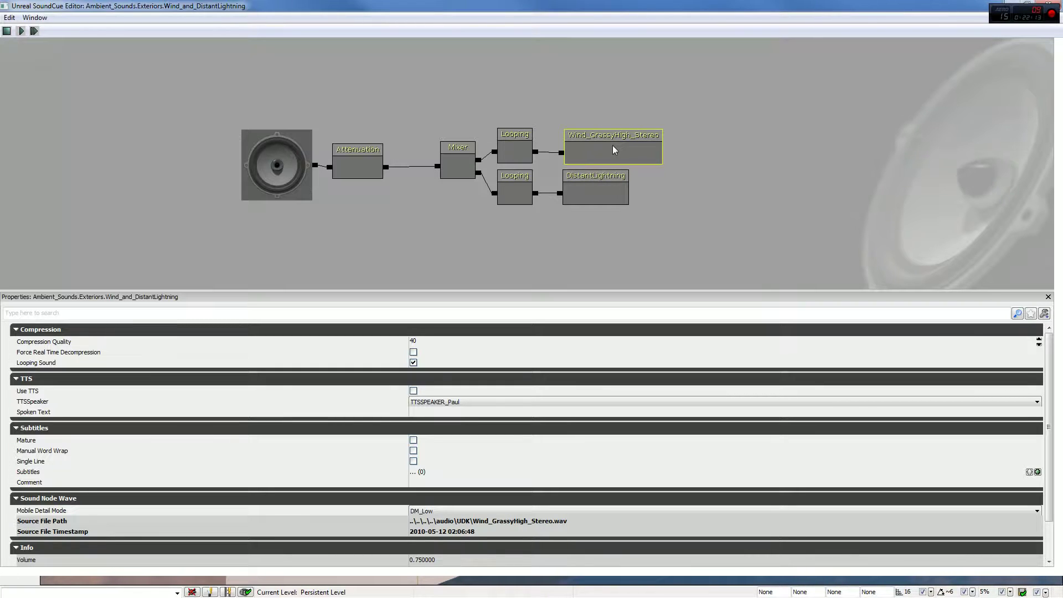
{"action": "left_click", "coordinate": [615, 191]}
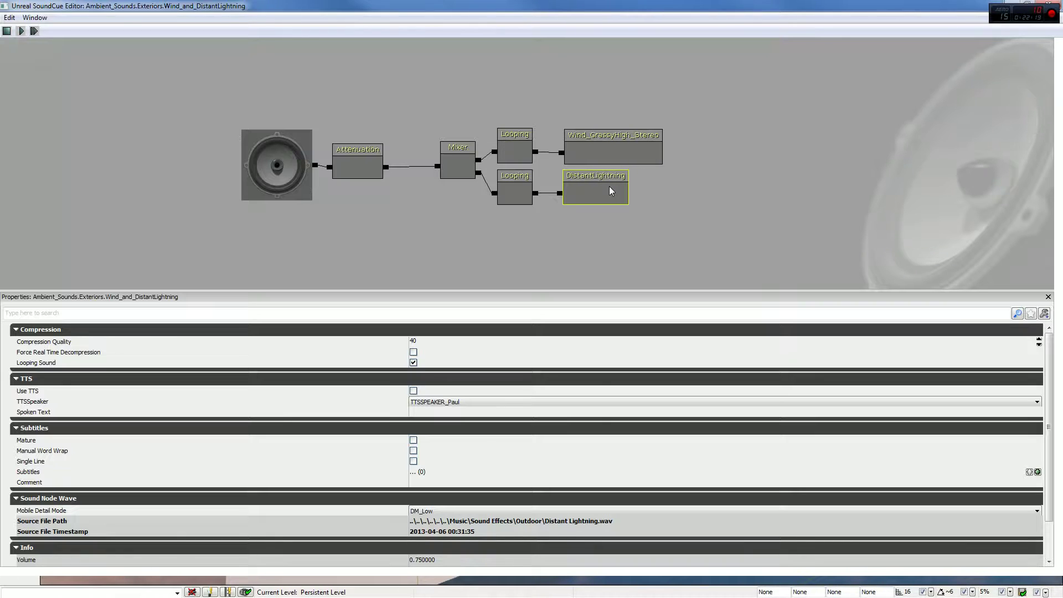
{"action": "left_click", "coordinate": [484, 215]}
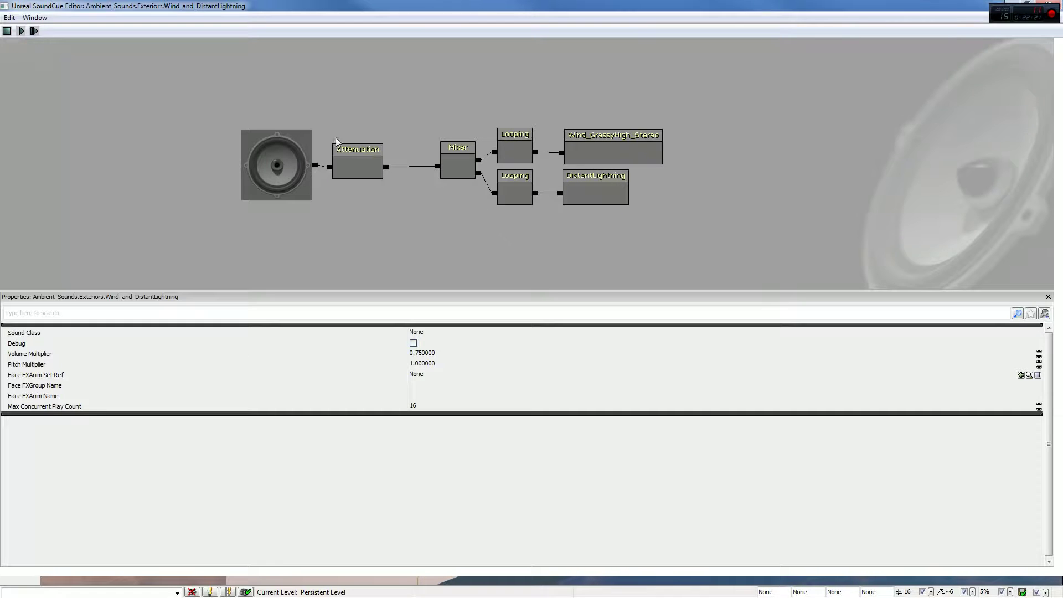
{"action": "left_click", "coordinate": [601, 191]}
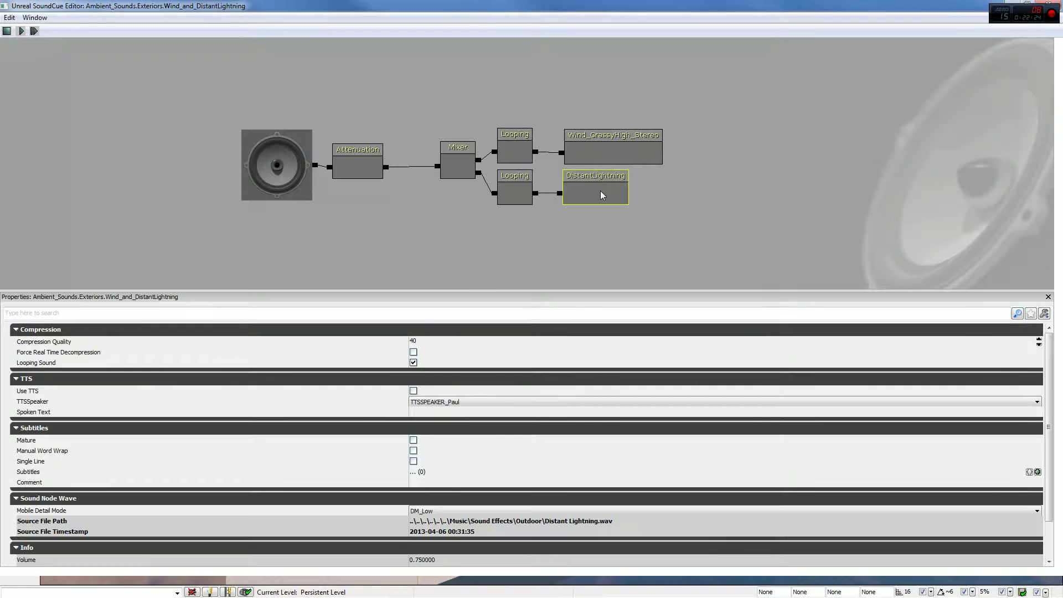
{"action": "left_click", "coordinate": [598, 149]}
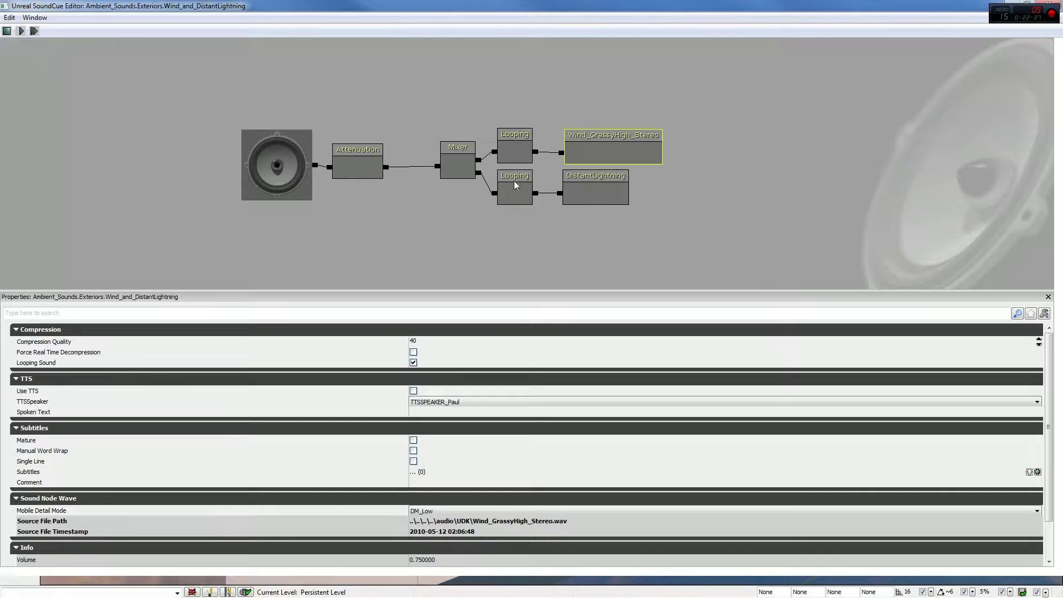
Examine the Mixer node's two Input Volume entries and the loop settings of the DistantLightning branch
{"action": "left_click", "coordinate": [461, 169]}
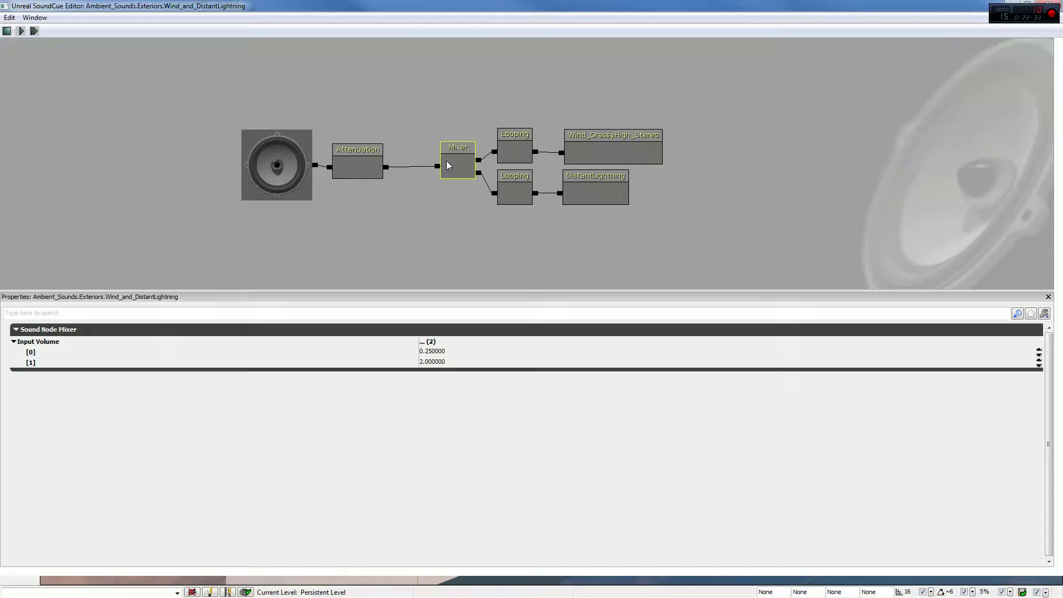
{"action": "left_click", "coordinate": [517, 178]}
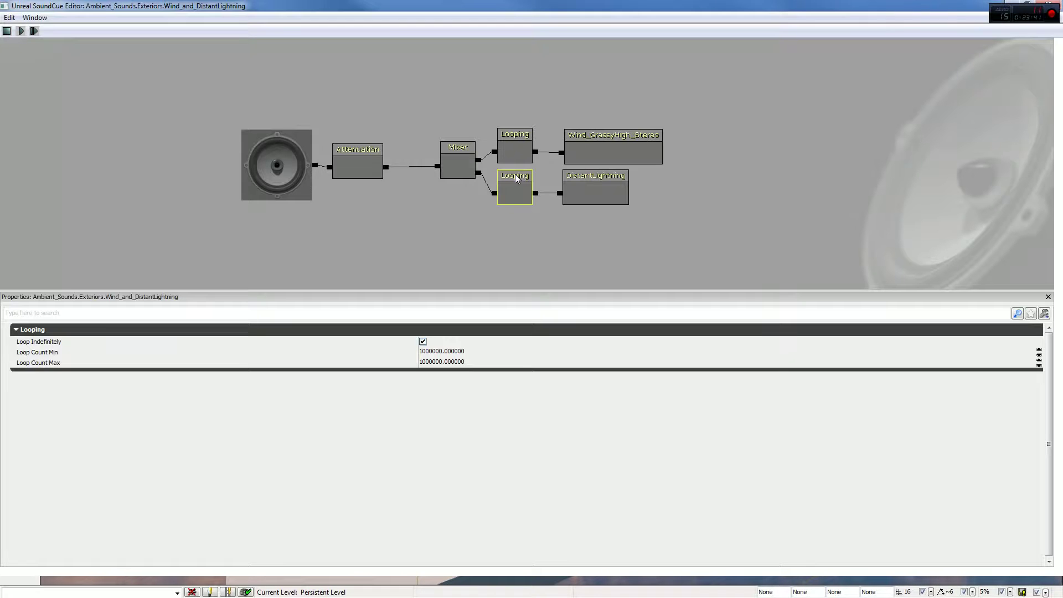
{"action": "left_click", "coordinate": [457, 166]}
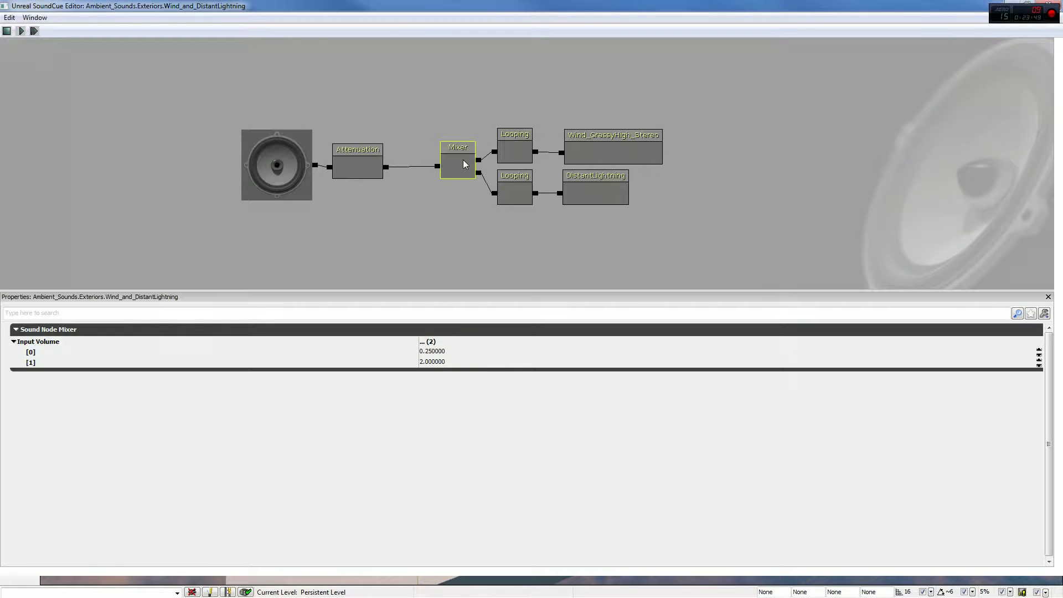
{"action": "left_click", "coordinate": [67, 353]}
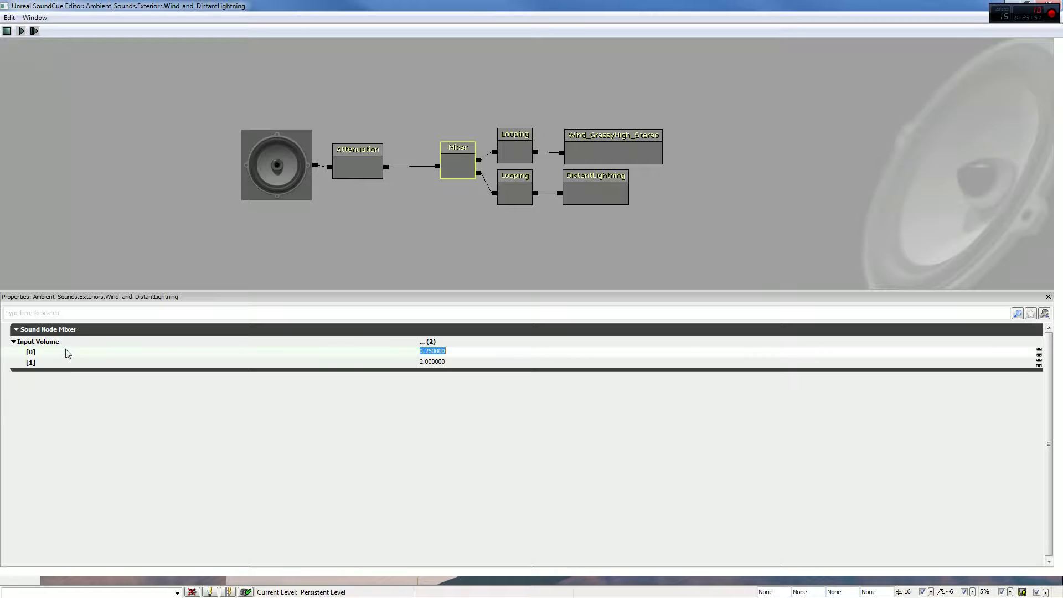
{"action": "left_click", "coordinate": [435, 363]}
{"action": "left_click", "coordinate": [434, 353]}
{"action": "left_click", "coordinate": [434, 362]}
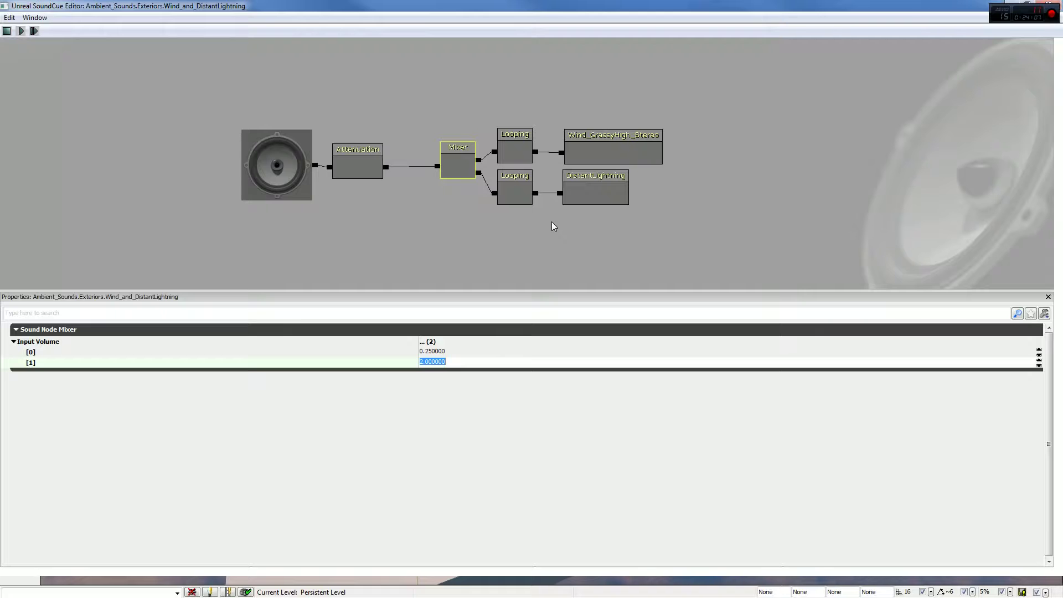
Examine the Attenuation node's settings, including Radius Min and Radius Max, and look through the node types available for the cue
{"action": "left_click", "coordinate": [365, 164]}
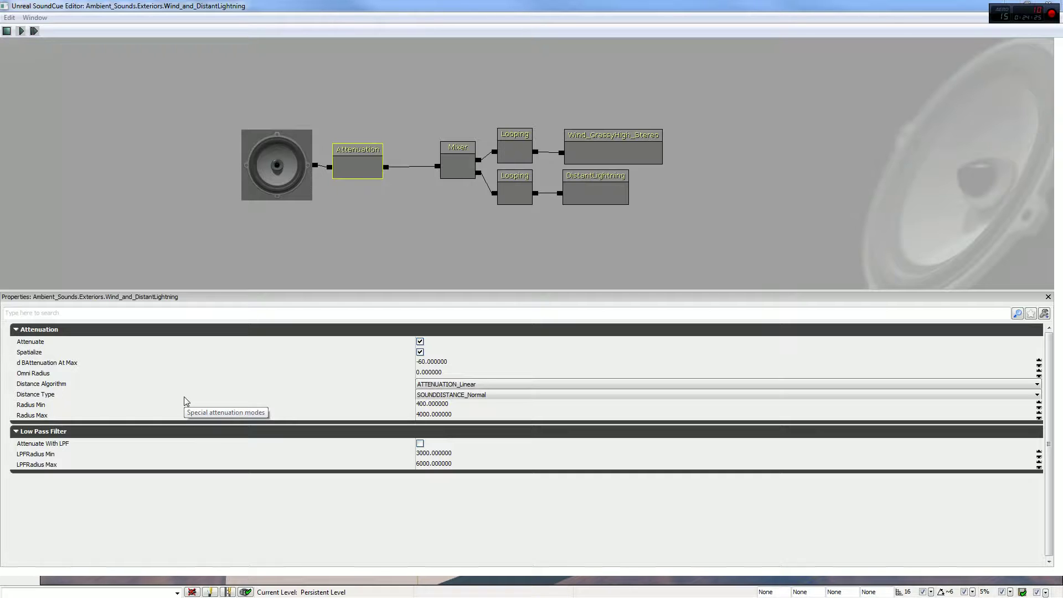
{"action": "left_click", "coordinate": [342, 189]}
{"action": "left_click", "coordinate": [344, 174]}
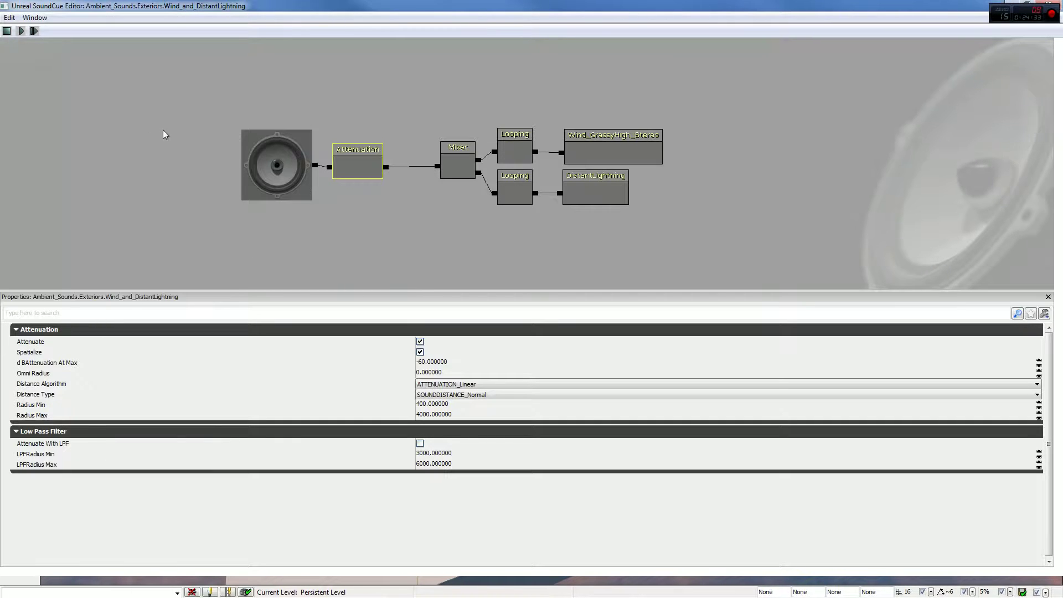
{"action": "left_click_drag", "start_coordinate": [164, 133], "coordinate": [164, 136]}
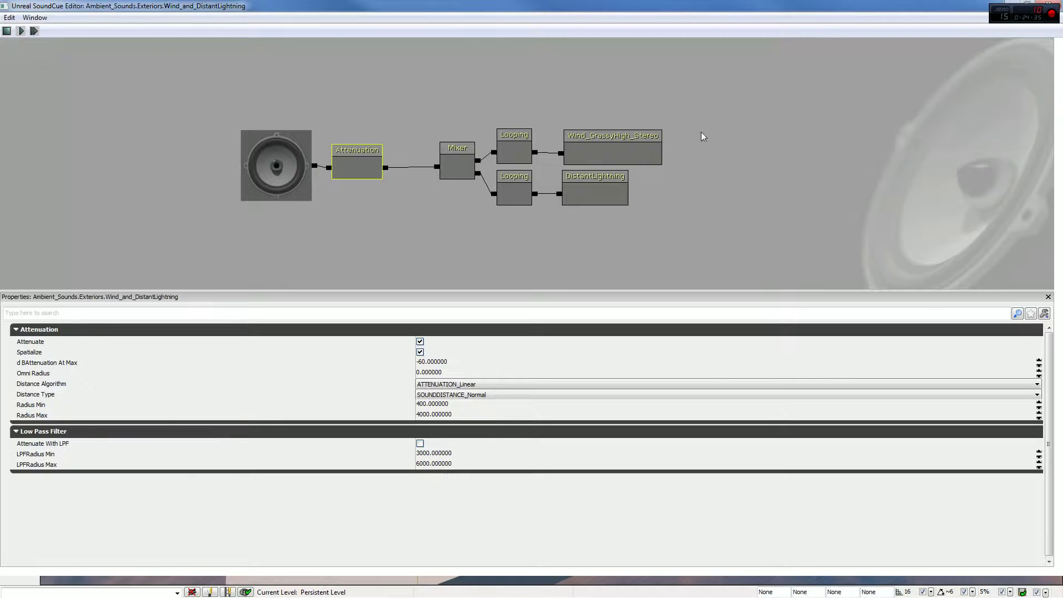
{"action": "right_click", "coordinate": [145, 94]}
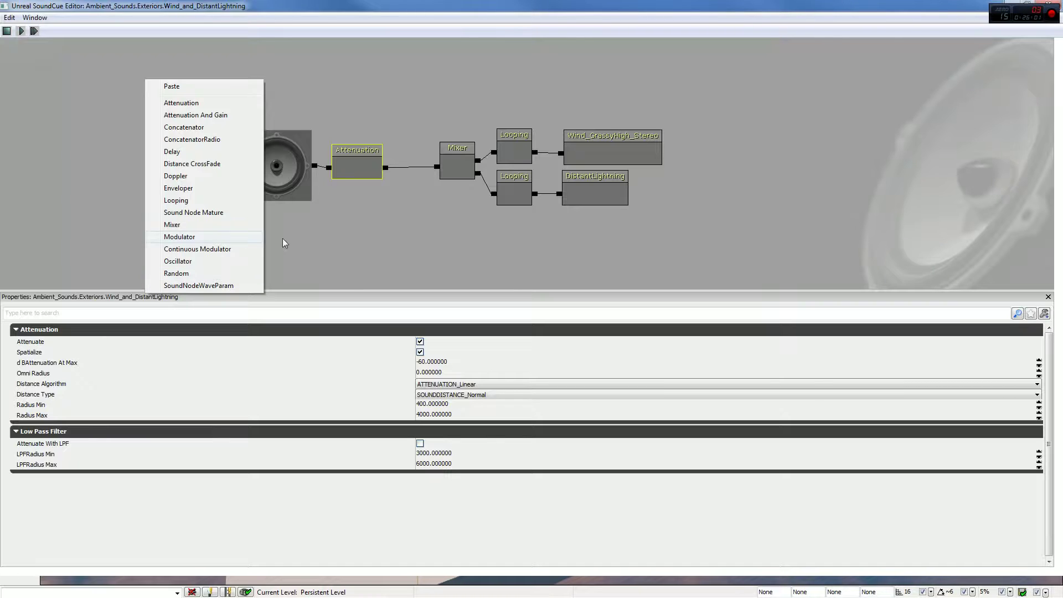
{"action": "left_click", "coordinate": [321, 240]}
{"action": "left_click", "coordinate": [321, 239]}
{"action": "left_click", "coordinate": [352, 164]}
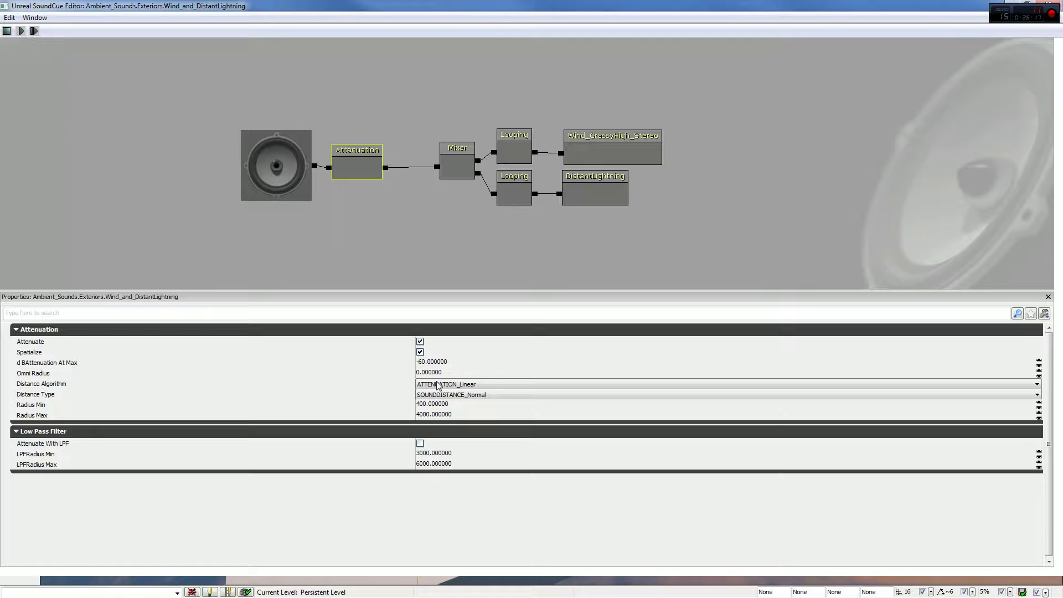
{"action": "left_click", "coordinate": [435, 405]}
{"action": "left_click", "coordinate": [435, 416]}
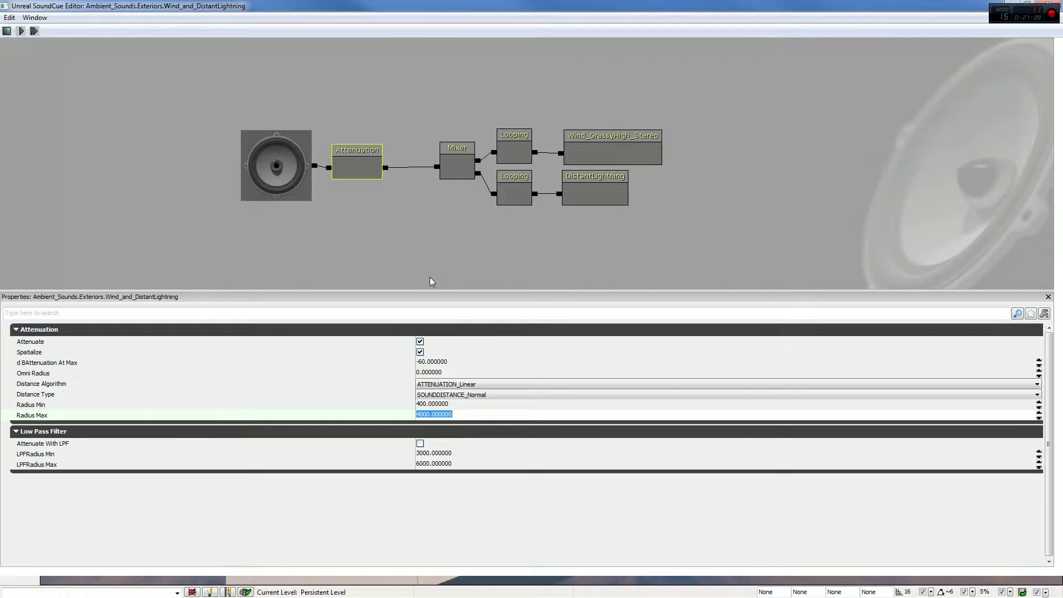
Review the addable sound node types and both wave nodes once more, and close the Sound Cue Editor
{"action": "left_click", "coordinate": [425, 278]}
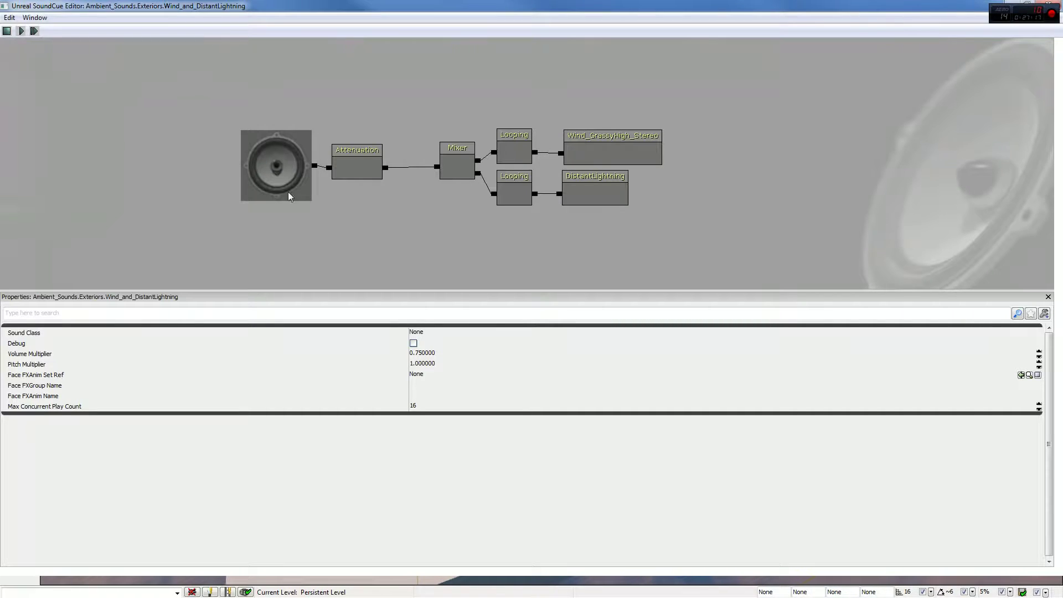
{"action": "right_click", "coordinate": [127, 122]}
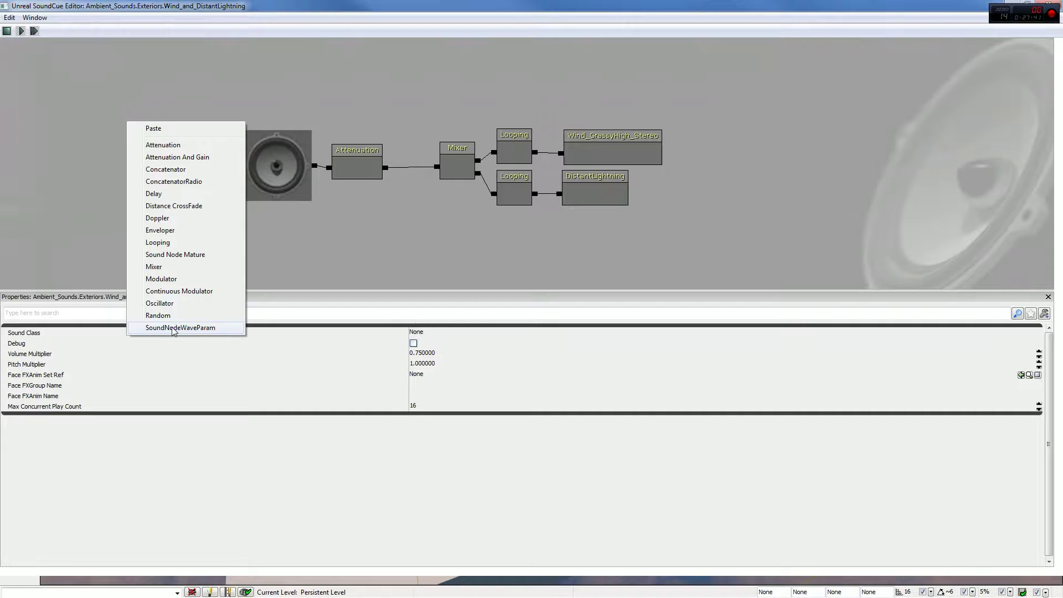
{"action": "left_click", "coordinate": [615, 139]}
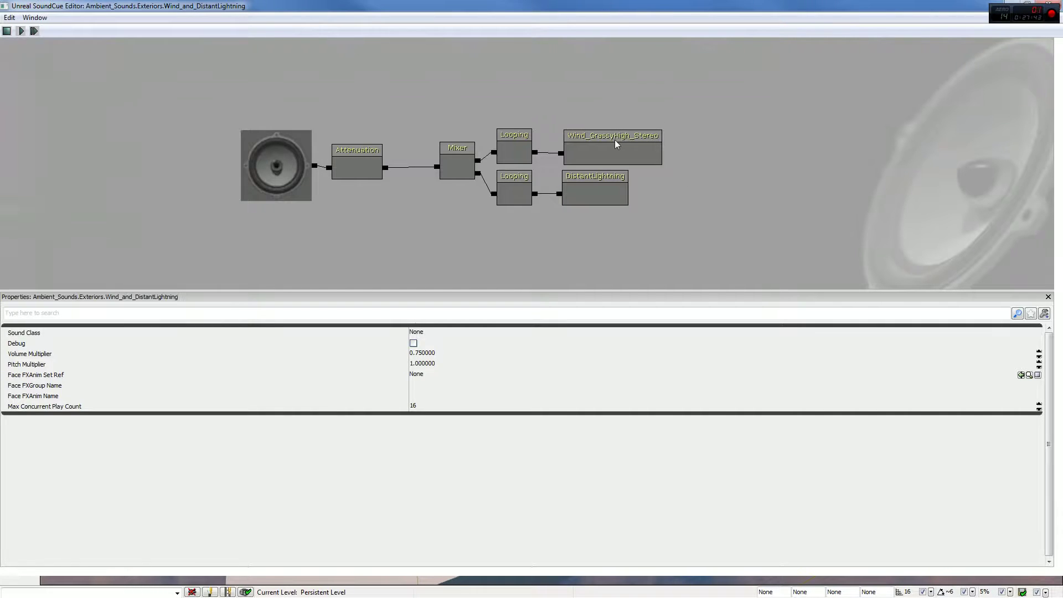
{"action": "left_click", "coordinate": [615, 142]}
{"action": "left_click", "coordinate": [607, 178]}
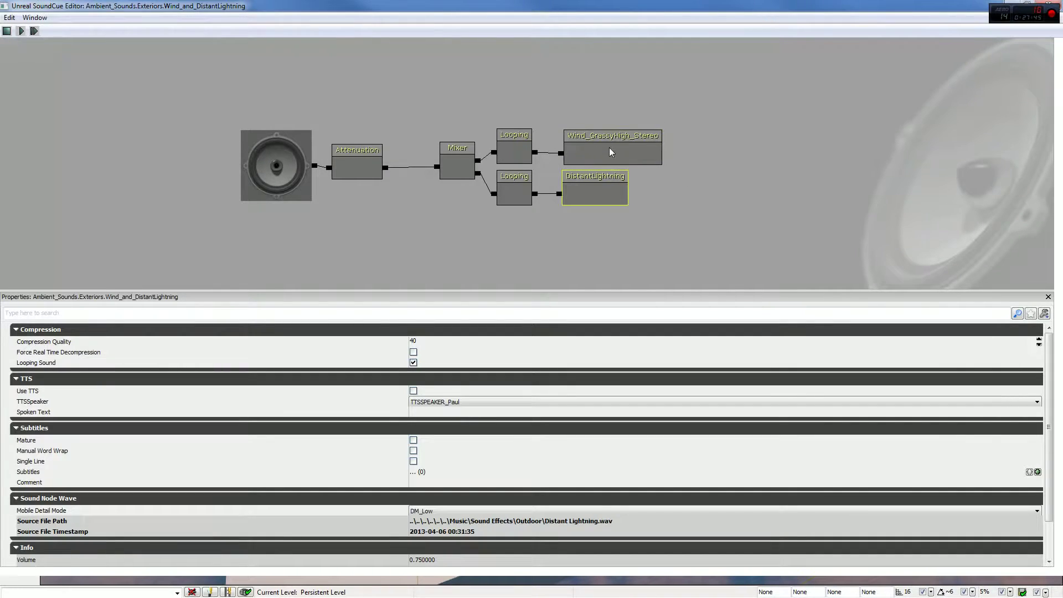
{"action": "left_click", "coordinate": [610, 147]}
{"action": "left_click", "coordinate": [605, 187]}
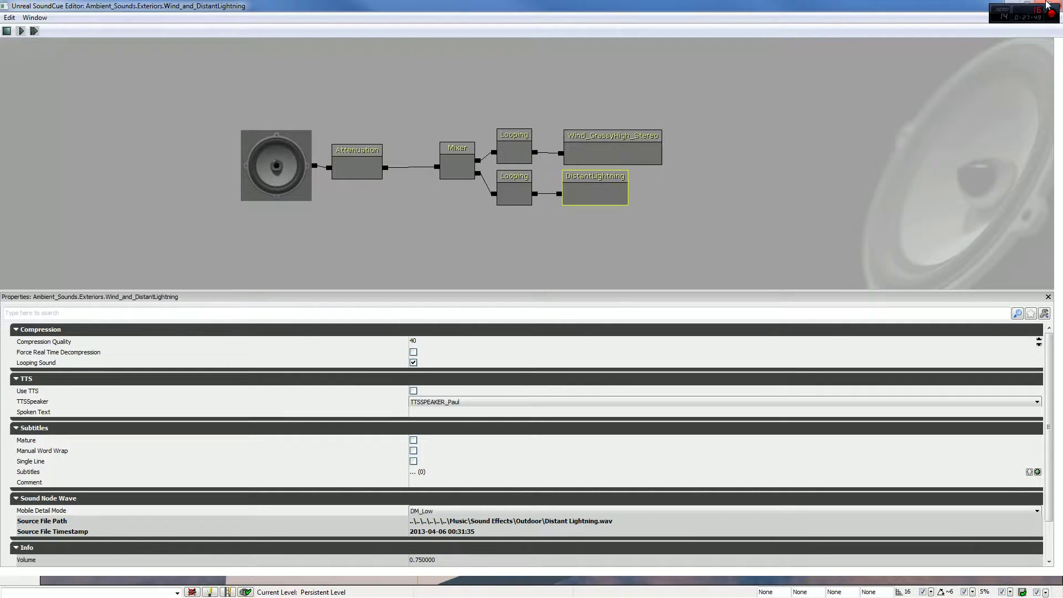
{"action": "left_click", "coordinate": [1047, 5]}
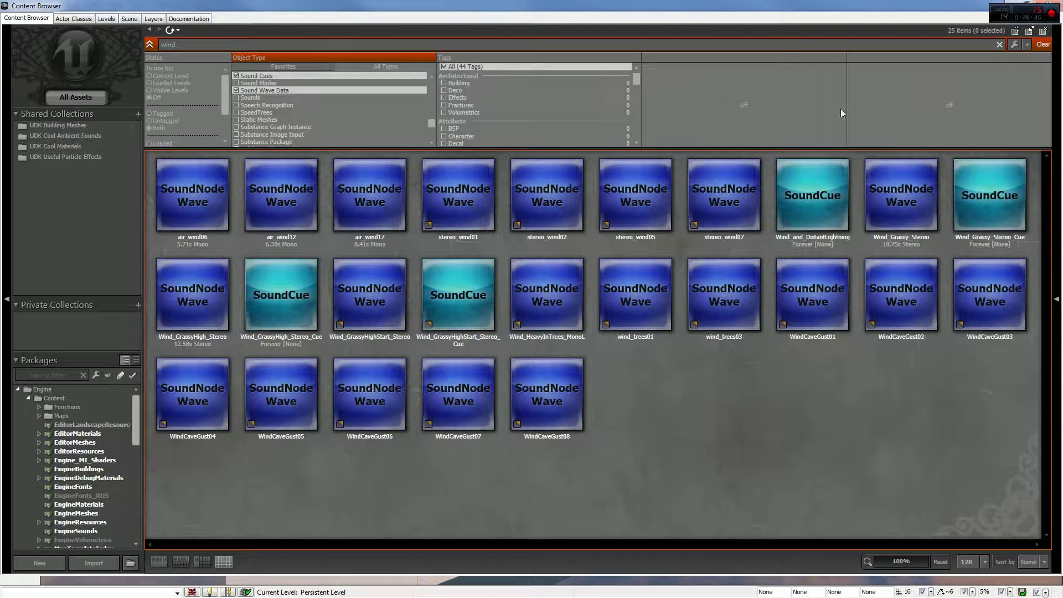
Put away the Content Browser and add an AmbientSoundSimple actor with the air_wind12 wave on the platform in front of the walls
{"action": "left_click", "coordinate": [1046, 4]}
{"action": "left_click", "coordinate": [1046, 4]}
{"action": "right_click", "coordinate": [463, 341]}
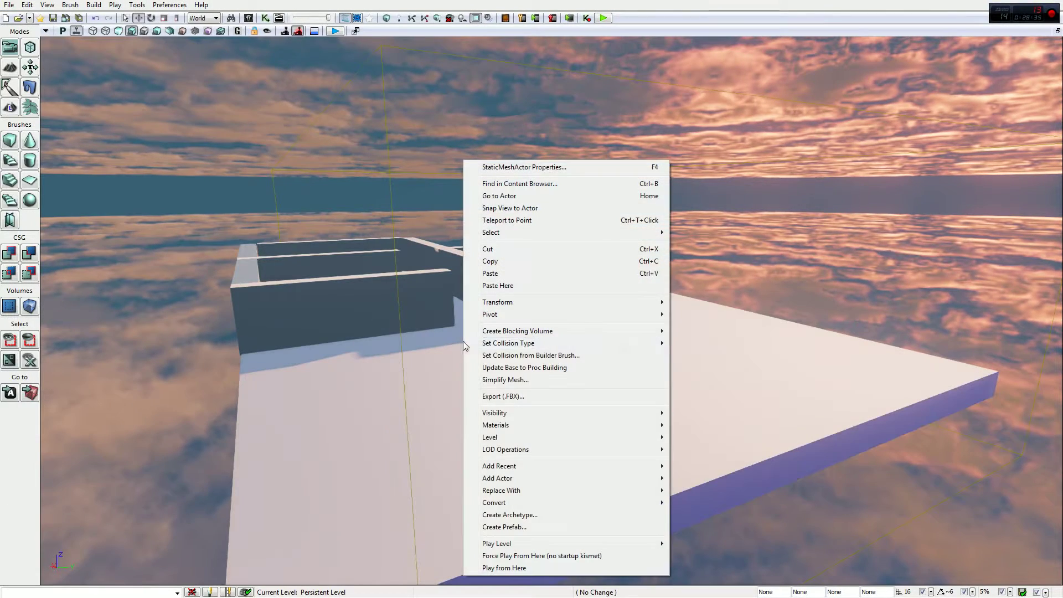
{"action": "mouse_move", "coordinate": [587, 478]}
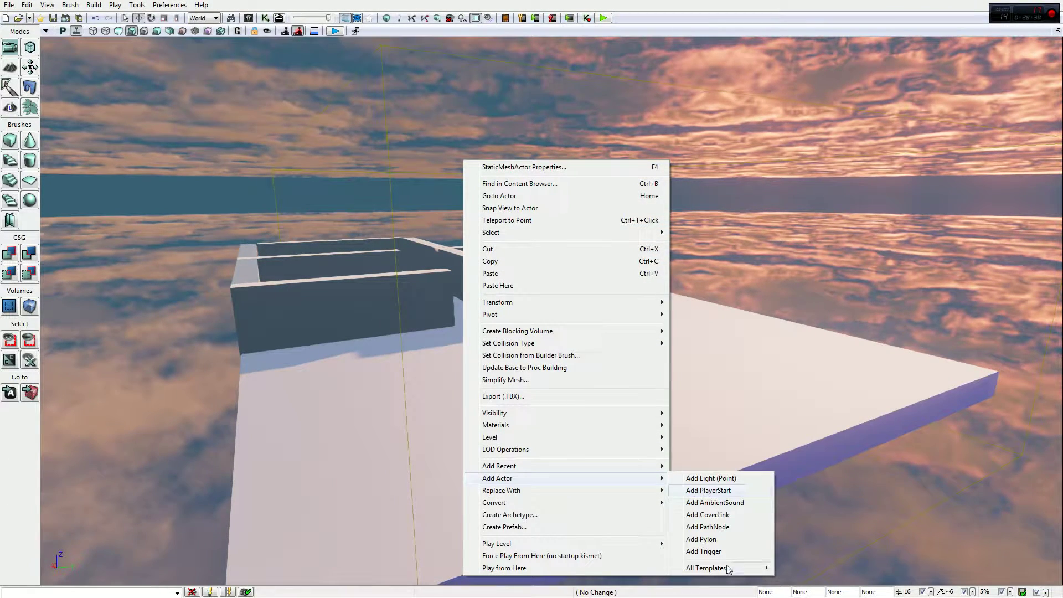
{"action": "mouse_move", "coordinate": [727, 571]}
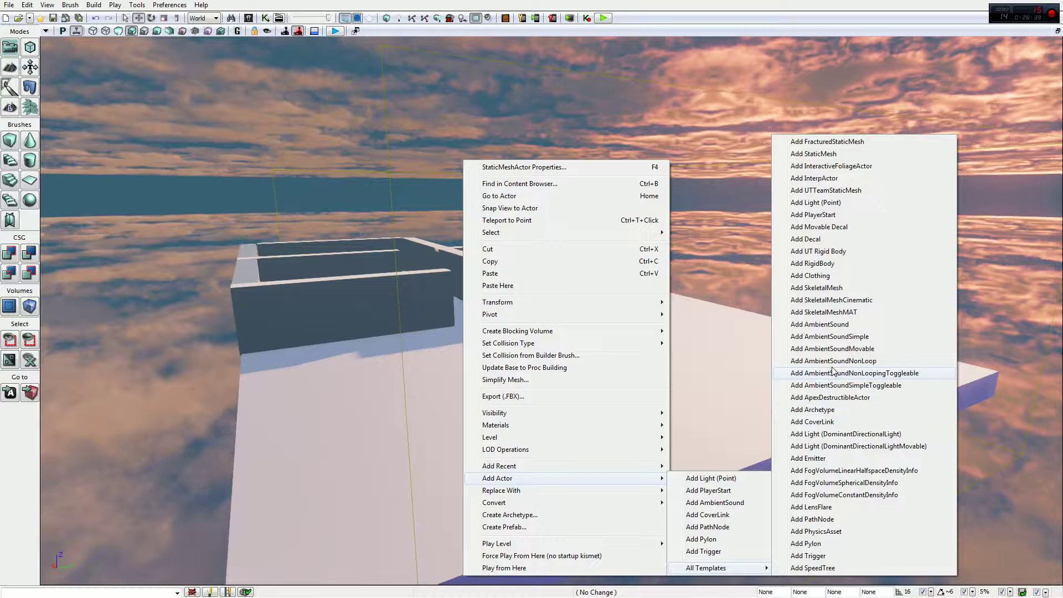
{"action": "left_click", "coordinate": [834, 337]}
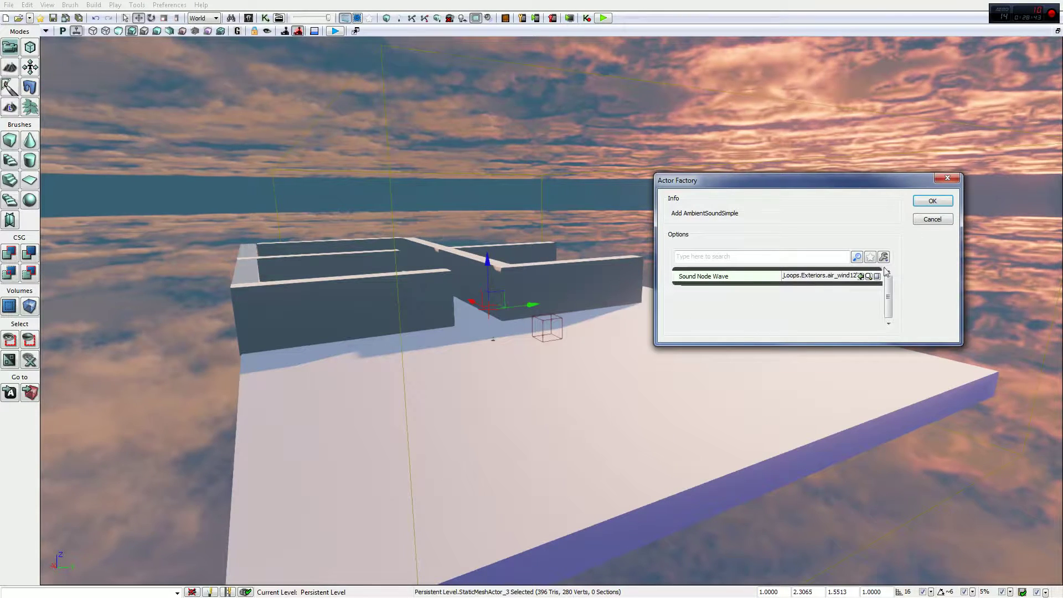
{"action": "left_click", "coordinate": [937, 201]}
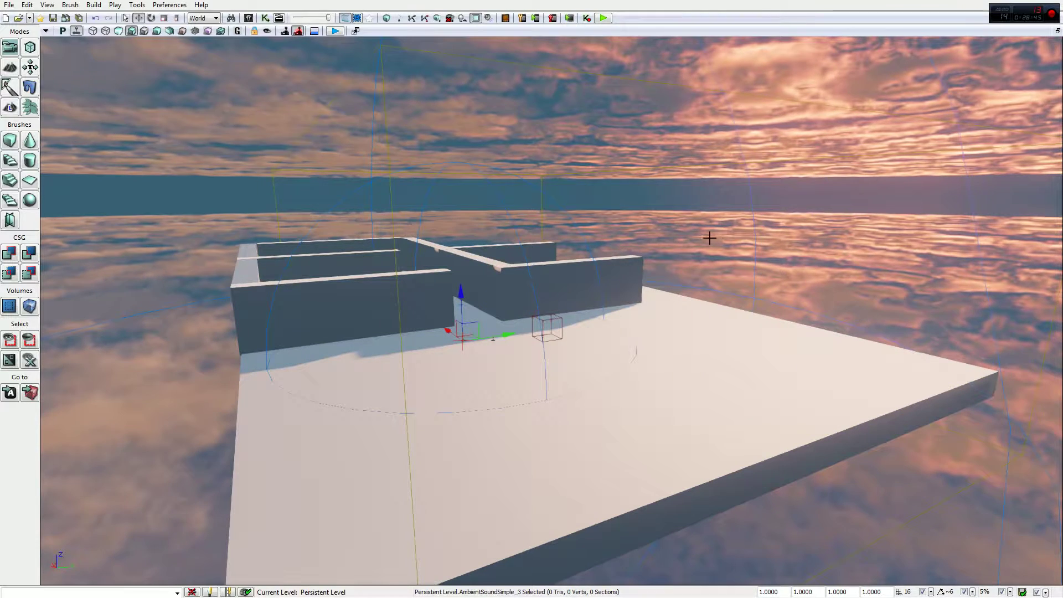
Examine the AmbientSoundSimple actor's attenuation, low pass filter, modulation and sound slot properties, and clear the selection
{"action": "key", "text": "F4"}
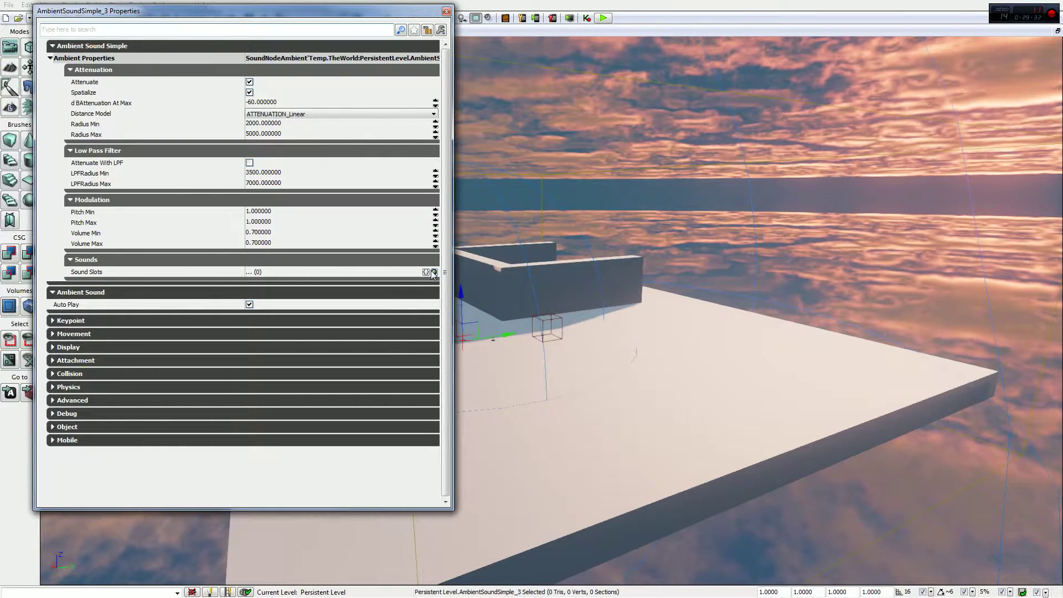
{"action": "left_click", "coordinate": [447, 11]}
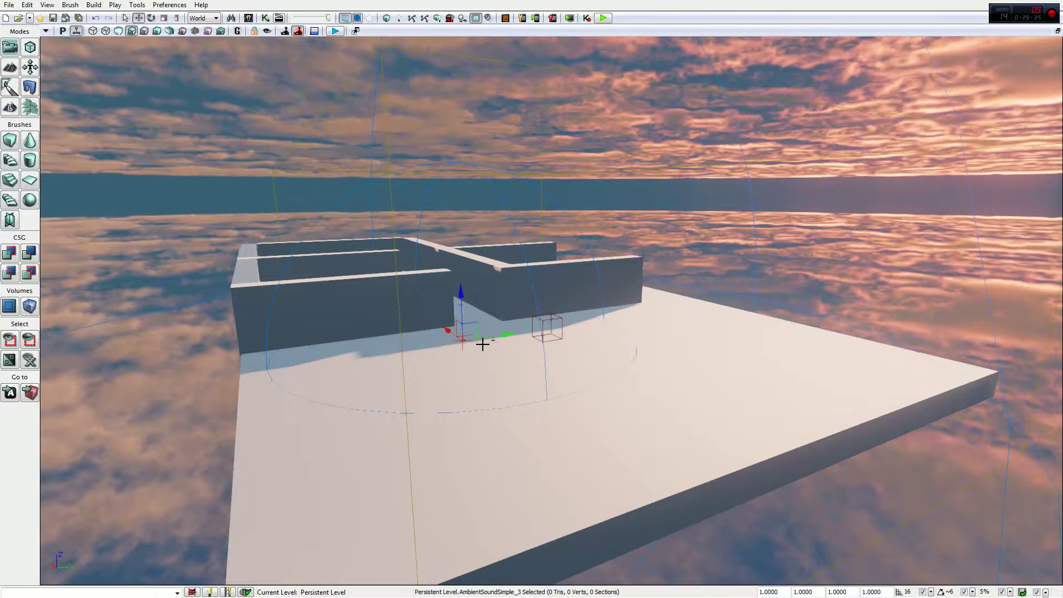
{"action": "key", "text": "Escape"}
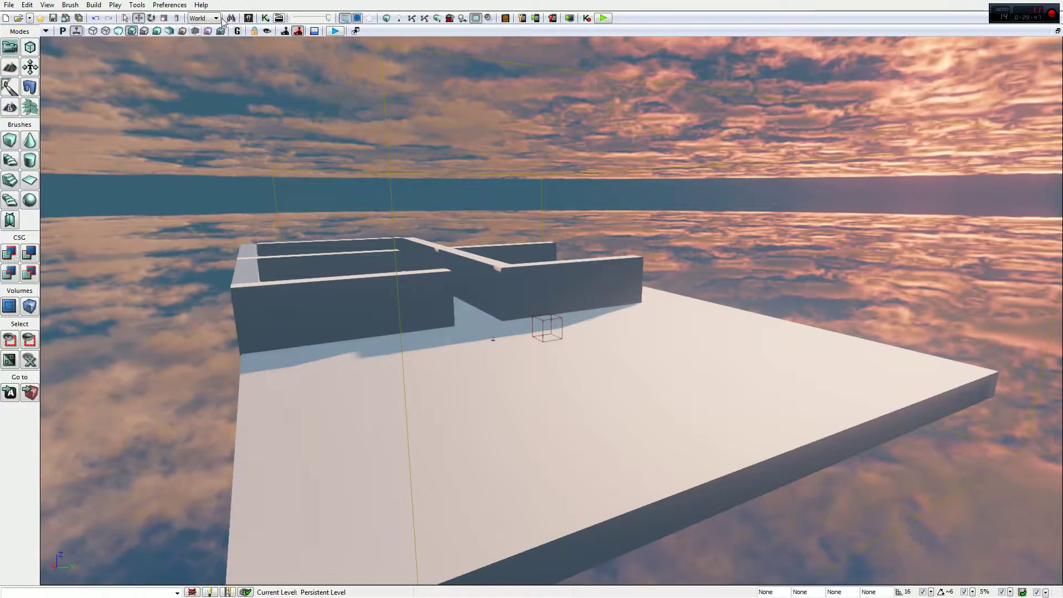
Open the Actor Classes list and restore its window to a smaller size so the level is visible beside it
{"action": "left_click", "coordinate": [249, 18]}
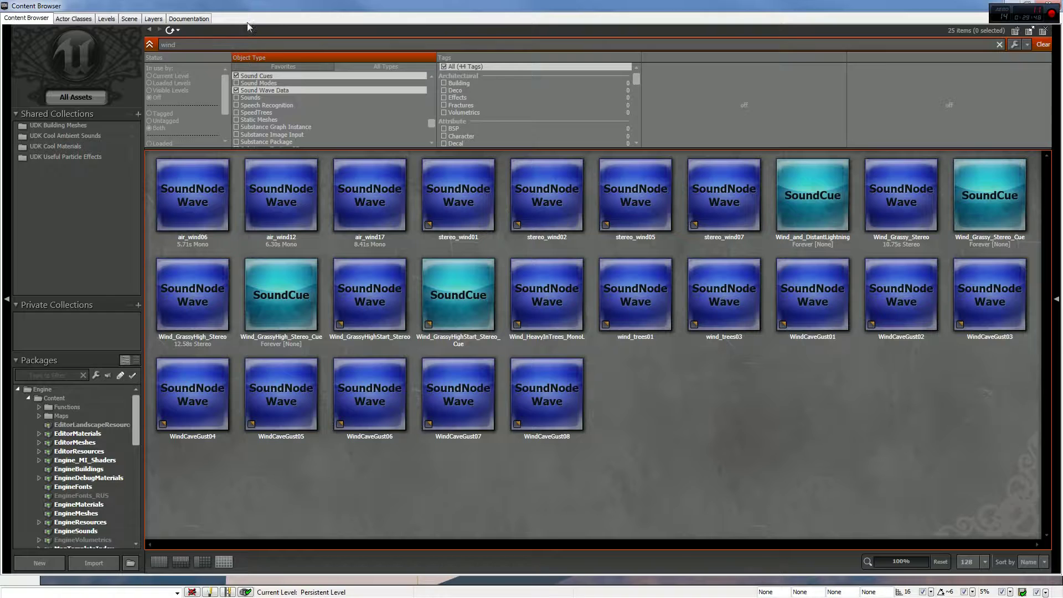
{"action": "left_click", "coordinate": [73, 19]}
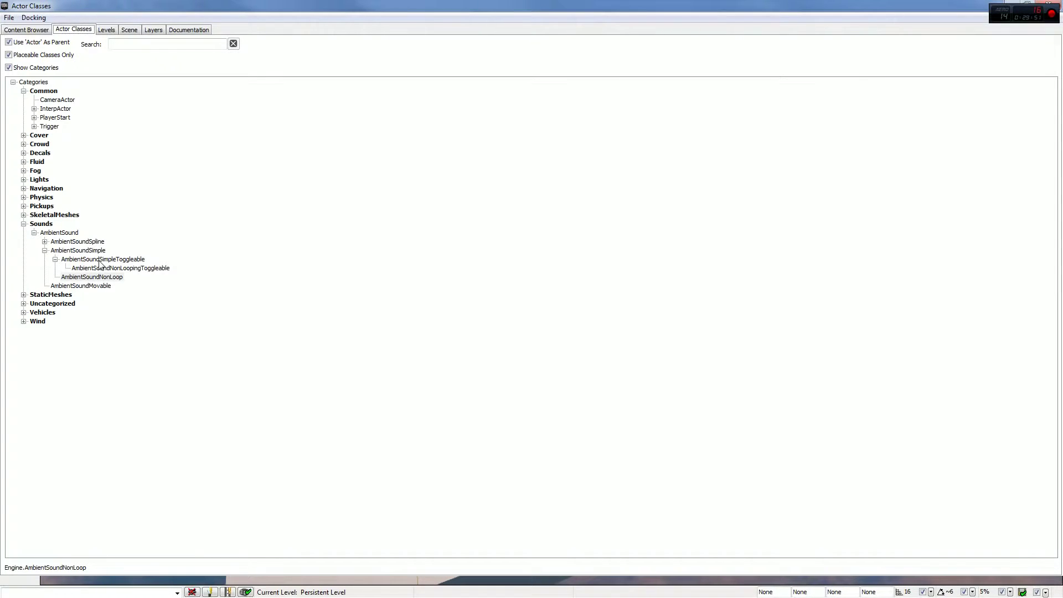
{"action": "mouse_move", "coordinate": [211, 5]}
{"action": "left_mouse_down"}
{"action": "mouse_move", "coordinate": [194, 55]}
{"action": "mouse_move", "coordinate": [216, 20]}
{"action": "left_mouse_up"}
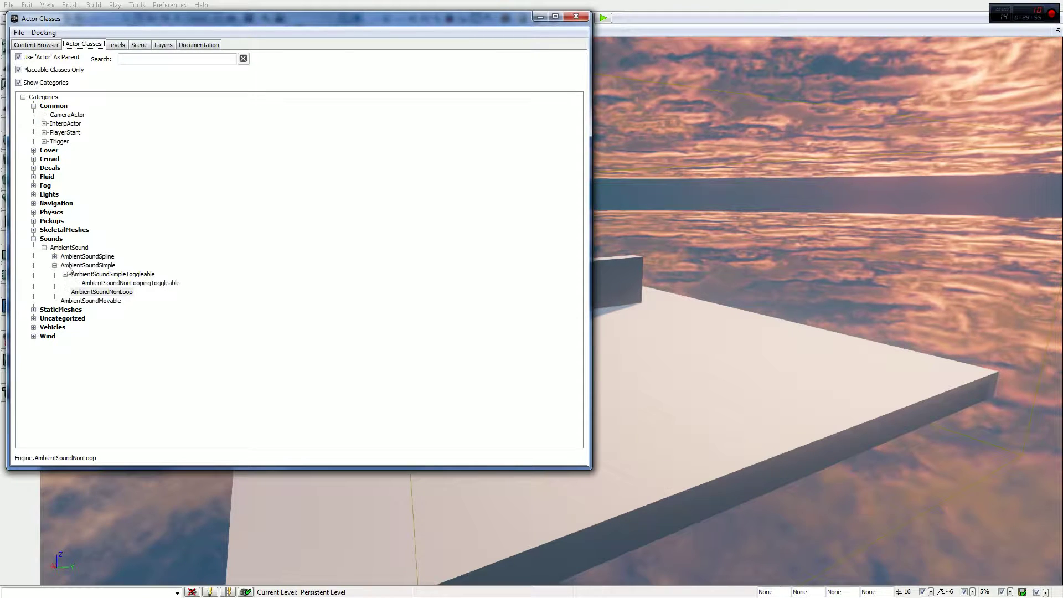
Expand AmbientSoundSpline and review its MultiCue, SimpleSpline and SimpleSplineNonLoop subclasses alongside the other ambient sound classes
{"action": "left_click", "coordinate": [55, 256]}
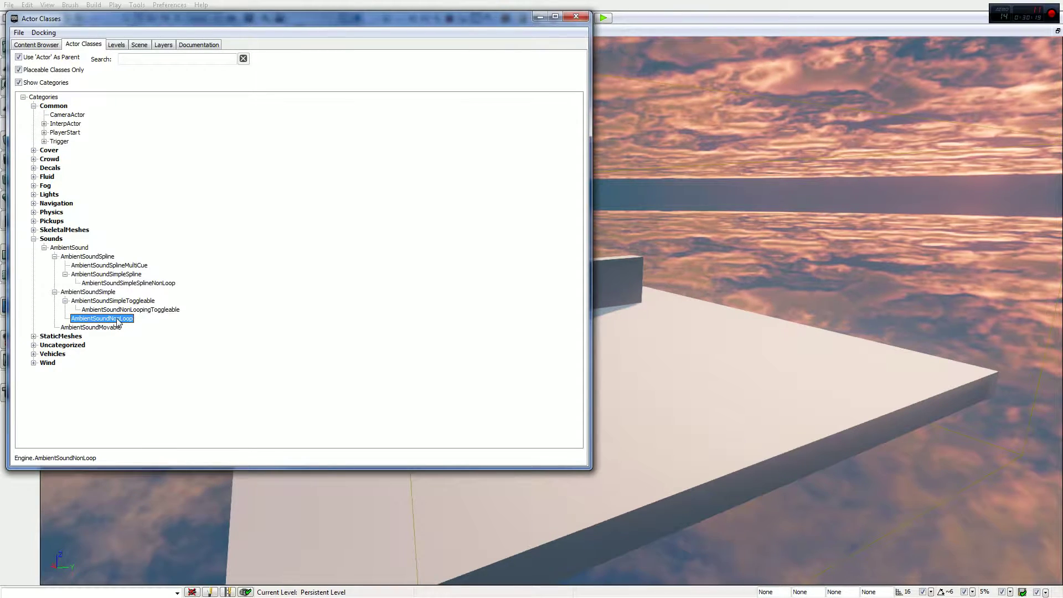
{"action": "left_click", "coordinate": [131, 276]}
{"action": "left_click", "coordinate": [138, 283]}
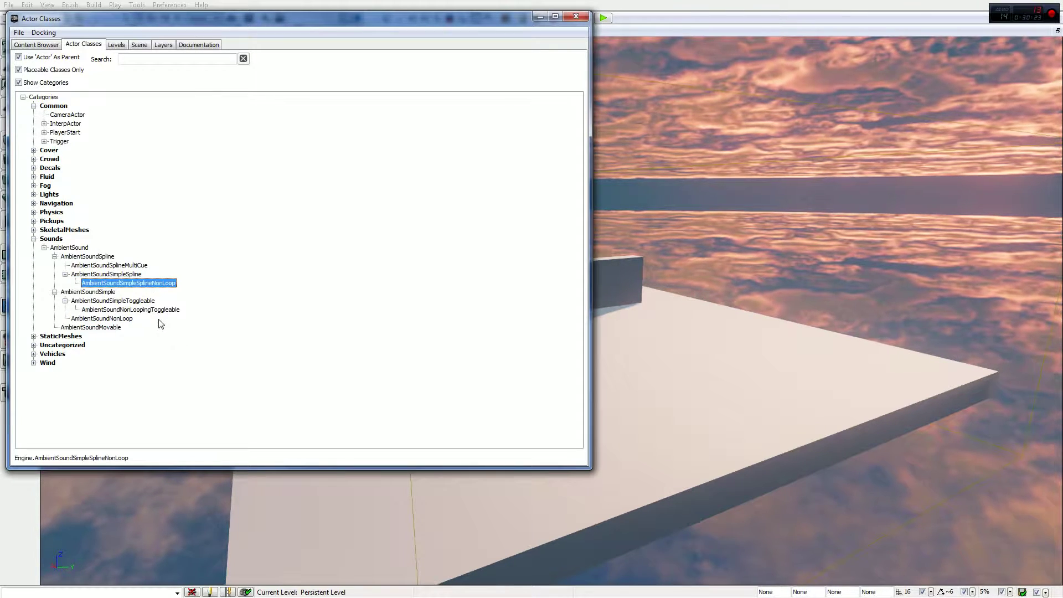
{"action": "left_click", "coordinate": [139, 265]}
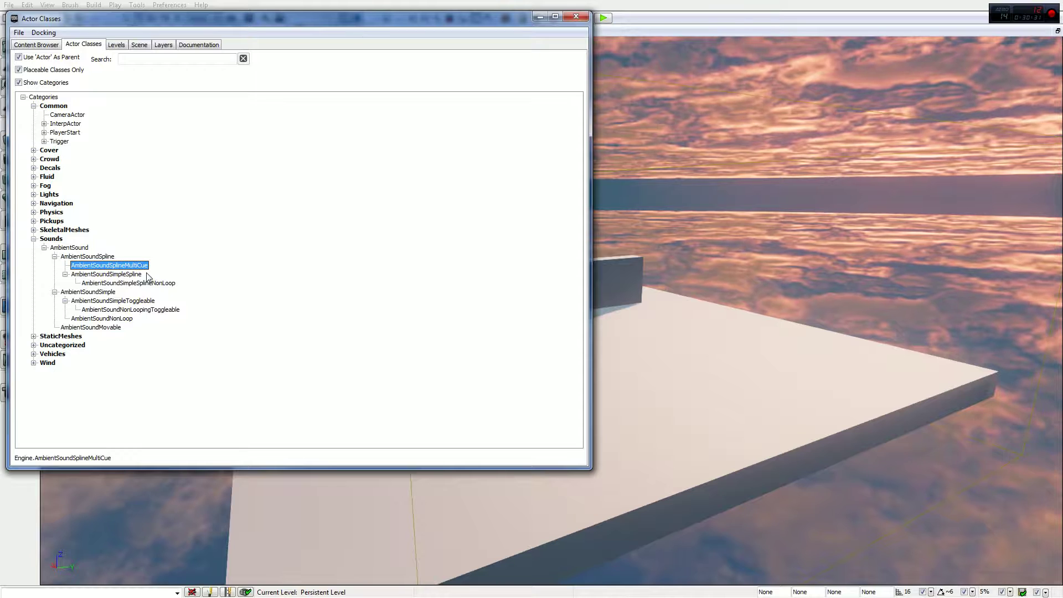
{"action": "left_click", "coordinate": [127, 275]}
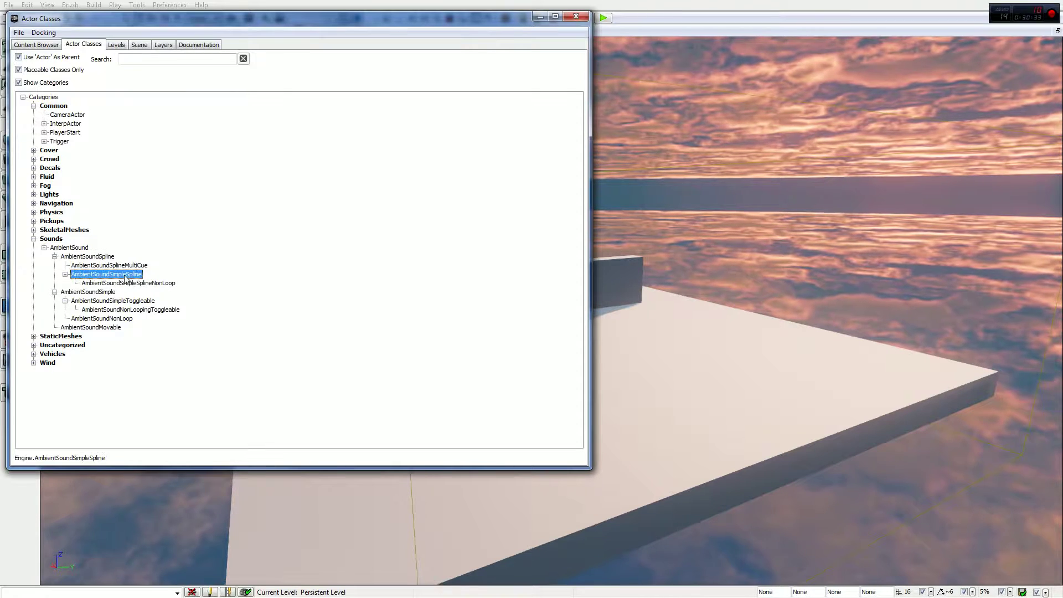
{"action": "left_click", "coordinate": [126, 284]}
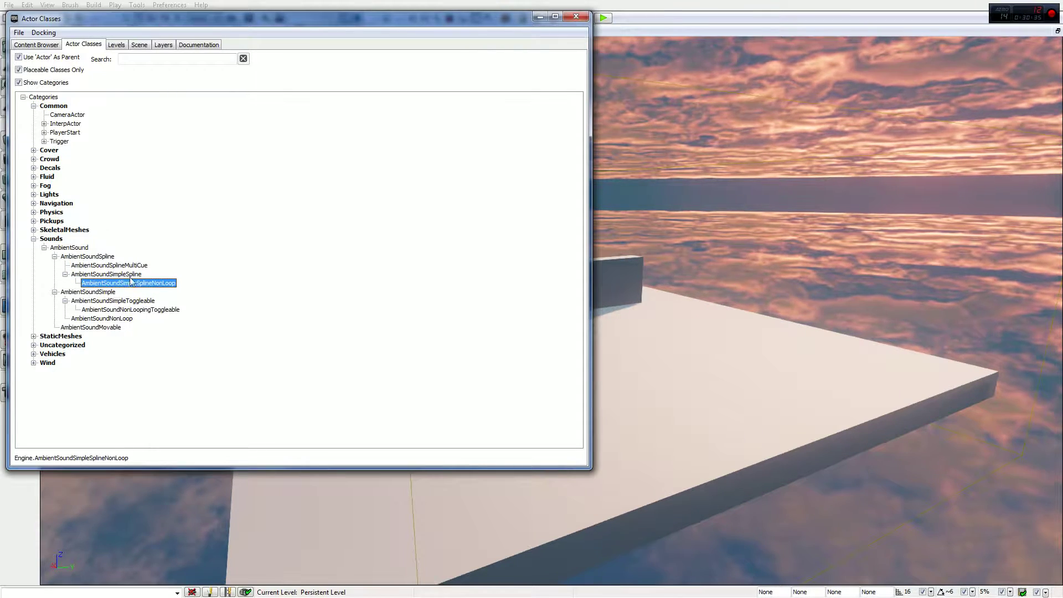
Place an AmbientSoundSpline actor on the platform to the side of the wire cube, and minimize the Actor Classes window
{"action": "left_click", "coordinate": [88, 257]}
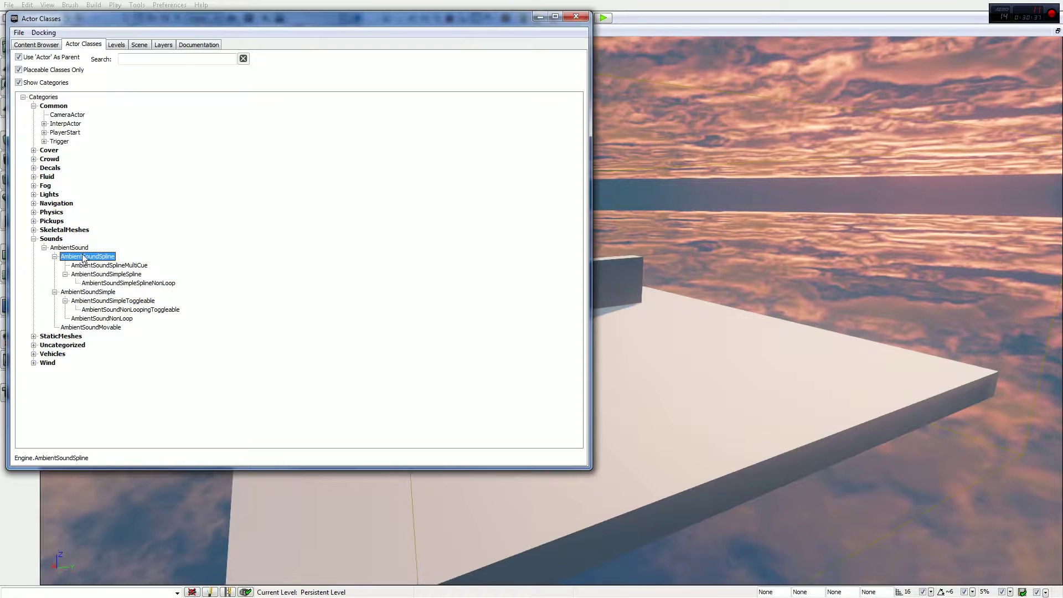
{"action": "left_click_drag", "start_coordinate": [88, 257], "coordinate": [642, 335]}
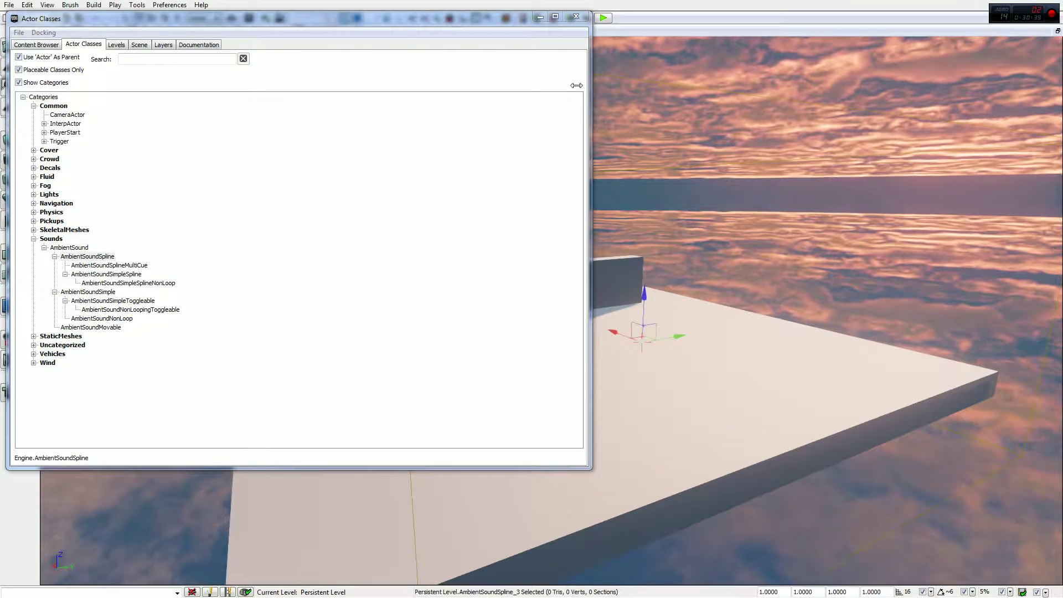
{"action": "left_click", "coordinate": [540, 17]}
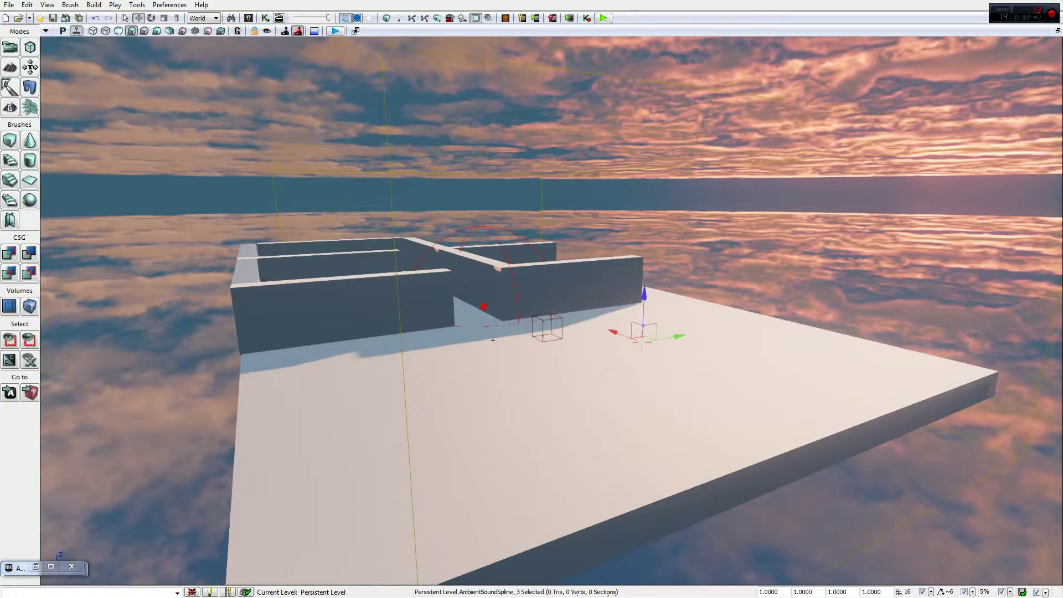
Switch to the four-viewport layout and frame the AmbientSoundSpline actor in the front and top views
{"action": "left_click_drag", "start_coordinate": [660, 194], "coordinate": [661, 166]}
{"action": "right_click_drag", "start_coordinate": [617, 65], "coordinate": [617, 166]}
{"action": "left_click_drag", "start_coordinate": [679, 177], "coordinate": [679, 190]}
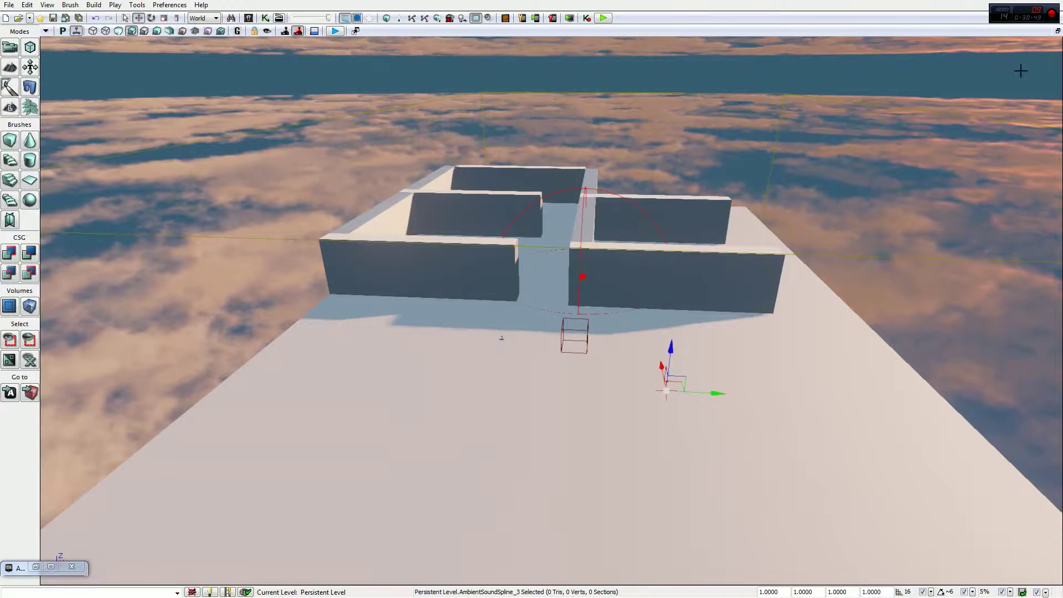
{"action": "left_click", "coordinate": [1058, 31]}
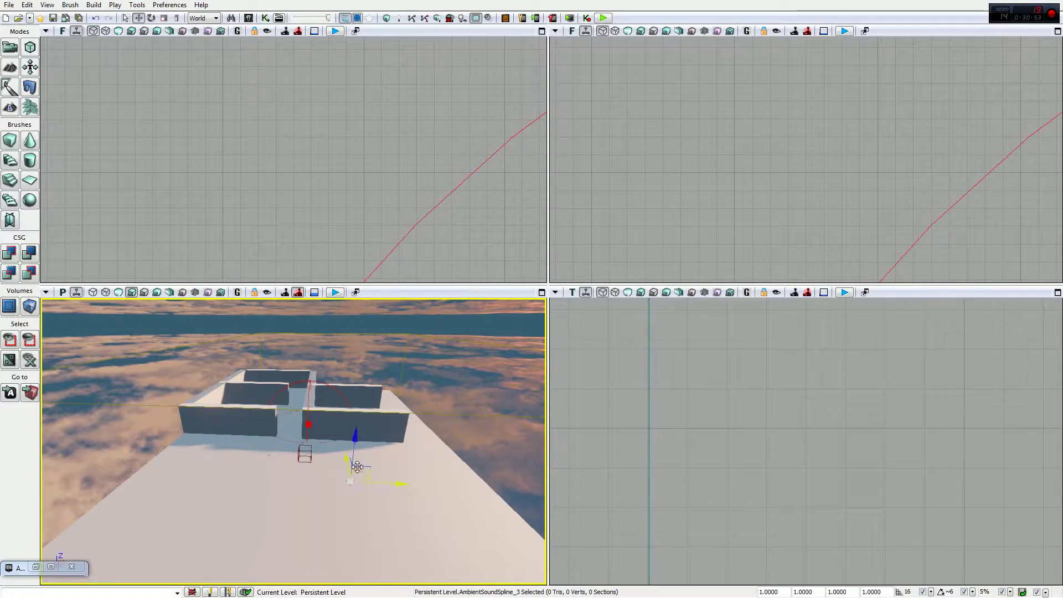
{"action": "left_click", "coordinate": [381, 243]}
{"action": "scroll", "coordinate": [381, 243], "scroll_direction": "down", "scroll_amount": 3}
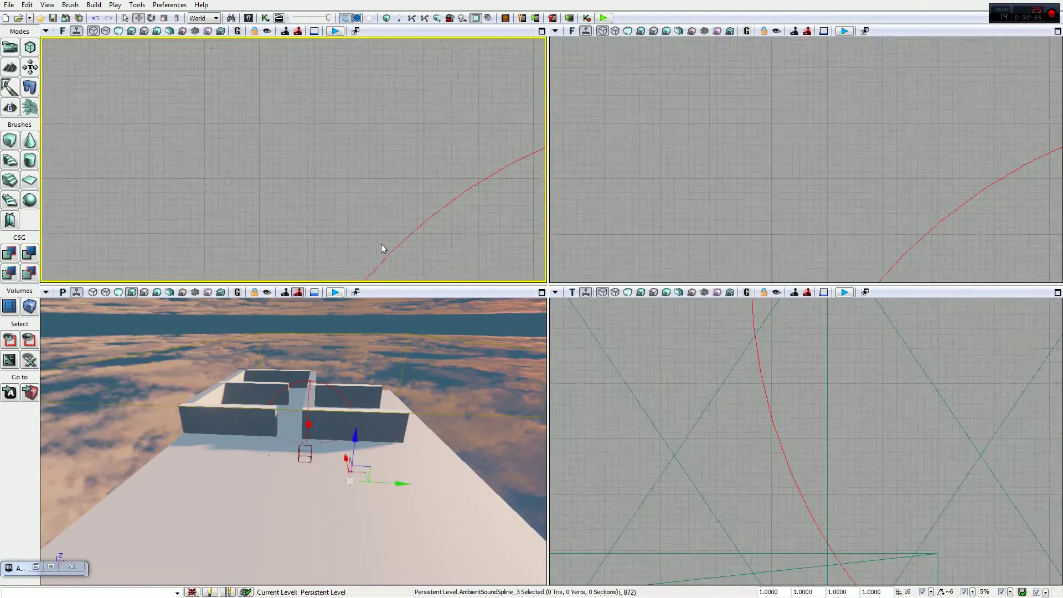
{"action": "scroll", "coordinate": [484, 192], "scroll_direction": "down", "scroll_amount": 5}
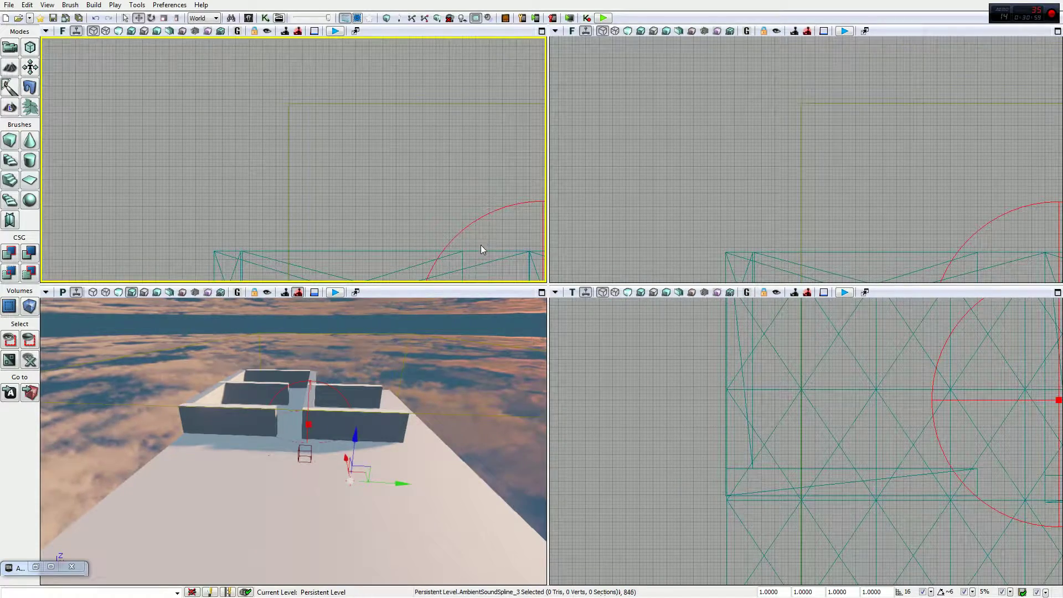
{"action": "left_click_drag", "start_coordinate": [465, 257], "coordinate": [352, 107]}
{"action": "left_click_drag", "start_coordinate": [831, 439], "coordinate": [626, 454]}
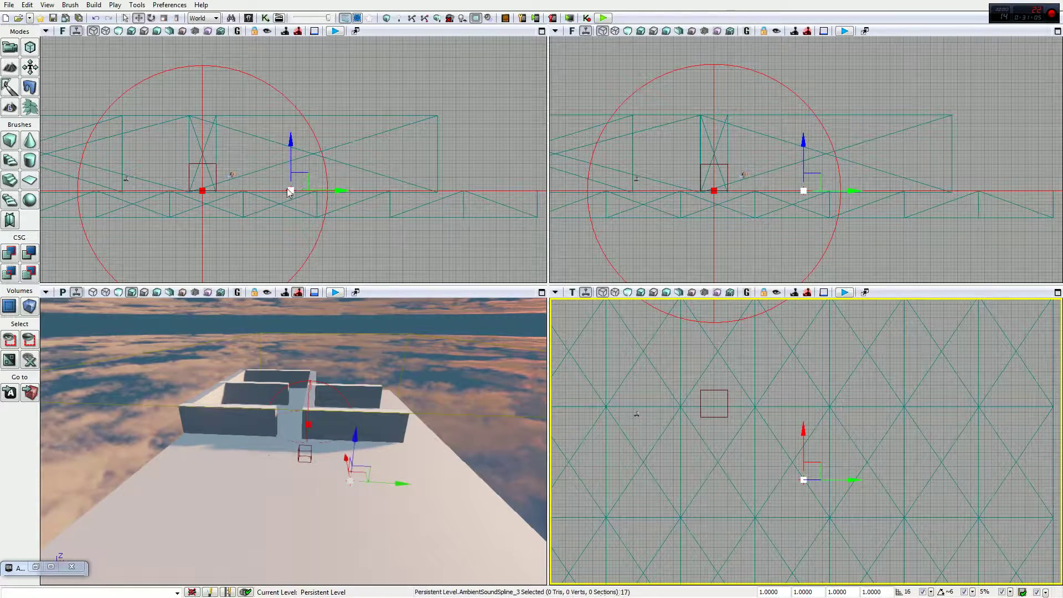
Raise the AmbientSoundSpline actor above the floor and move it along the Y axis to the platform's side edge
{"action": "left_click_drag", "start_coordinate": [292, 145], "coordinate": [293, 108]}
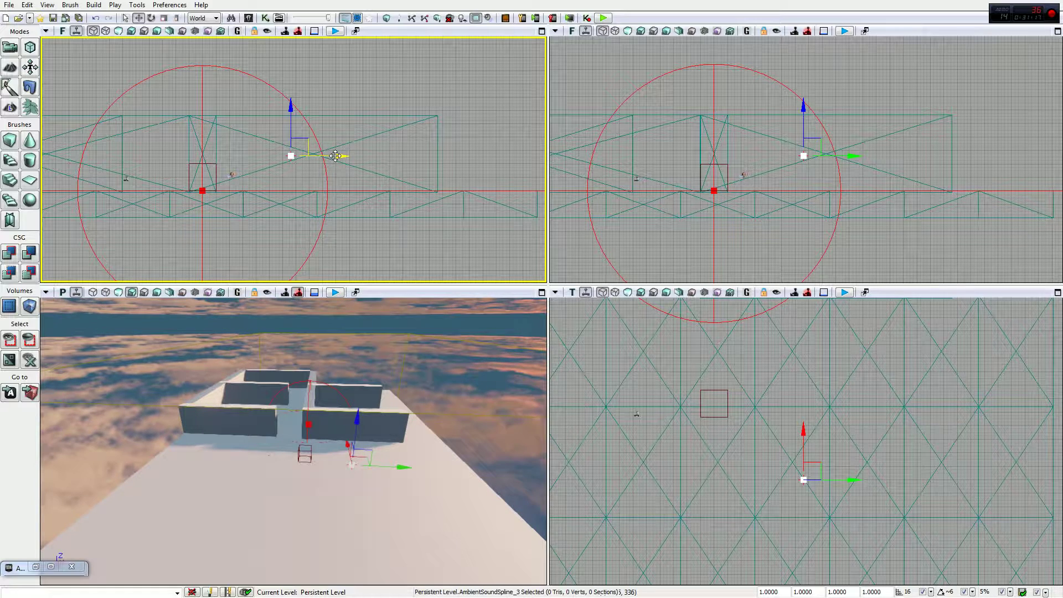
{"action": "left_click_drag", "start_coordinate": [335, 156], "coordinate": [466, 162]}
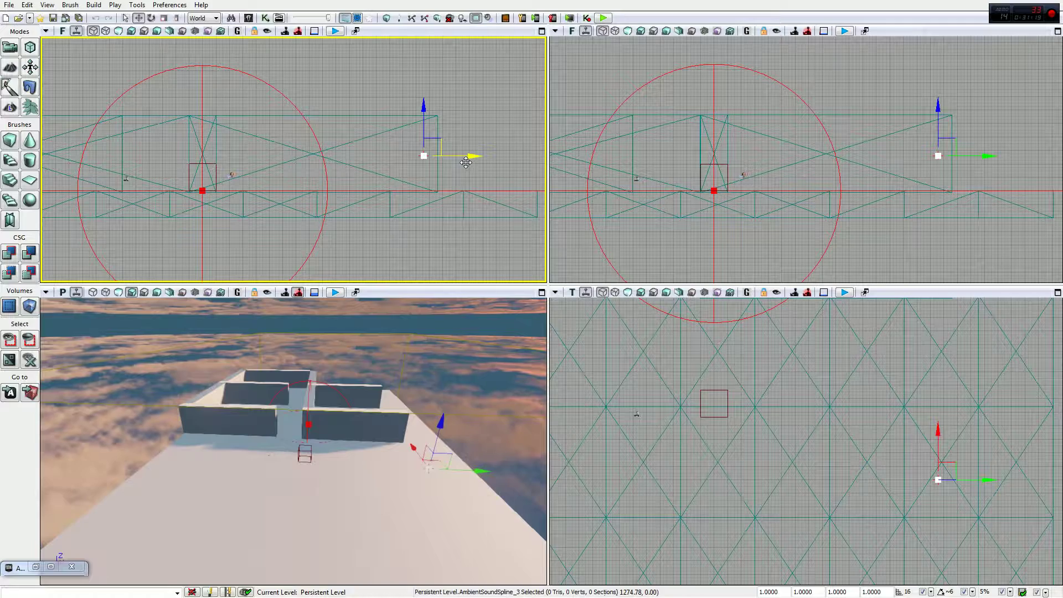
{"action": "left_click_drag", "start_coordinate": [408, 339], "coordinate": [432, 395]}
{"action": "left_click_drag", "start_coordinate": [480, 156], "coordinate": [516, 156]}
{"action": "left_click_drag", "start_coordinate": [791, 425], "coordinate": [836, 411]}
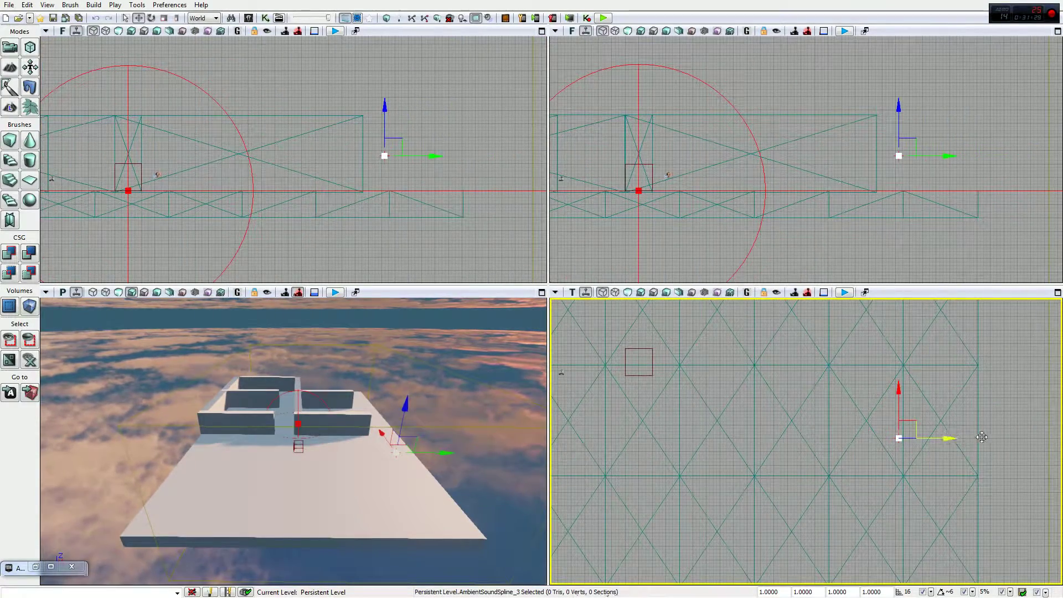
{"action": "left_click_drag", "start_coordinate": [965, 437], "coordinate": [1035, 440]}
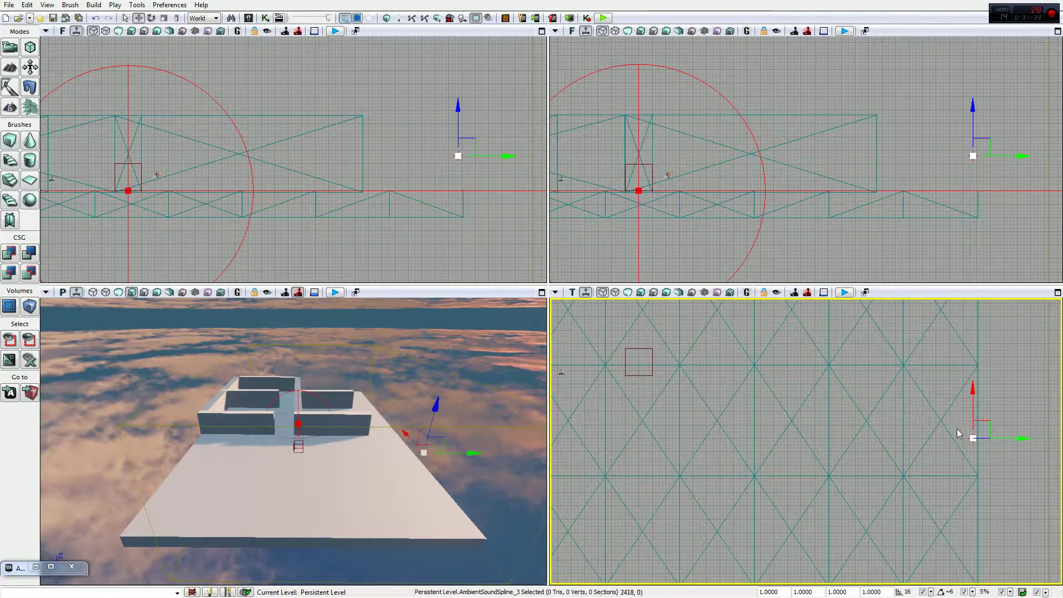
Move the AmbientSoundSpline actor along the X axis to the platform's front corner in the top view
{"action": "scroll", "coordinate": [914, 358], "scroll_direction": "down", "scroll_amount": 5}
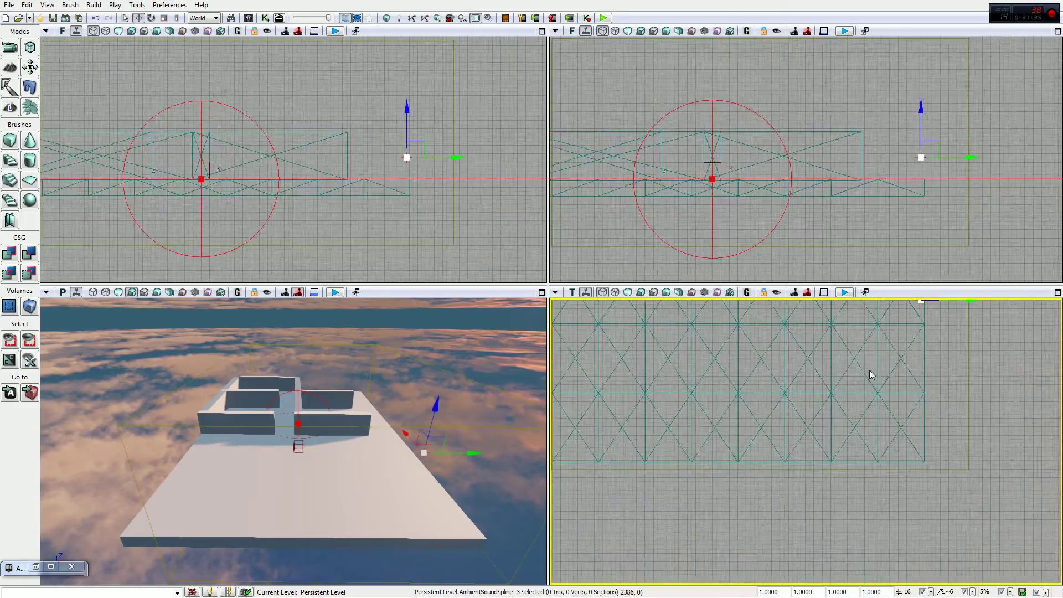
{"action": "left_click_drag", "start_coordinate": [878, 352], "coordinate": [874, 417]}
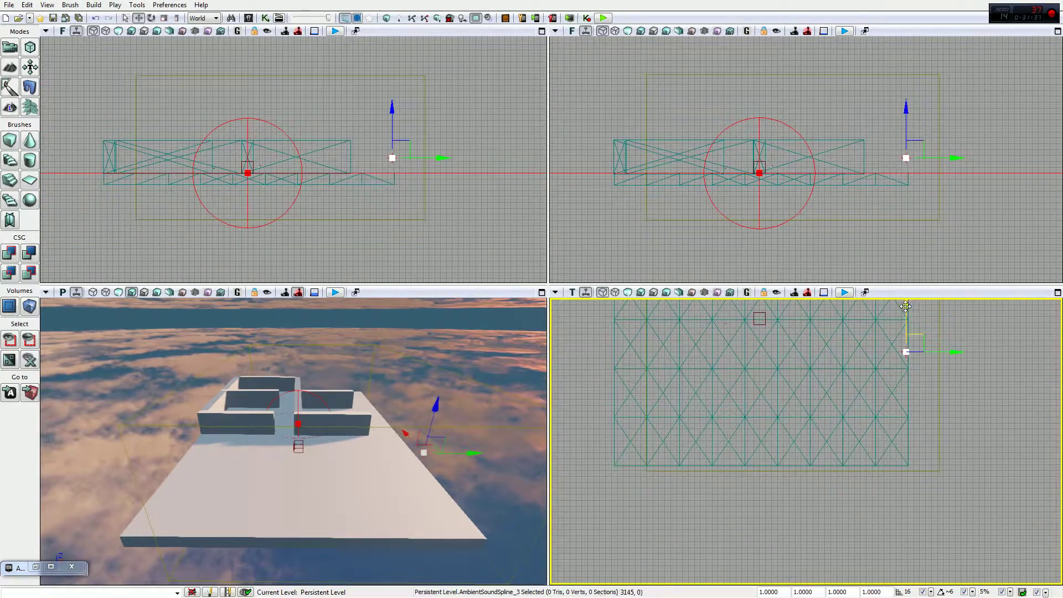
{"action": "left_click_drag", "start_coordinate": [911, 303], "coordinate": [901, 424]}
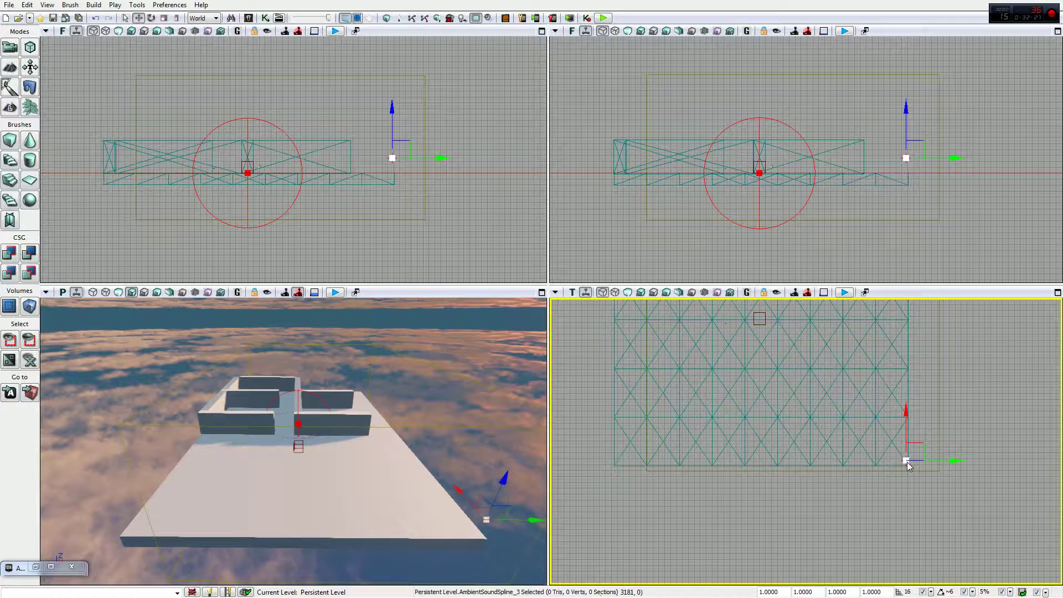
Extend the sound spline with a second point from its corner start point, and shift the new end outside the platform's edge
{"action": "left_click_drag", "start_coordinate": [907, 463], "coordinate": [905, 463]}
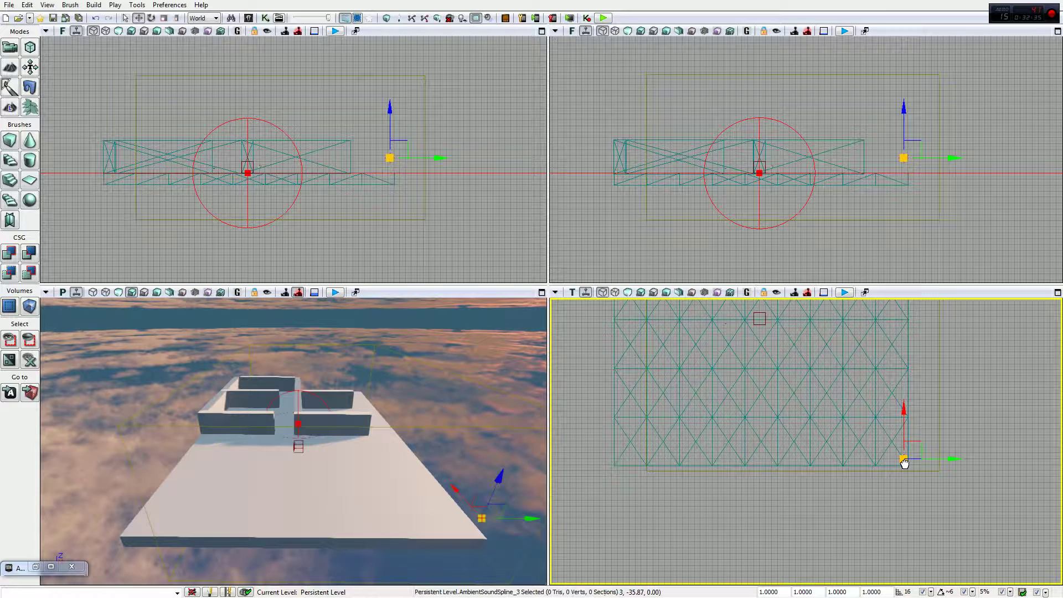
{"action": "left_click_drag", "start_coordinate": [905, 460], "coordinate": [888, 332], "text": "alt"}
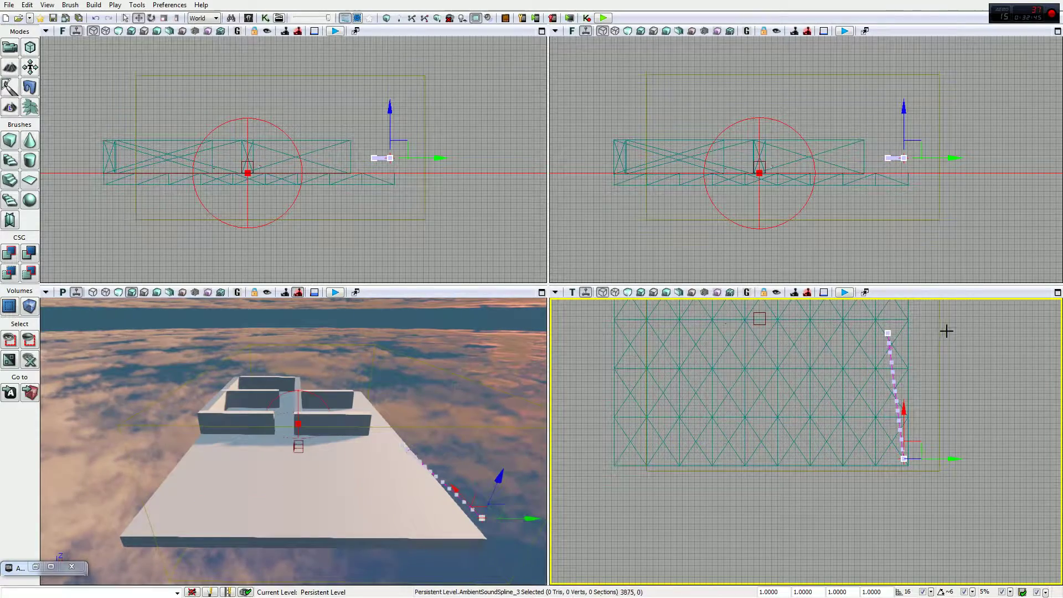
{"action": "left_click_drag", "start_coordinate": [949, 355], "coordinate": [921, 498]}
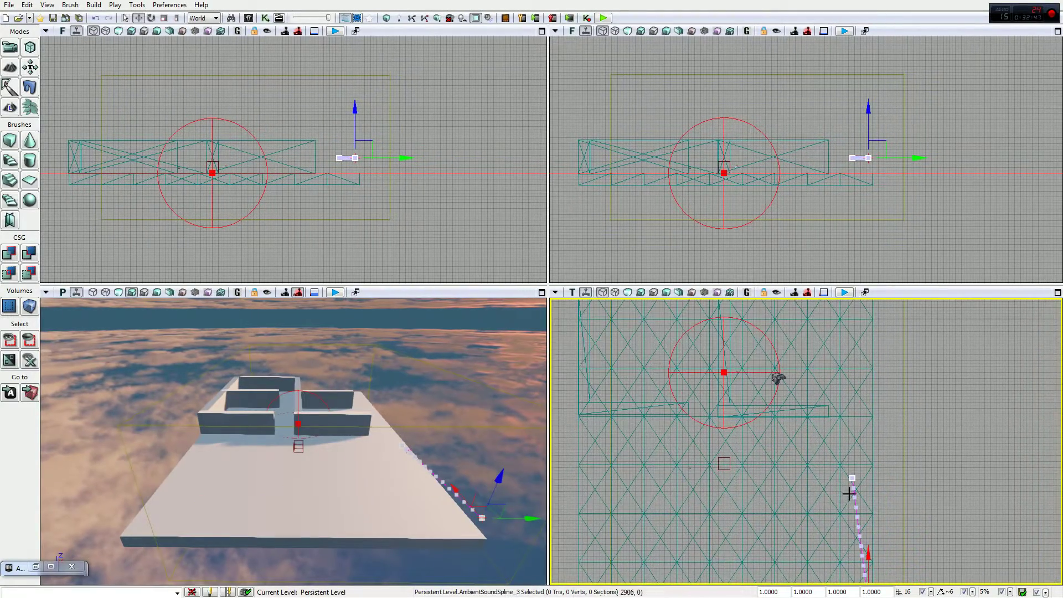
{"action": "left_click_drag", "start_coordinate": [853, 482], "coordinate": [858, 415], "text": "alt"}
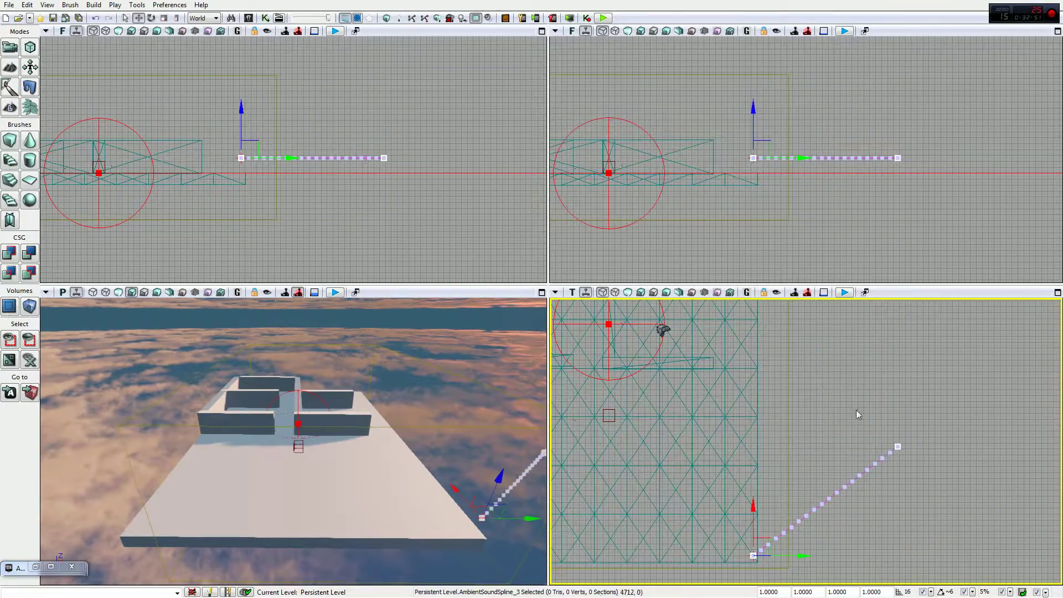
Extend the sound spline with a third point placed at the platform's far corner in the top view, forming an outward curve
{"action": "mouse_move", "coordinate": [898, 451]}
{"action": "left_mouse_down"}
{"action": "mouse_move", "coordinate": [1061, 449]}
{"action": "mouse_move", "coordinate": [989, 431]}
{"action": "mouse_move", "coordinate": [1032, 447]}
{"action": "mouse_move", "coordinate": [840, 337]}
{"action": "mouse_move", "coordinate": [749, 421]}
{"action": "mouse_move", "coordinate": [838, 406]}
{"action": "mouse_move", "coordinate": [843, 451]}
{"action": "mouse_move", "coordinate": [872, 487]}
{"action": "mouse_move", "coordinate": [797, 351]}
{"action": "mouse_move", "coordinate": [843, 467]}
{"action": "mouse_move", "coordinate": [740, 323]}
{"action": "left_mouse_up"}
{"action": "scroll", "coordinate": [840, 464], "scroll_direction": "down", "scroll_amount": 2}
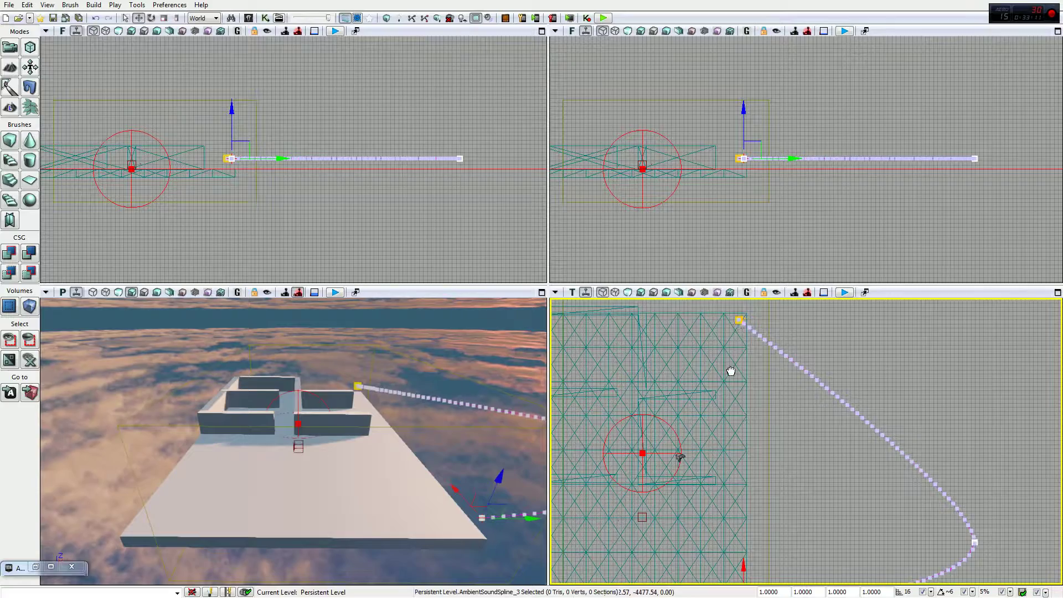
{"action": "mouse_move", "coordinate": [807, 437]}
{"action": "left_mouse_down"}
{"action": "mouse_move", "coordinate": [869, 425]}
{"action": "mouse_move", "coordinate": [924, 470]}
{"action": "mouse_move", "coordinate": [905, 382]}
{"action": "mouse_move", "coordinate": [864, 463]}
{"action": "left_mouse_up"}
{"action": "left_click_drag", "start_coordinate": [856, 387], "coordinate": [861, 407]}
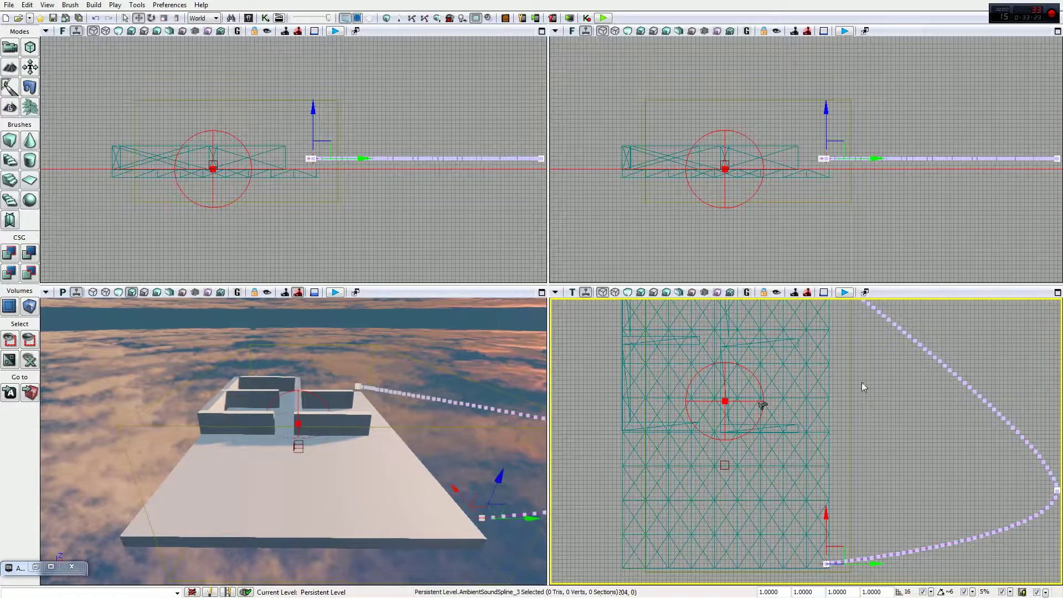
{"action": "left_click_drag", "start_coordinate": [1016, 478], "coordinate": [976, 464]}
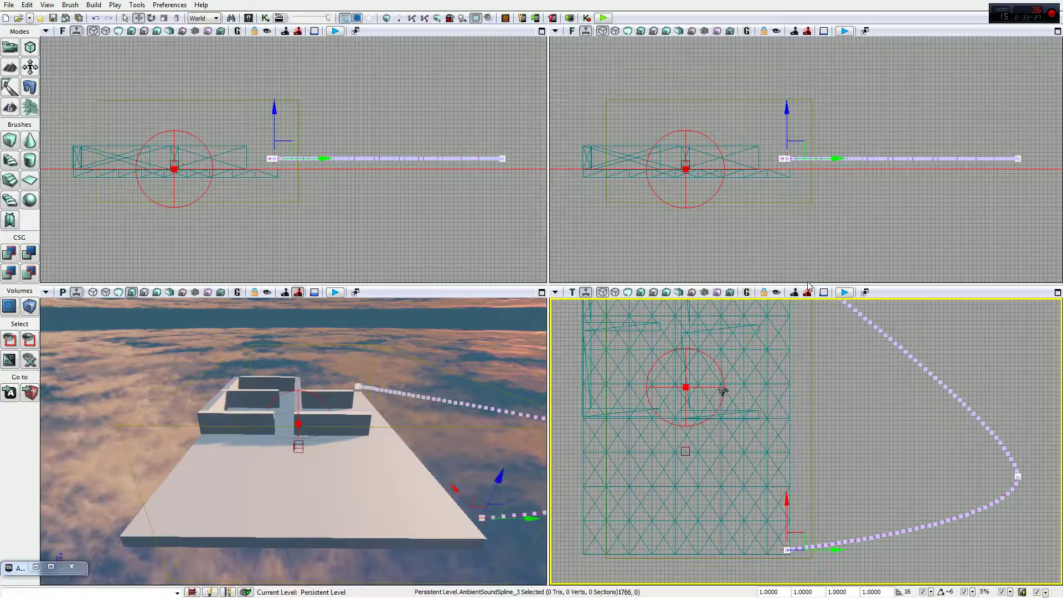
{"action": "mouse_move", "coordinate": [811, 320]}
{"action": "left_mouse_down"}
{"action": "mouse_move", "coordinate": [803, 422]}
{"action": "mouse_move", "coordinate": [780, 317]}
{"action": "left_mouse_up"}
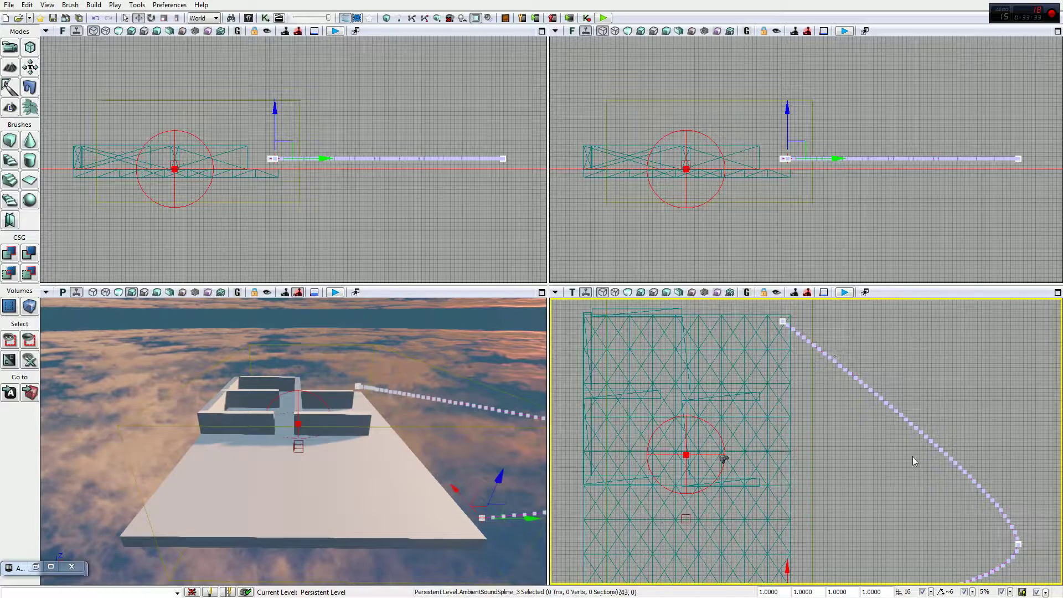
{"action": "left_click_drag", "start_coordinate": [909, 399], "coordinate": [777, 341]}
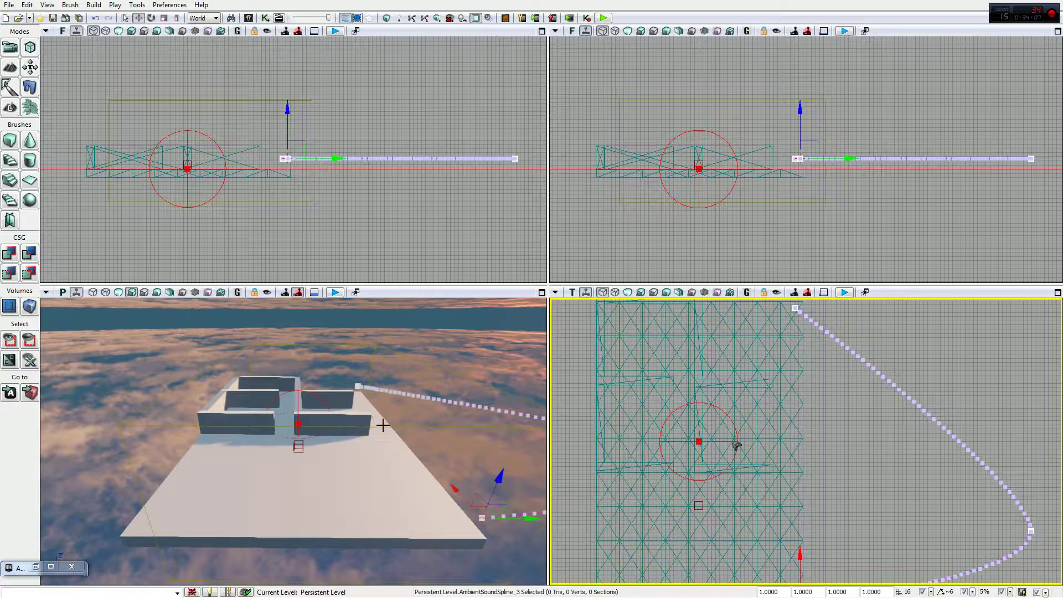
Play-test the level with the extended sound spline in the editor preview and exit it
{"action": "left_click", "coordinate": [359, 388]}
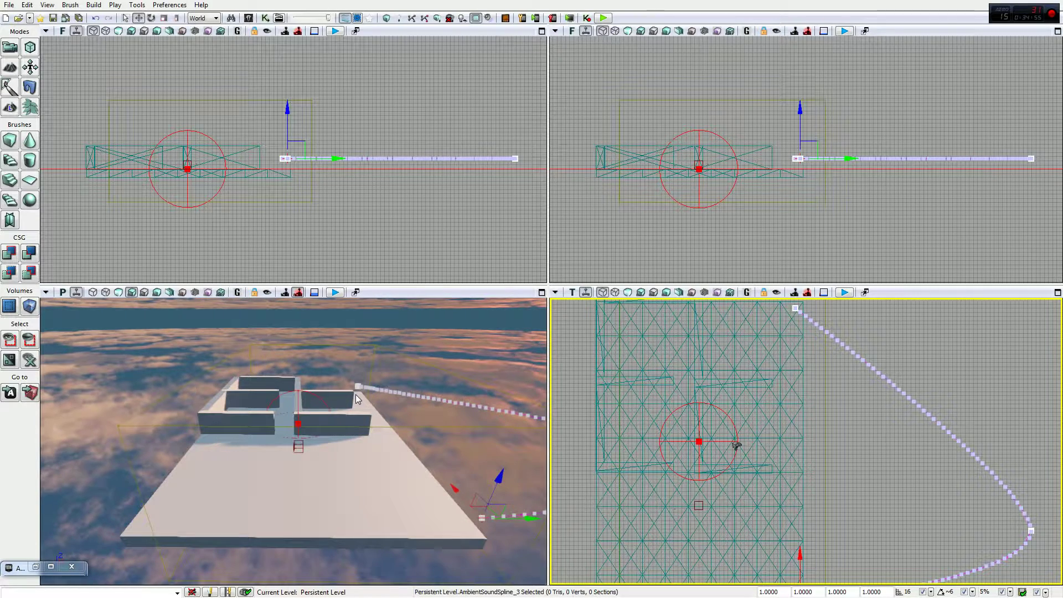
{"action": "left_click", "coordinate": [599, 18]}
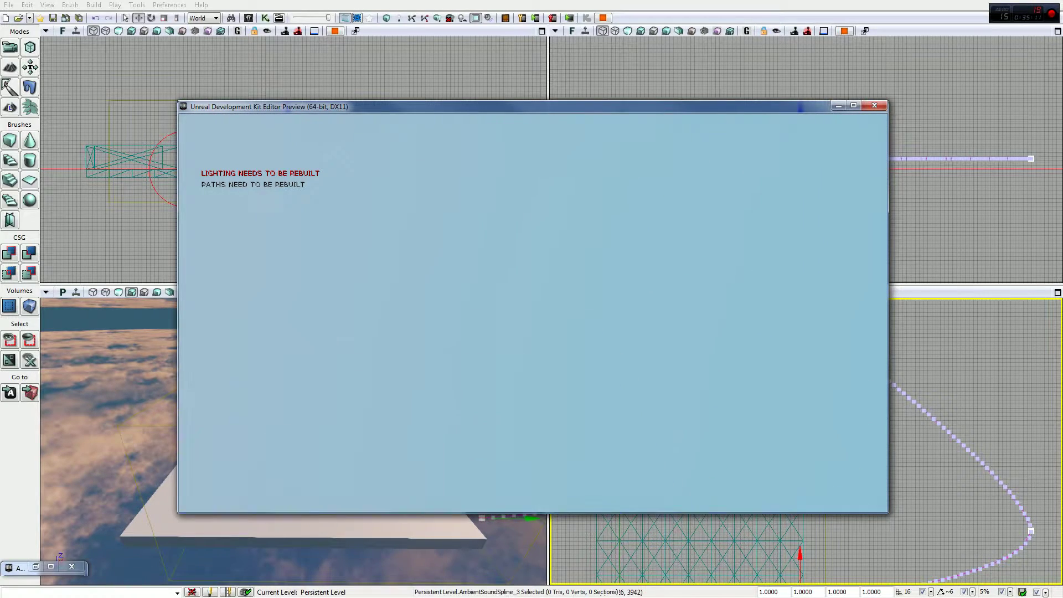
{"action": "key", "text": "Escape"}
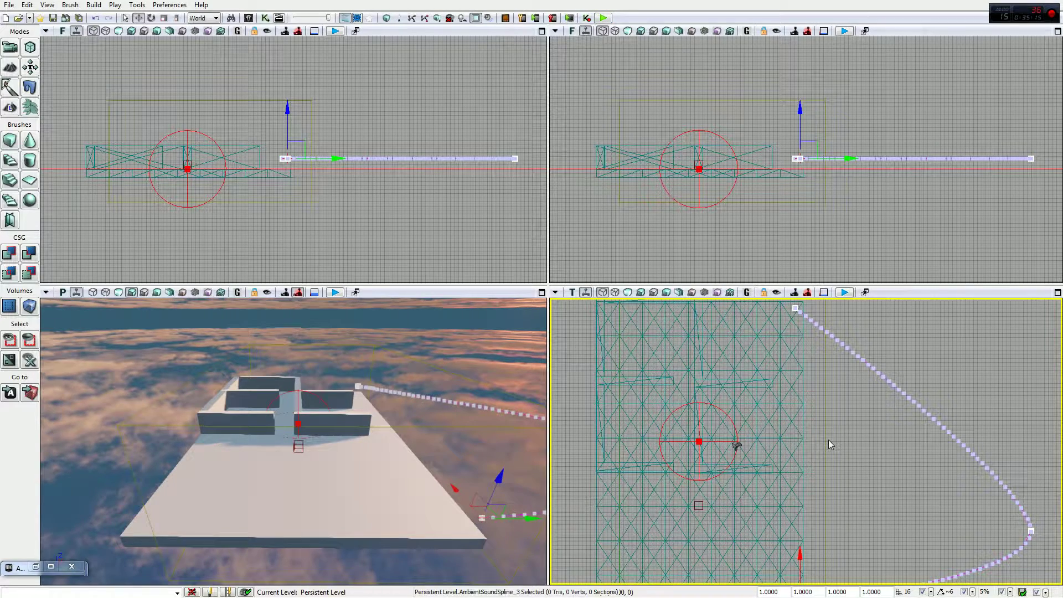
Examine the AmbientSoundSpline actor's Spline Component, Primitive Component, Distance Between Points, Listener Scope Radius and Sound Cue properties
{"action": "key", "text": "F4"}
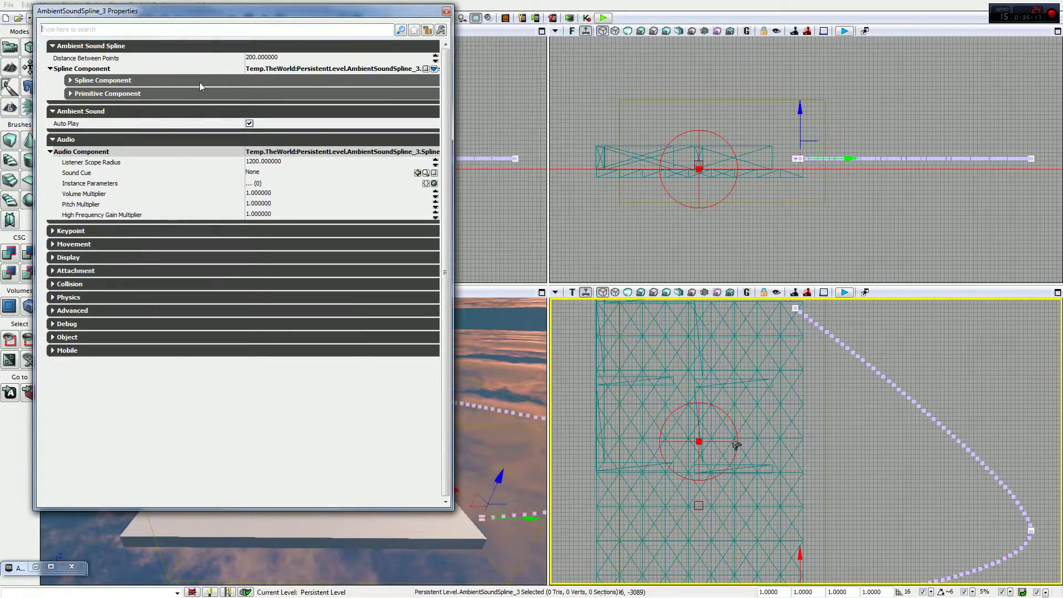
{"action": "left_click", "coordinate": [111, 80]}
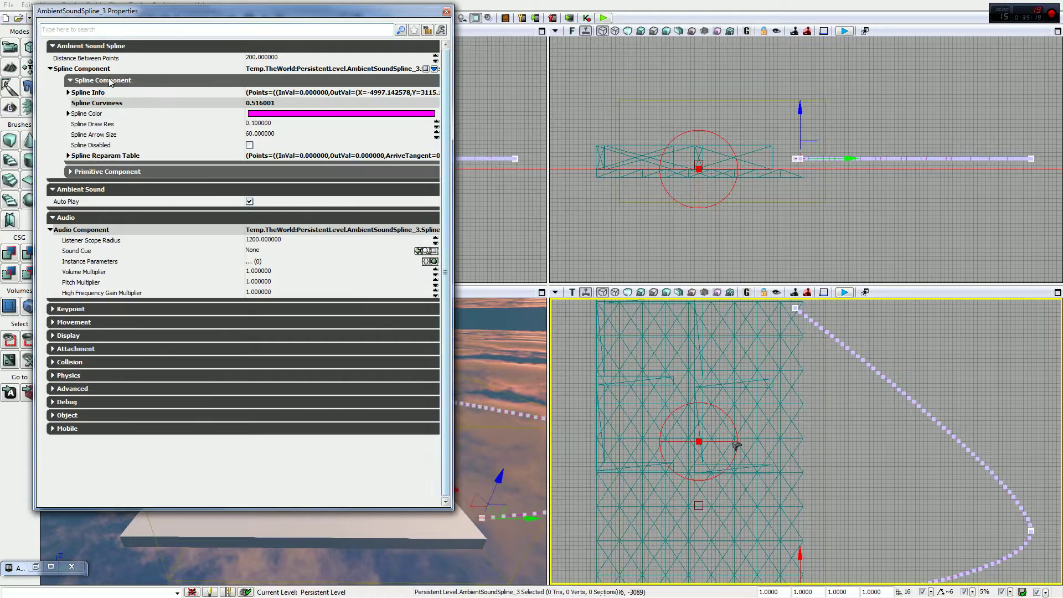
{"action": "left_click", "coordinate": [107, 172]}
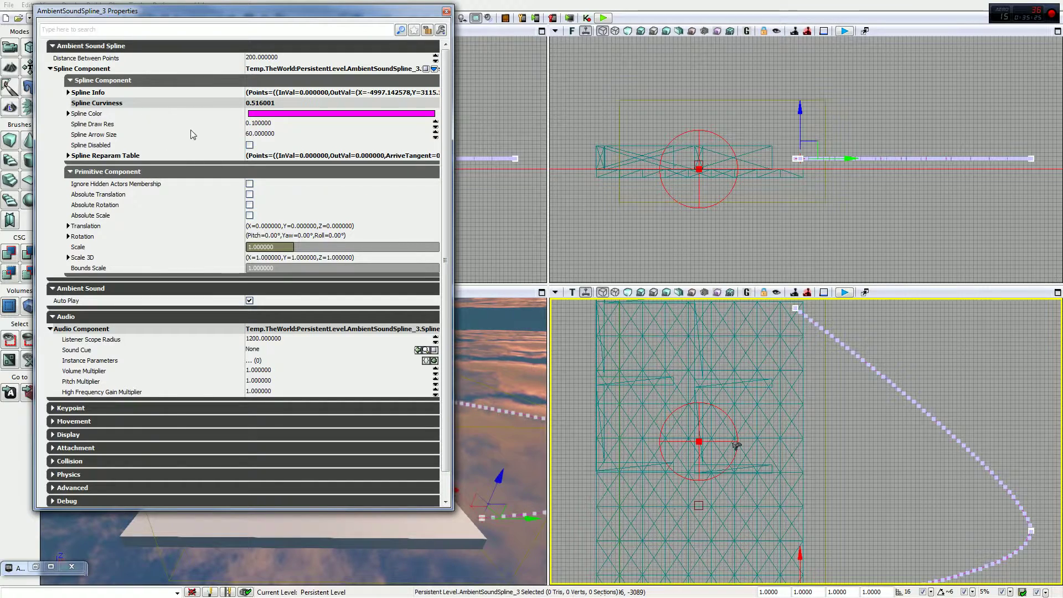
{"action": "left_click", "coordinate": [89, 81]}
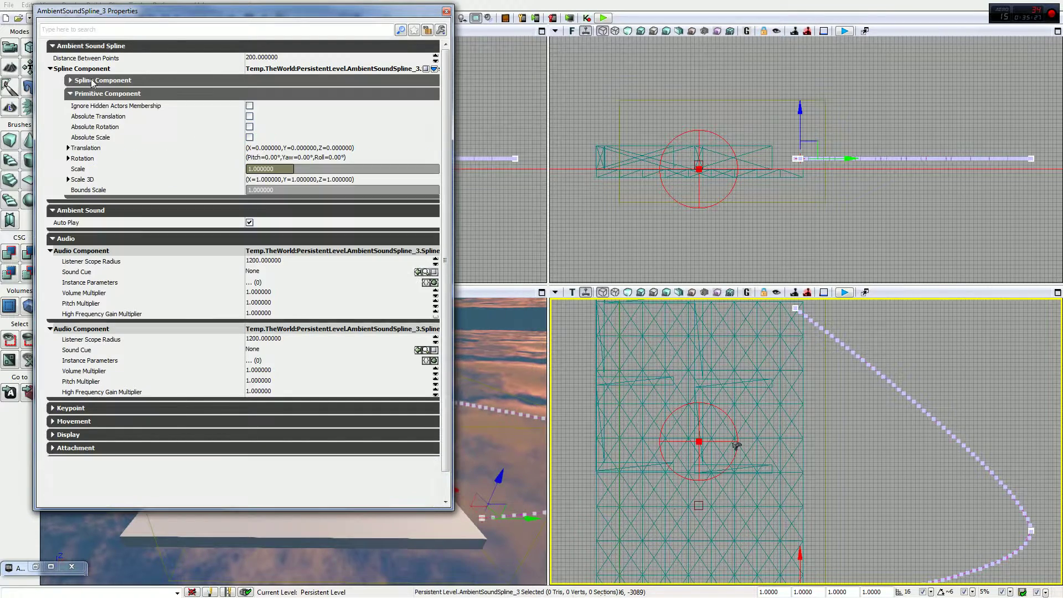
{"action": "left_click", "coordinate": [93, 94]}
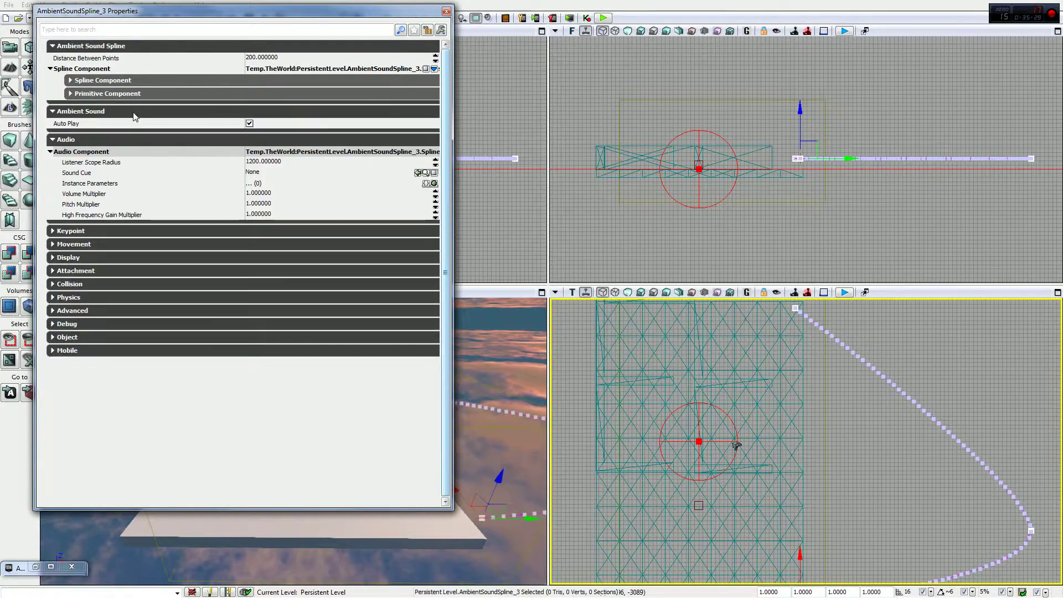
{"action": "left_click", "coordinate": [83, 69]}
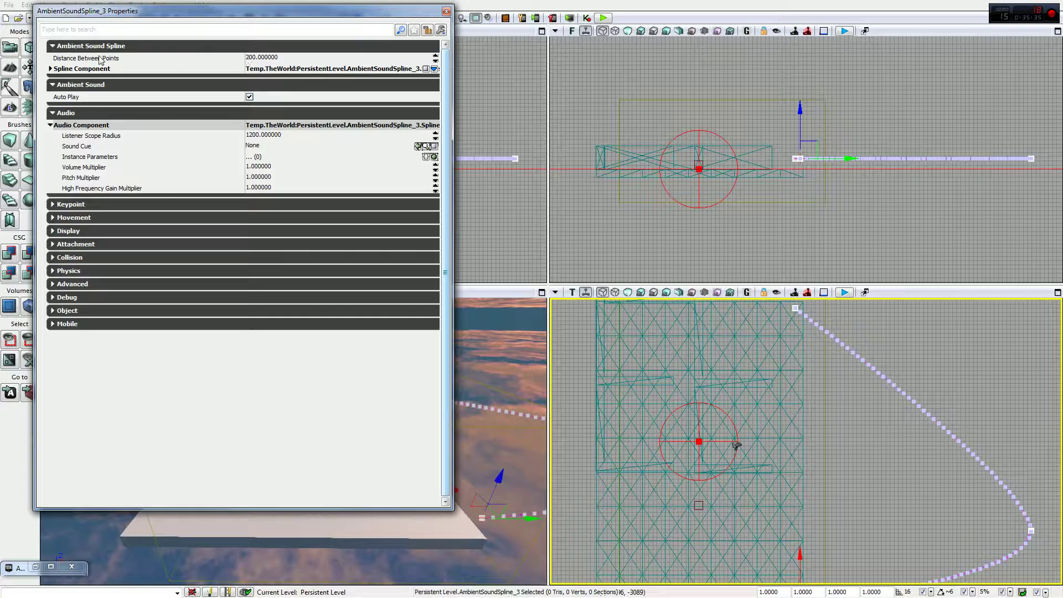
{"action": "mouse_move", "coordinate": [111, 63]}
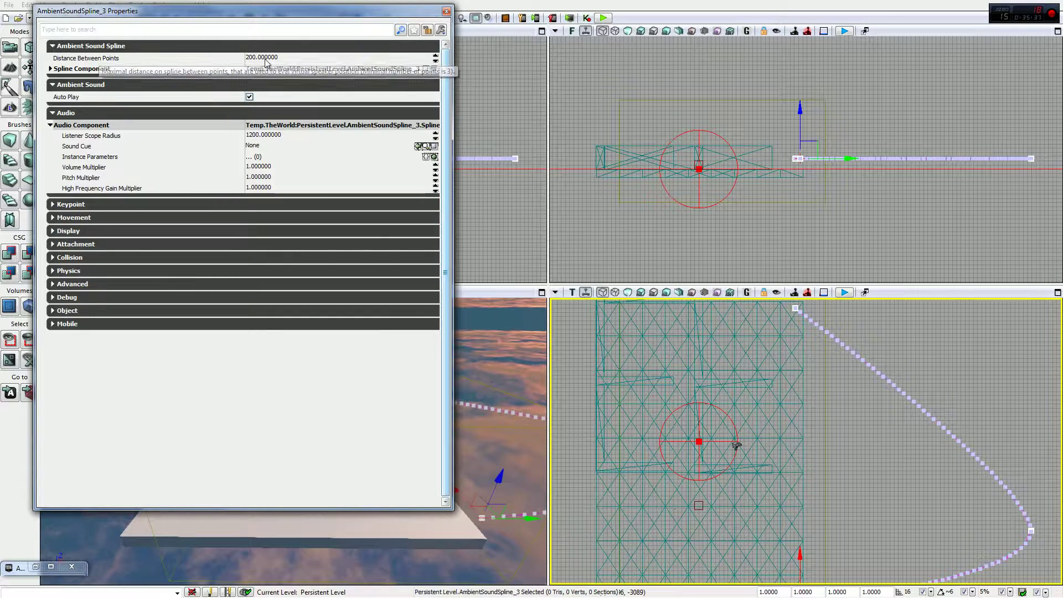
{"action": "left_click", "coordinate": [86, 50]}
{"action": "mouse_move", "coordinate": [129, 69]}
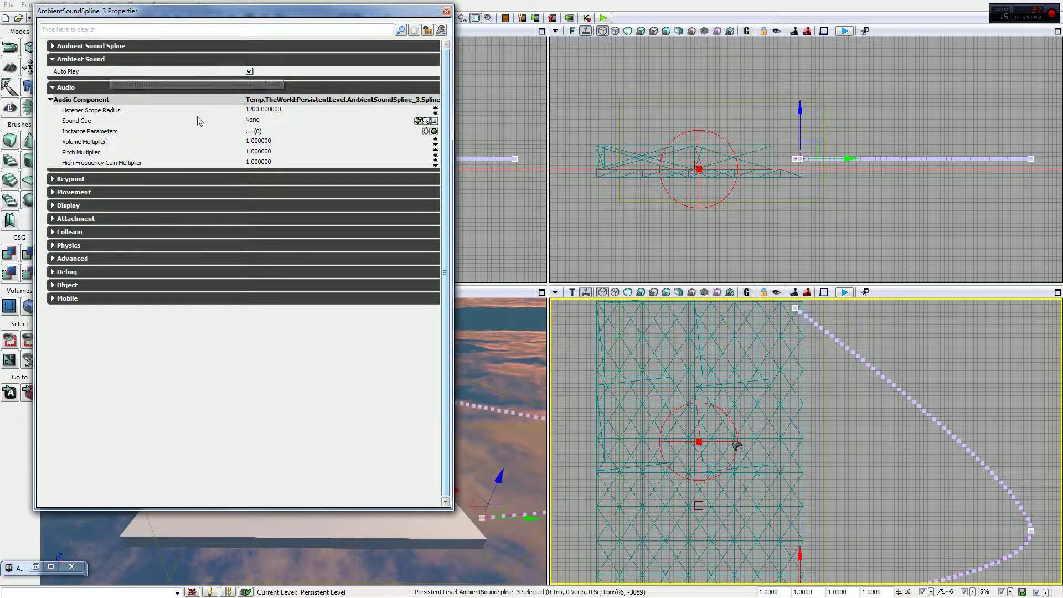
{"action": "left_click", "coordinate": [260, 111]}
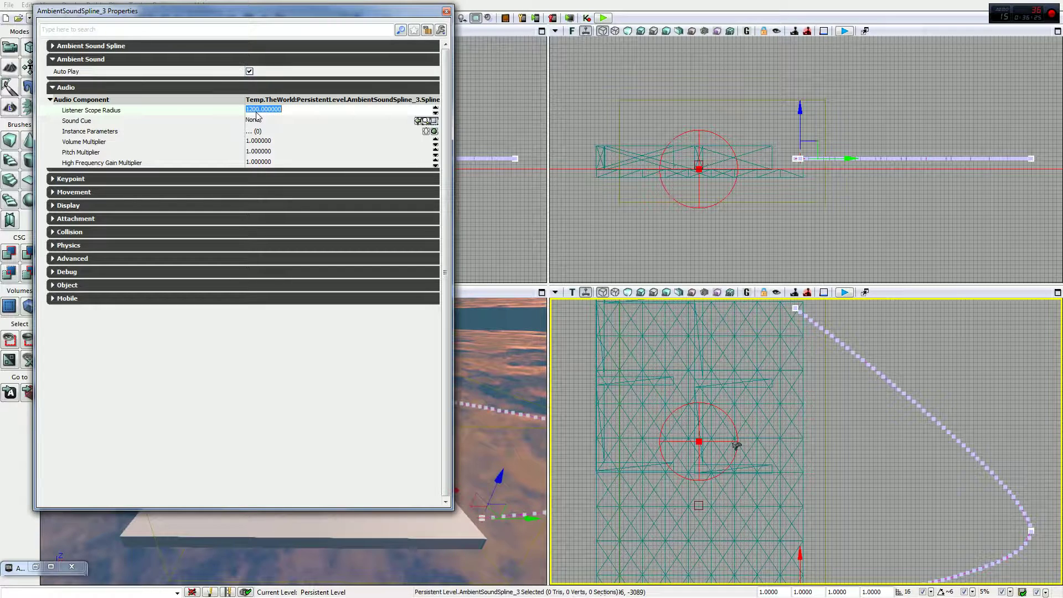
{"action": "left_click", "coordinate": [280, 122]}
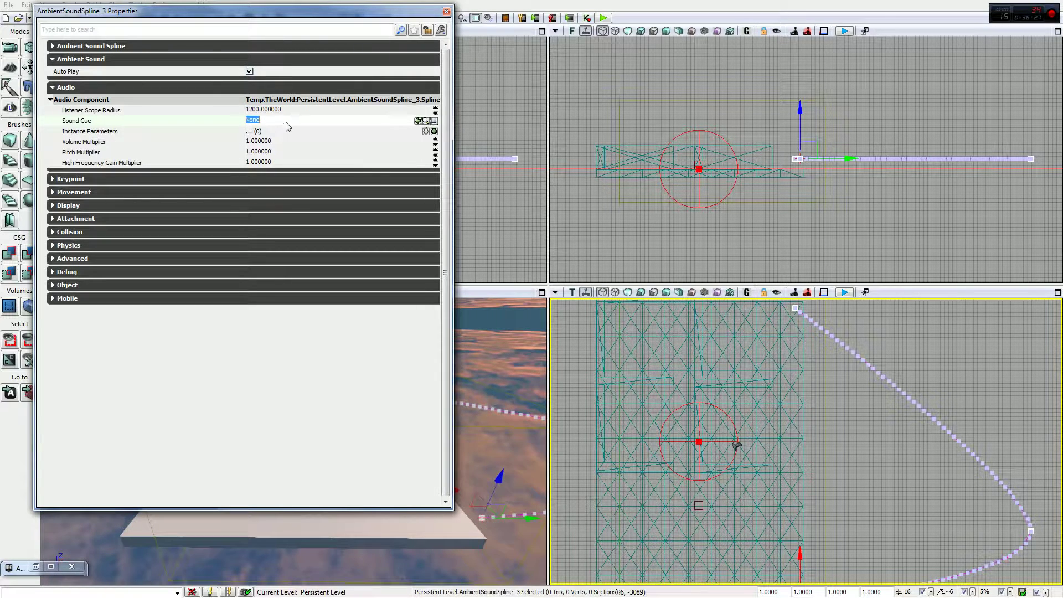
Open the Content Browser and arrange it beside the AmbientSoundSpline properties, showing the wind sound assets
{"action": "left_click_drag", "start_coordinate": [197, 13], "coordinate": [190, 45]}
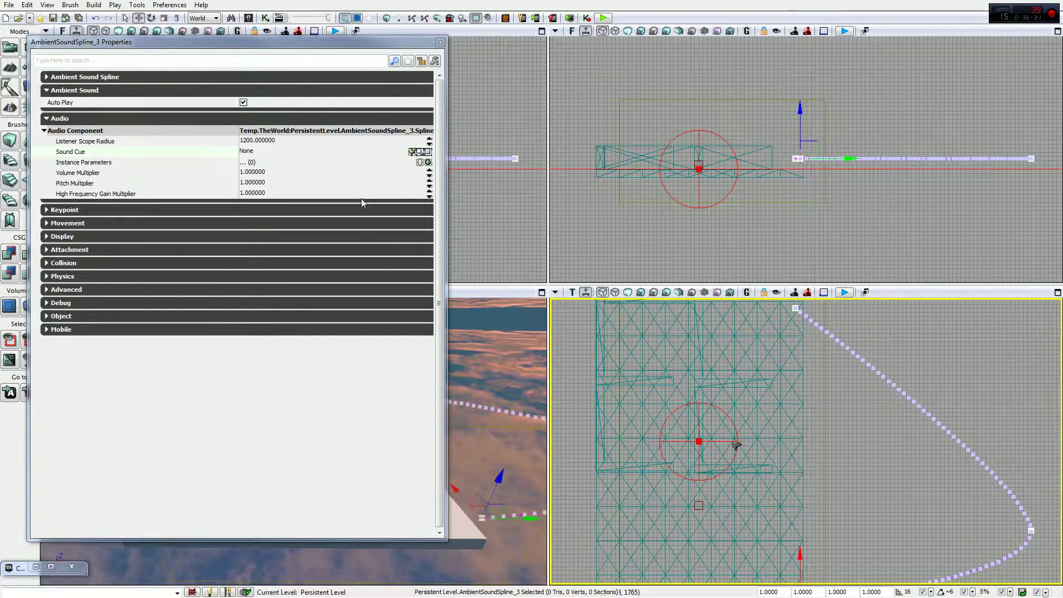
{"action": "left_click", "coordinate": [35, 566]}
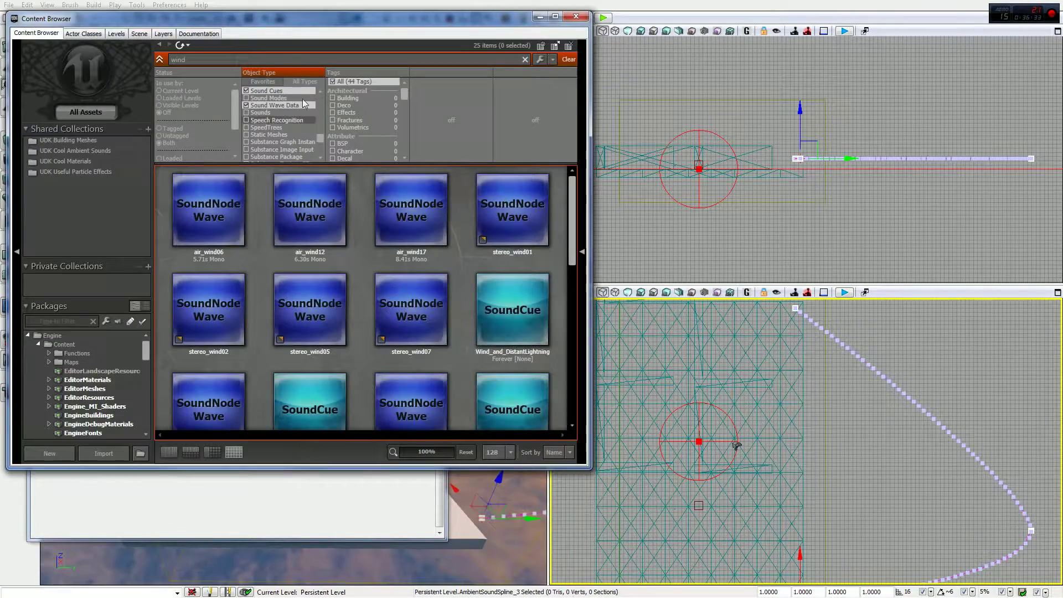
{"action": "left_click_drag", "start_coordinate": [277, 18], "coordinate": [656, 15]}
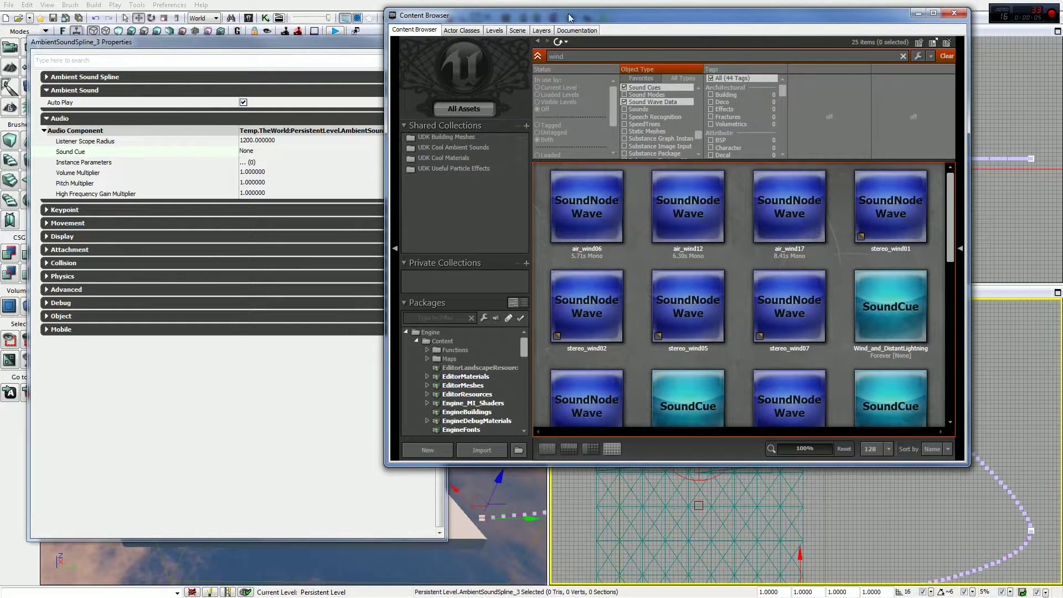
{"action": "left_click_drag", "start_coordinate": [570, 15], "coordinate": [535, 55]}
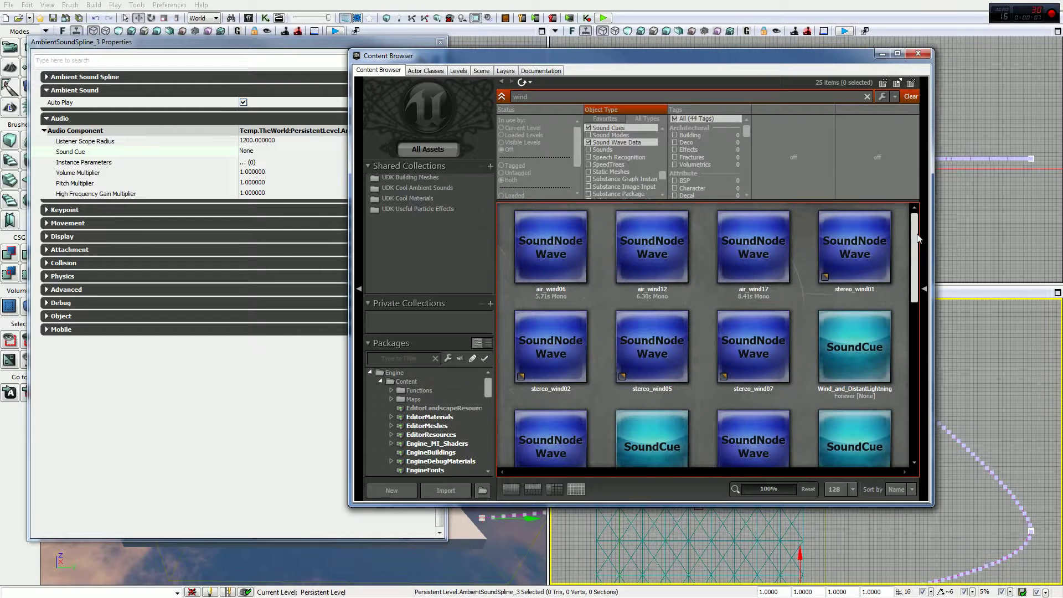
{"action": "scroll", "coordinate": [916, 238], "scroll_direction": "down", "scroll_amount": 1}
{"action": "left_click_drag", "start_coordinate": [623, 56], "coordinate": [722, 35]}
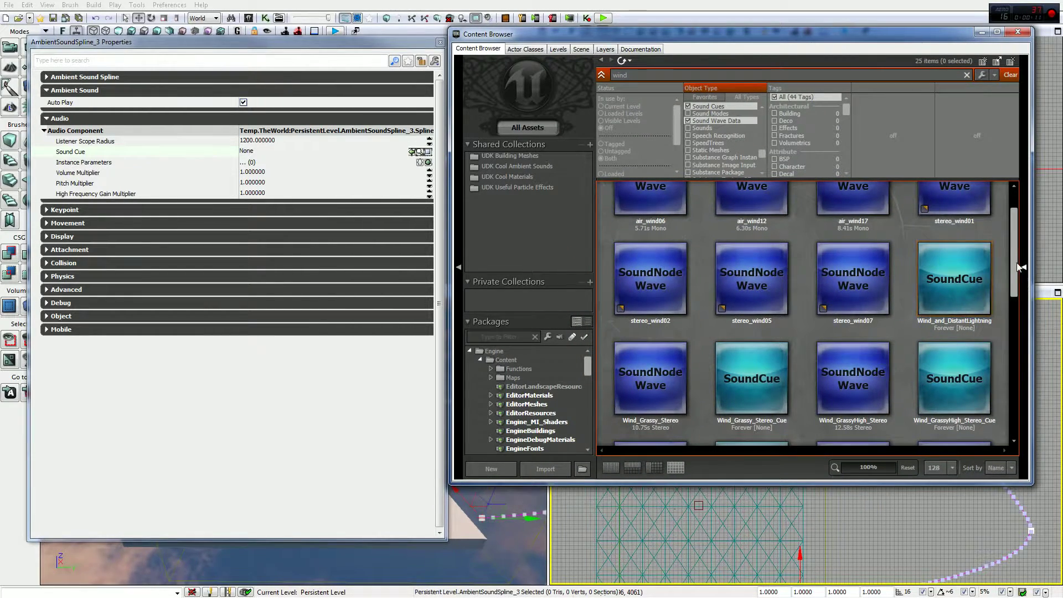
Assign the Wind_and_DistantLightning sound cue to the AmbientSoundSpline actor's Sound Cue property
{"action": "left_click_drag", "start_coordinate": [1013, 277], "coordinate": [1012, 285]}
{"action": "left_click", "coordinate": [953, 260]}
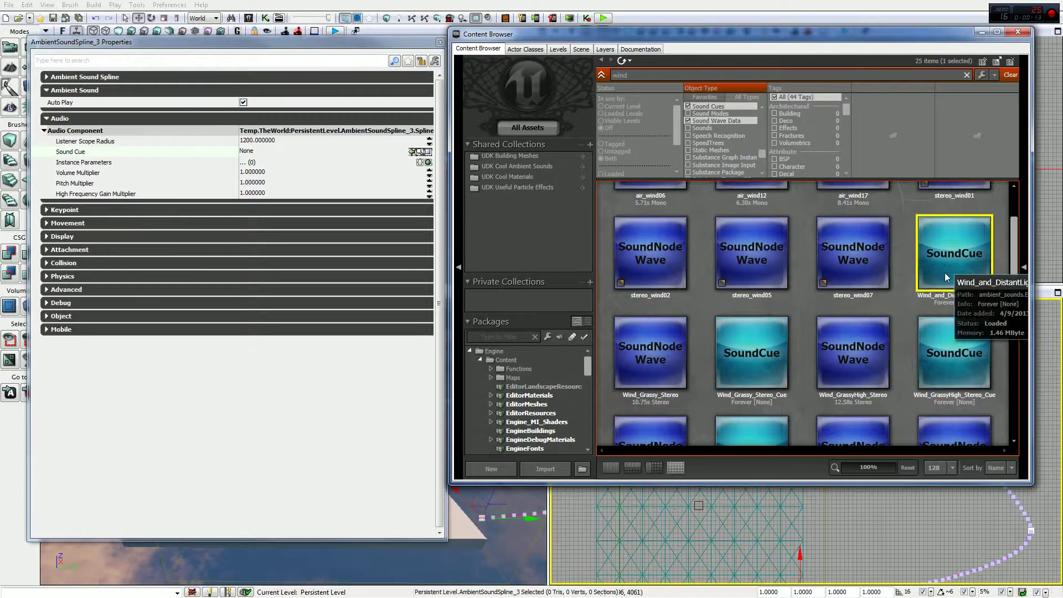
{"action": "left_click", "coordinate": [412, 152]}
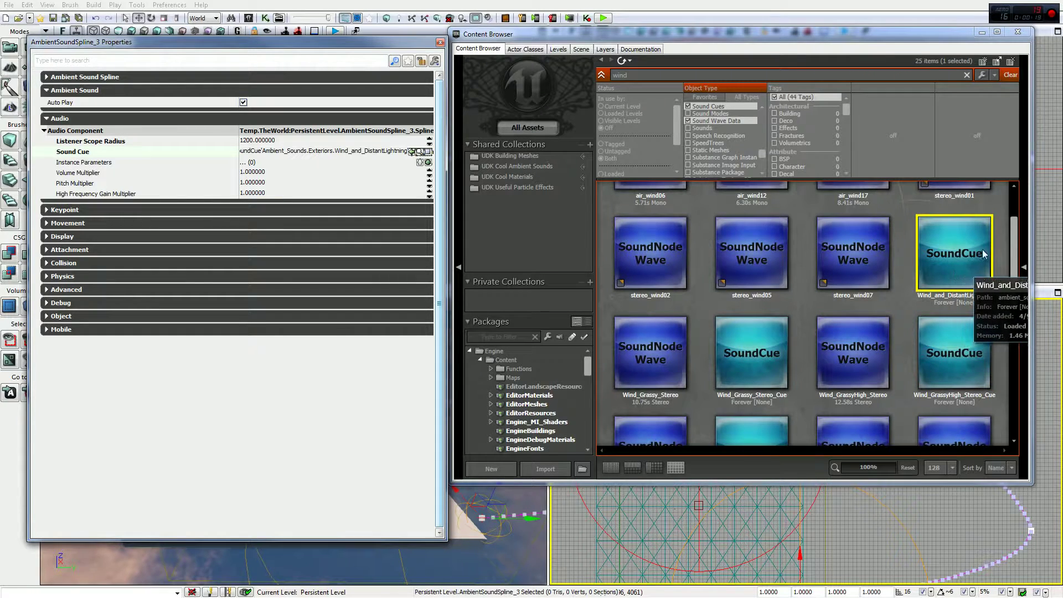
Close the Content Browser and actor properties, and briefly preview the level with the spline's sound cue
{"action": "left_click", "coordinate": [1017, 31]}
{"action": "left_click", "coordinate": [441, 43]}
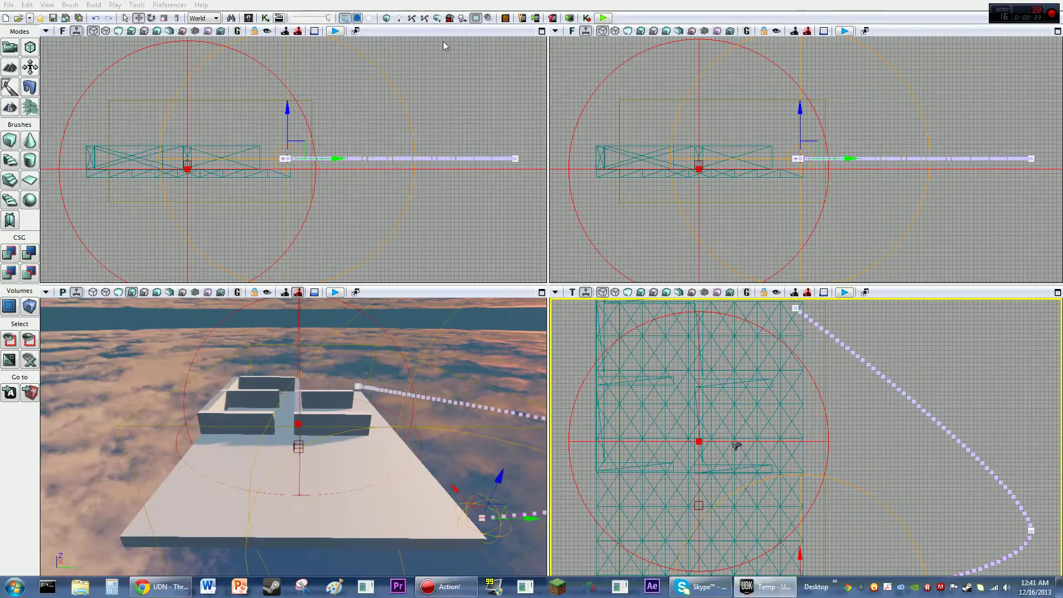
{"action": "left_click", "coordinate": [605, 19]}
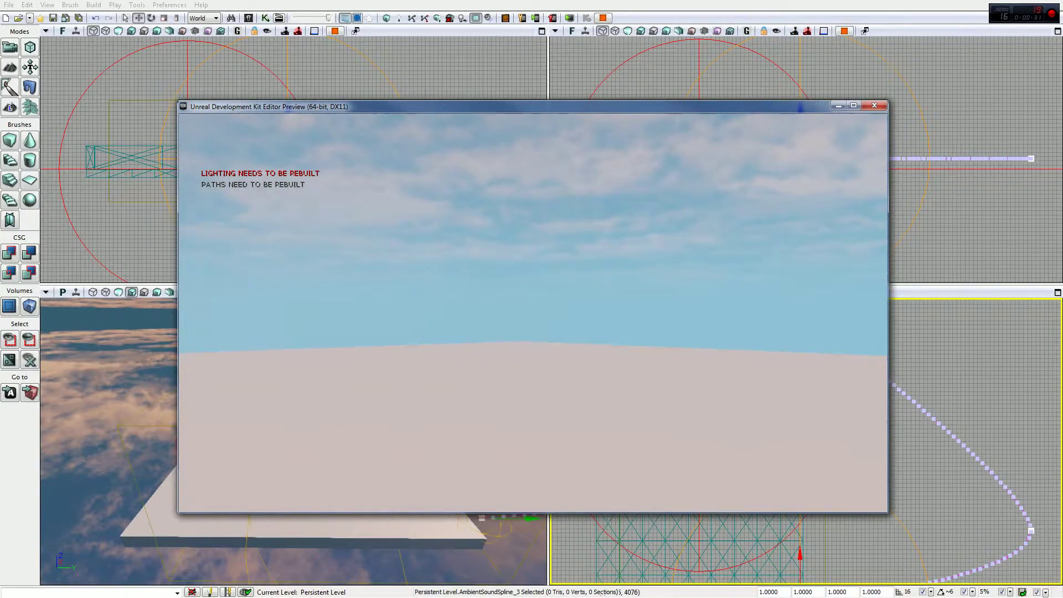
{"action": "key", "text": "Escape"}
Select the PlayerStart actor on the platform and rotate it to change the player's starting direction
{"action": "mouse_move", "coordinate": [293, 443]}
{"action": "left_mouse_down"}
{"action": "mouse_move", "coordinate": [263, 429]}
{"action": "mouse_move", "coordinate": [308, 436]}
{"action": "left_mouse_up"}
{"action": "left_click", "coordinate": [384, 422]}
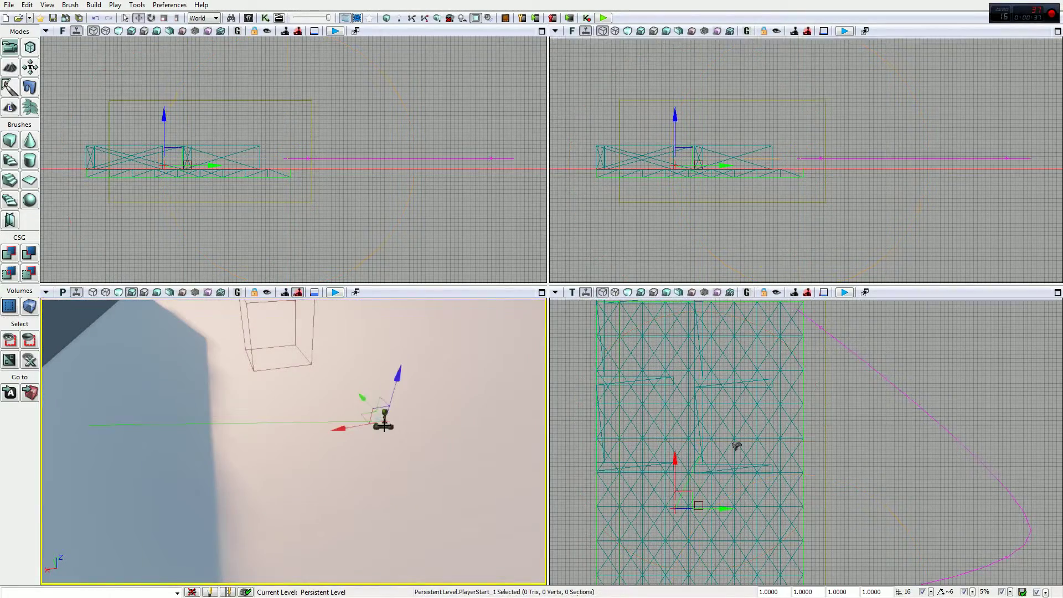
{"action": "key", "text": "space"}
{"action": "left_click_drag", "start_coordinate": [375, 452], "coordinate": [443, 487]}
Preview the level by walking past the walls along the platform's edge to its far corner, and end the preview
{"action": "left_click", "coordinate": [604, 19]}
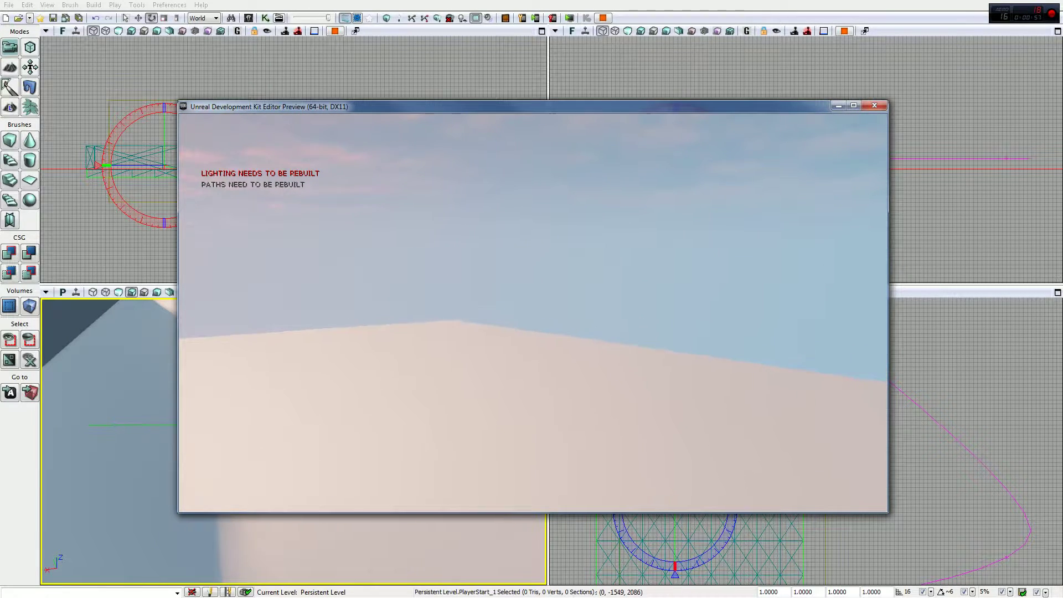
{"action": "key", "text": "w"}
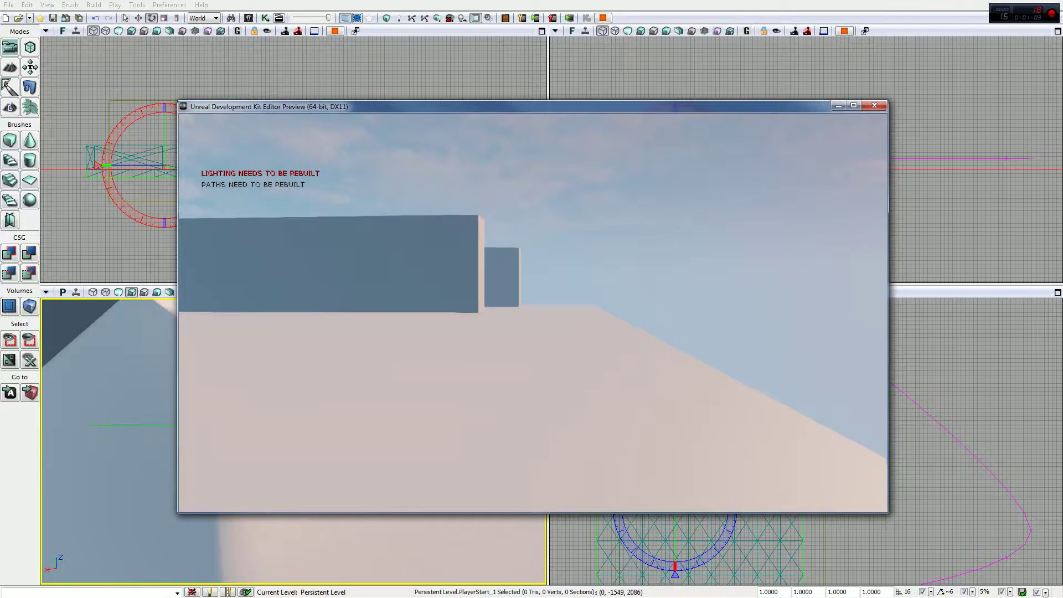
{"action": "key", "text": "w"}
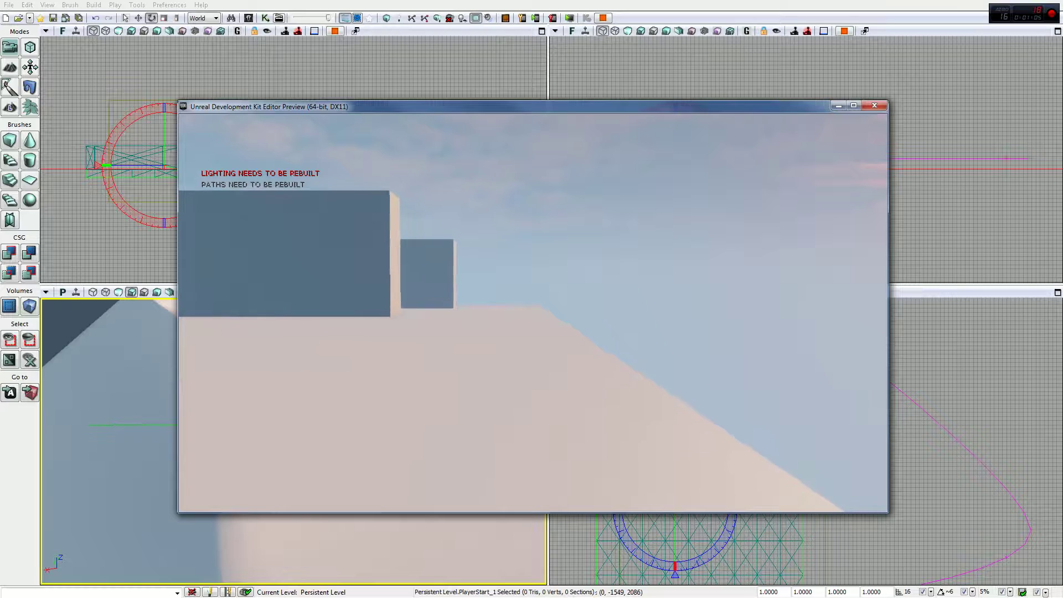
{"action": "key", "text": "w"}
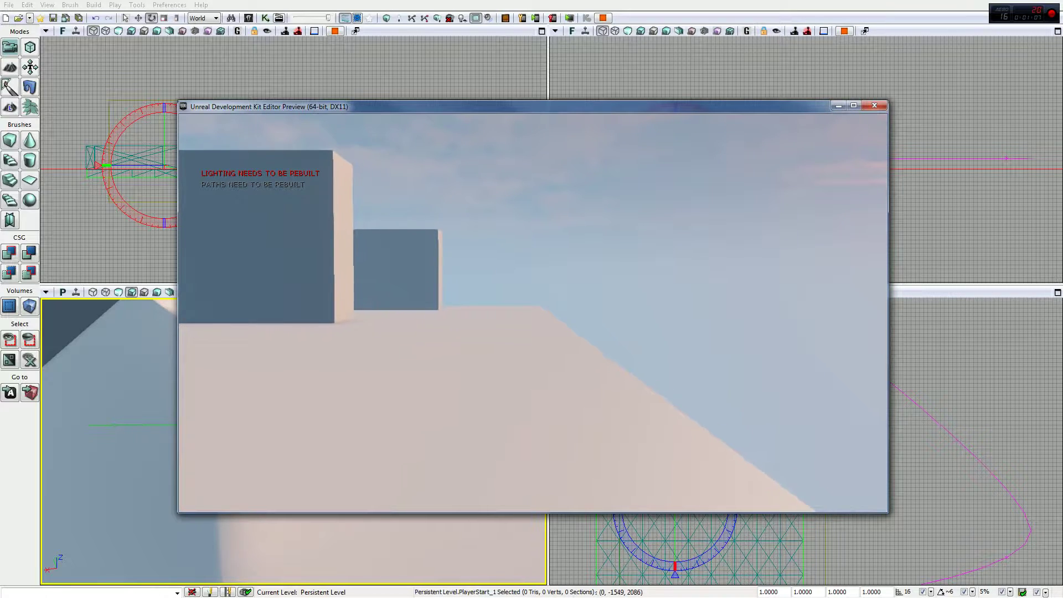
{"action": "key", "text": "w"}
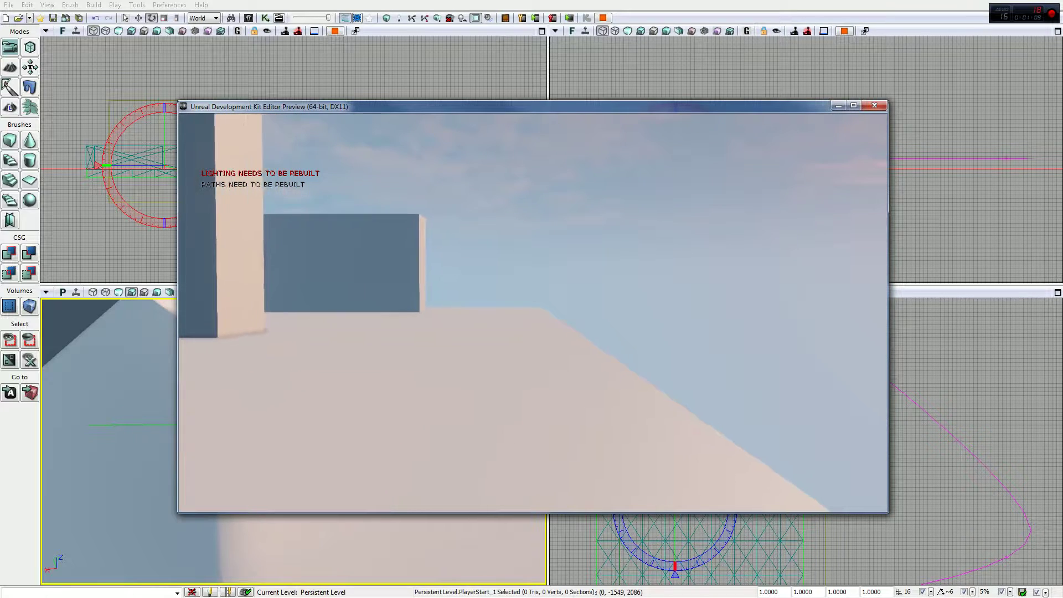
{"action": "key", "text": "w"}
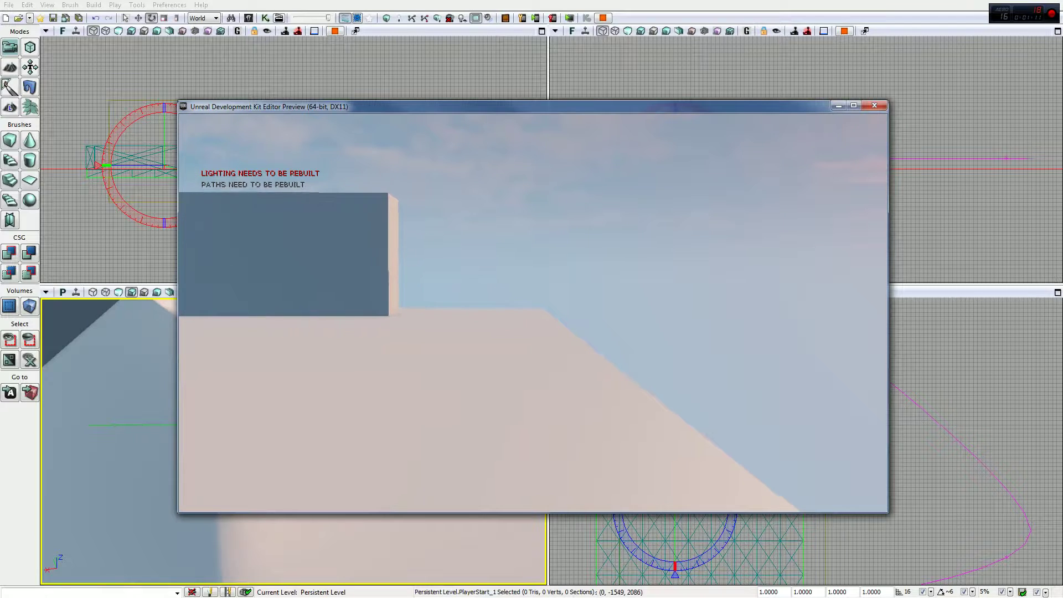
{"action": "key", "text": "w"}
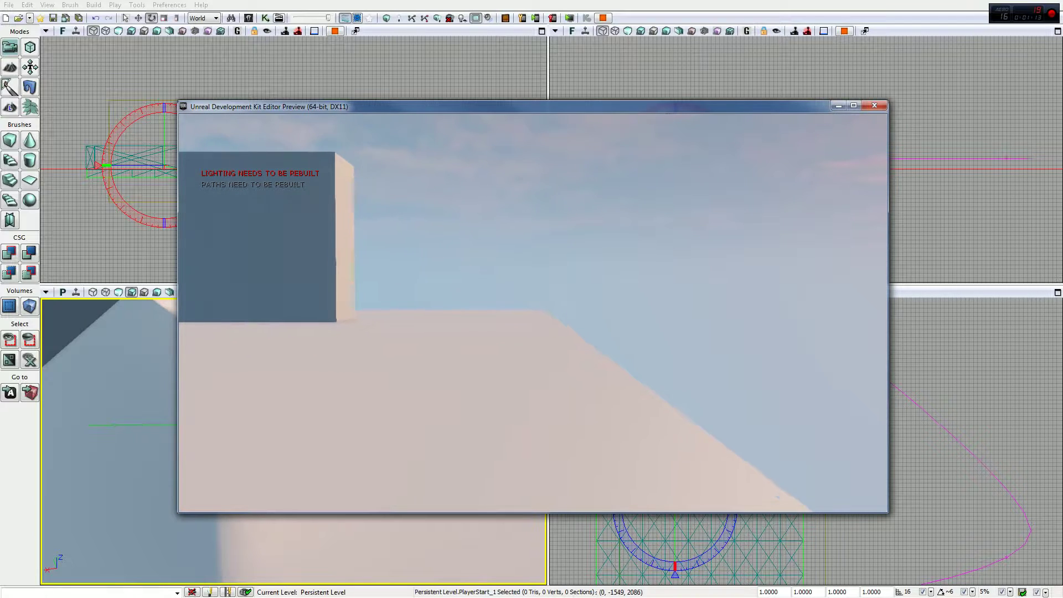
{"action": "key", "text": "w"}
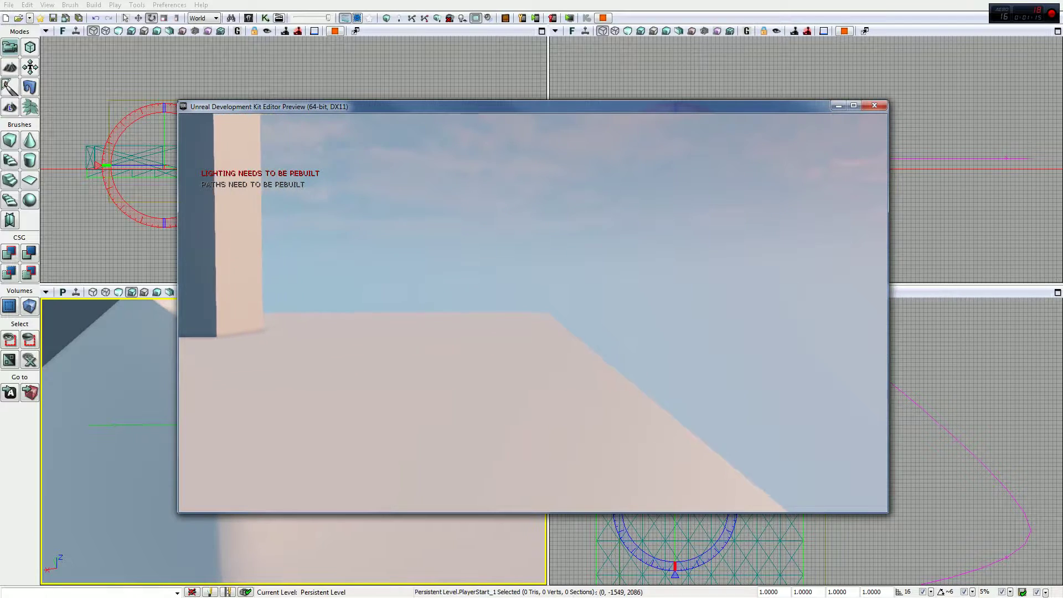
{"action": "key", "text": "w"}
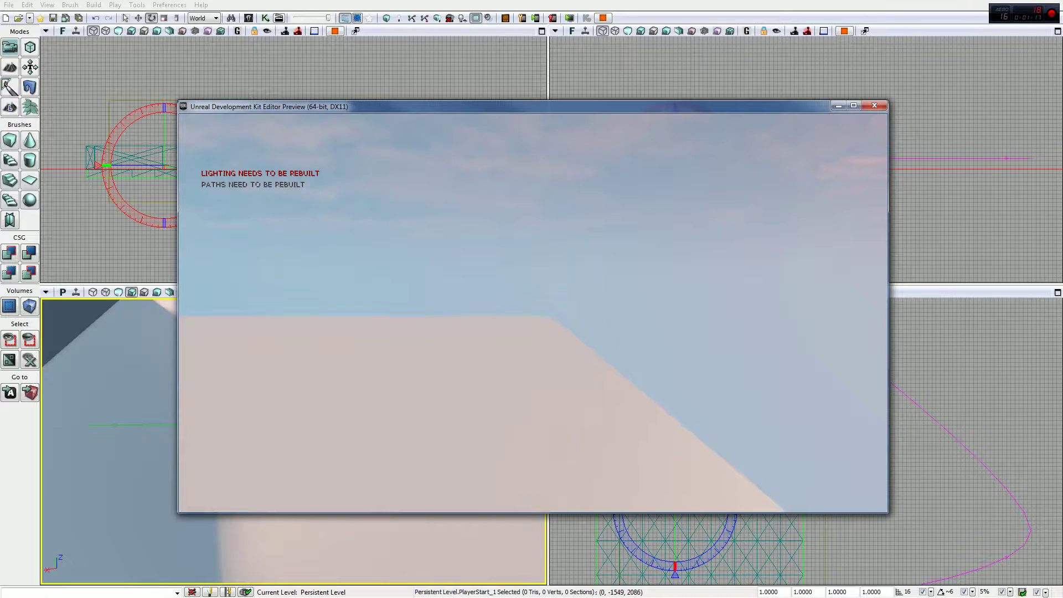
{"action": "key", "text": "w"}
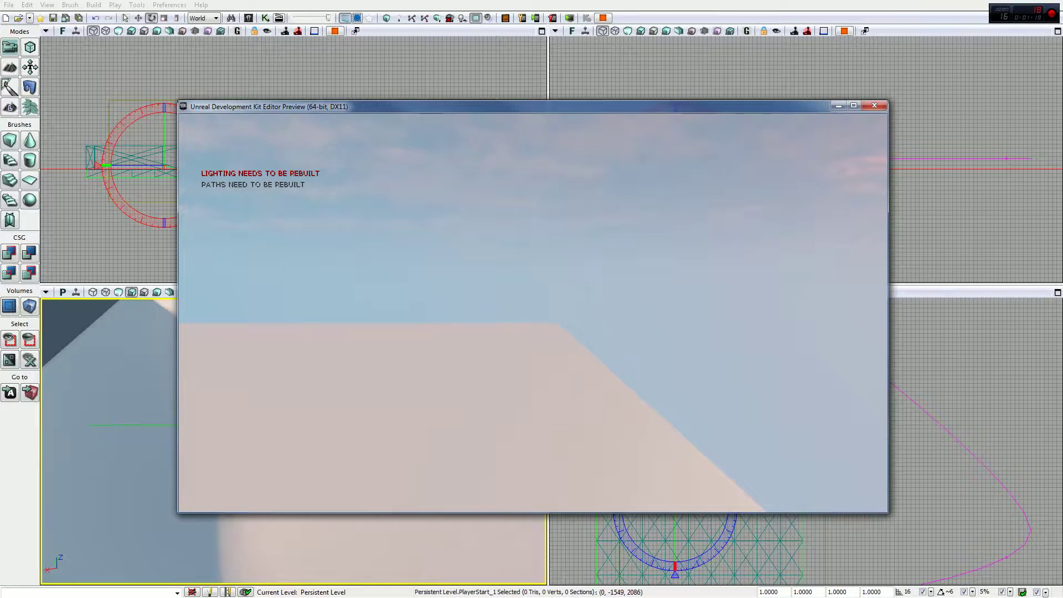
{"action": "key", "text": "w"}
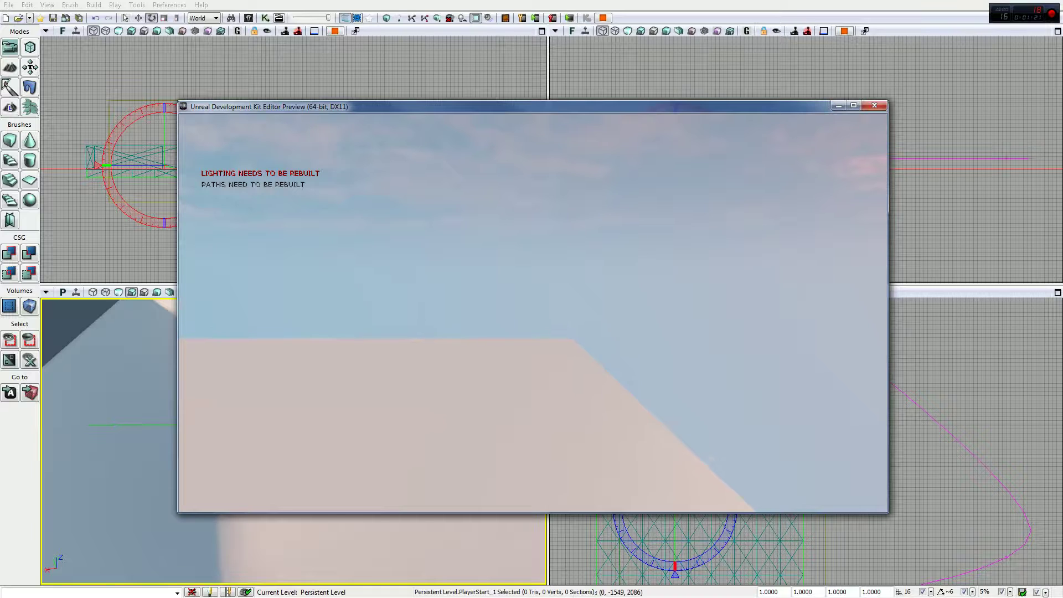
{"action": "key", "text": "w"}
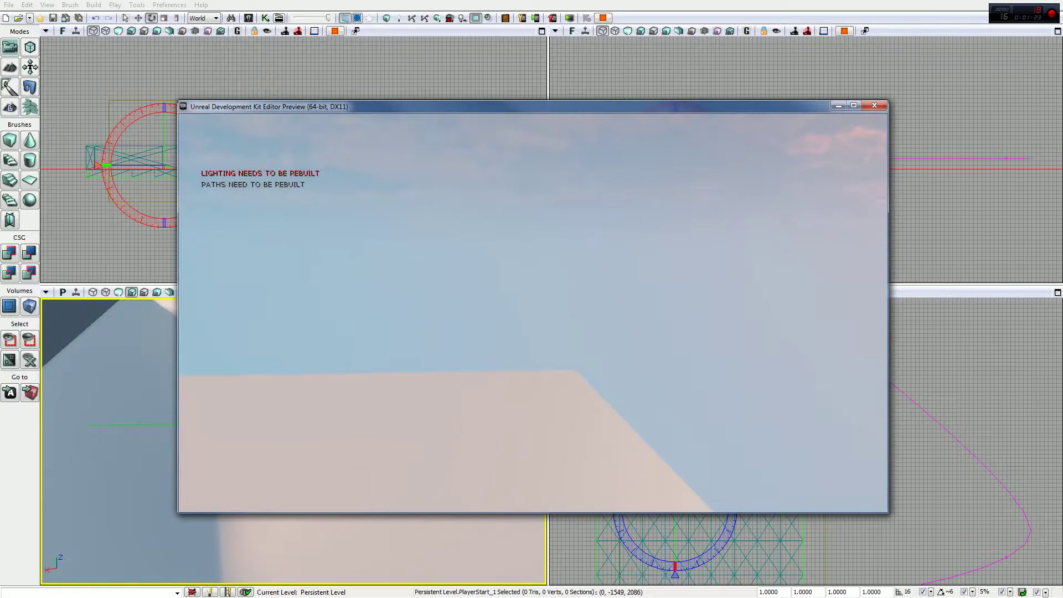
{"action": "key", "text": "w"}
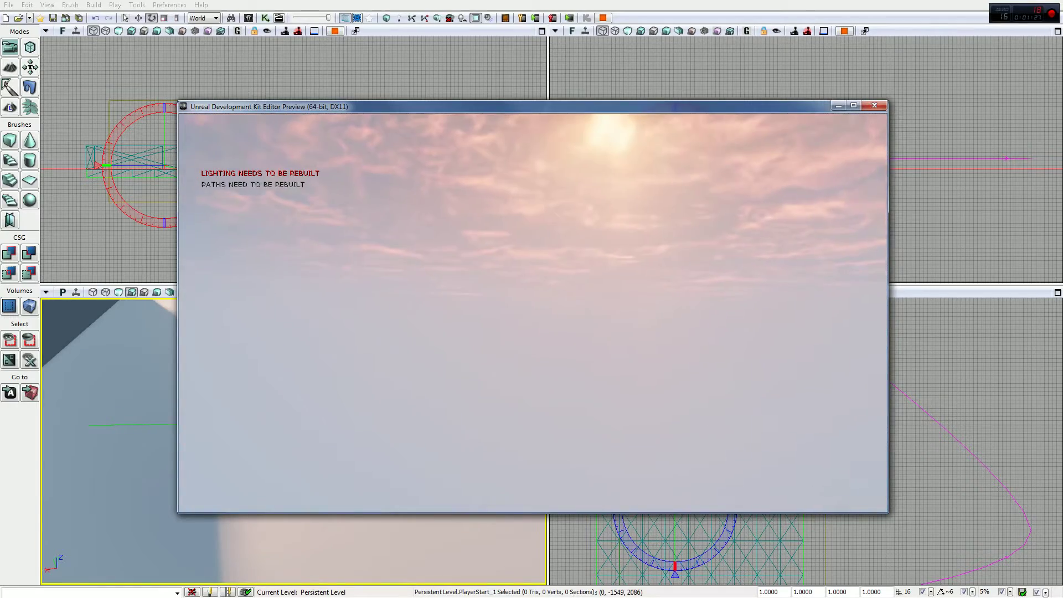
{"action": "key", "text": "Escape"}
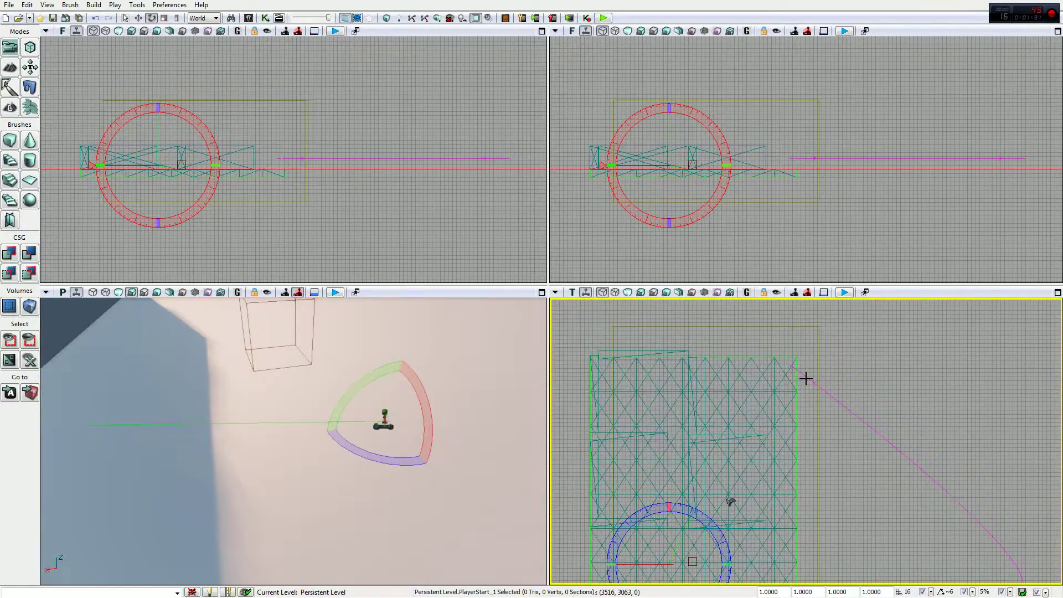
Select the AmbientSoundSpline actor and extend its end at the platform's upper corner with a new point near the opposite edge
{"action": "left_click", "coordinate": [806, 379]}
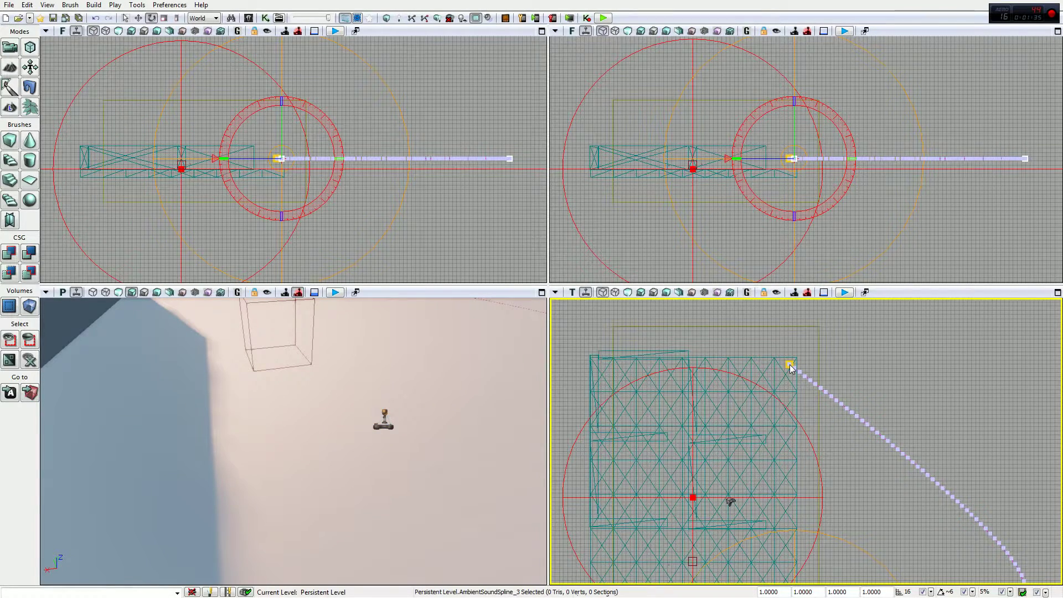
{"action": "left_click_drag", "start_coordinate": [790, 368], "coordinate": [600, 568]}
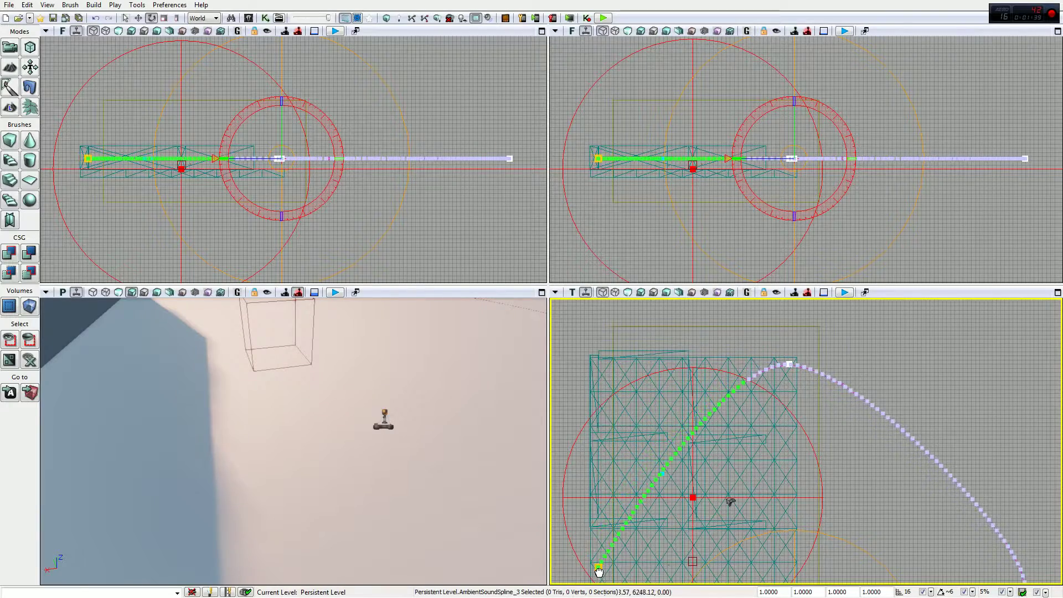
{"action": "left_click_drag", "start_coordinate": [831, 507], "coordinate": [862, 406]}
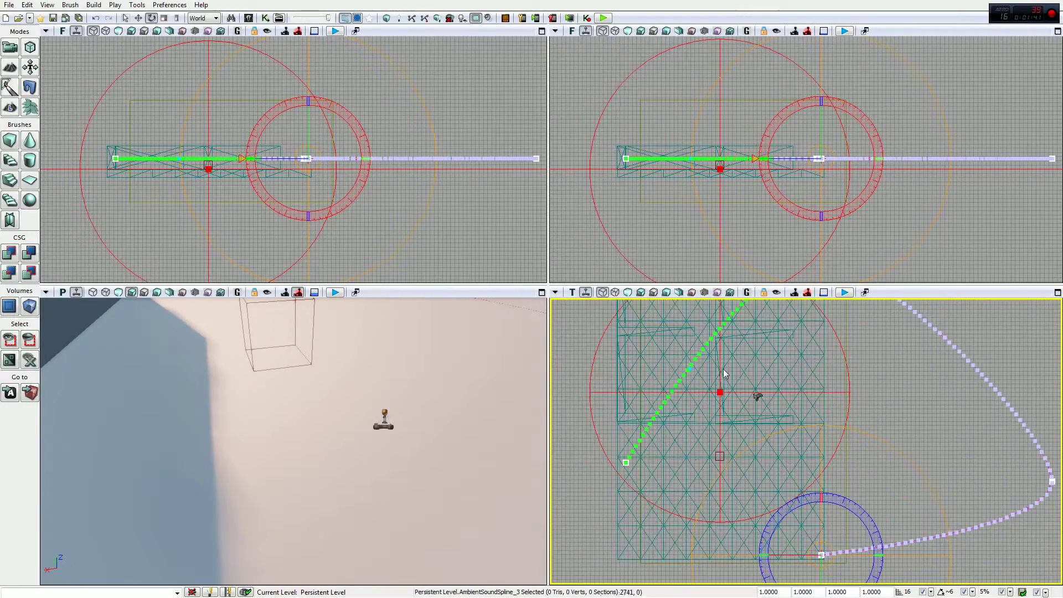
{"action": "left_click_drag", "start_coordinate": [760, 381], "coordinate": [729, 427]}
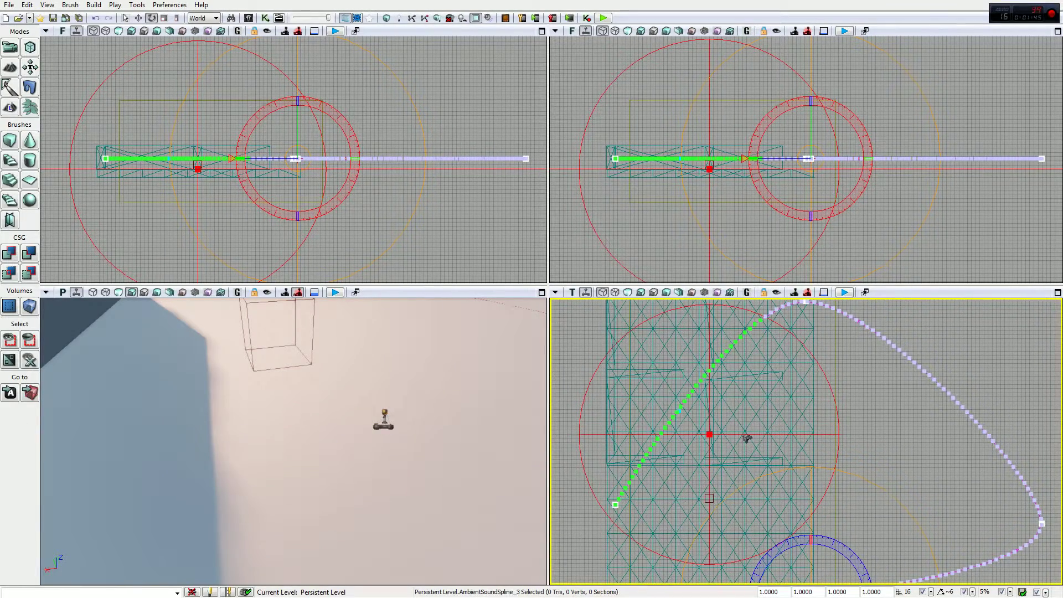
Move the spline's red test point onto the platform edge facing the curve to examine which spline points are within range
{"action": "mouse_move", "coordinate": [161, 590]}
{"action": "left_click_drag", "start_coordinate": [711, 439], "coordinate": [808, 432]}
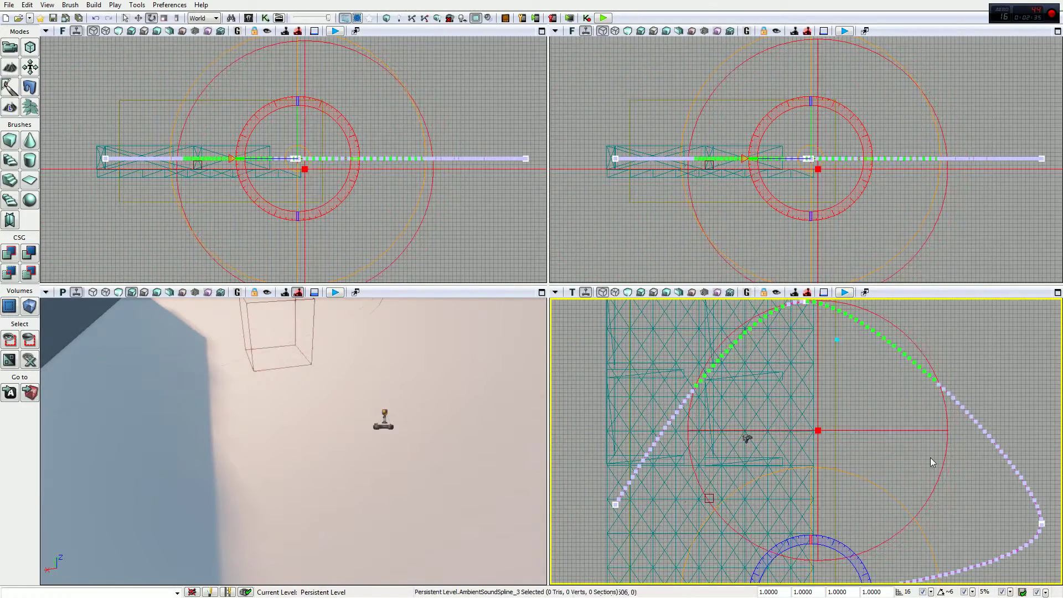
{"action": "left_click_drag", "start_coordinate": [922, 462], "coordinate": [898, 468]}
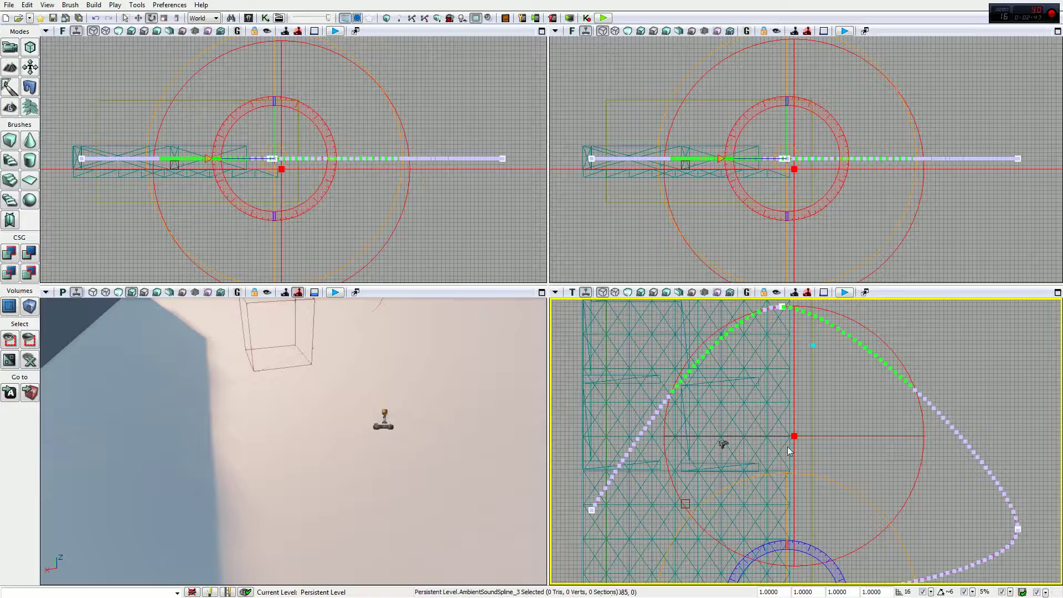
{"action": "left_click_drag", "start_coordinate": [794, 437], "coordinate": [782, 433]}
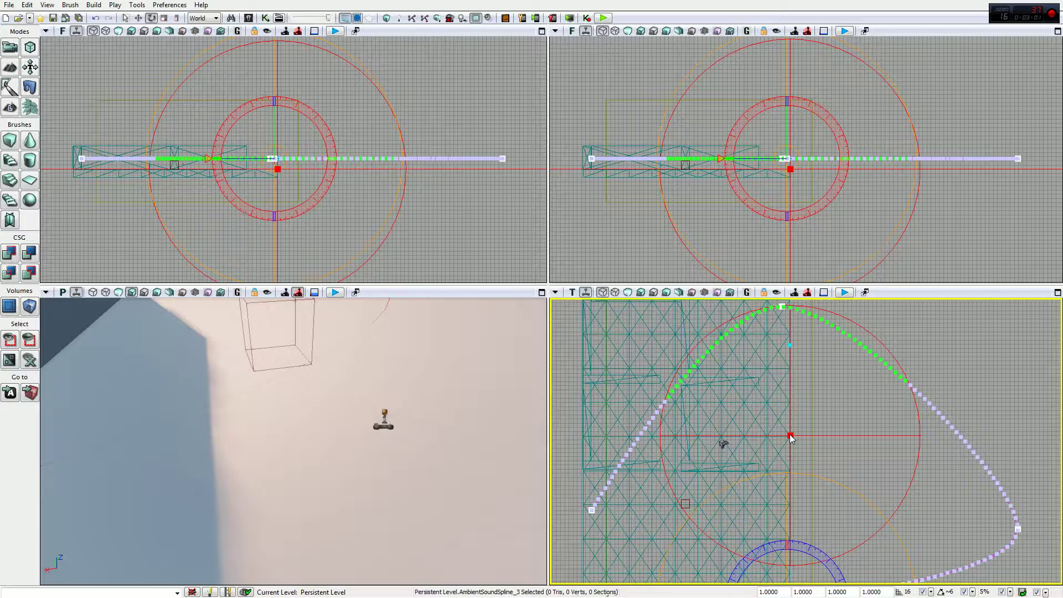
{"action": "left_click_drag", "start_coordinate": [792, 438], "coordinate": [792, 451]}
{"action": "left_click_drag", "start_coordinate": [891, 507], "coordinate": [892, 382]}
{"action": "mouse_move", "coordinate": [795, 343]}
{"action": "left_mouse_down"}
{"action": "mouse_move", "coordinate": [788, 383]}
{"action": "mouse_move", "coordinate": [795, 357]}
{"action": "left_mouse_up"}
Move the spline's test point across the platform toward the newly extended end to examine the affected spline points
{"action": "scroll", "coordinate": [720, 435], "scroll_direction": "up", "scroll_amount": 4}
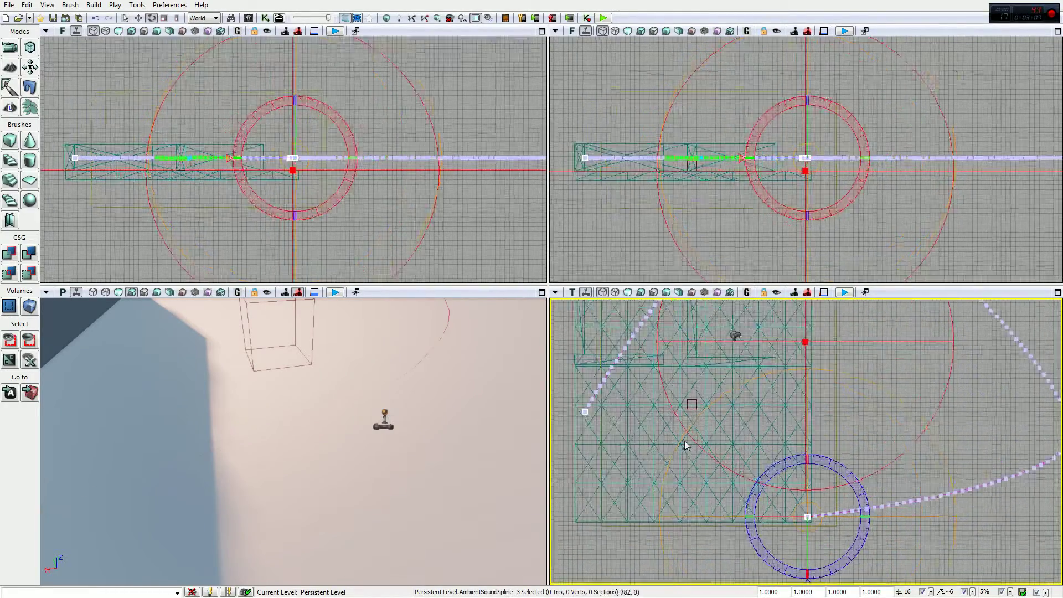
{"action": "scroll", "coordinate": [727, 432], "scroll_direction": "up", "scroll_amount": 2}
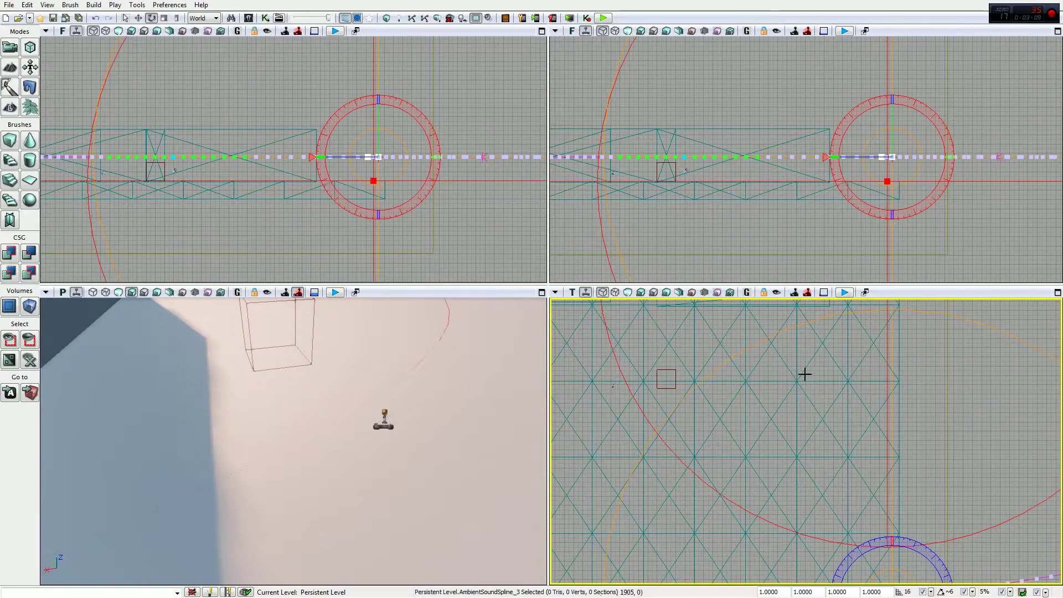
{"action": "left_click_drag", "start_coordinate": [805, 373], "coordinate": [887, 428]}
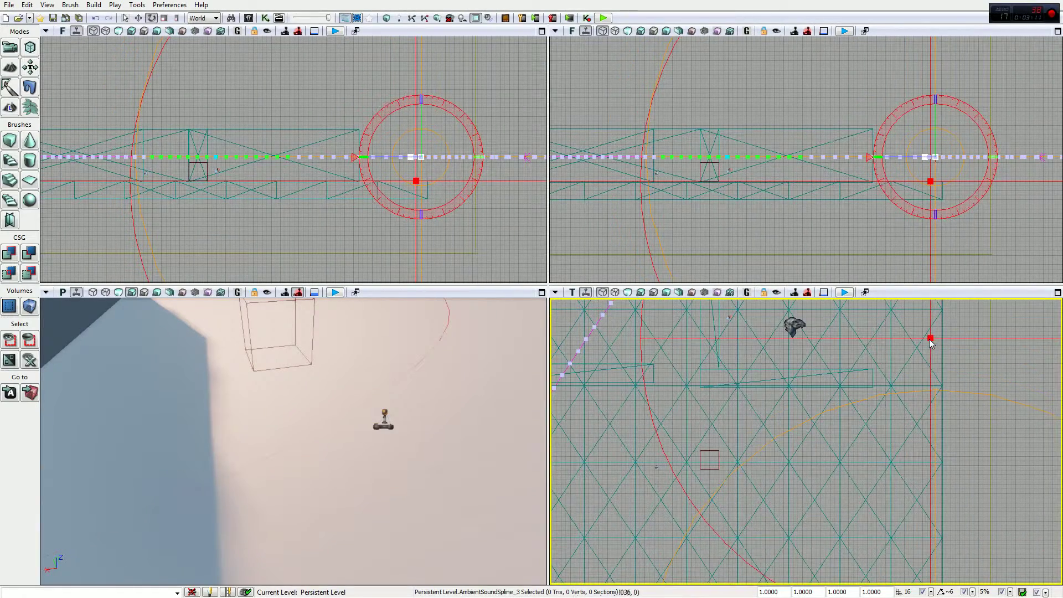
{"action": "left_click_drag", "start_coordinate": [930, 343], "coordinate": [655, 467]}
{"action": "left_click_drag", "start_coordinate": [742, 415], "coordinate": [834, 428]}
{"action": "left_click_drag", "start_coordinate": [863, 489], "coordinate": [991, 566]}
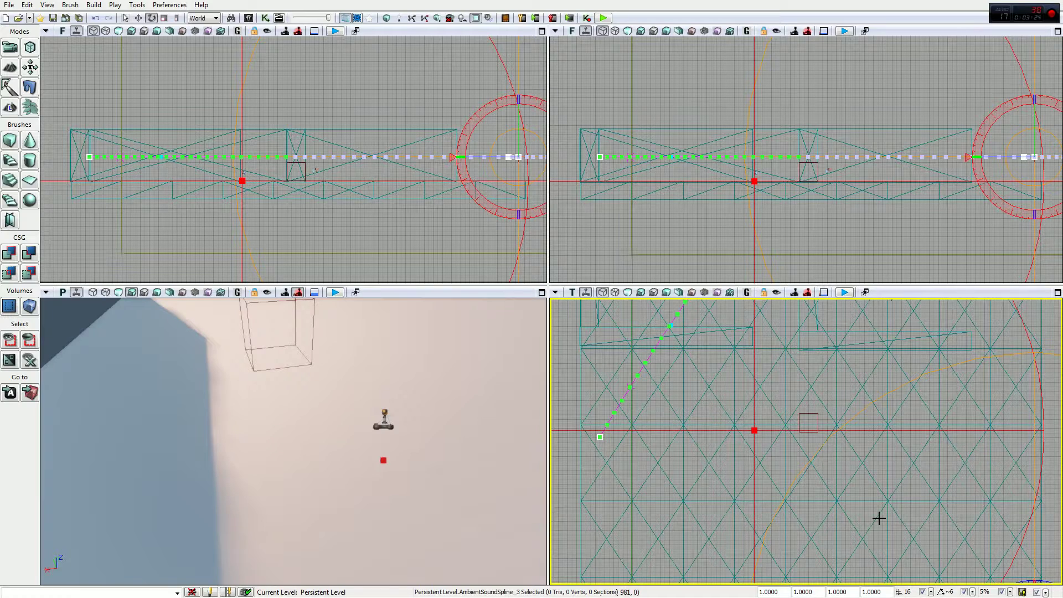
{"action": "left_click_drag", "start_coordinate": [880, 518], "coordinate": [790, 420]}
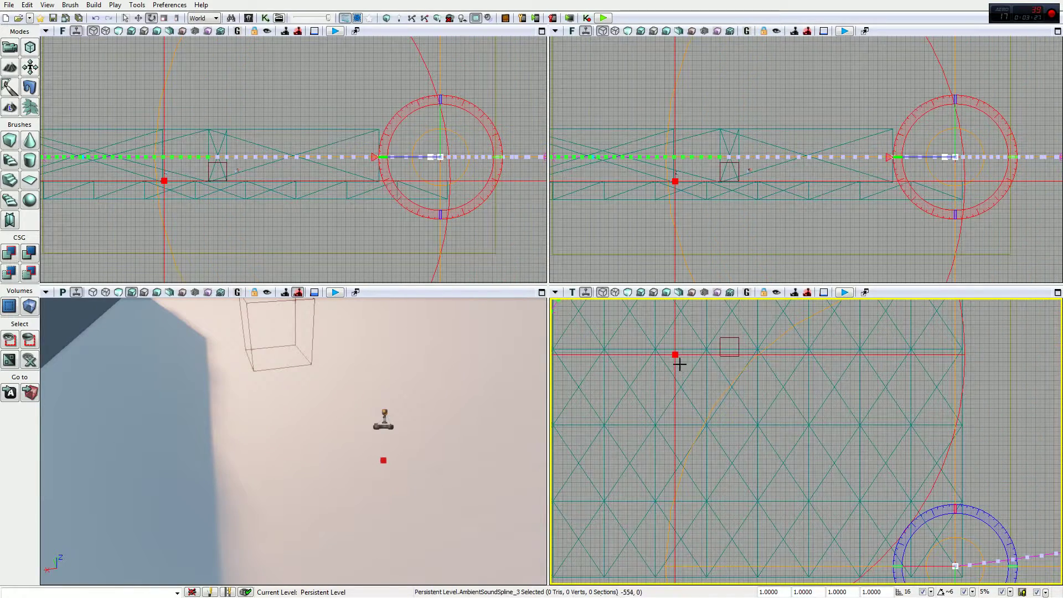
Reposition the test point between the spline's two ends to compare the affected points on both, with a brief level preview
{"action": "left_click_drag", "start_coordinate": [677, 357], "coordinate": [727, 446]}
{"action": "scroll", "coordinate": [706, 381], "scroll_direction": "down", "scroll_amount": 2}
{"action": "scroll", "coordinate": [707, 381], "scroll_direction": "down", "scroll_amount": 1}
{"action": "scroll", "coordinate": [707, 383], "scroll_direction": "down", "scroll_amount": 1}
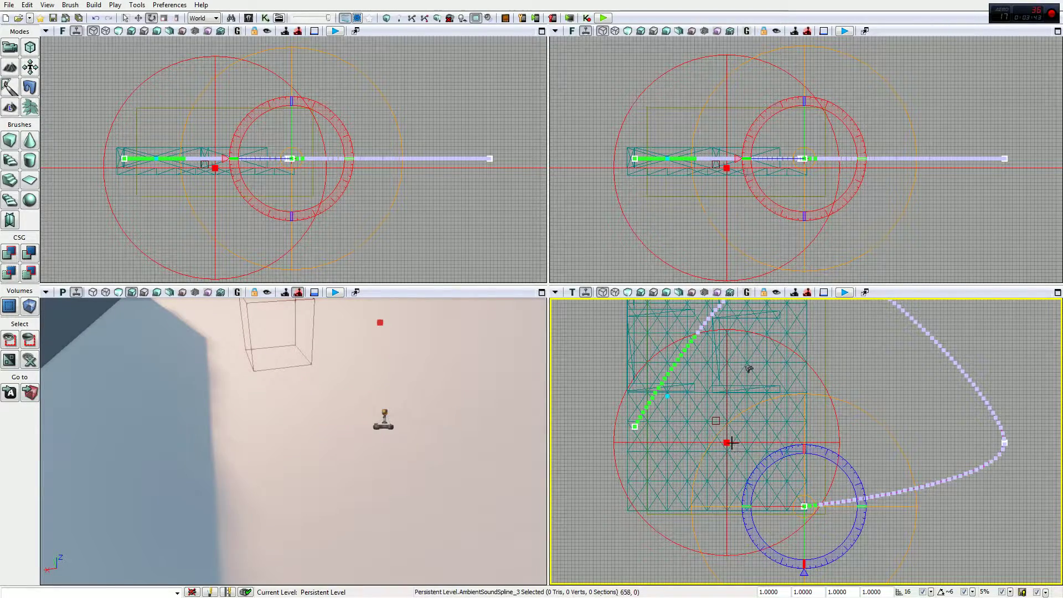
{"action": "left_click_drag", "start_coordinate": [733, 451], "coordinate": [747, 460]}
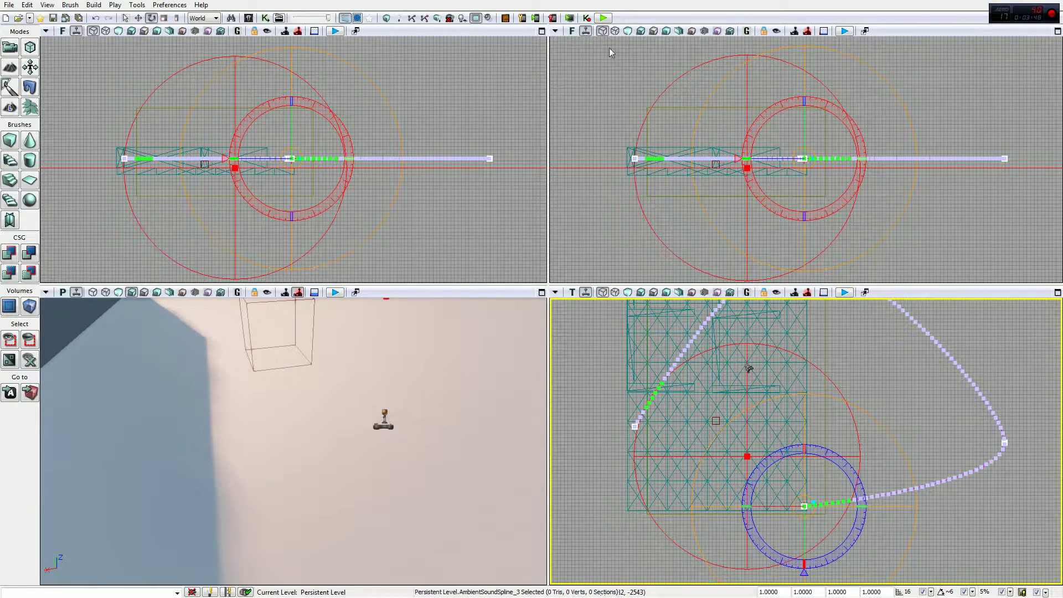
{"action": "left_click", "coordinate": [604, 18]}
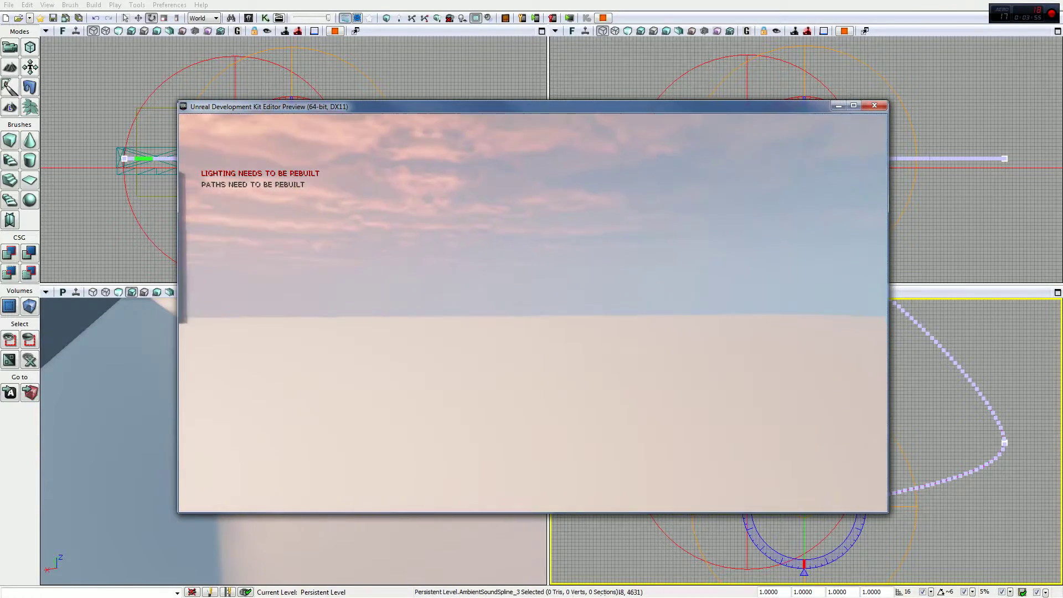
{"action": "key", "text": "Escape"}
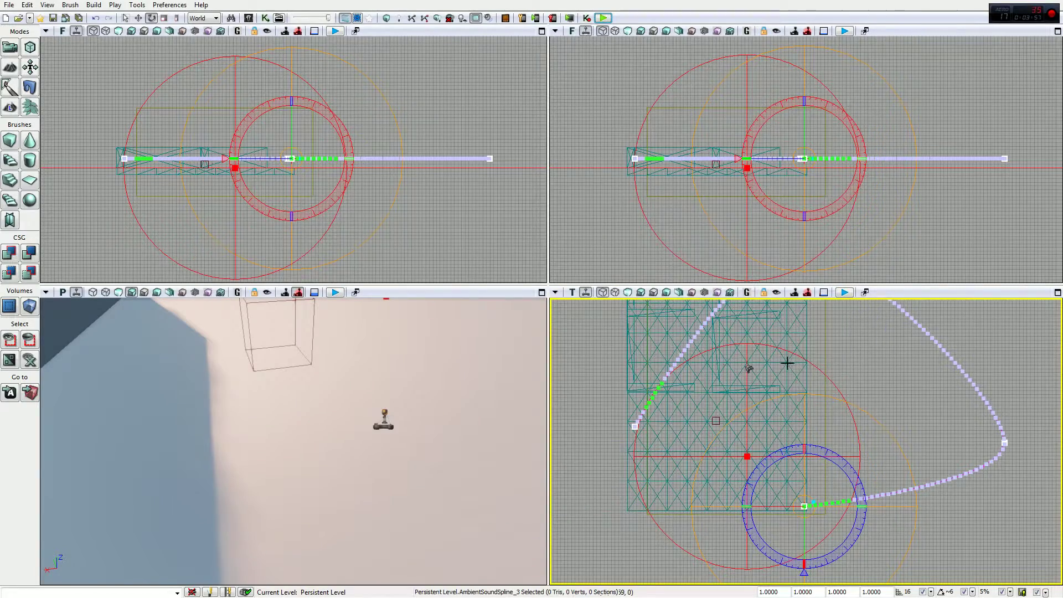
{"action": "left_click_drag", "start_coordinate": [756, 451], "coordinate": [722, 457], "text": "ctrl"}
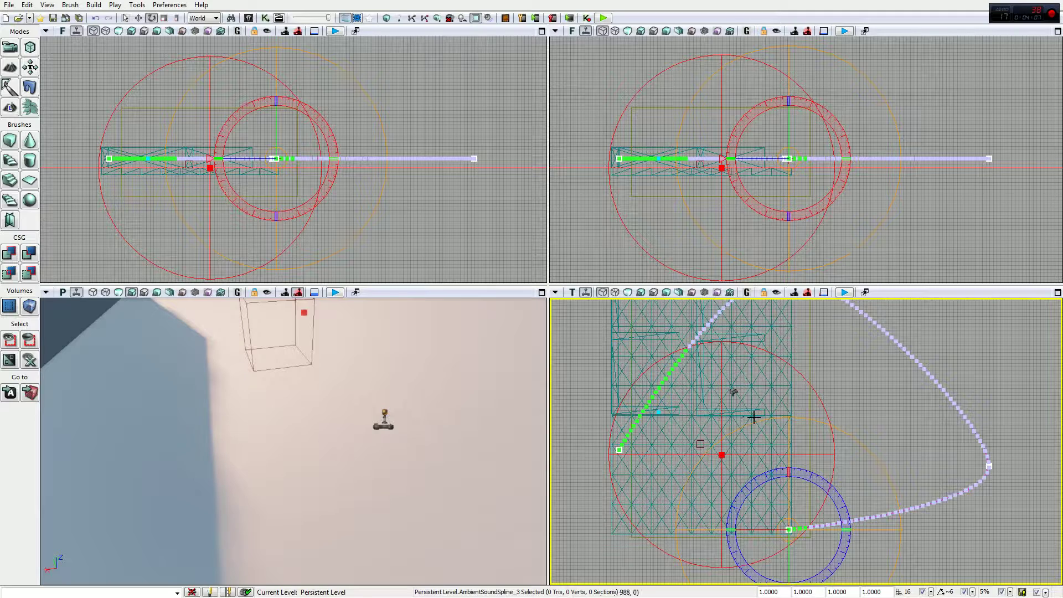
Preview the level and move around the walled area to listen to the ambient spline sound, ending the preview
{"action": "left_click", "coordinate": [602, 19]}
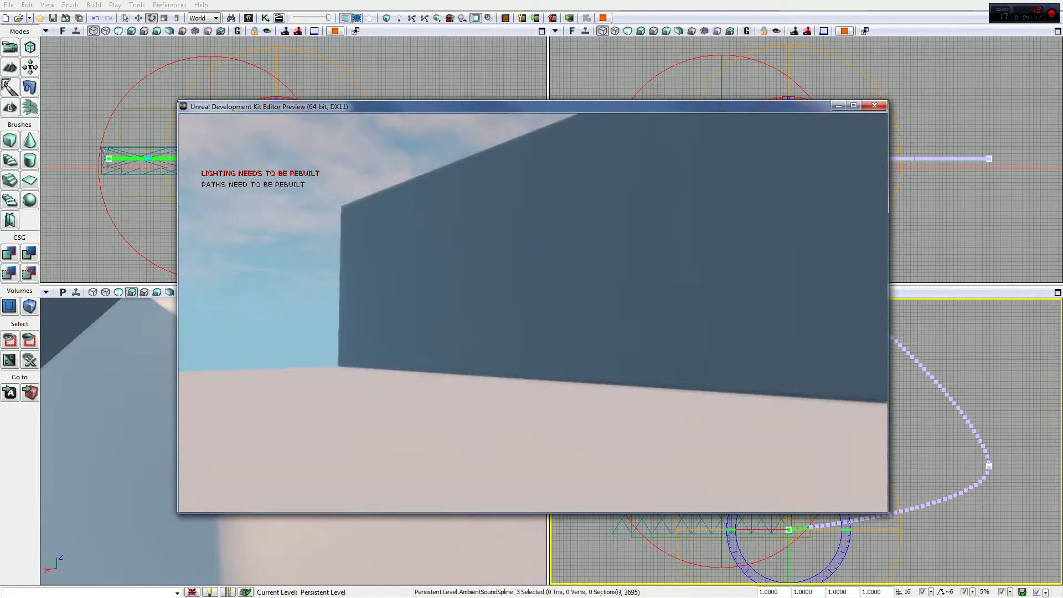
{"action": "key", "text": "w"}
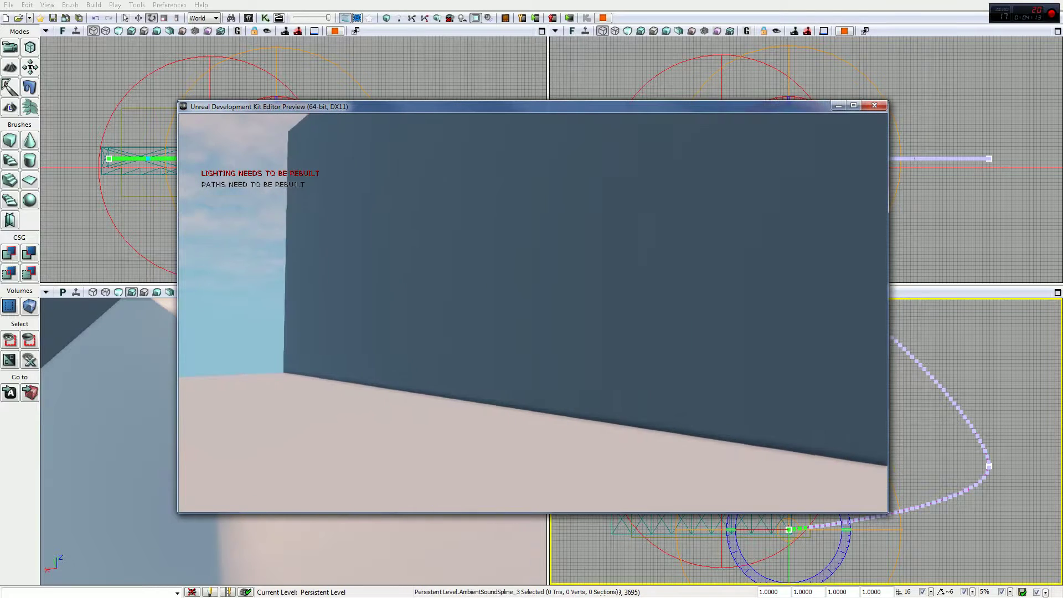
{"action": "key", "text": "s"}
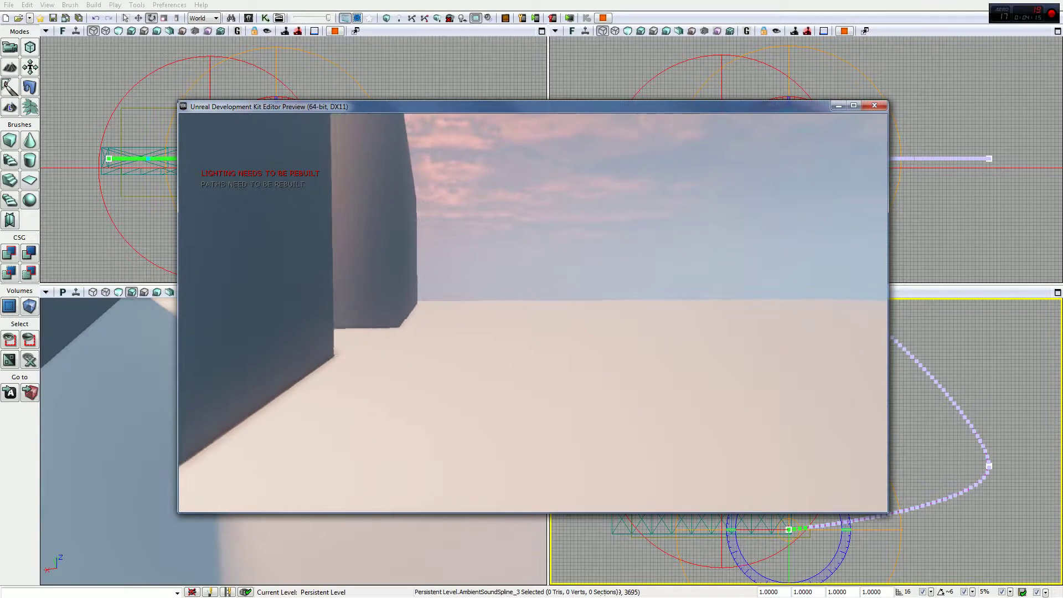
{"action": "key", "text": "w"}
{"action": "key", "text": "s"}
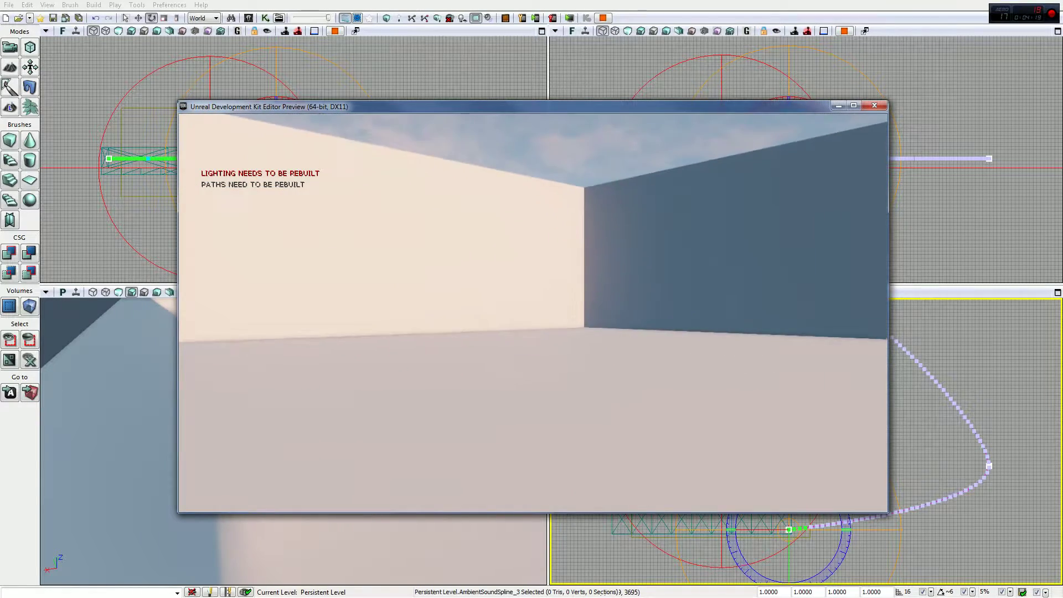
{"action": "key", "text": "Escape"}
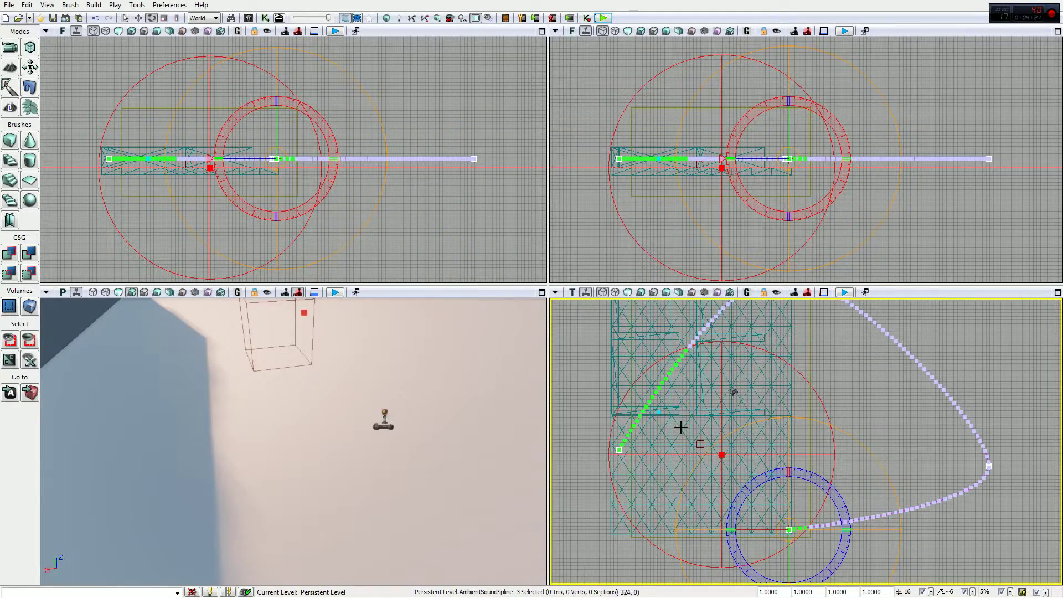
Open the AmbientSoundSpline's properties to examine its audio settings and the spline points near its end on the platform
{"action": "double_click", "coordinate": [619, 450]}
{"action": "left_click", "coordinate": [270, 152]}
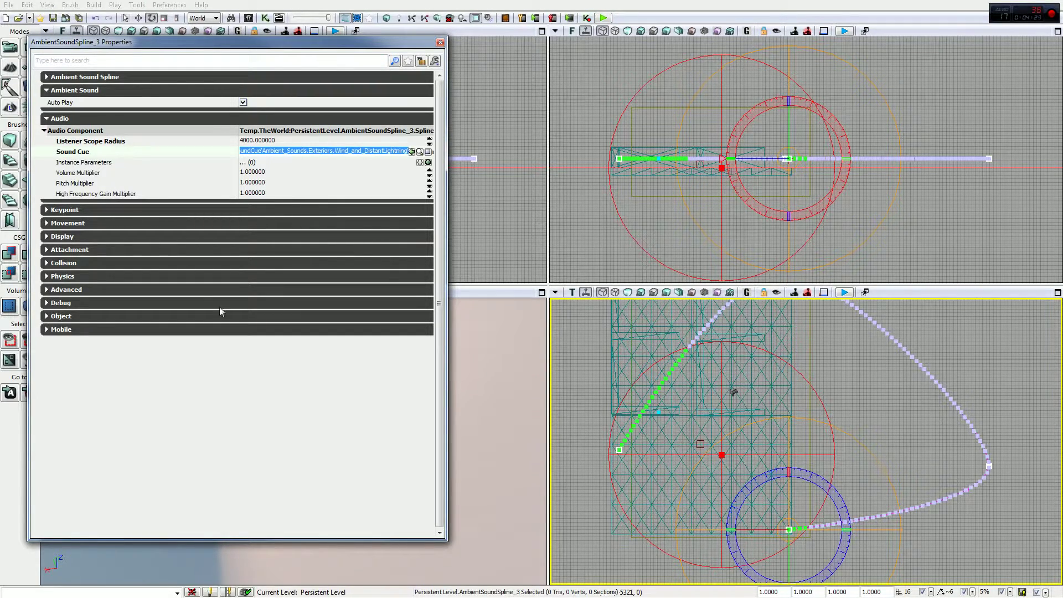
{"action": "scroll", "coordinate": [680, 463], "scroll_direction": "up", "scroll_amount": 8}
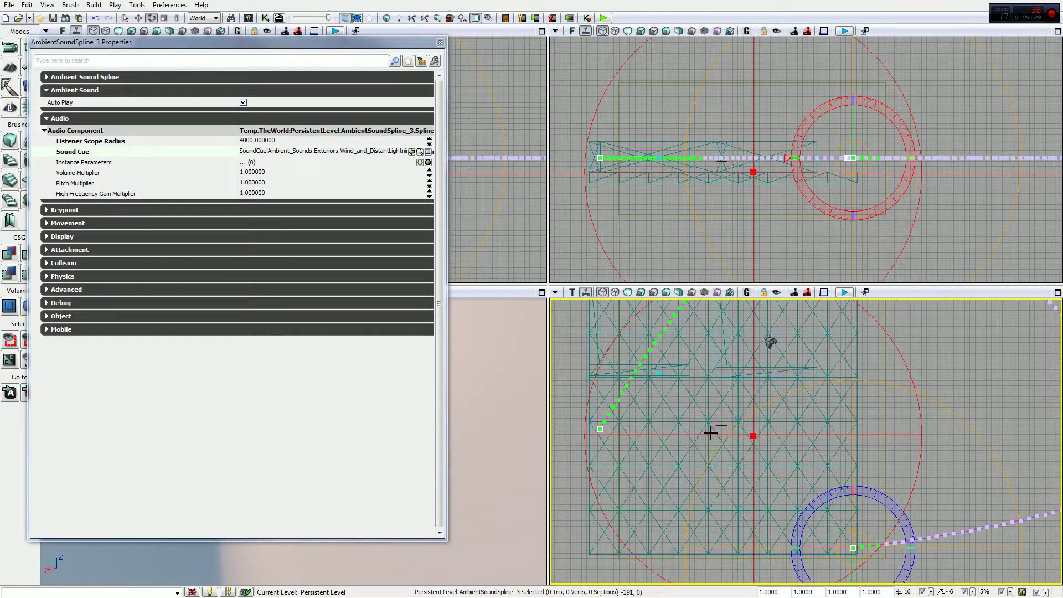
{"action": "left_click_drag", "start_coordinate": [636, 399], "coordinate": [856, 478]}
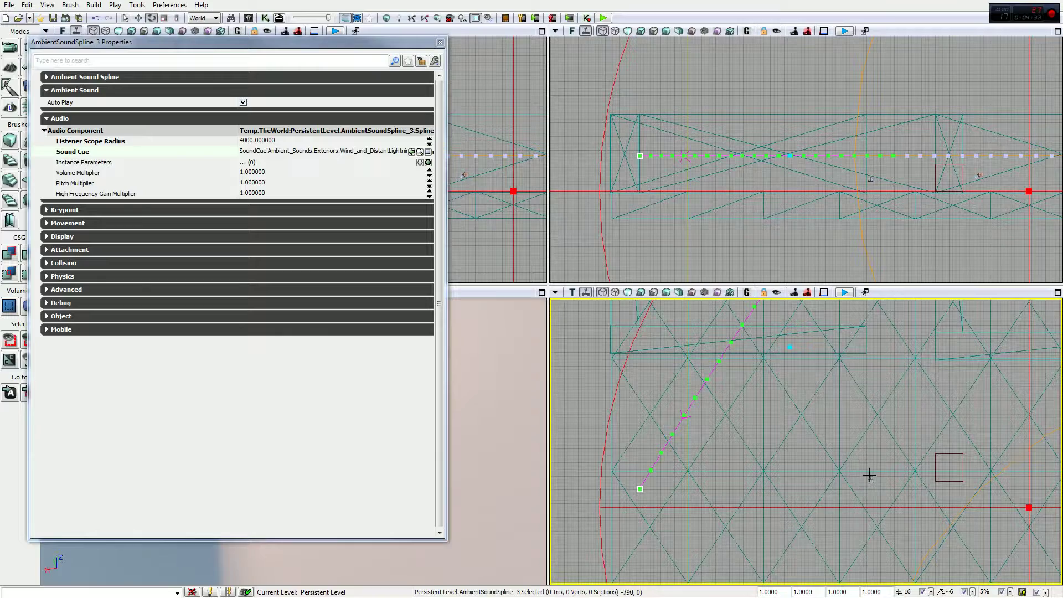
Select the PlayerStart beside the small brush on the platform and move the properties window clear of the perspective view
{"action": "left_click", "coordinate": [868, 475]}
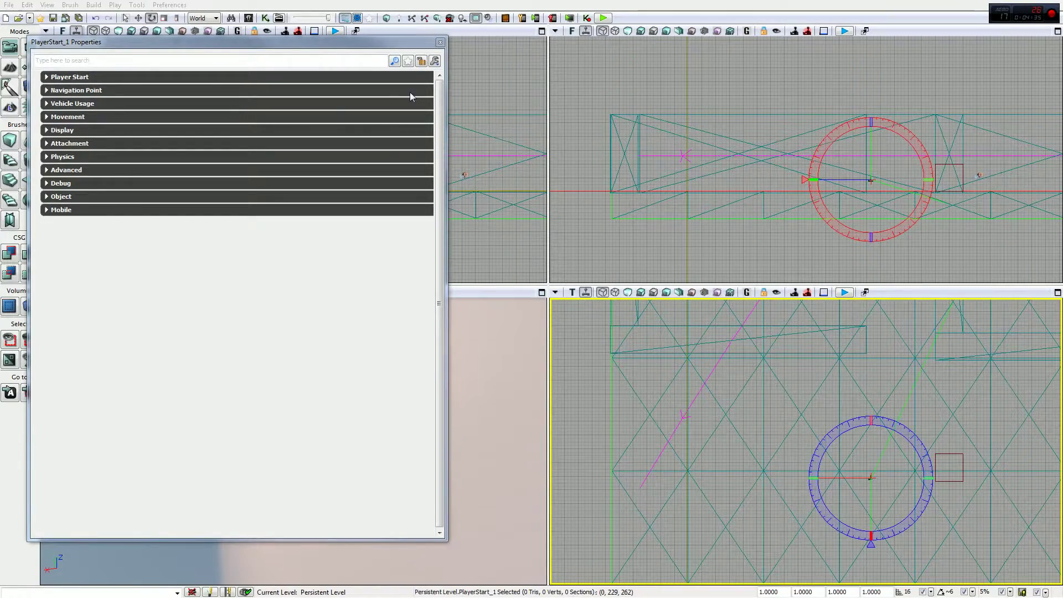
{"action": "left_click_drag", "start_coordinate": [410, 42], "coordinate": [527, 575]}
{"action": "left_click_drag", "start_coordinate": [503, 380], "coordinate": [503, 366]}
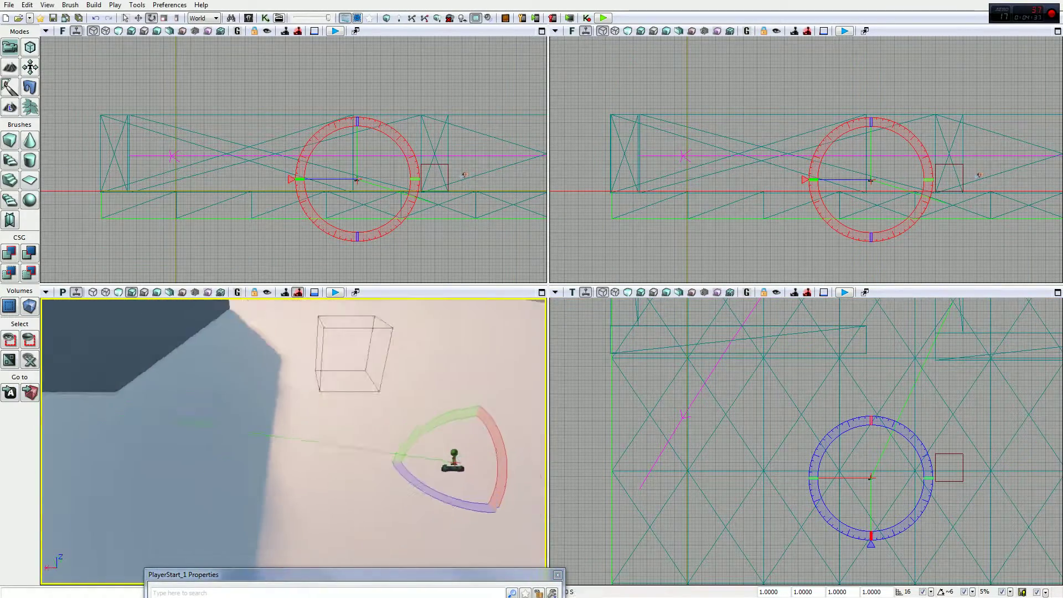
{"action": "right_click_drag", "start_coordinate": [504, 366], "coordinate": [287, 393]}
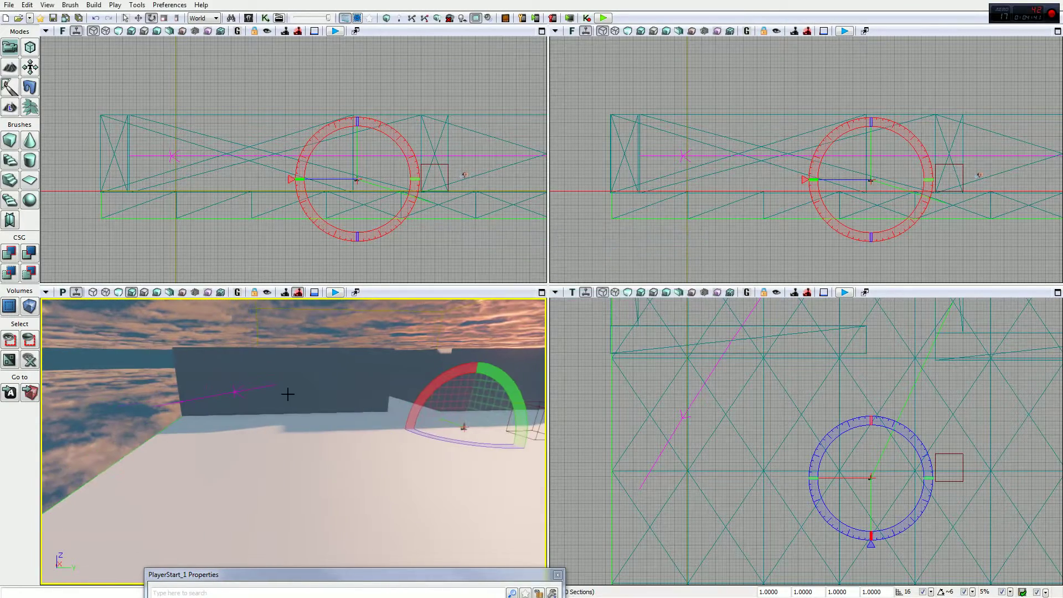
Preview the level and walk from the open platform through the walled rooms to compare the spline sound, ending the preview
{"action": "left_click", "coordinate": [604, 18]}
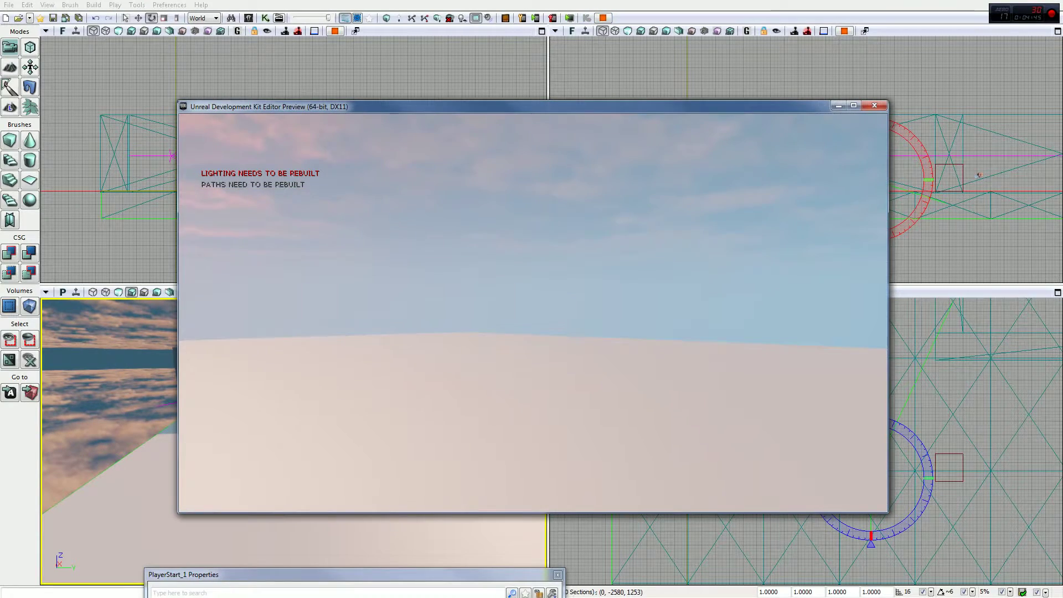
{"action": "mouse_move", "coordinate": [531, 310]}
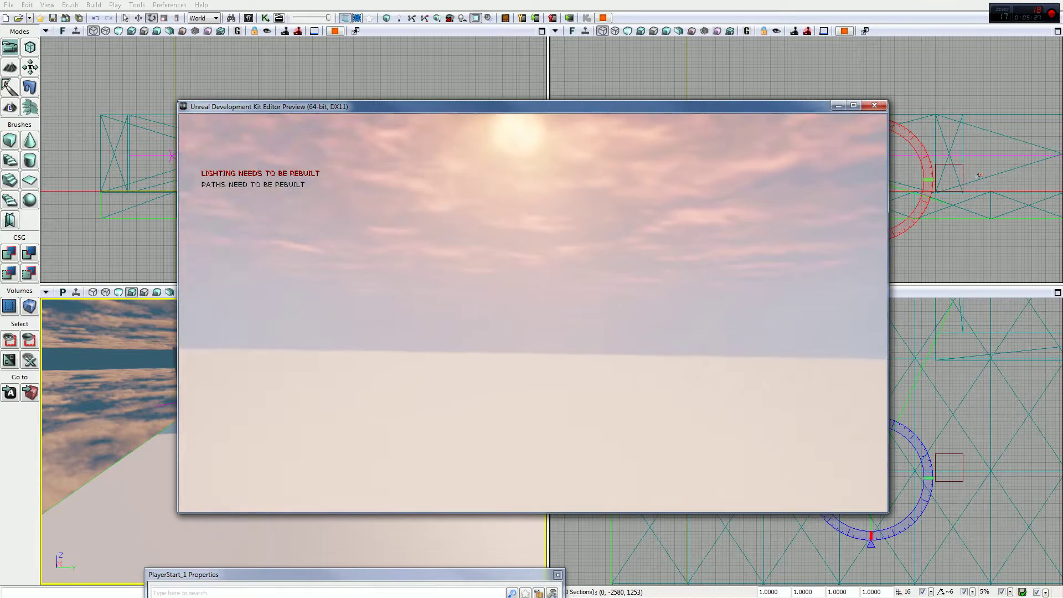
{"action": "key", "text": "w"}
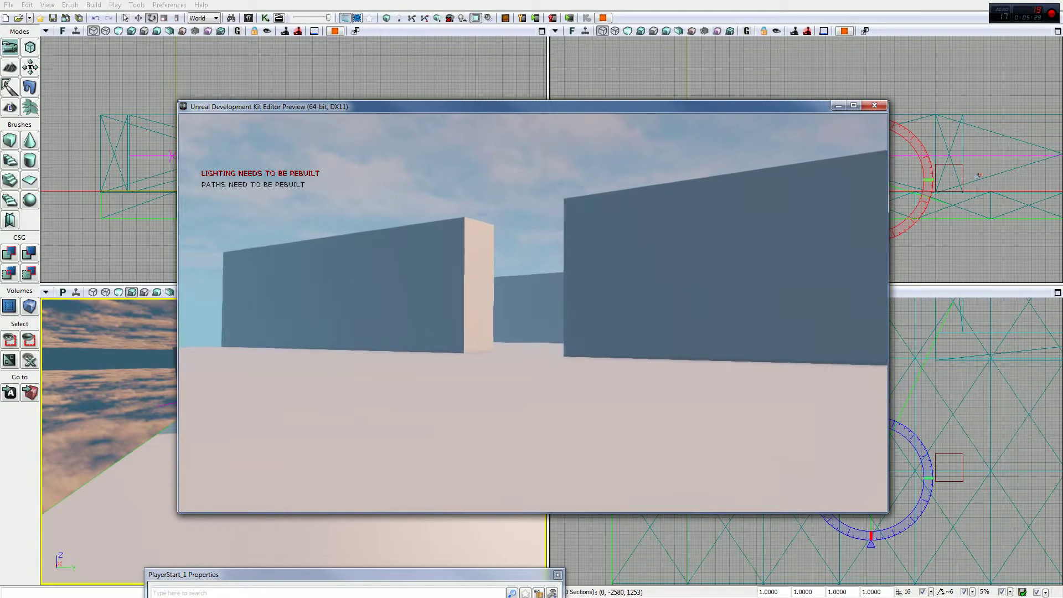
{"action": "key", "text": "w"}
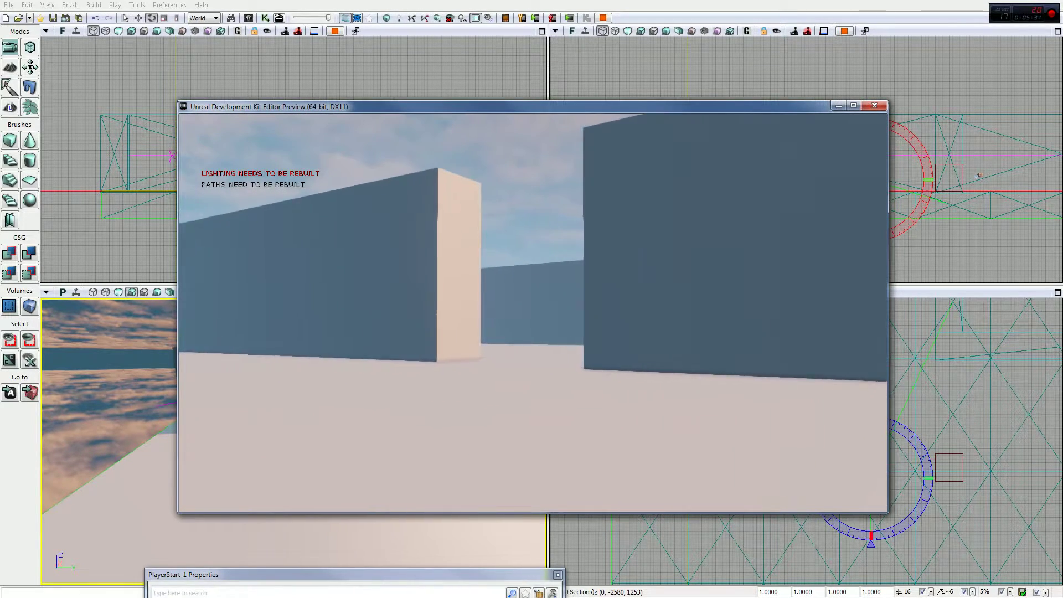
{"action": "key", "text": "w"}
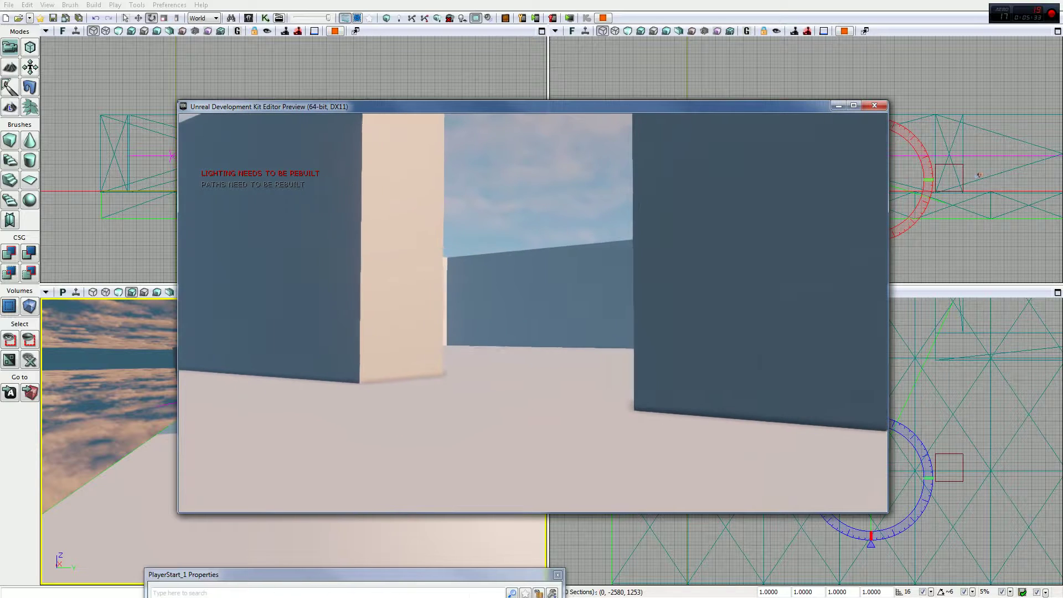
{"action": "key", "text": "w"}
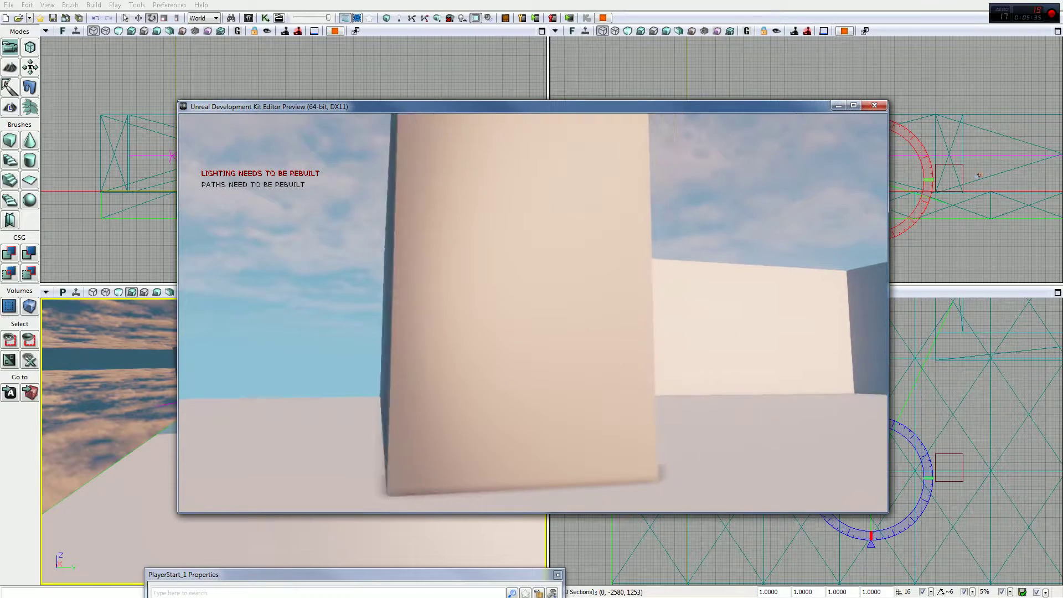
{"action": "key", "text": "w"}
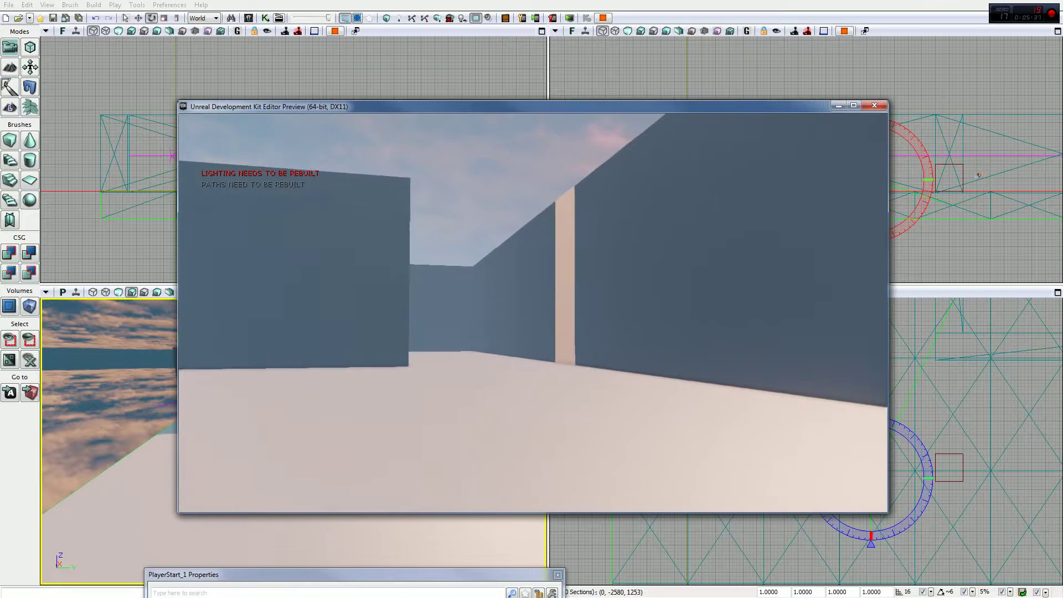
{"action": "key", "text": "w"}
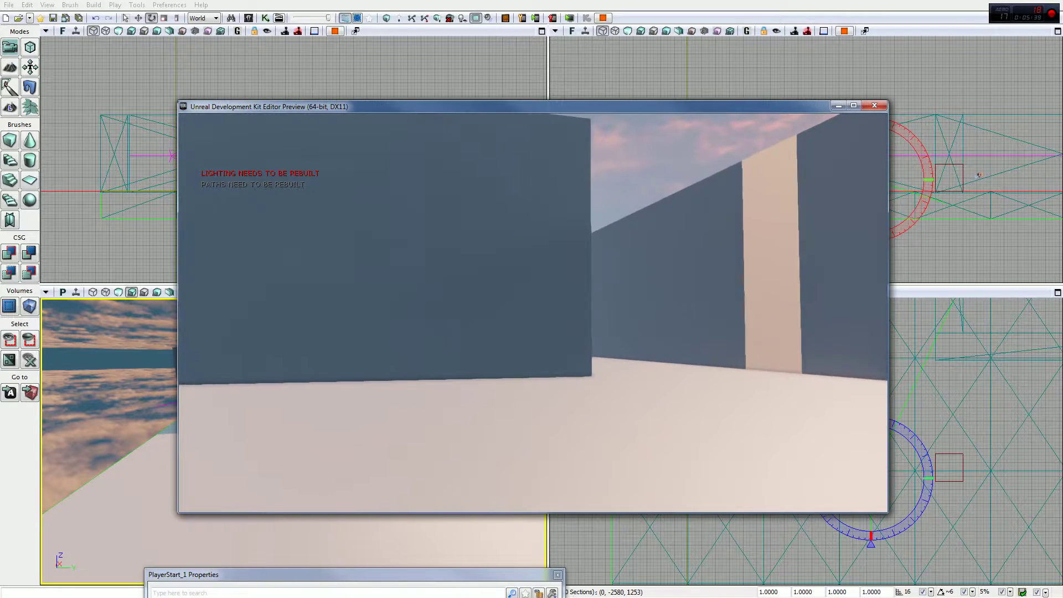
{"action": "key", "text": "w"}
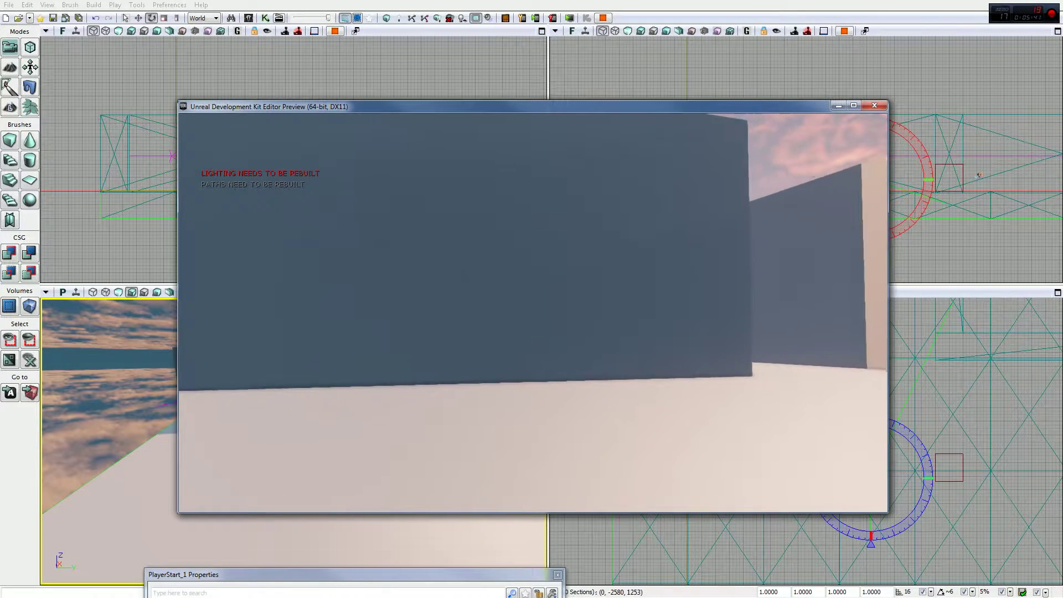
{"action": "key", "text": "w"}
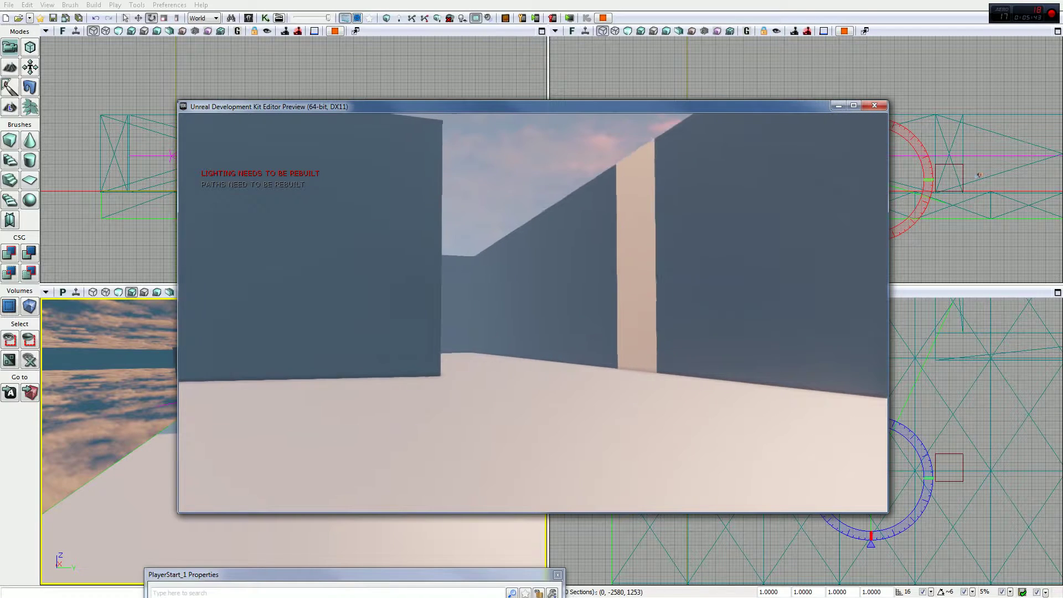
{"action": "key", "text": "w"}
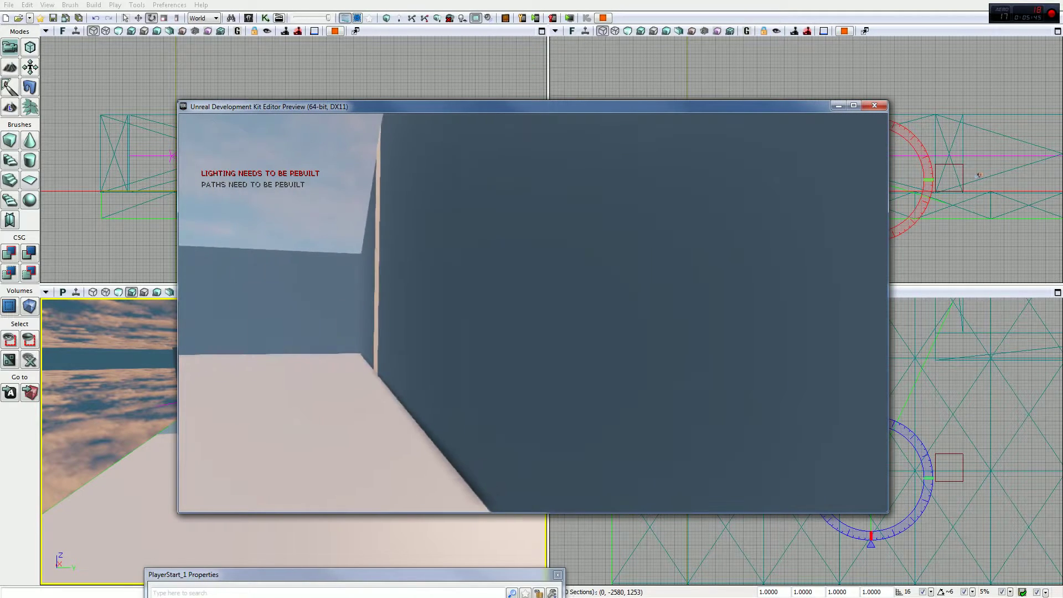
{"action": "key", "text": "w"}
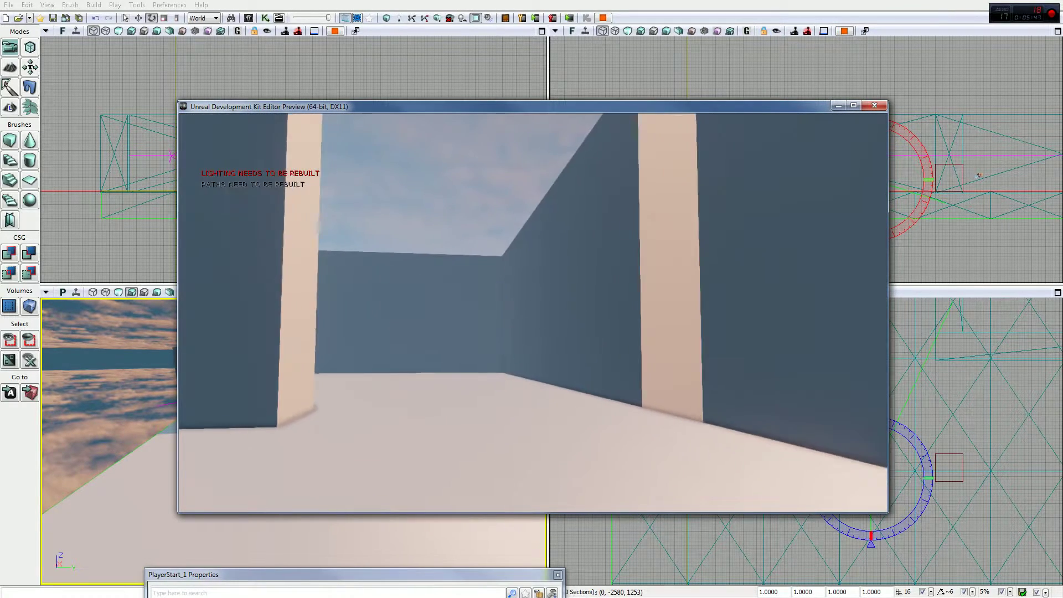
{"action": "key", "text": "w"}
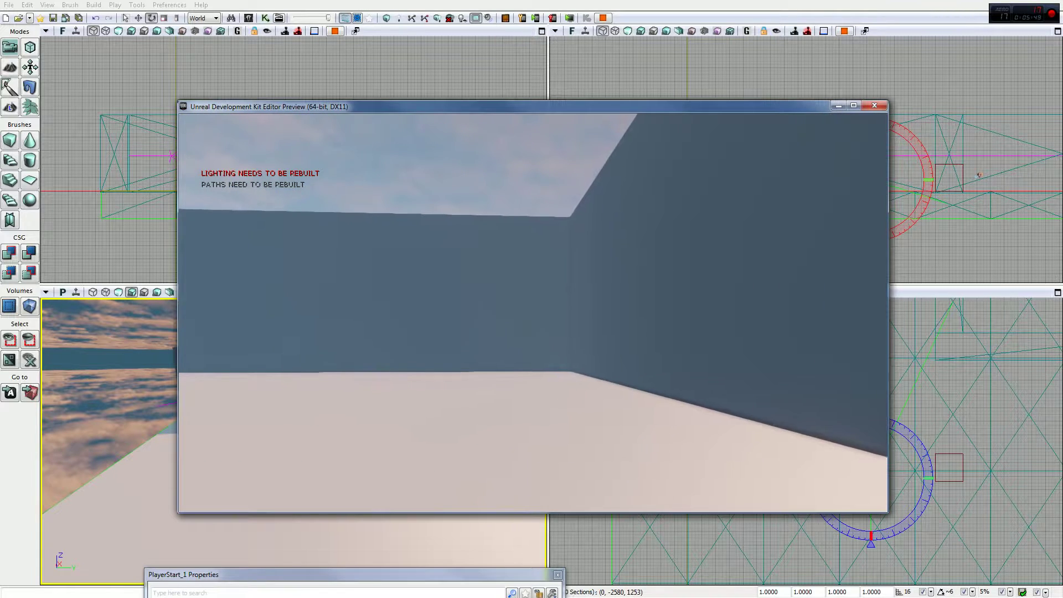
{"action": "key", "text": "w"}
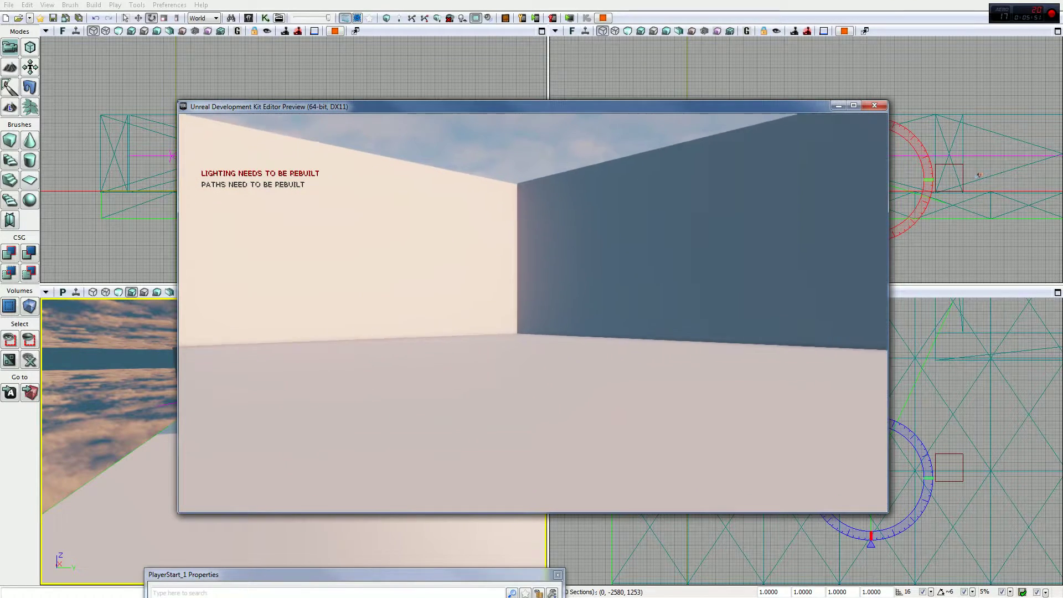
{"action": "key", "text": "w"}
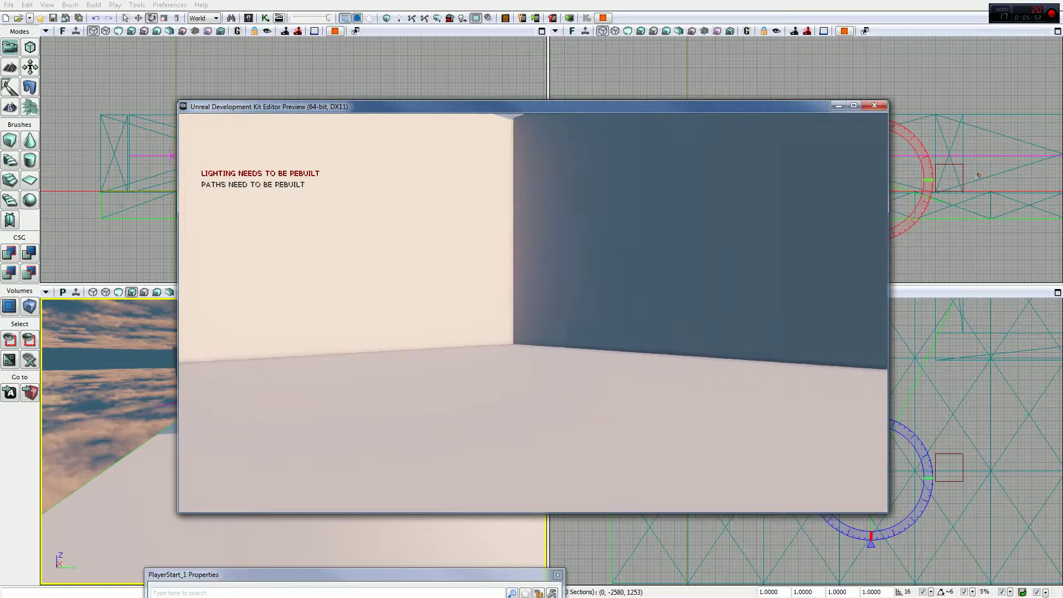
{"action": "key", "text": "w"}
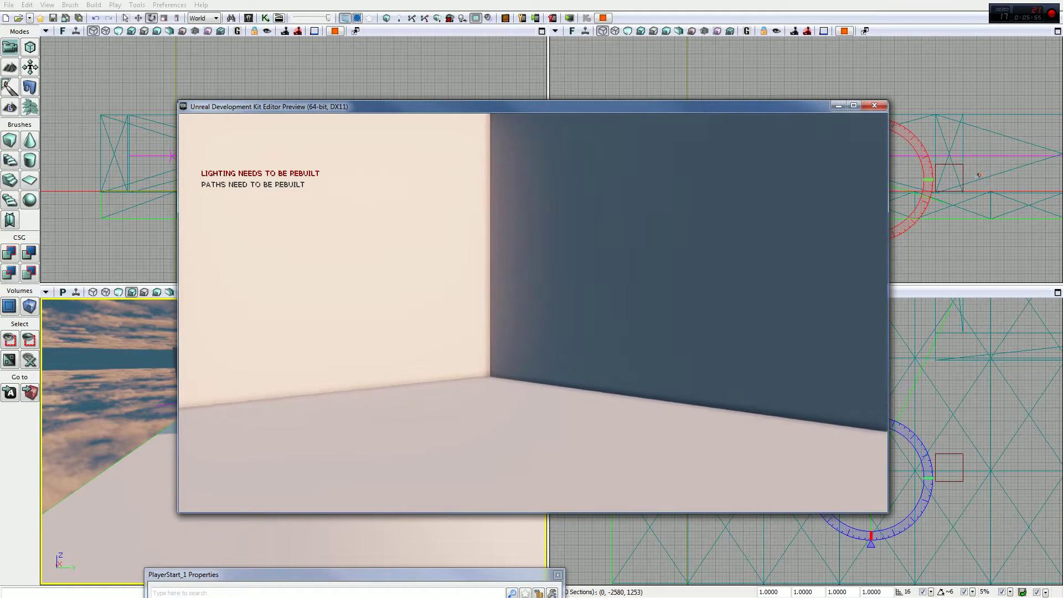
{"action": "key", "text": "s"}
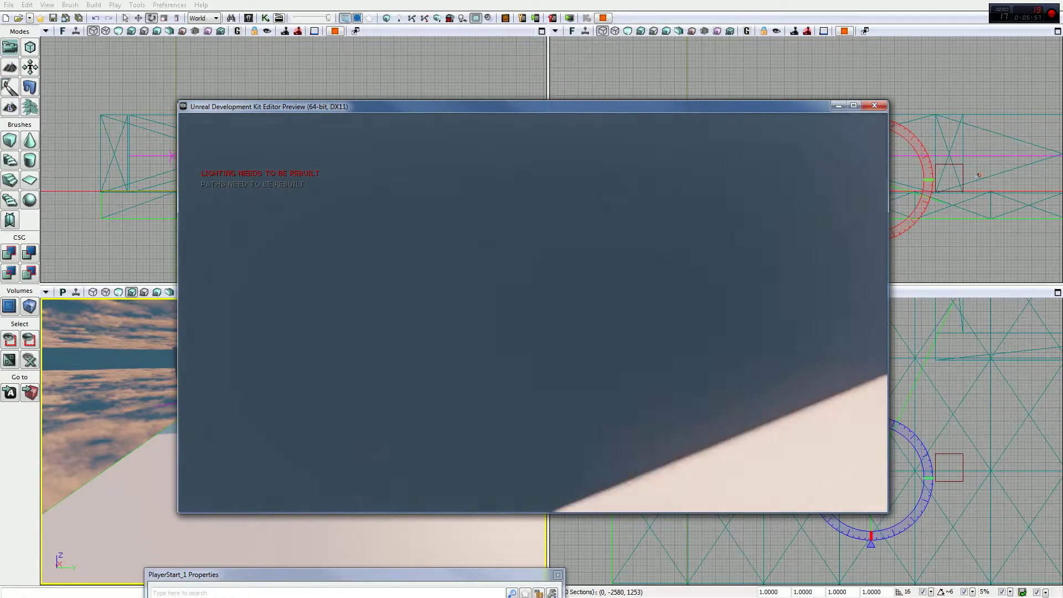
{"action": "key", "text": "Escape"}
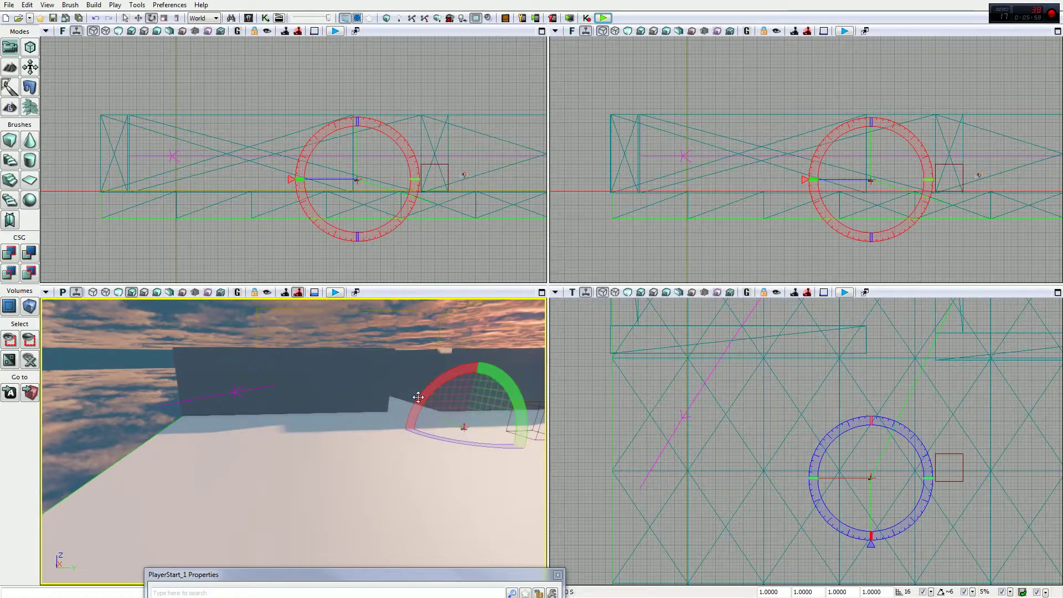
Examine the walled rooms from above and bring up the list of volume types to locate ReverbVolume
{"action": "left_click_drag", "start_coordinate": [422, 399], "coordinate": [342, 364]}
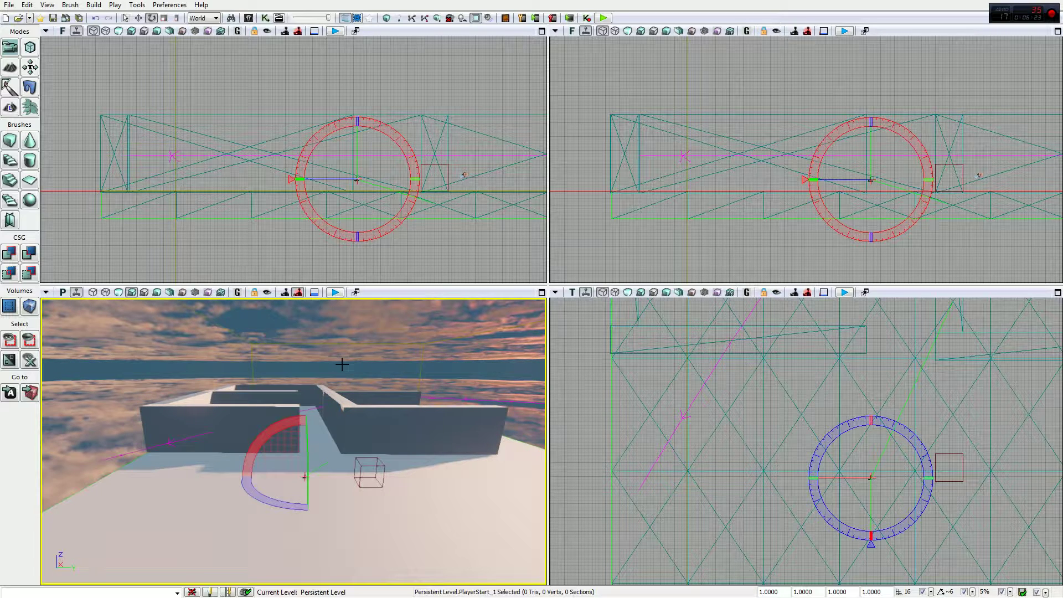
{"action": "left_click_drag", "start_coordinate": [219, 427], "coordinate": [276, 491]}
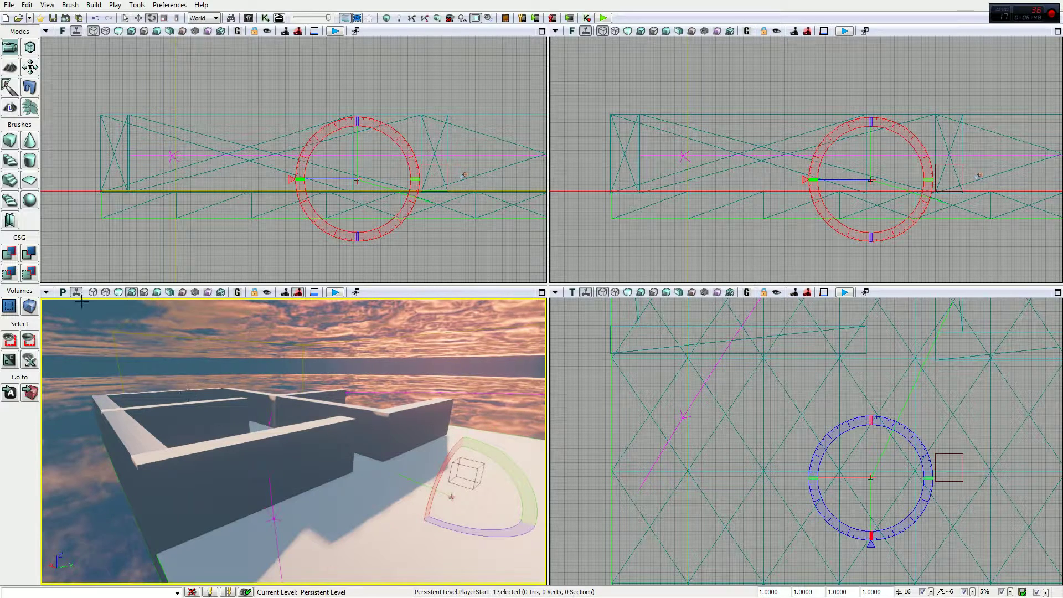
{"action": "left_click", "coordinate": [31, 308]}
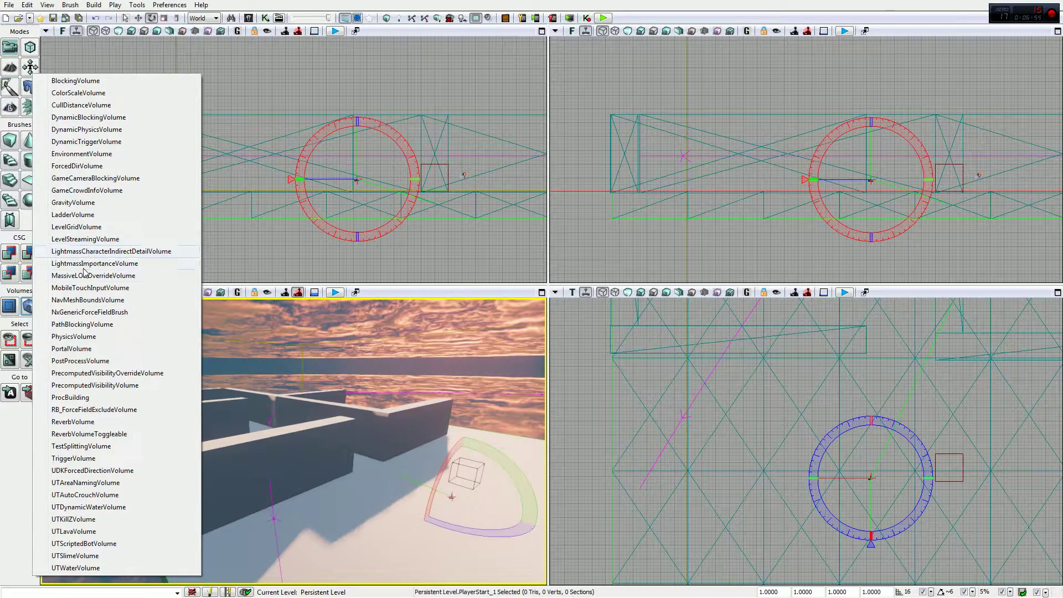
{"action": "left_click", "coordinate": [101, 422]}
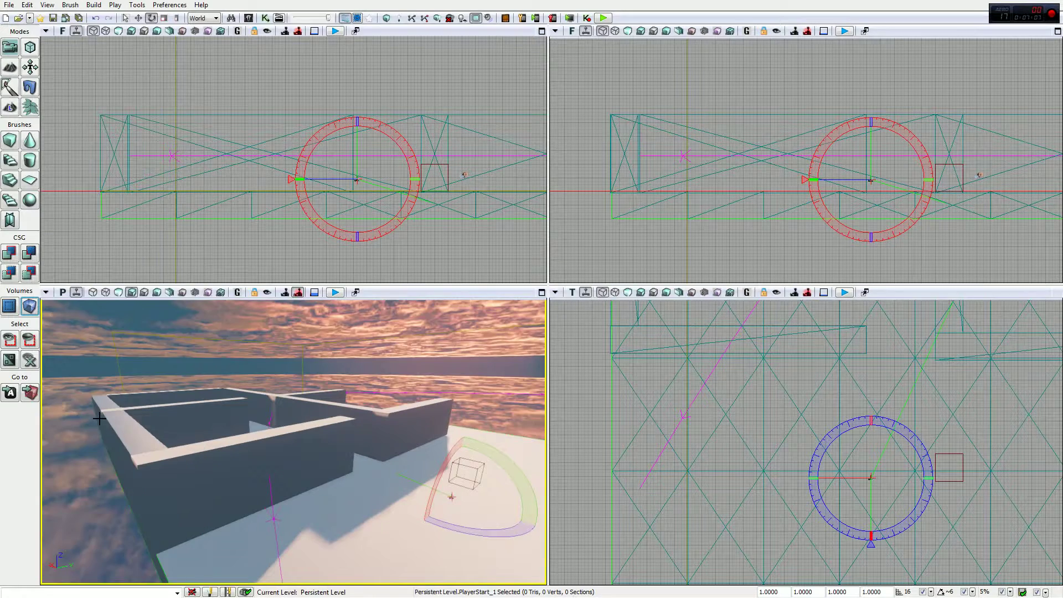
Select the PlayerStart with the translation tool and raise it high above the platform
{"action": "left_click_drag", "start_coordinate": [293, 438], "coordinate": [344, 467]}
{"action": "left_click", "coordinate": [341, 473]}
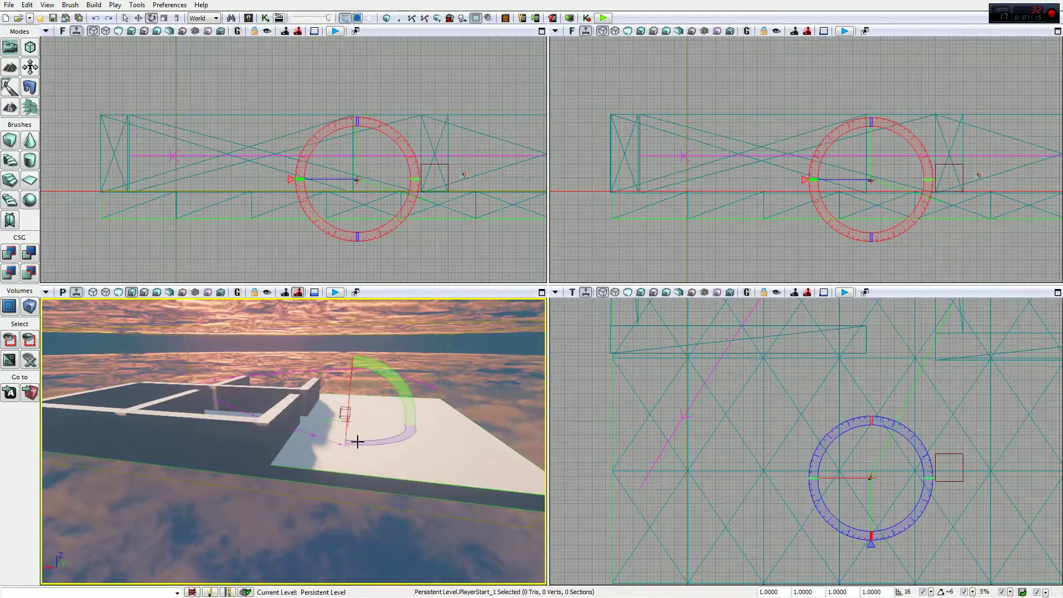
{"action": "left_click", "coordinate": [348, 417]}
{"action": "key", "text": "w"}
{"action": "left_click_drag", "start_coordinate": [351, 380], "coordinate": [359, 279]}
{"action": "key", "text": "d"}
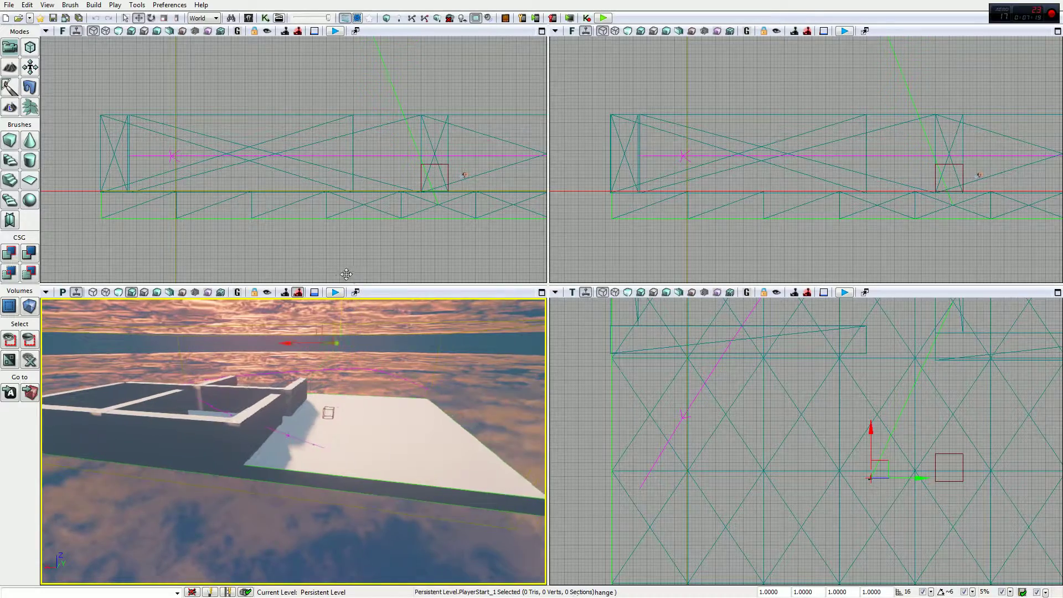
Shift the PlayerStart sideways over the small brush and lower it to just above the walls
{"action": "right_click_drag", "start_coordinate": [355, 344], "coordinate": [310, 308]}
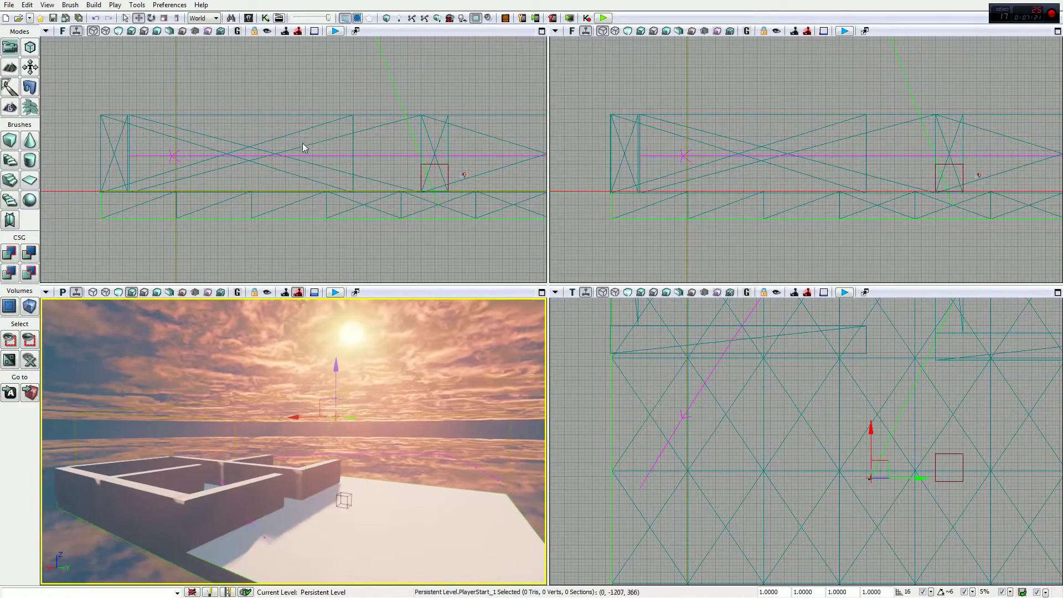
{"action": "scroll", "coordinate": [304, 147], "scroll_direction": "down", "scroll_amount": 3}
{"action": "left_click_drag", "start_coordinate": [291, 171], "coordinate": [416, 120]}
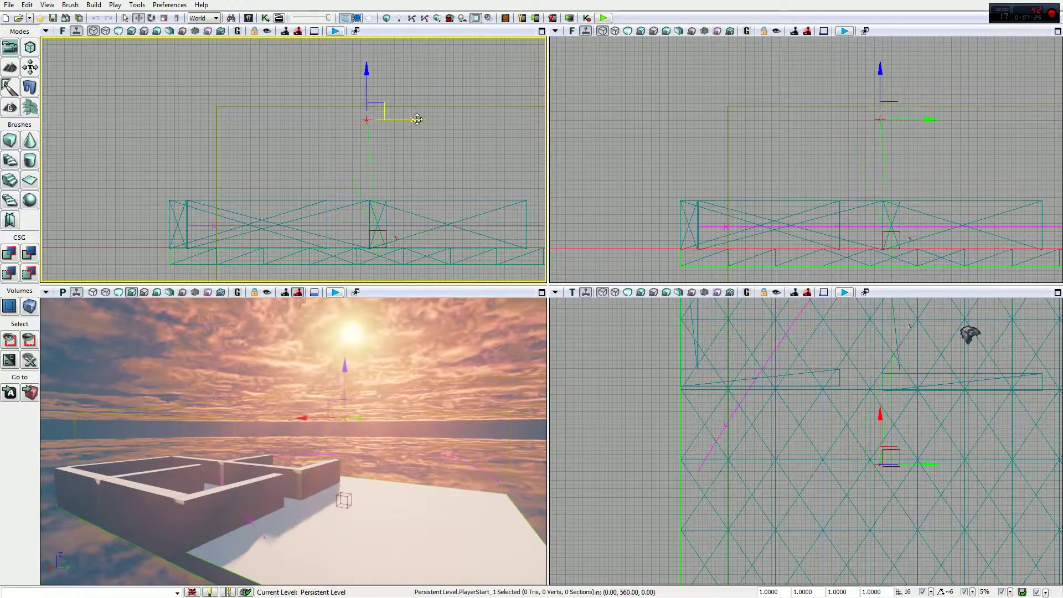
{"action": "left_click_drag", "start_coordinate": [366, 72], "coordinate": [362, 154]}
{"action": "right_click_drag", "start_coordinate": [294, 441], "coordinate": [354, 471]}
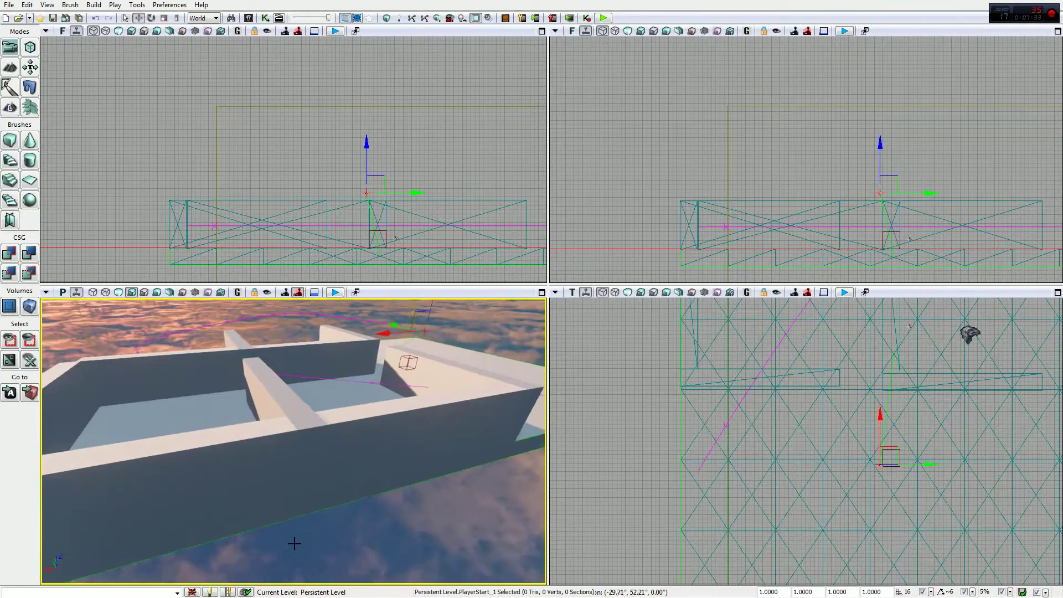
{"action": "key", "text": "F4"}
{"action": "left_click_drag", "start_coordinate": [301, 578], "coordinate": [692, 72]}
{"action": "left_click", "coordinate": [949, 69]}
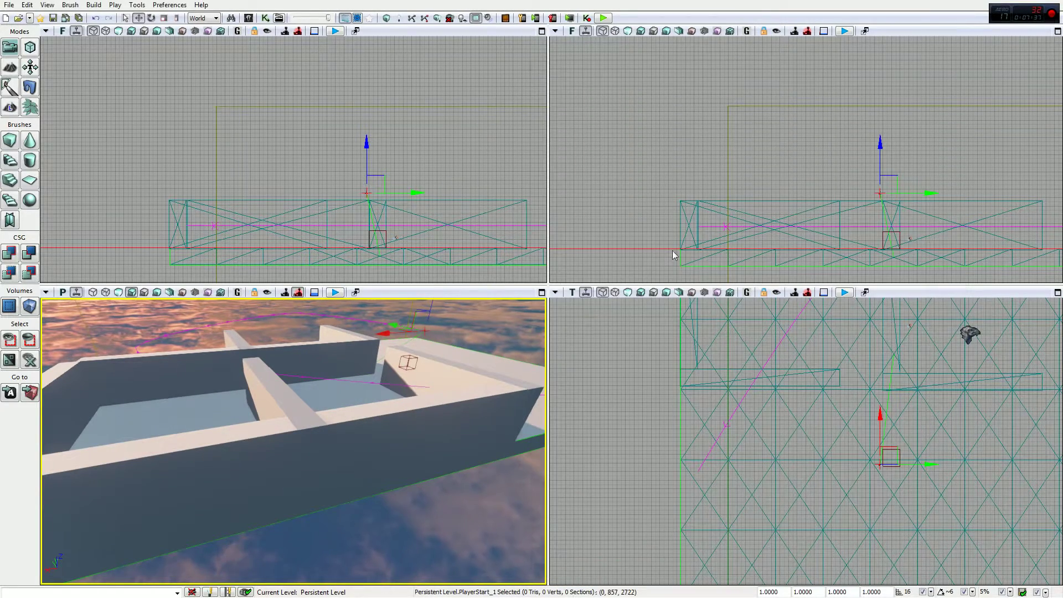
{"action": "left_click", "coordinate": [423, 481]}
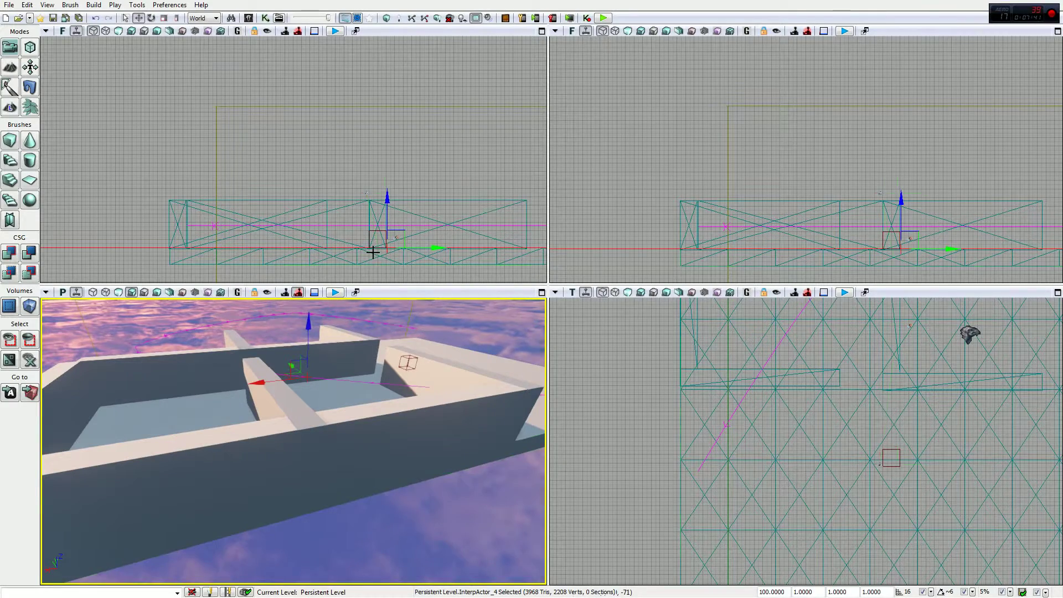
{"action": "left_click", "coordinate": [367, 194]}
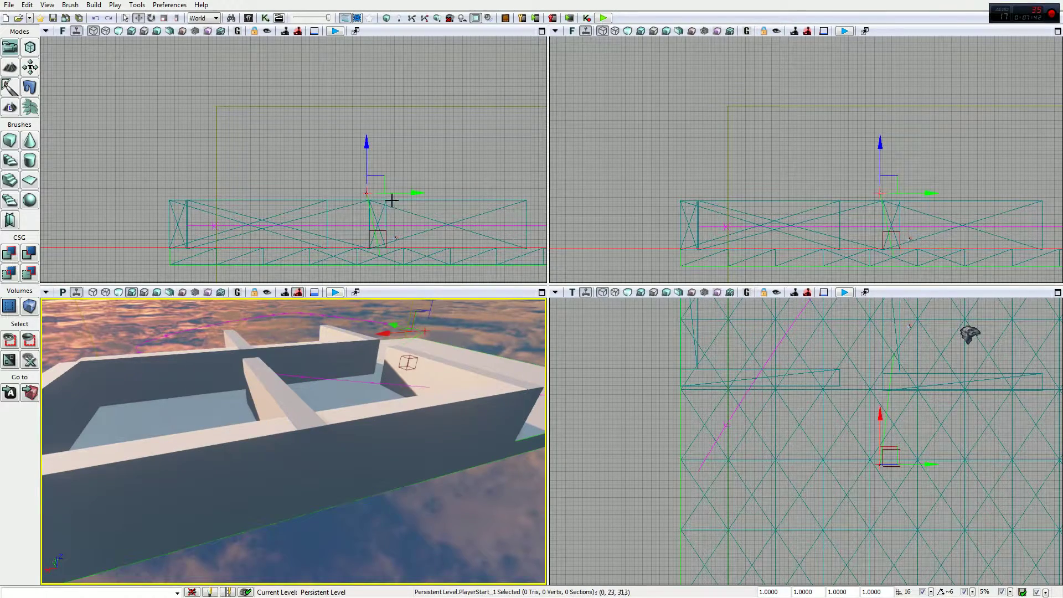
{"action": "left_click", "coordinate": [376, 265]}
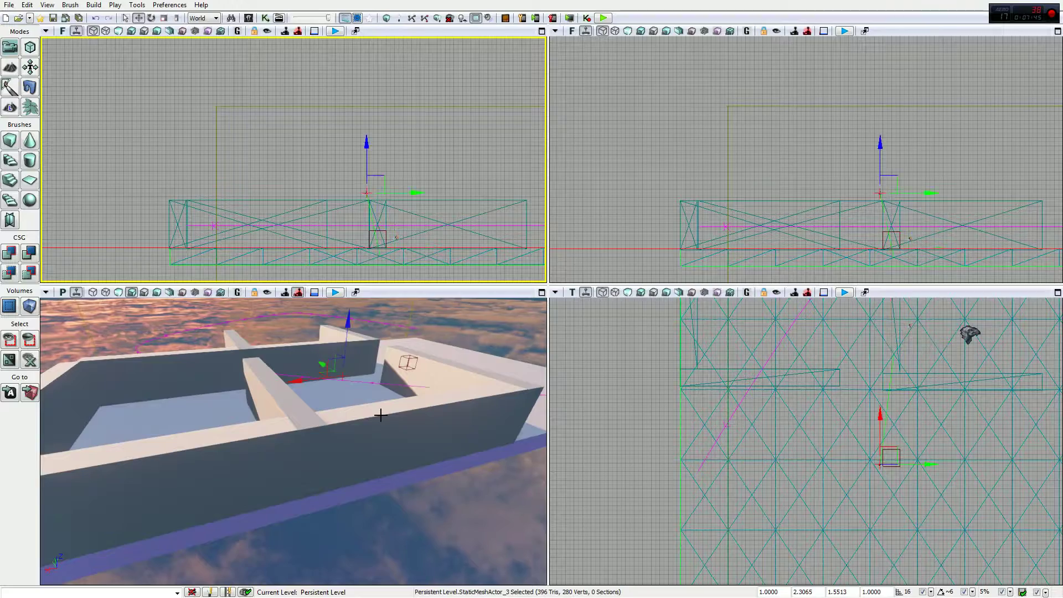
Undo the selection changes and the PlayerStart moves, returning it to the platform beside the small brush
{"action": "key", "text": "ctrl+z"}
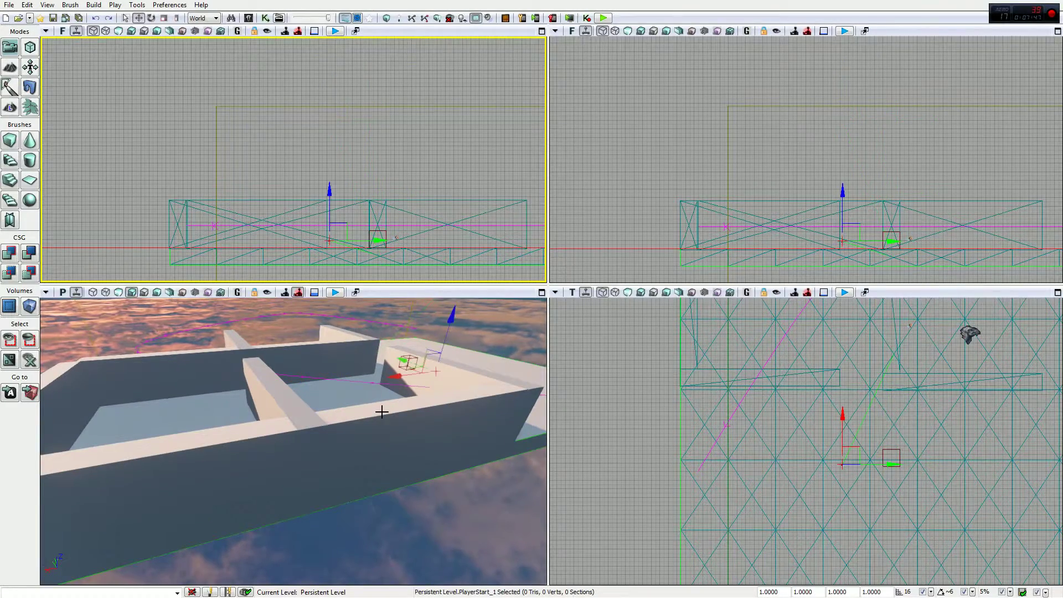
{"action": "key", "text": "ctrl+z"}
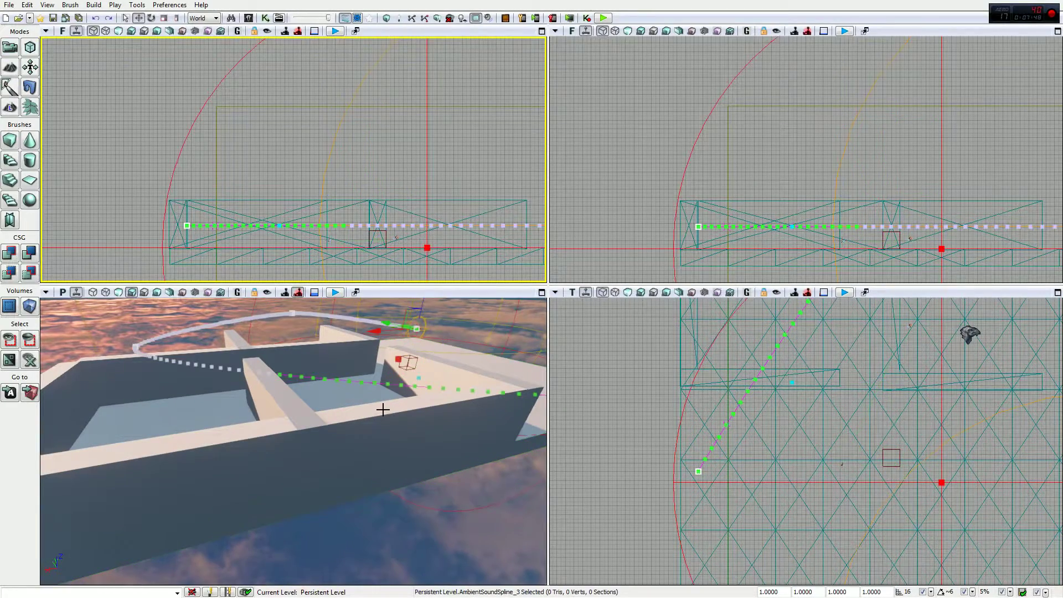
Add a ReverbVolume from the small builder brush on the platform
{"action": "left_click", "coordinate": [392, 367]}
{"action": "right_click_drag", "start_coordinate": [392, 368], "coordinate": [416, 352]}
{"action": "right_click", "coordinate": [29, 307]}
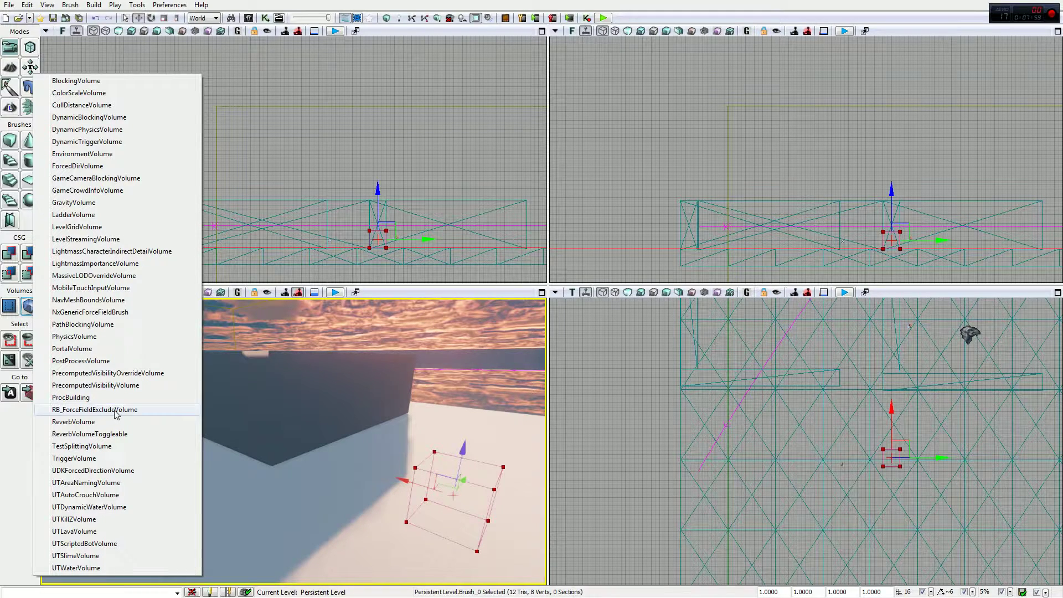
{"action": "left_click", "coordinate": [109, 423]}
Move the builder brush along the X axis clear of the new reverb volume, and select the volume
{"action": "mouse_move", "coordinate": [458, 403]}
{"action": "right_mouse_down"}
{"action": "mouse_move", "coordinate": [466, 419]}
{"action": "mouse_move", "coordinate": [487, 408]}
{"action": "right_mouse_up"}
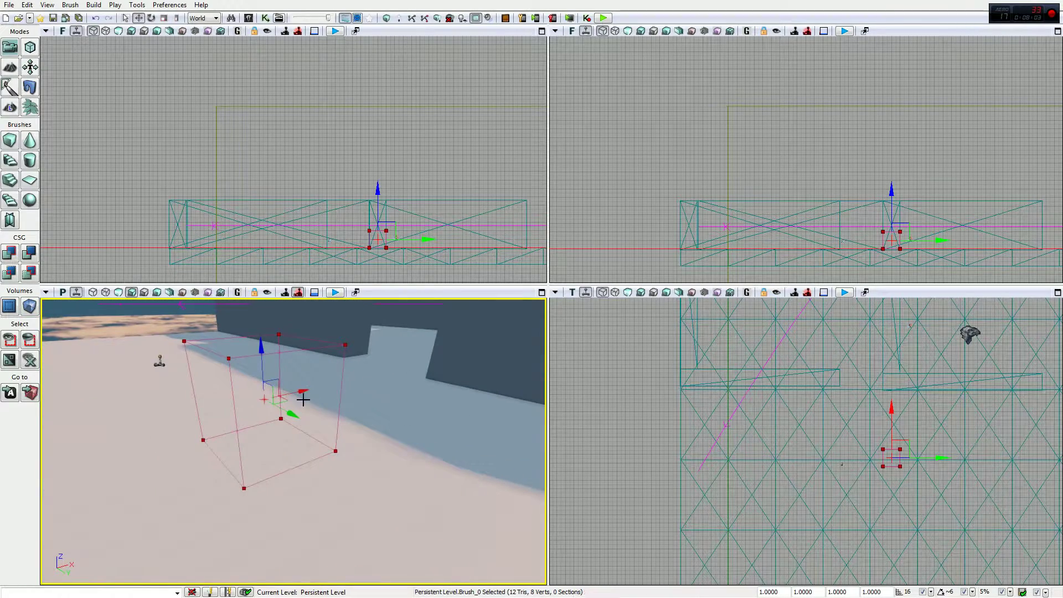
{"action": "mouse_move", "coordinate": [262, 398]}
{"action": "right_mouse_down"}
{"action": "mouse_move", "coordinate": [304, 348]}
{"action": "mouse_move", "coordinate": [313, 383]}
{"action": "right_mouse_up"}
{"action": "left_click", "coordinate": [304, 346]}
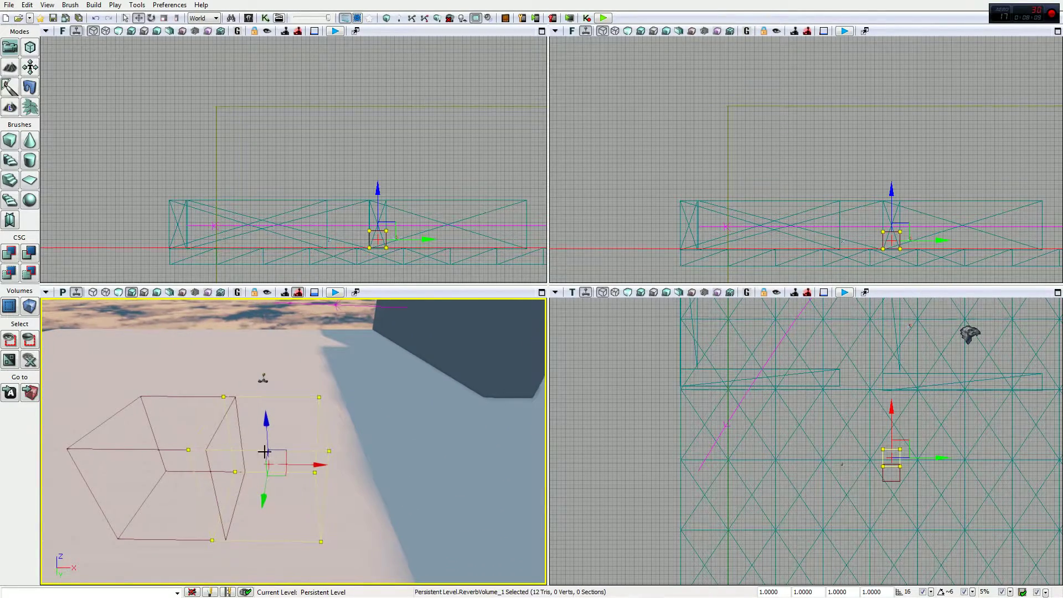
{"action": "left_click", "coordinate": [162, 450]}
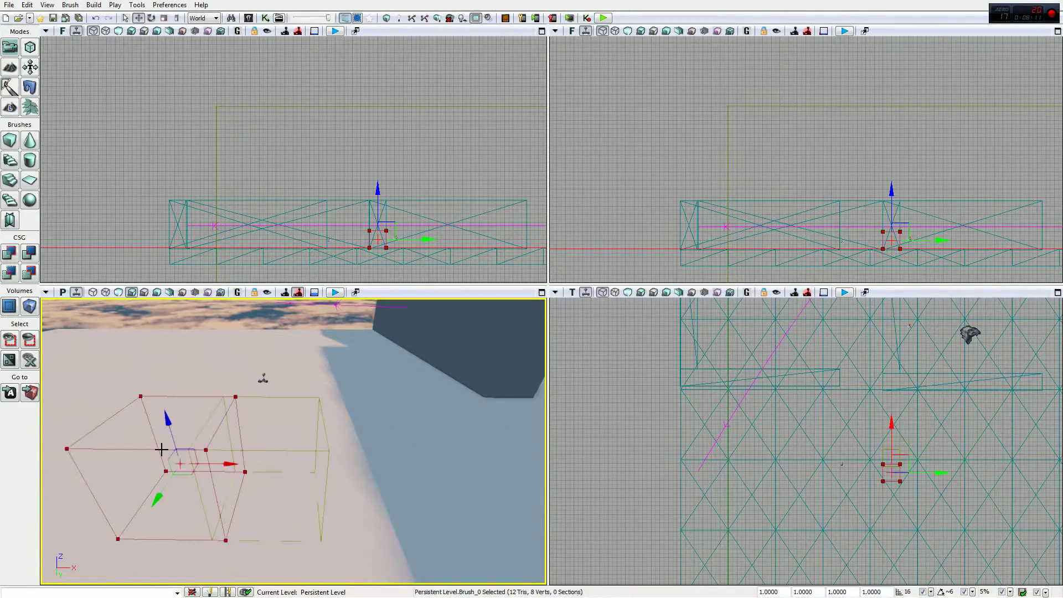
{"action": "right_click_drag", "start_coordinate": [224, 465], "coordinate": [235, 462], "text": "ctrl"}
{"action": "left_click", "coordinate": [232, 449]}
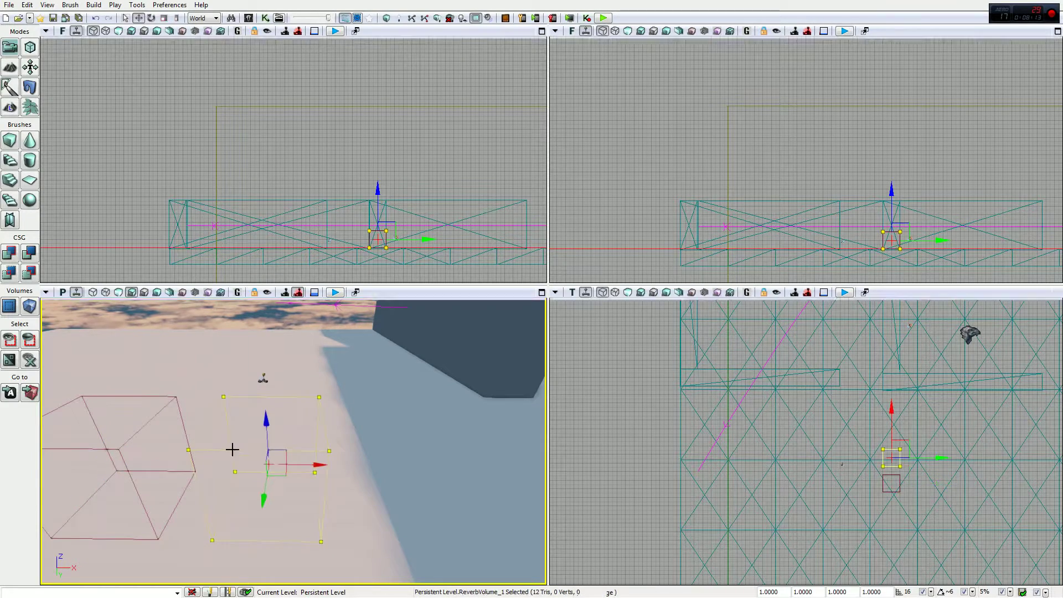
Open the reverb volume's properties and examine Priority, the Reverb Type presets, Volume and Fade Time
{"action": "key", "text": "F4"}
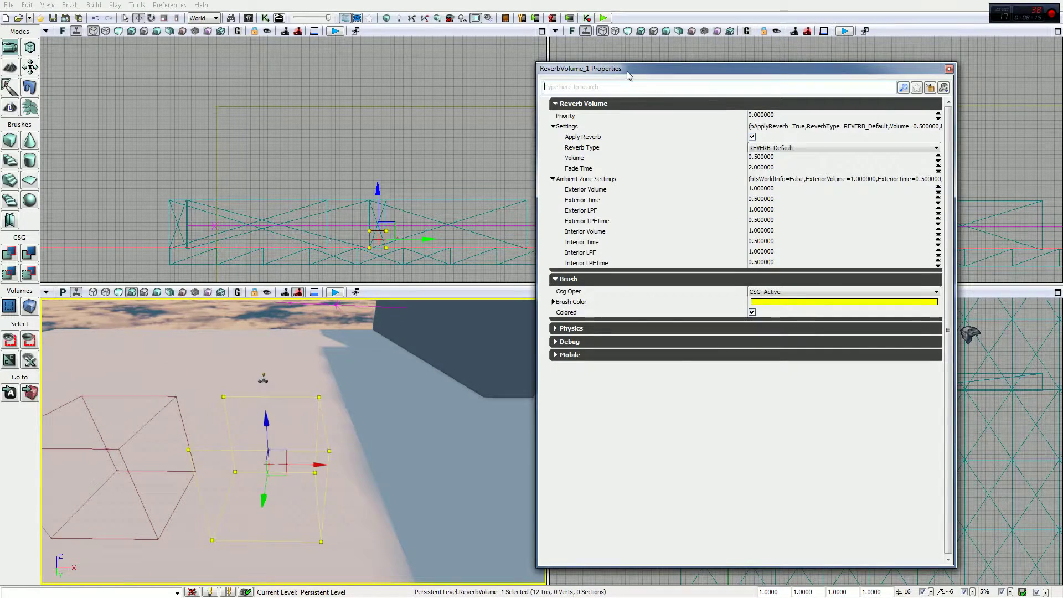
{"action": "left_click_drag", "start_coordinate": [628, 71], "coordinate": [618, 64]}
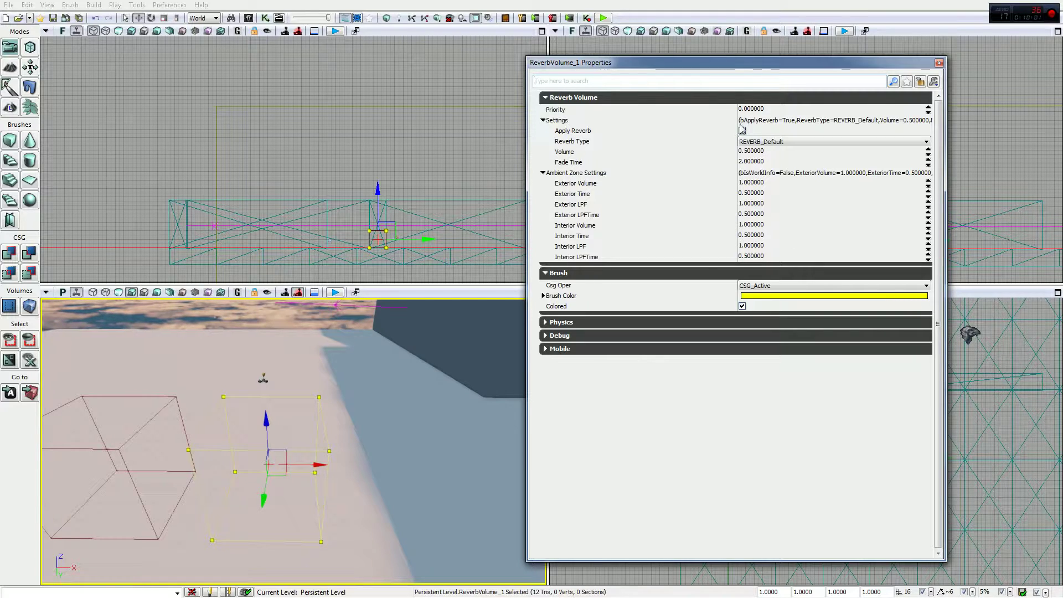
{"action": "left_click", "coordinate": [753, 109]}
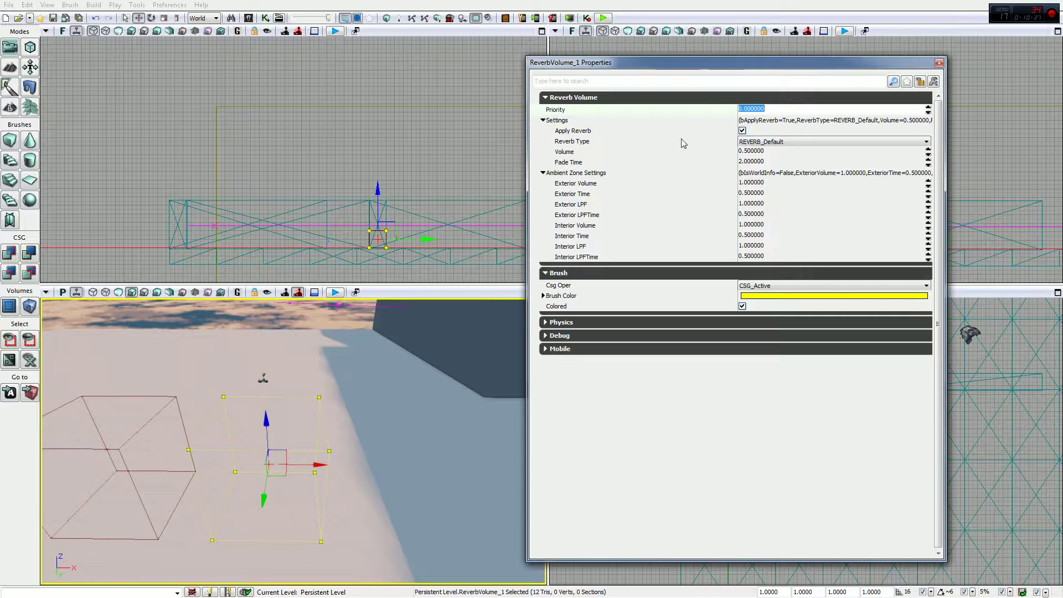
{"action": "left_click", "coordinate": [761, 141]}
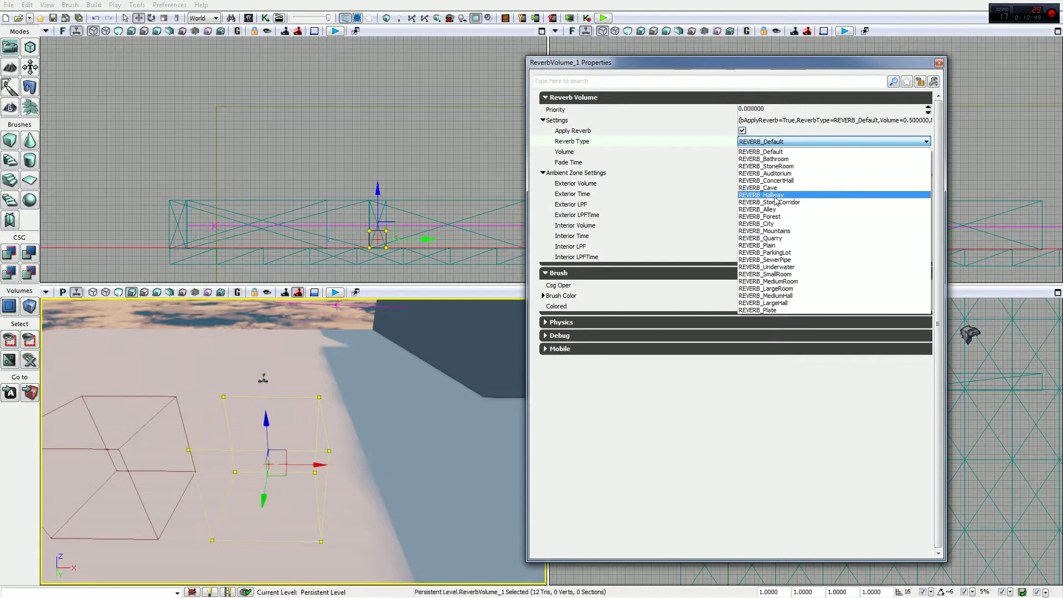
{"action": "left_click", "coordinate": [590, 156]}
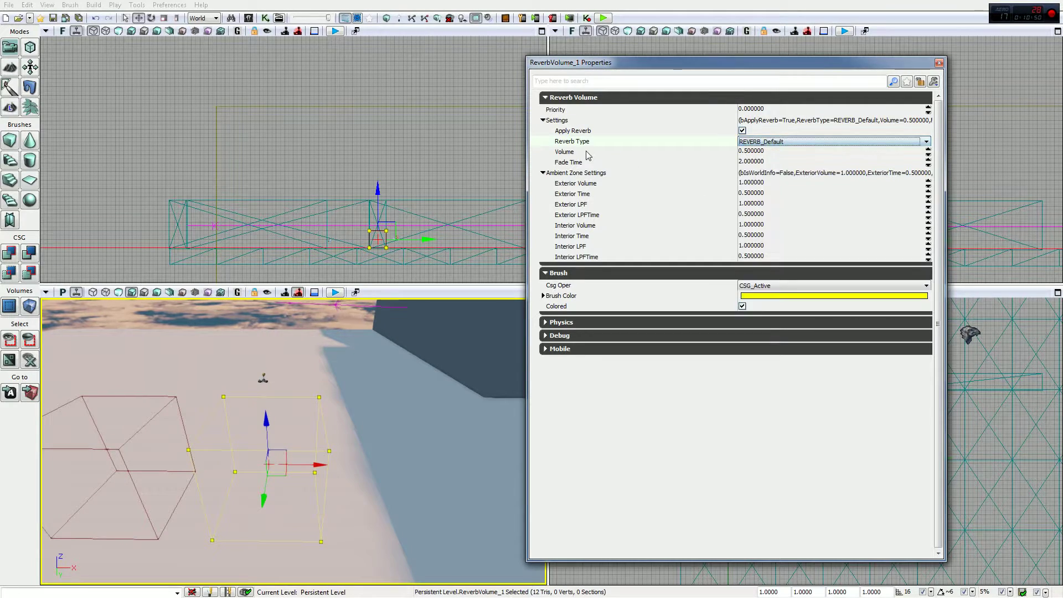
{"action": "left_click", "coordinate": [749, 152]}
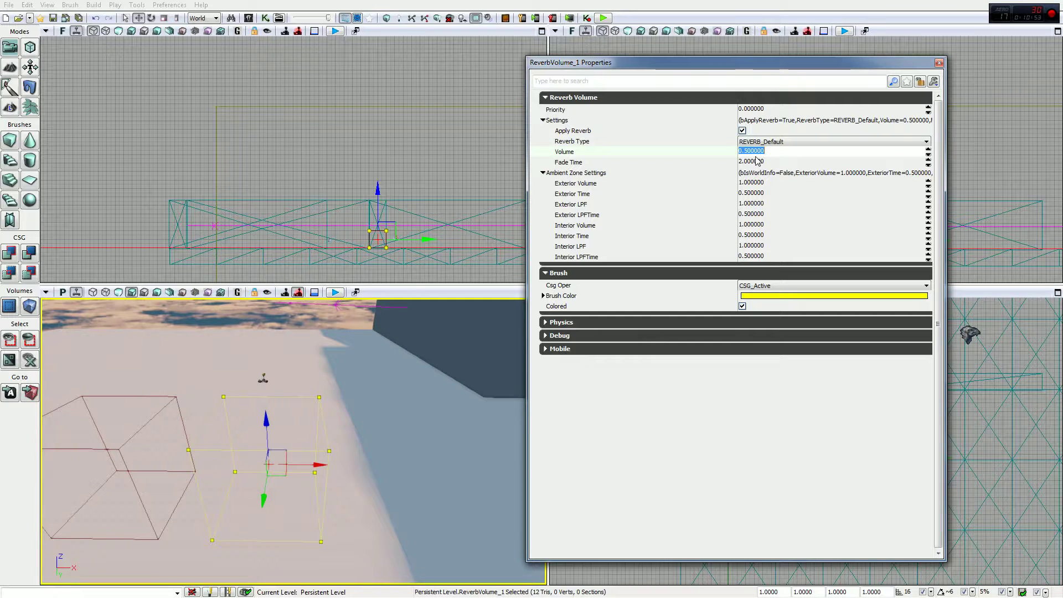
{"action": "left_click", "coordinate": [755, 161]}
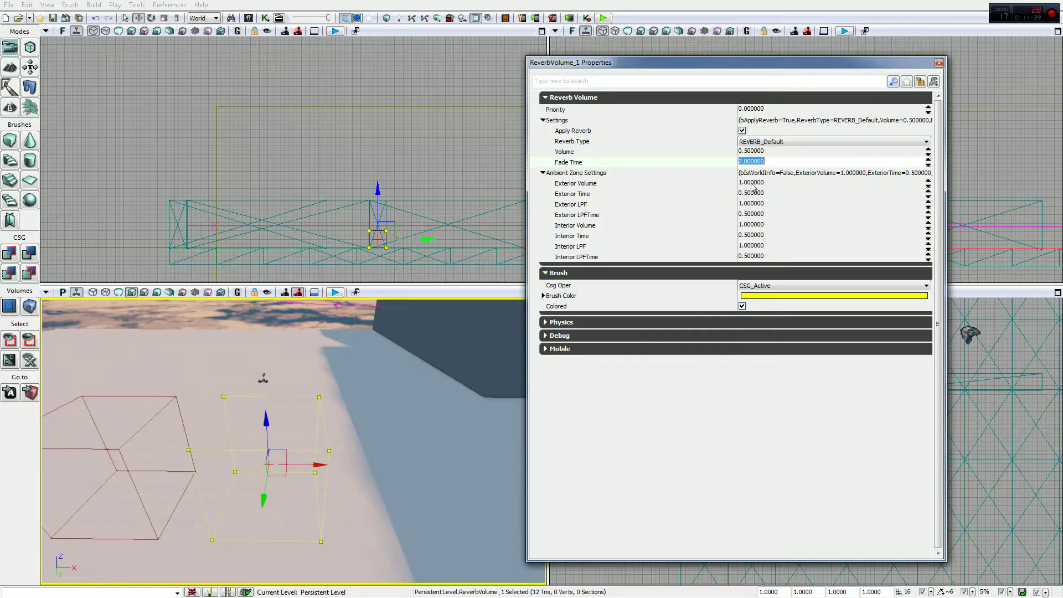
Examine the reverb volume's ambient zone settings, comparing the exterior and interior volume, time, LPF and LPF time
{"action": "left_click", "coordinate": [770, 185]}
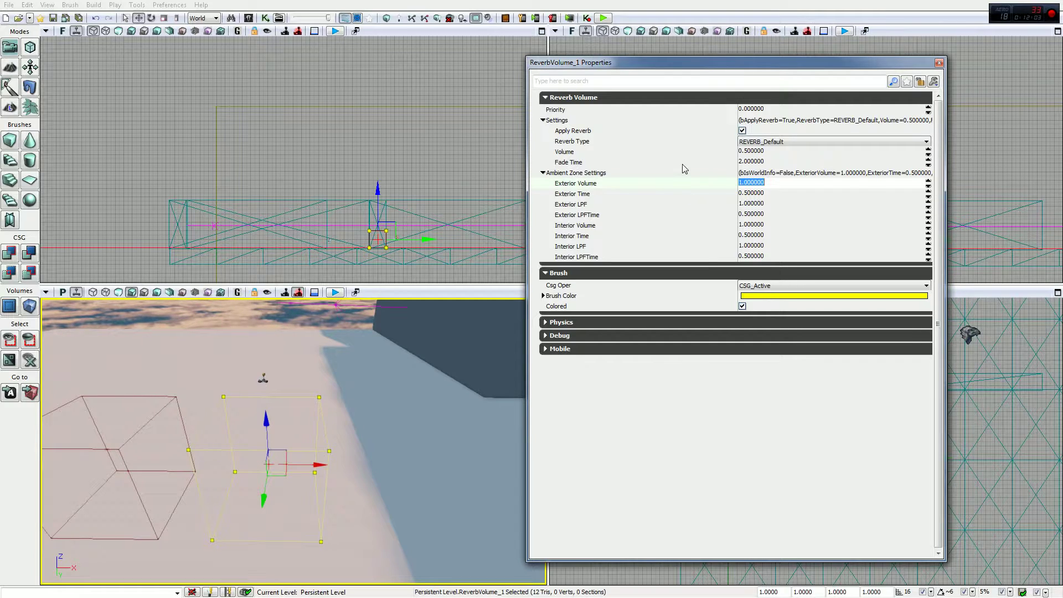
{"action": "left_click", "coordinate": [755, 194]}
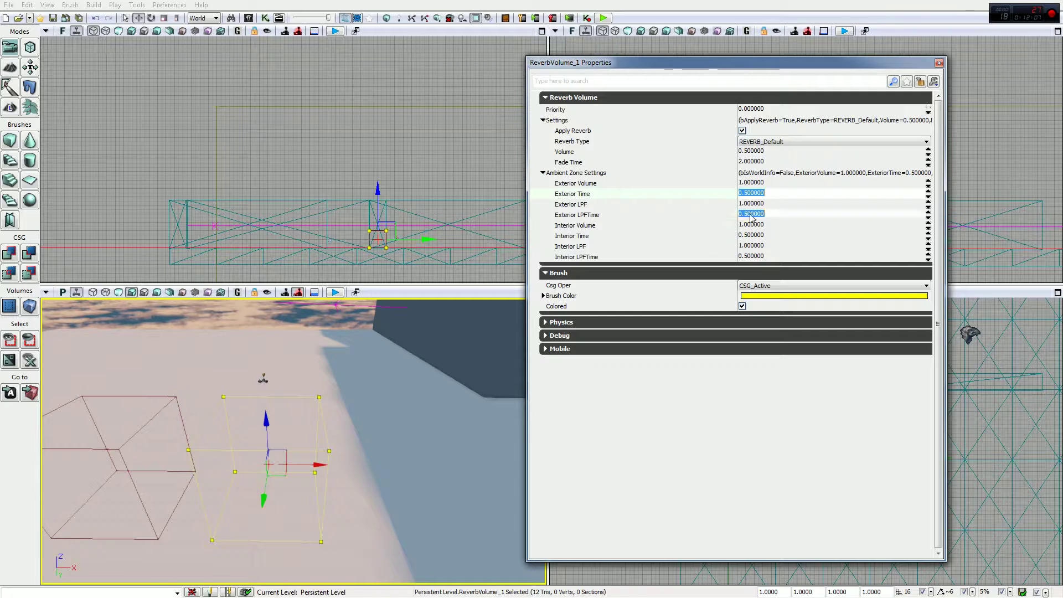
{"action": "left_click", "coordinate": [601, 216]}
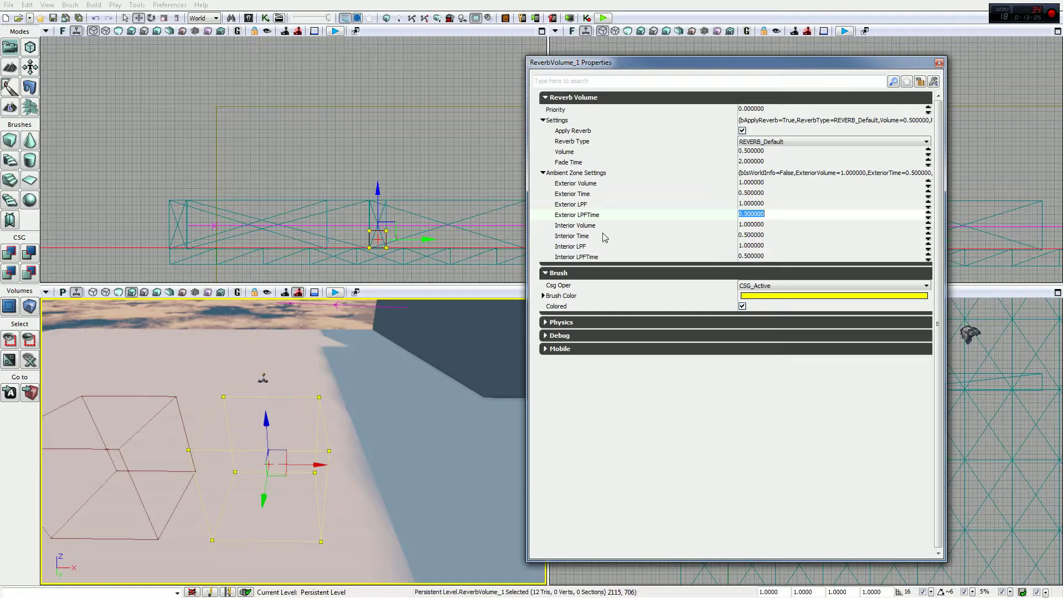
{"action": "left_click", "coordinate": [605, 236]}
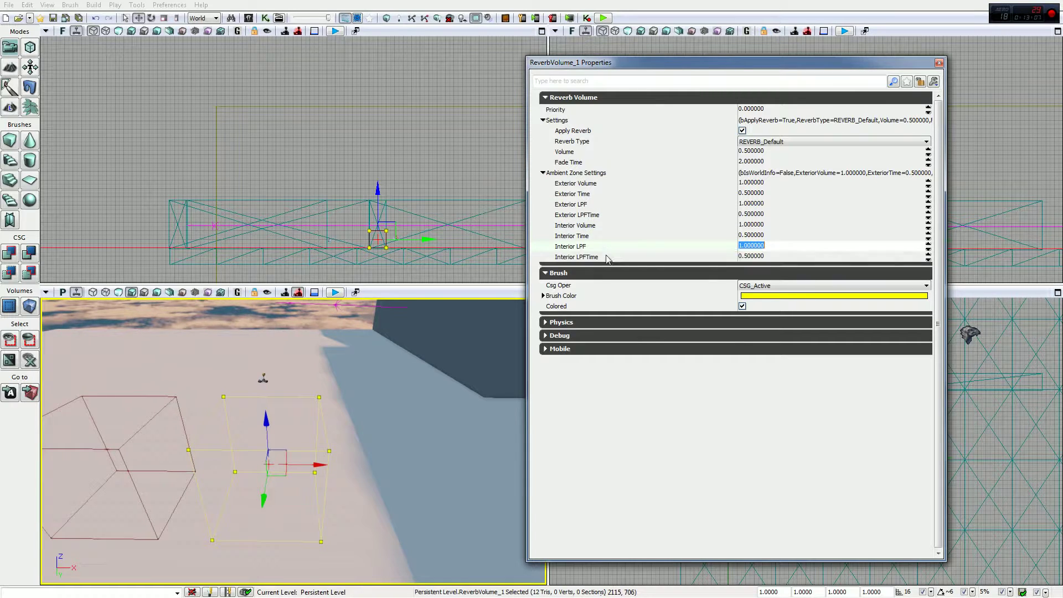
{"action": "left_click", "coordinate": [594, 194]}
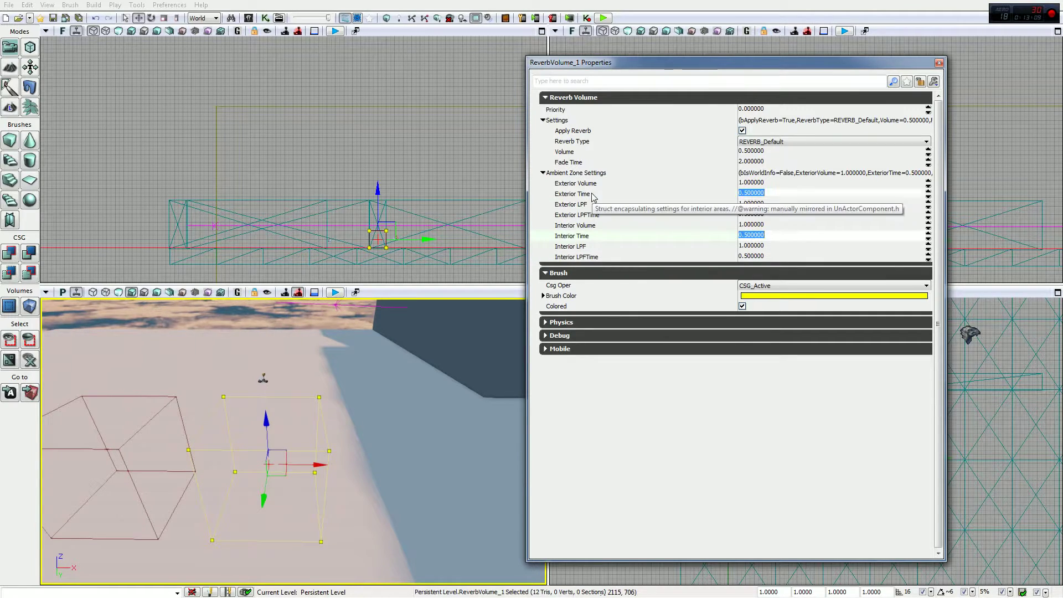
{"action": "left_click", "coordinate": [588, 238]}
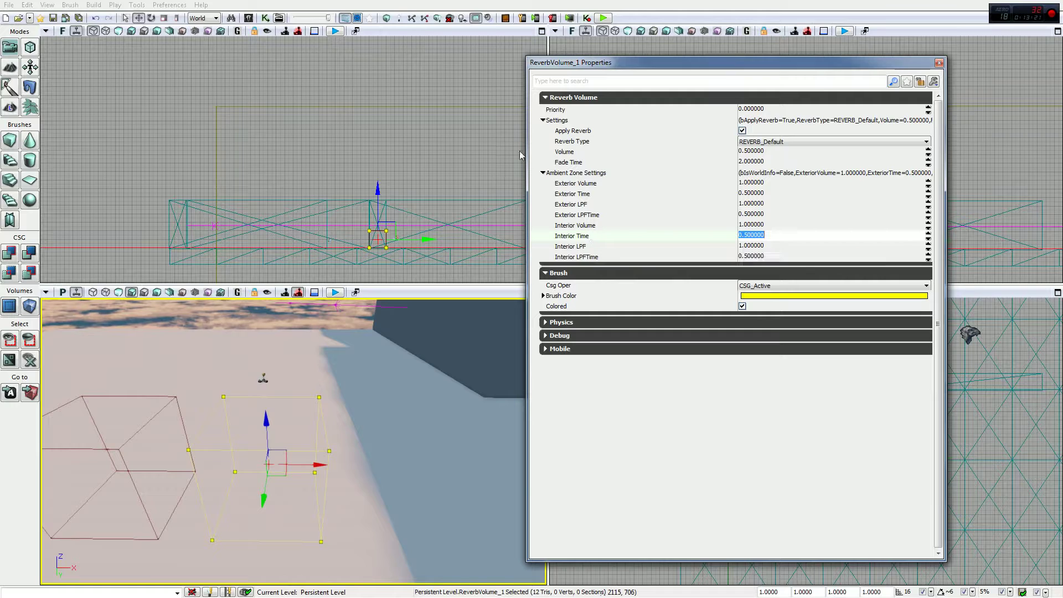
{"action": "left_click", "coordinate": [581, 183]}
{"action": "left_click", "coordinate": [587, 194]}
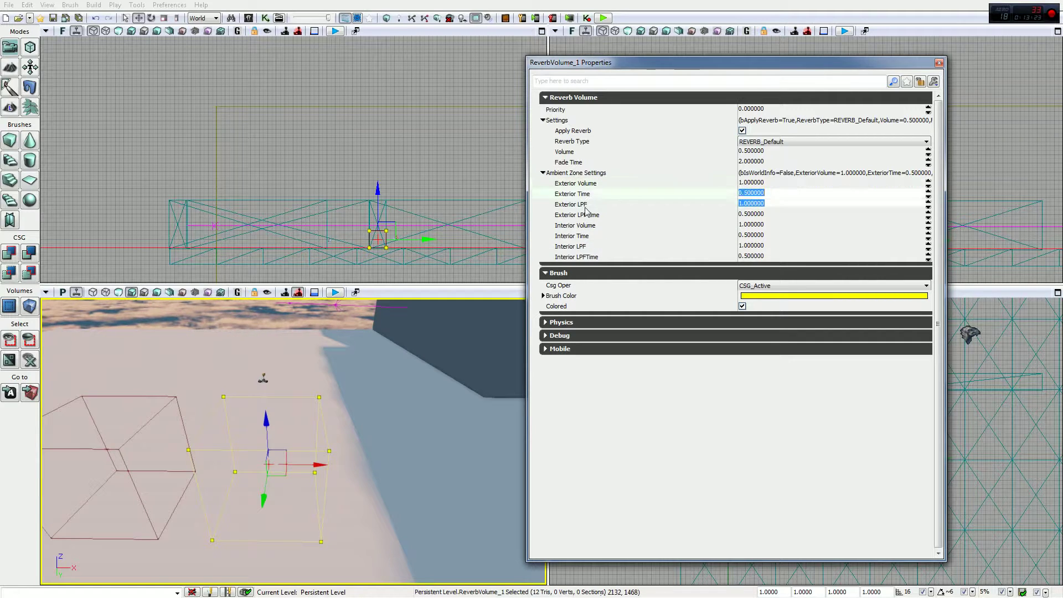
{"action": "left_click", "coordinate": [584, 205]}
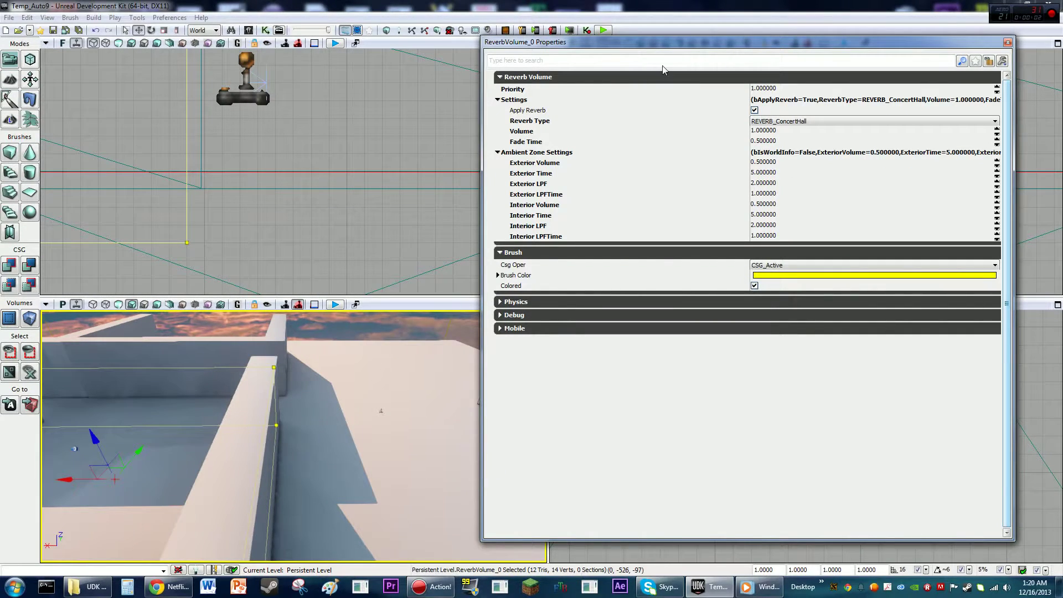
Switch the editor to fullscreen, reposition the properties window and frame the walled room containing the reverb volume
{"action": "left_click", "coordinate": [47, 17]}
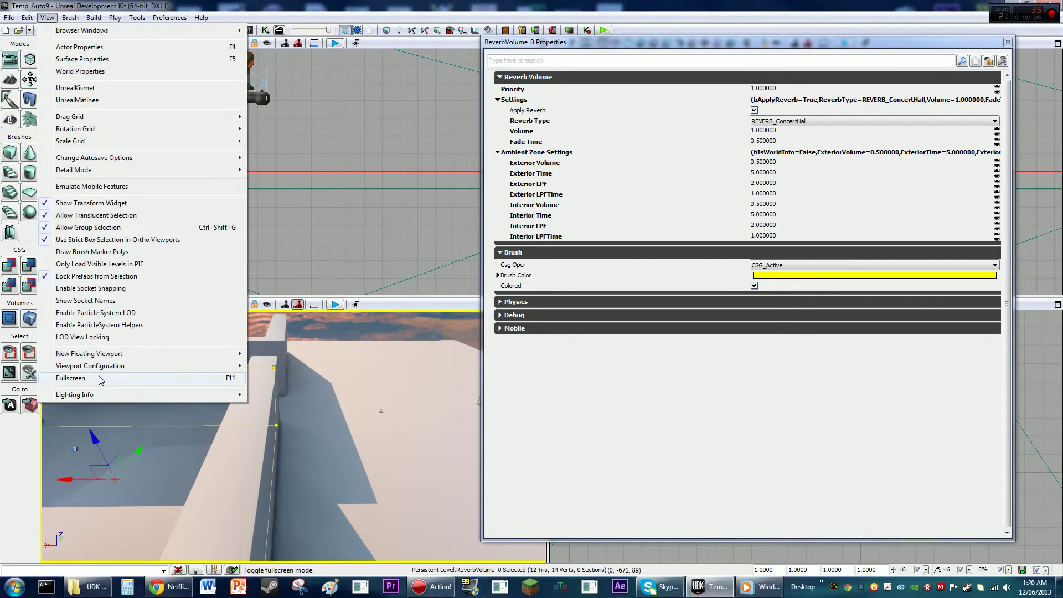
{"action": "left_click", "coordinate": [72, 381]}
{"action": "left_click_drag", "start_coordinate": [607, 42], "coordinate": [609, 56]}
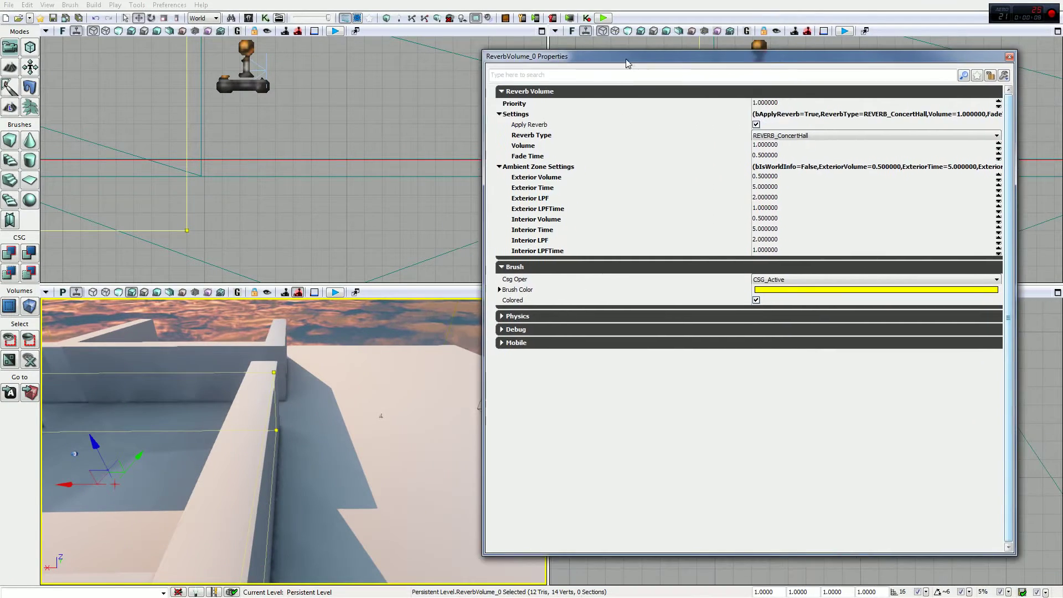
{"action": "mouse_move", "coordinate": [395, 377]}
{"action": "left_mouse_down"}
{"action": "mouse_move", "coordinate": [383, 366]}
{"action": "mouse_move", "coordinate": [400, 379]}
{"action": "left_mouse_up"}
Examine the Apply Reverb, Reverb Type, Volume and Fade Time settings of the walled room's reverb volume
{"action": "left_click", "coordinate": [536, 125]}
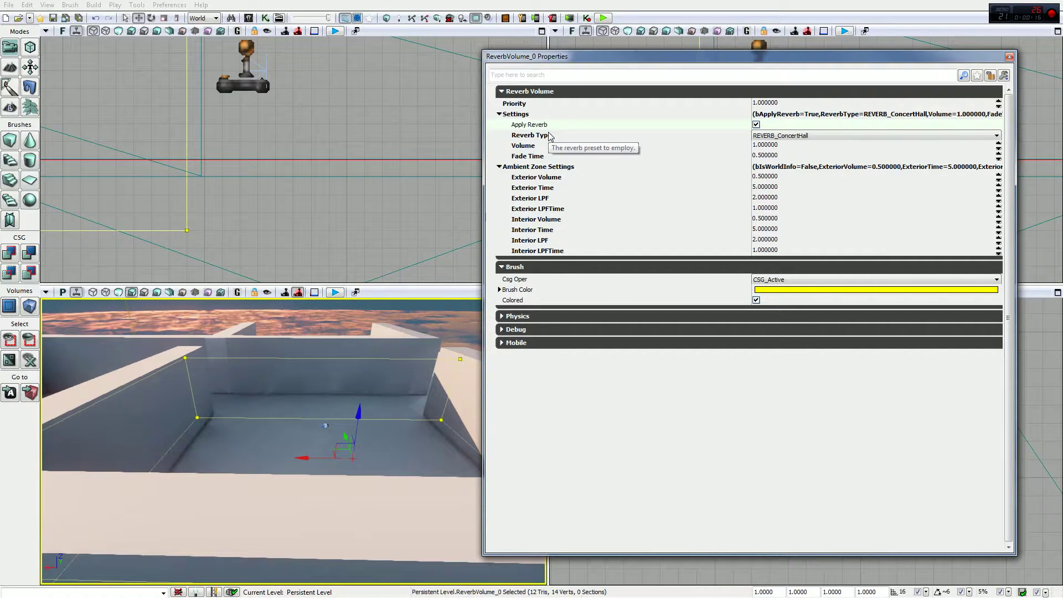
{"action": "left_click", "coordinate": [762, 147]}
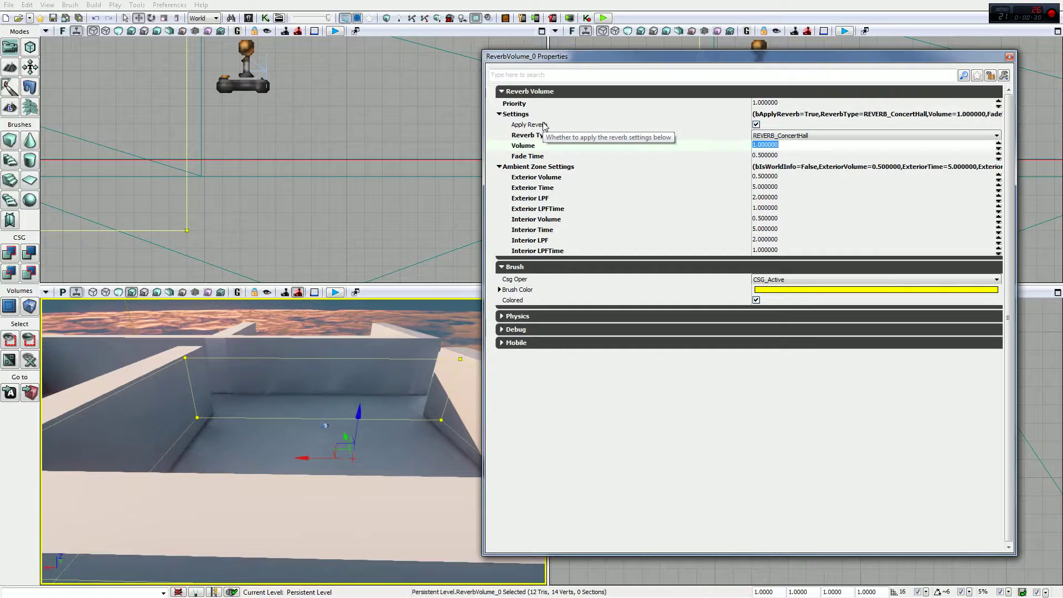
{"action": "left_click", "coordinate": [765, 146]}
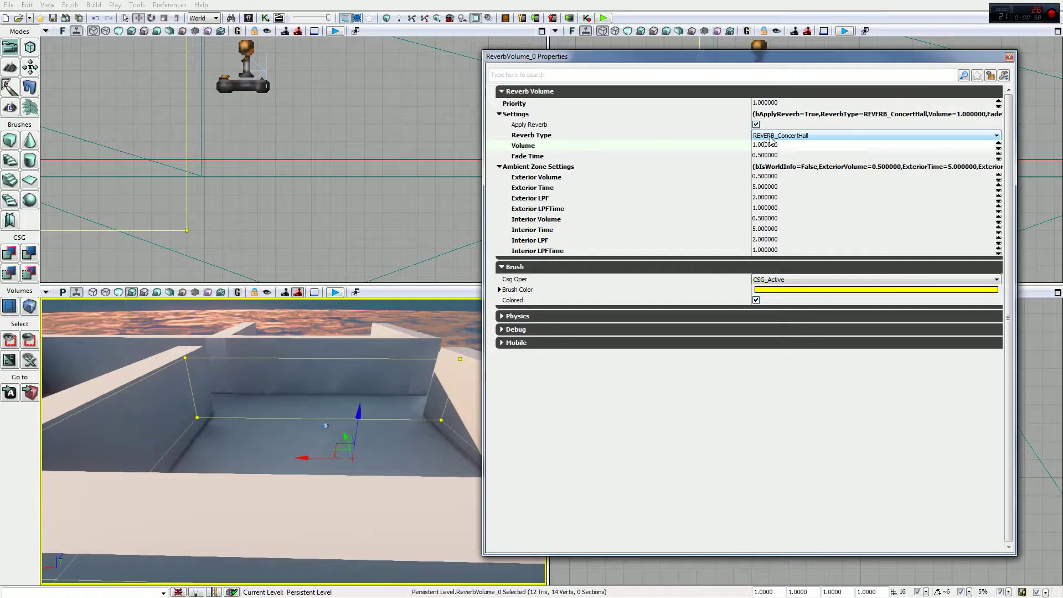
{"action": "left_click", "coordinate": [761, 156]}
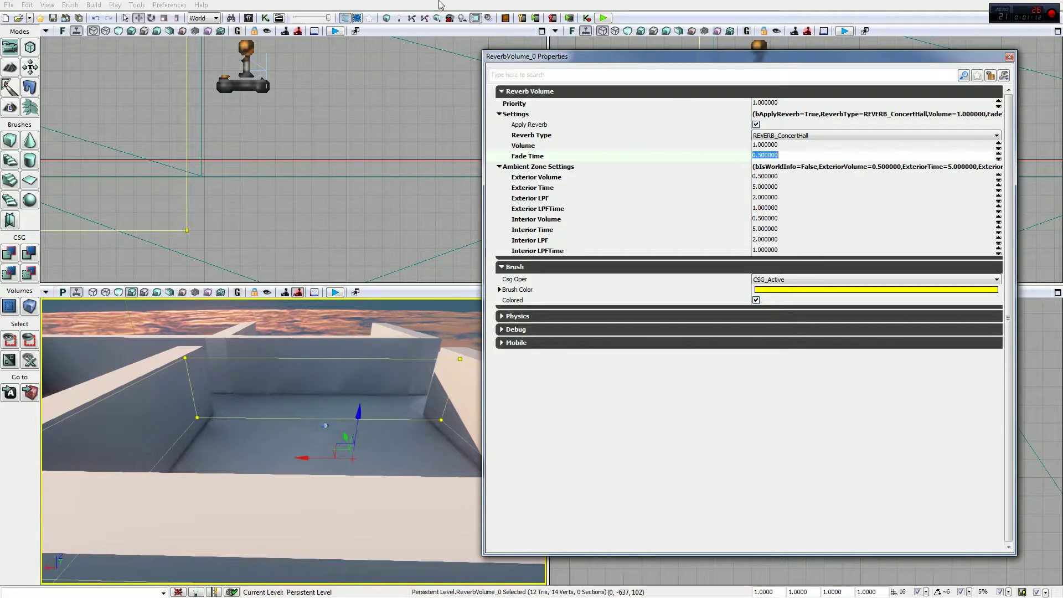
Move the reverb volume's properties window clear of the room view and examine the exterior volume in its ambient zone settings
{"action": "key", "text": "Return"}
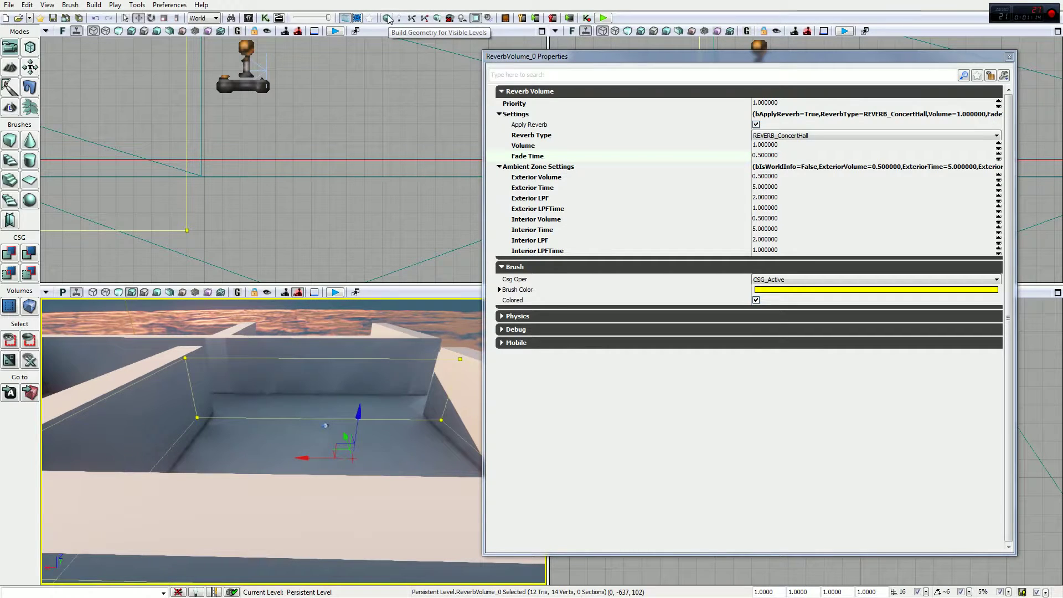
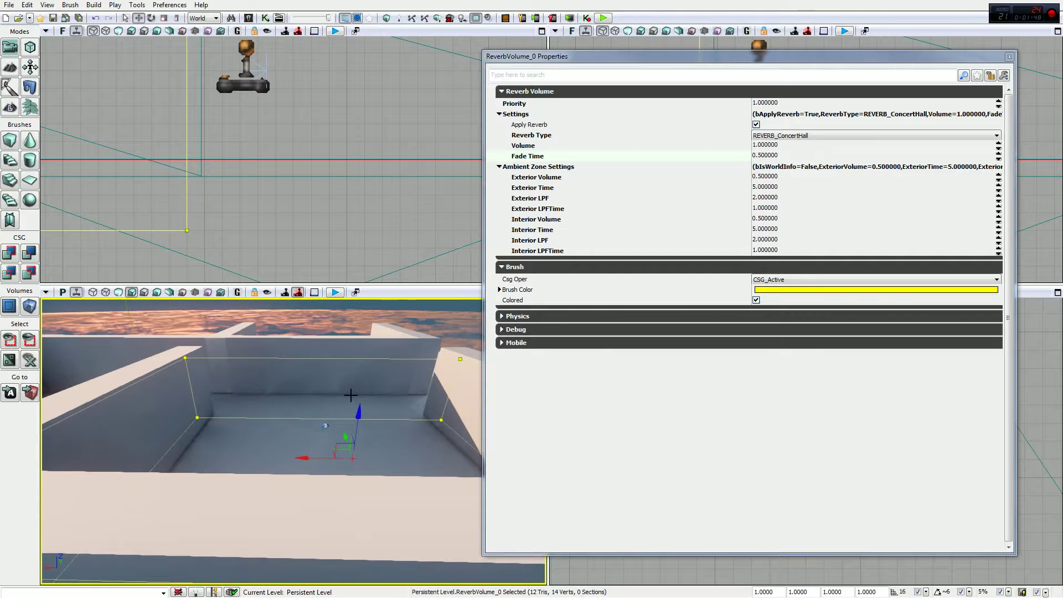
{"action": "left_click_drag", "start_coordinate": [605, 60], "coordinate": [703, 53]}
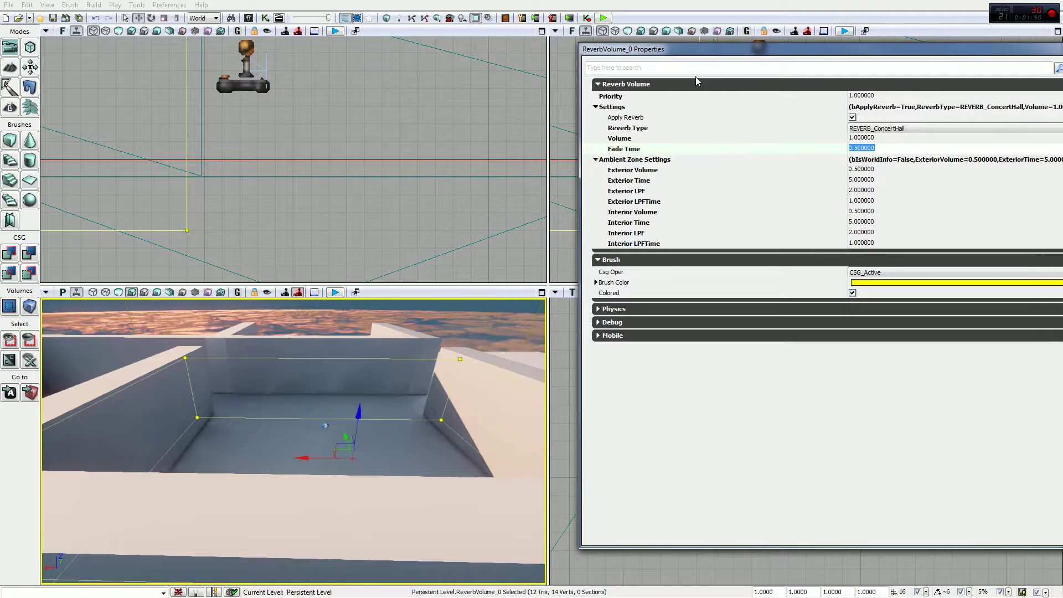
{"action": "left_click", "coordinate": [867, 169]}
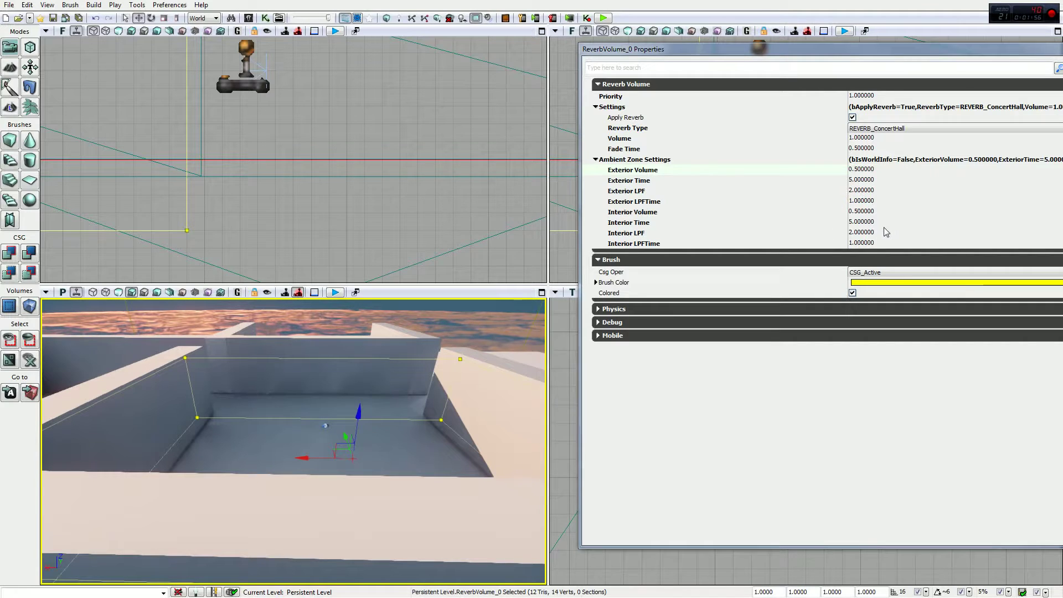
Play-test the level and walk through the walled rooms to hear how the reverb volume affects the ambient sounds
{"action": "left_click", "coordinate": [604, 19]}
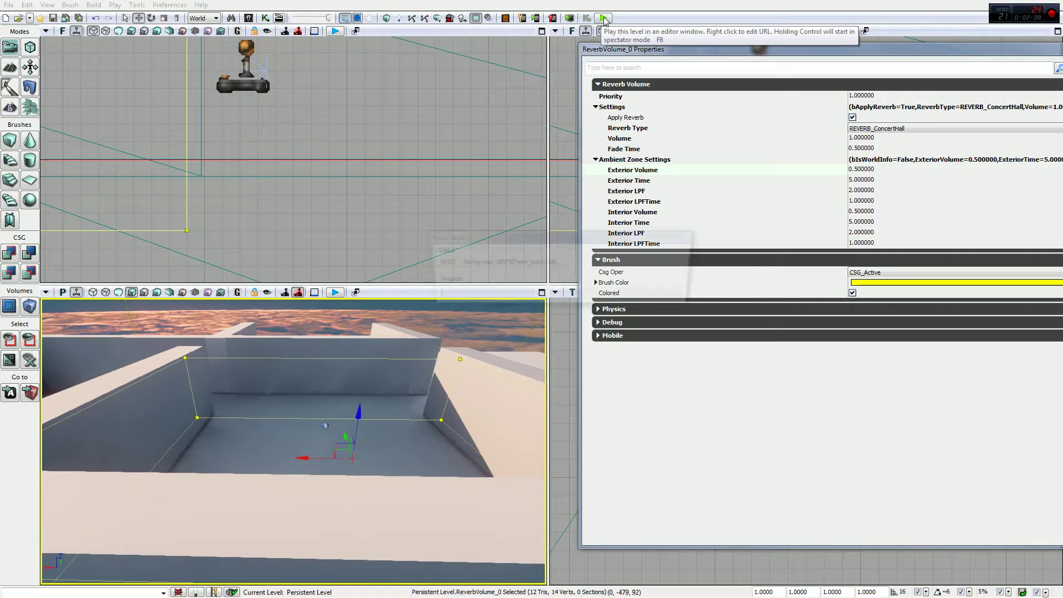
{"action": "key", "text": "w"}
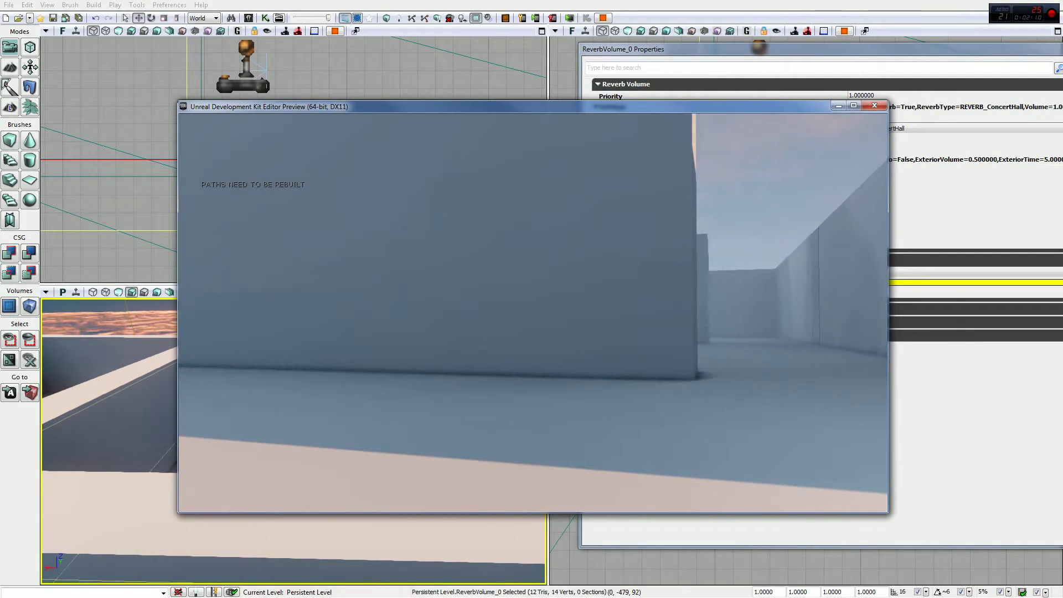
{"action": "key", "text": "w"}
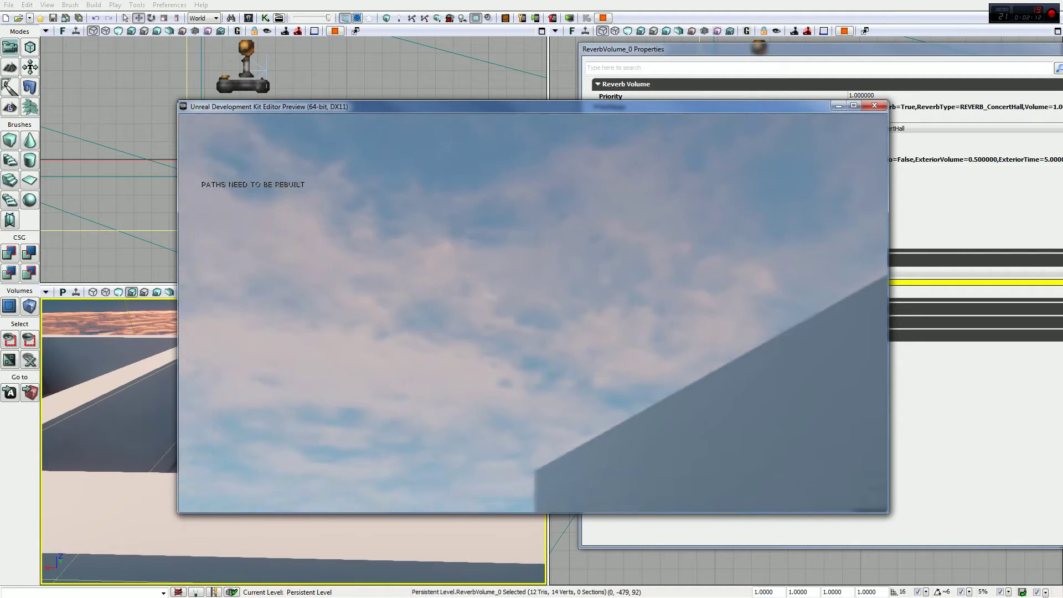
{"action": "key", "text": "w"}
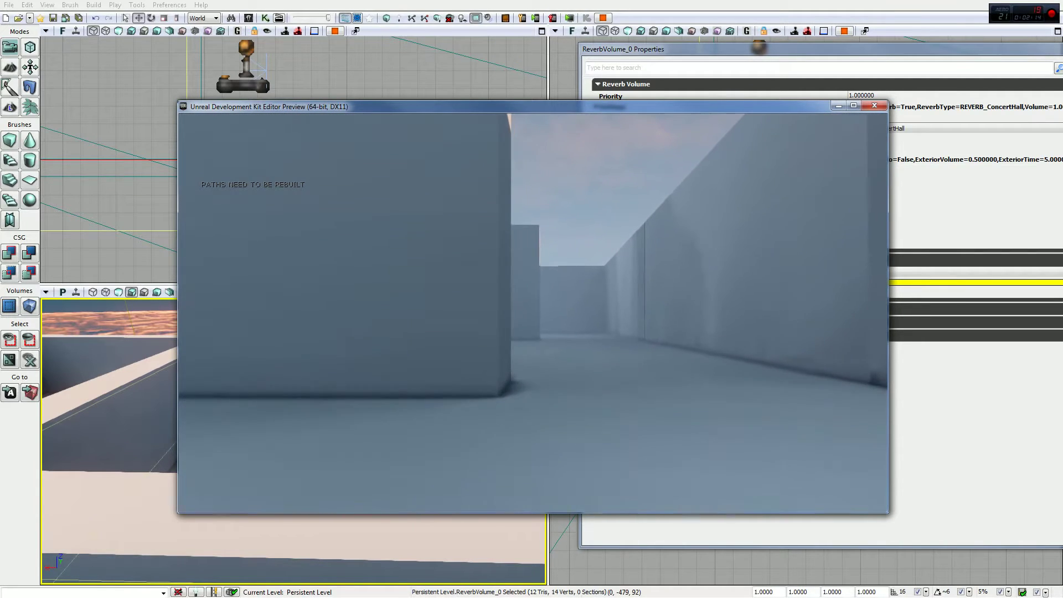
{"action": "key", "text": "w"}
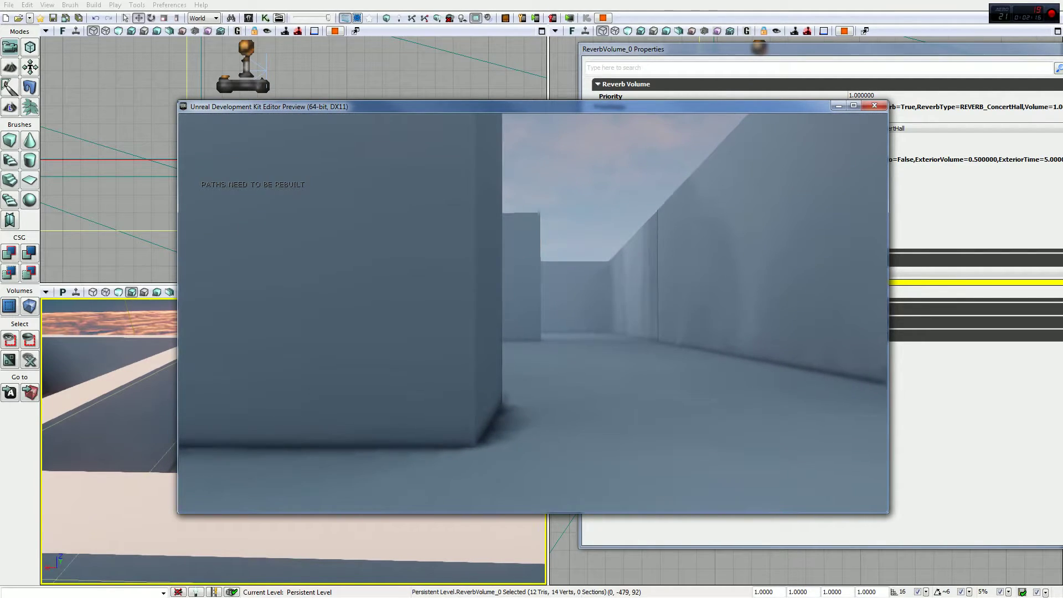
{"action": "key", "text": "w"}
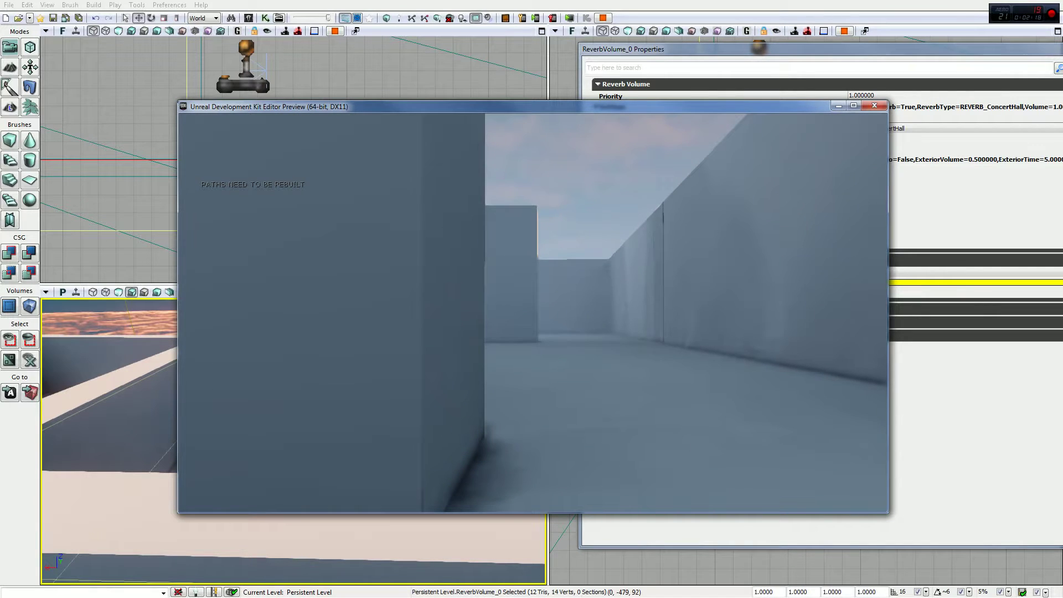
{"action": "key", "text": "w"}
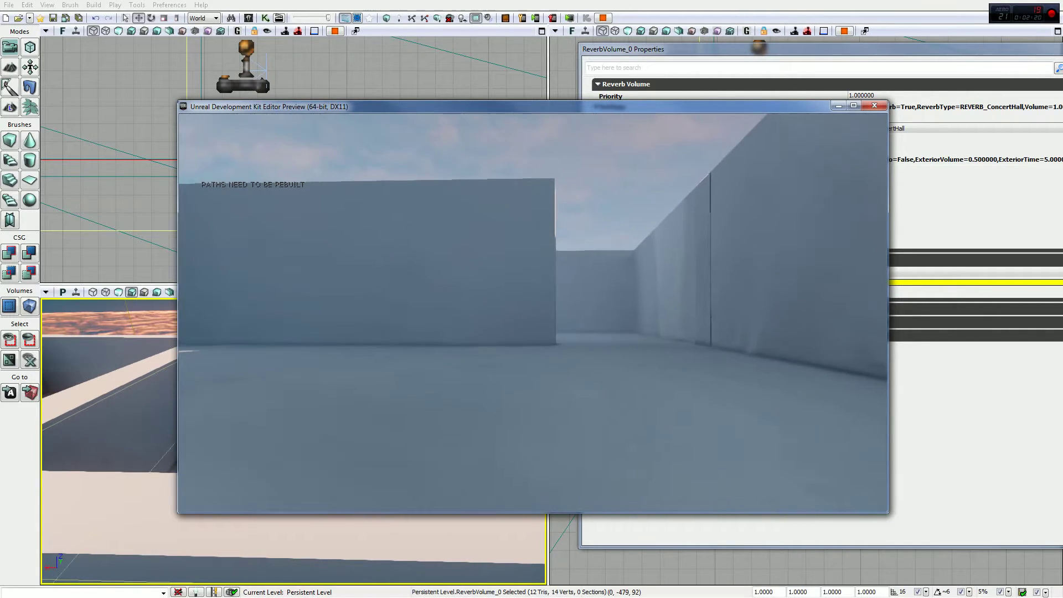
{"action": "key", "text": "w"}
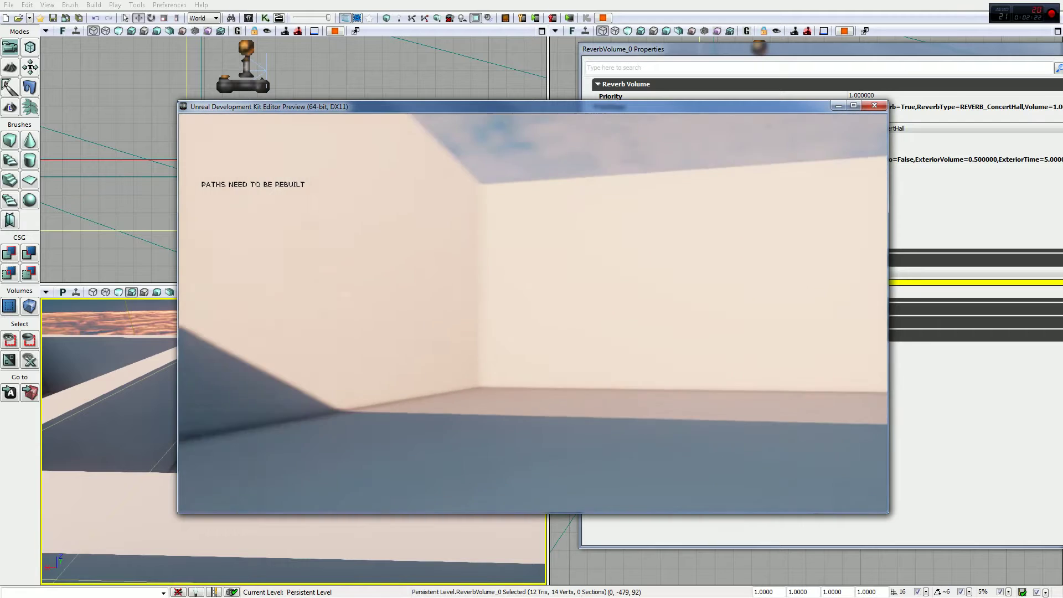
{"action": "key", "text": "w"}
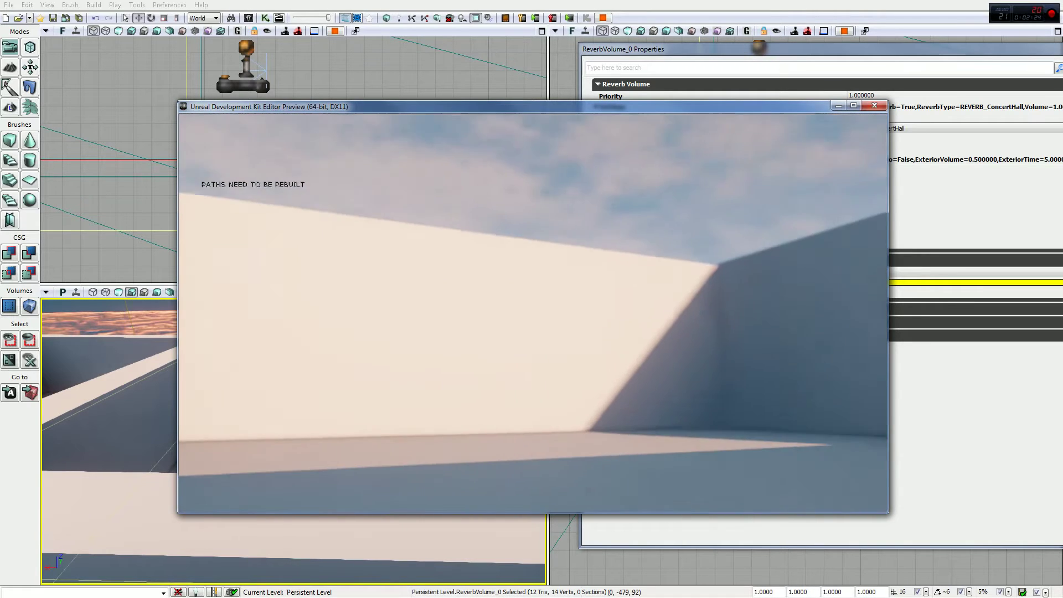
{"action": "key", "text": "w"}
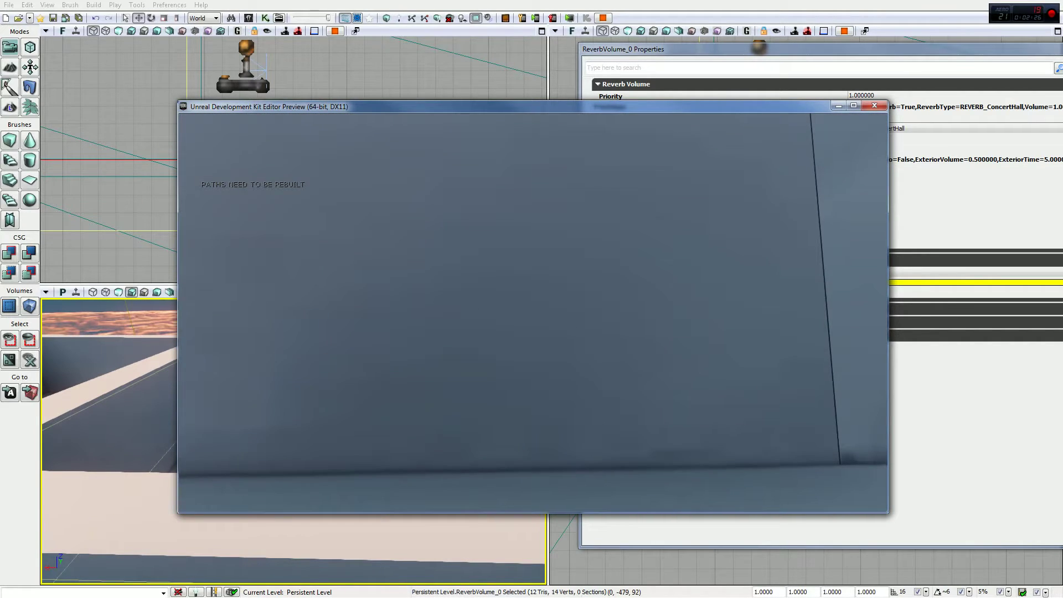
{"action": "key", "text": "w"}
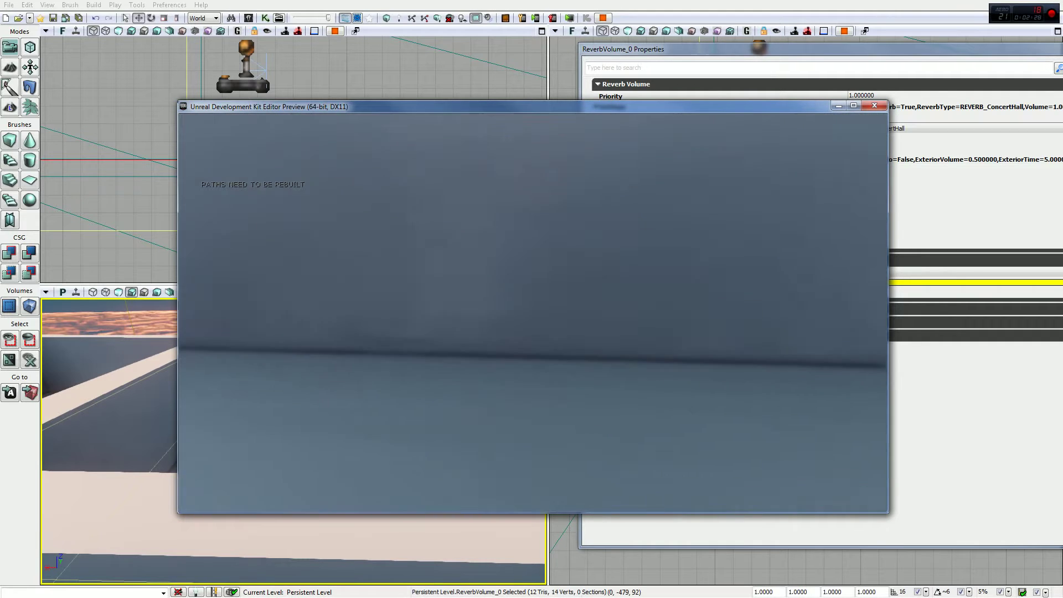
{"action": "key", "text": "w"}
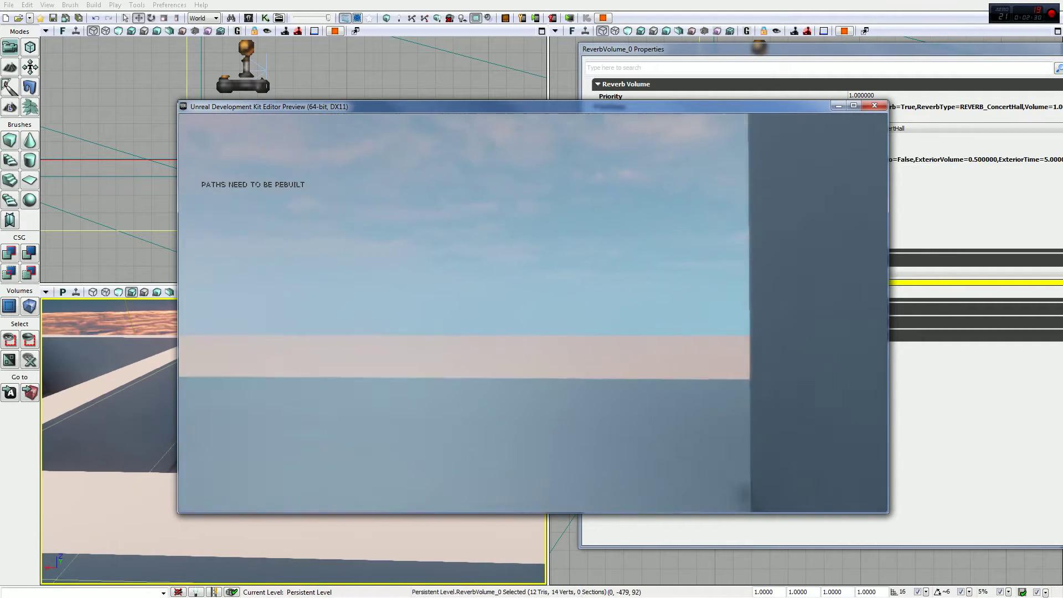
{"action": "key", "text": "w"}
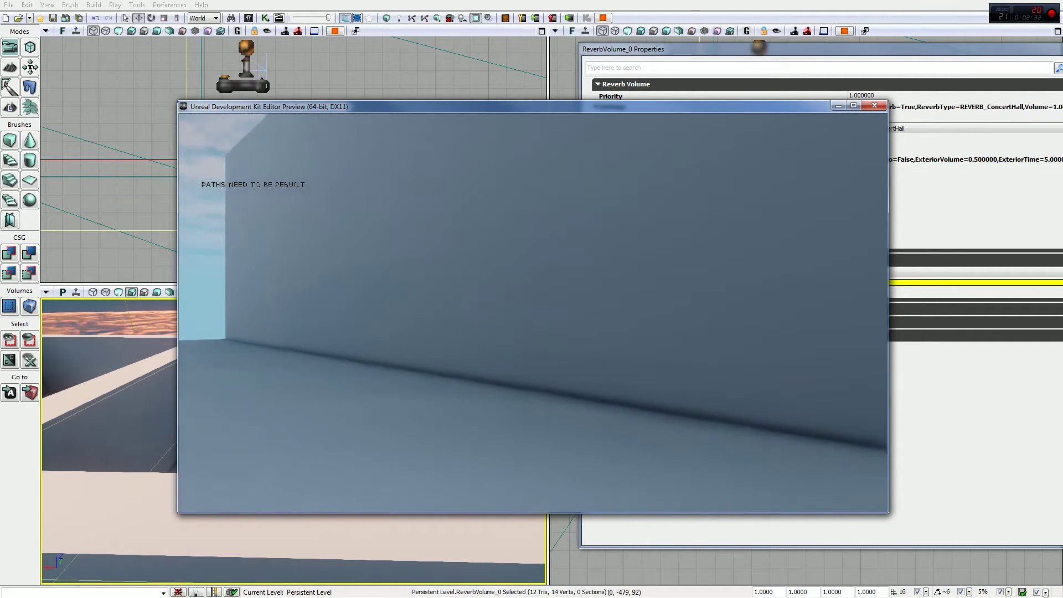
Back out of the walled rooms, walk in again to compare exterior and interior sound, and end the play test
{"action": "key", "text": "s"}
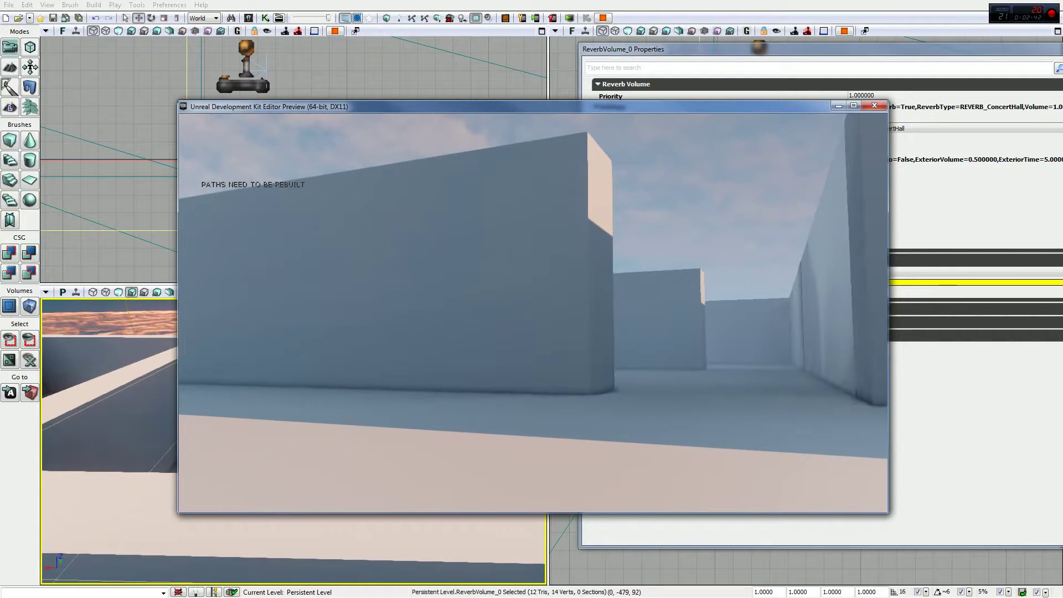
{"action": "key", "text": "w"}
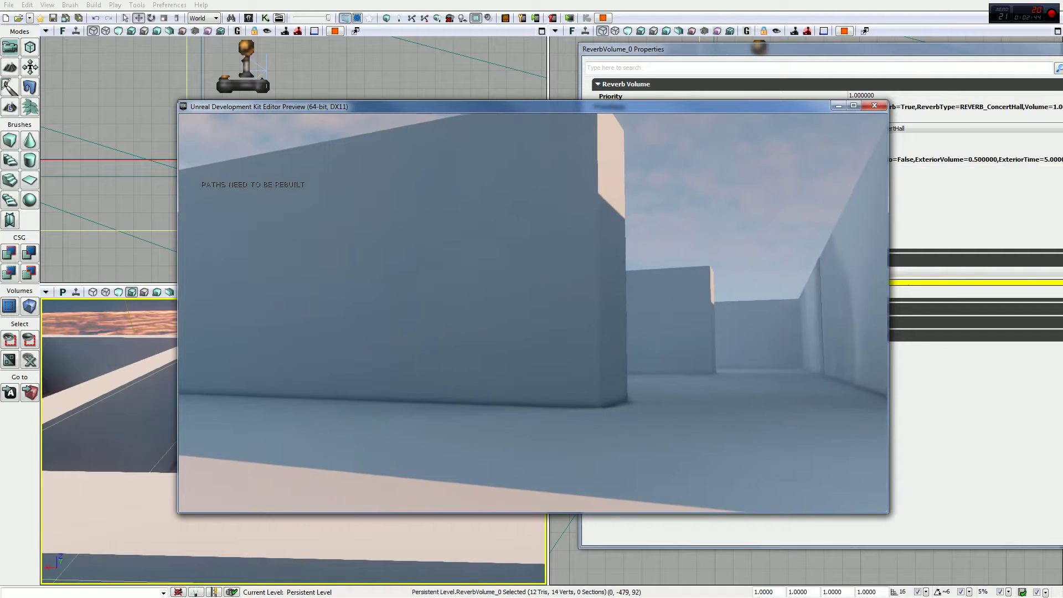
{"action": "key", "text": "w"}
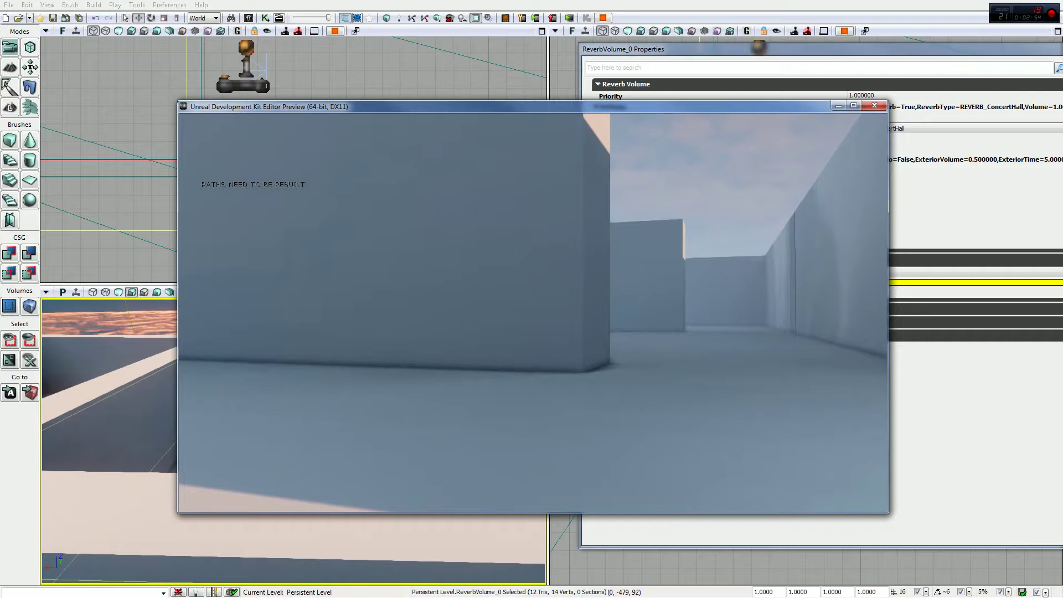
{"action": "key", "text": "w"}
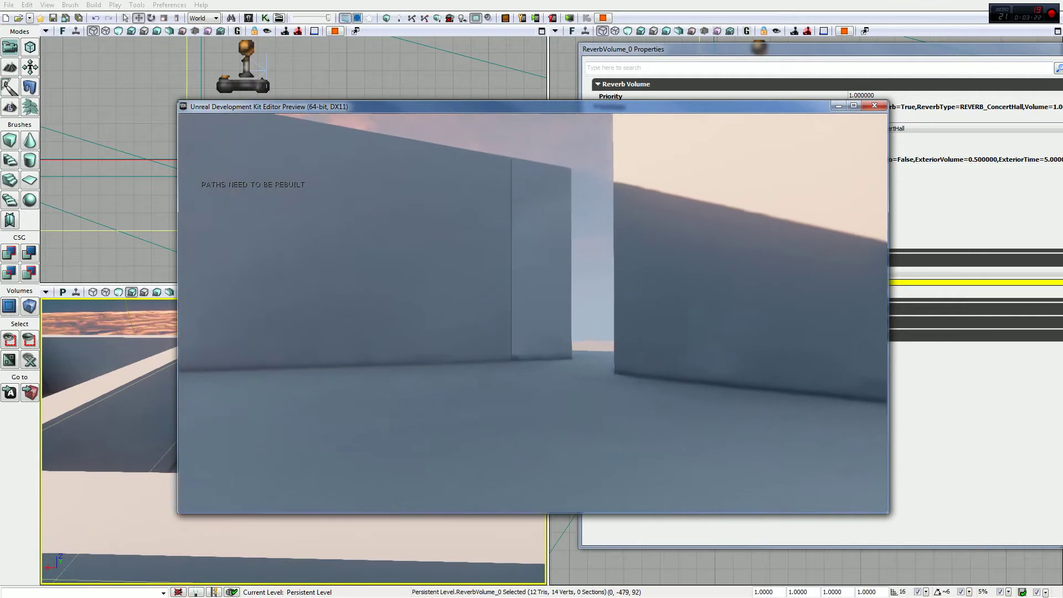
{"action": "key", "text": "Escape"}
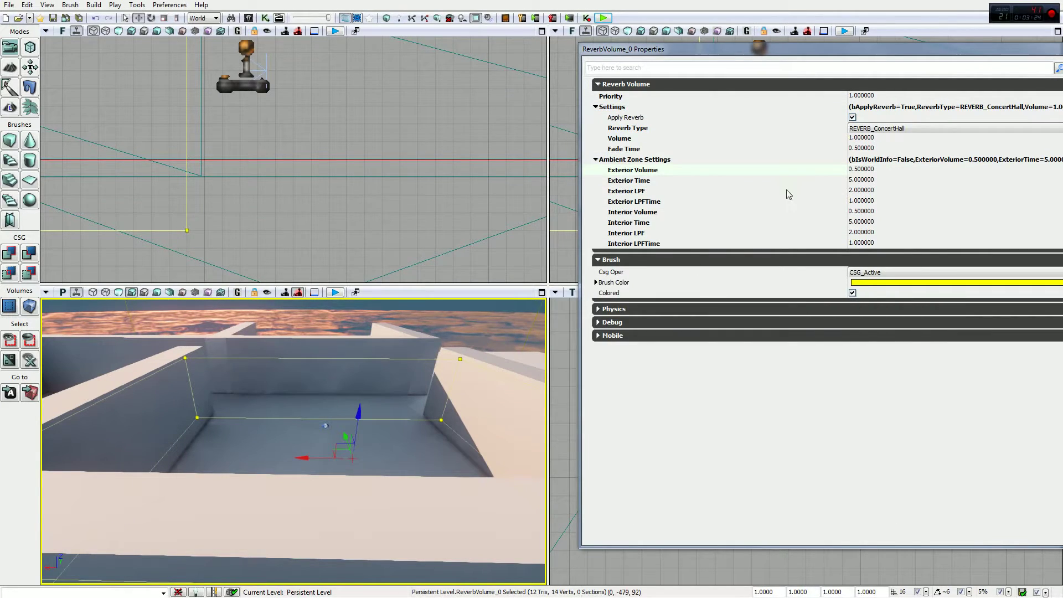
Recheck the reverb volume's exterior volume and inspect the ambient sound actors inside the walled room and out on the platform
{"action": "left_click", "coordinate": [855, 170]}
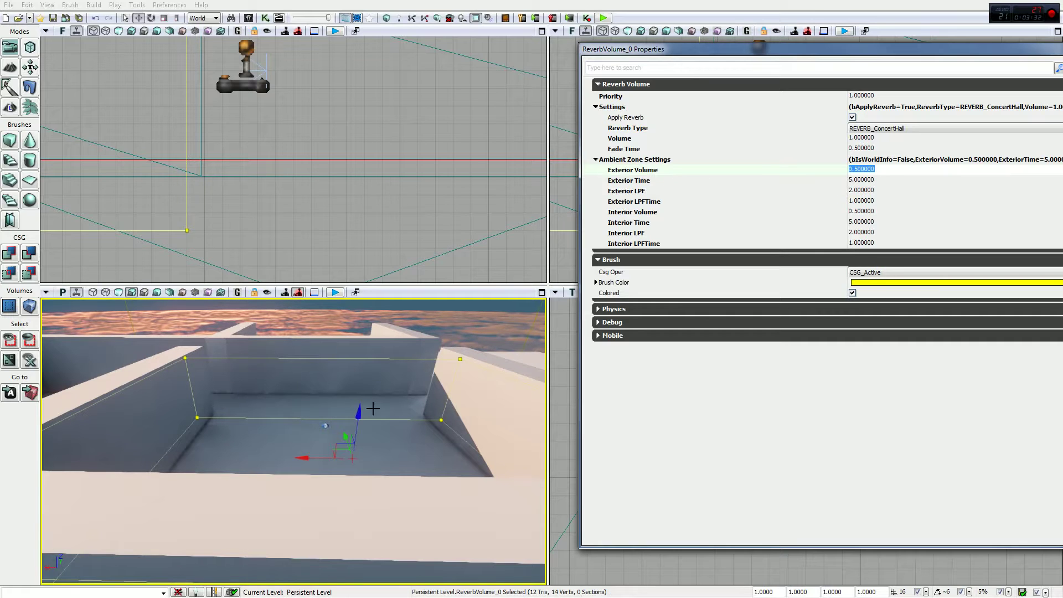
{"action": "right_click_drag", "start_coordinate": [377, 388], "coordinate": [438, 376]}
{"action": "left_click", "coordinate": [358, 399]}
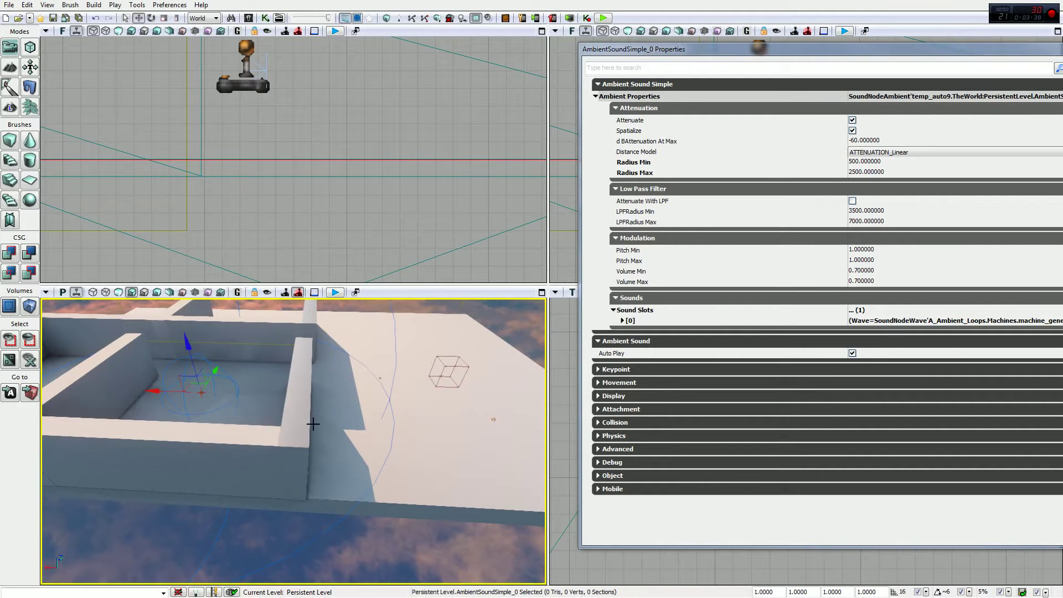
{"action": "mouse_move", "coordinate": [411, 410]}
{"action": "right_mouse_down"}
{"action": "mouse_move", "coordinate": [295, 451]}
{"action": "mouse_move", "coordinate": [385, 422]}
{"action": "right_mouse_up"}
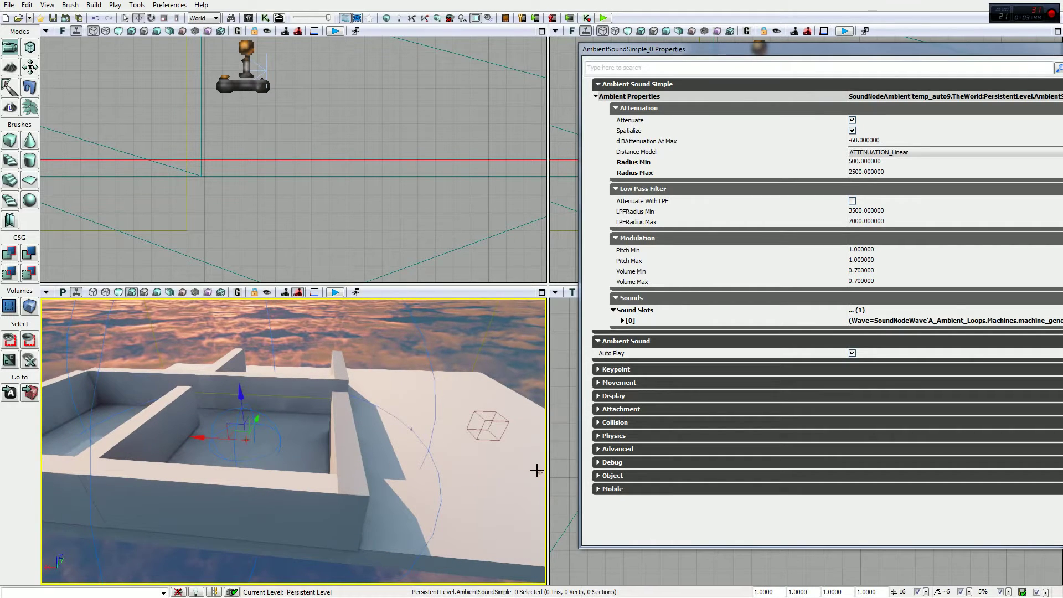
{"action": "left_click", "coordinate": [538, 470]}
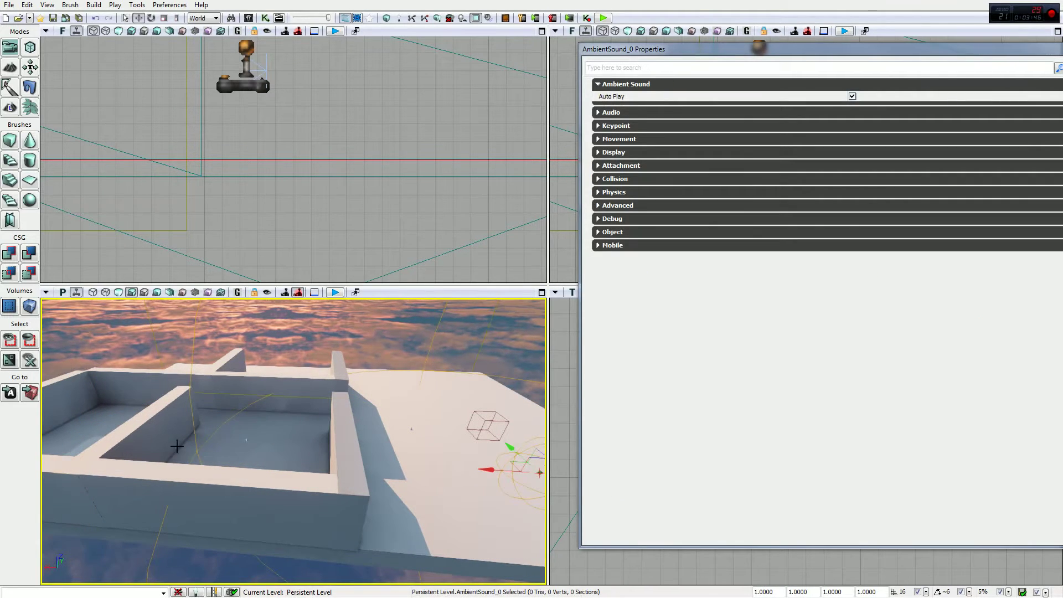
Move the simple ambient sound within its walled room closer to the platform-side wall, rebuild the geometry and dismiss the map check
{"action": "left_click", "coordinate": [245, 439]}
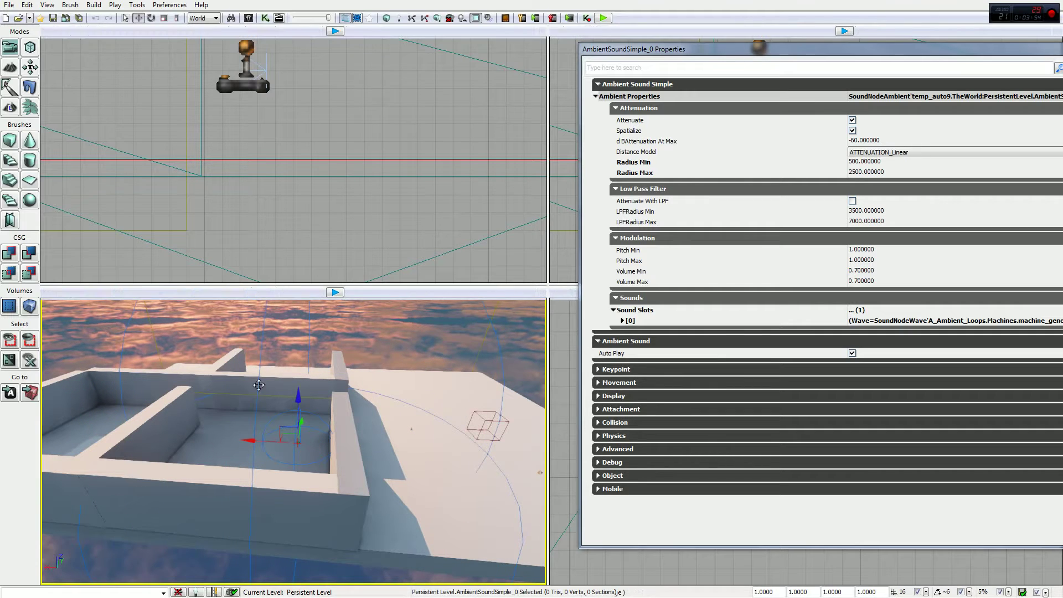
{"action": "left_click", "coordinate": [387, 17]}
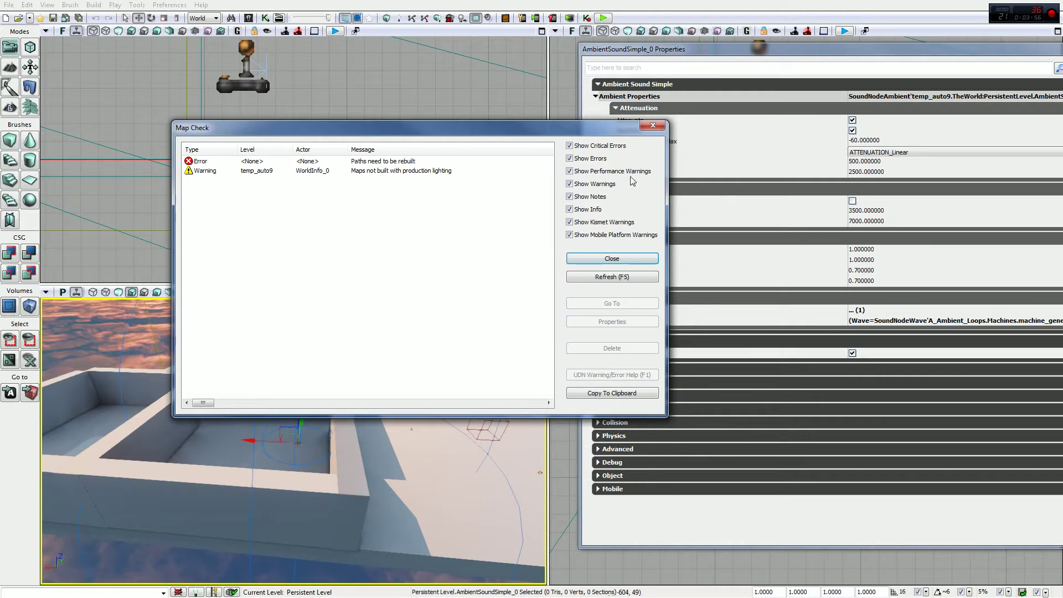
{"action": "left_click", "coordinate": [654, 127]}
Play-test the level again, walking through the walled rooms to hear the repositioned ambient sound, and end the test
{"action": "left_click", "coordinate": [602, 17]}
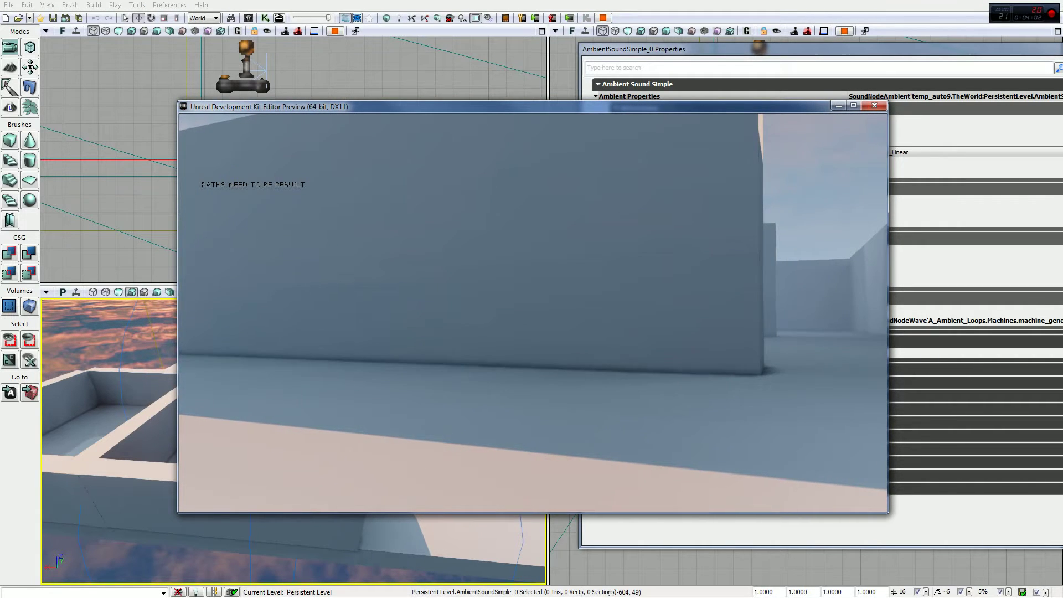
{"action": "key", "text": "w"}
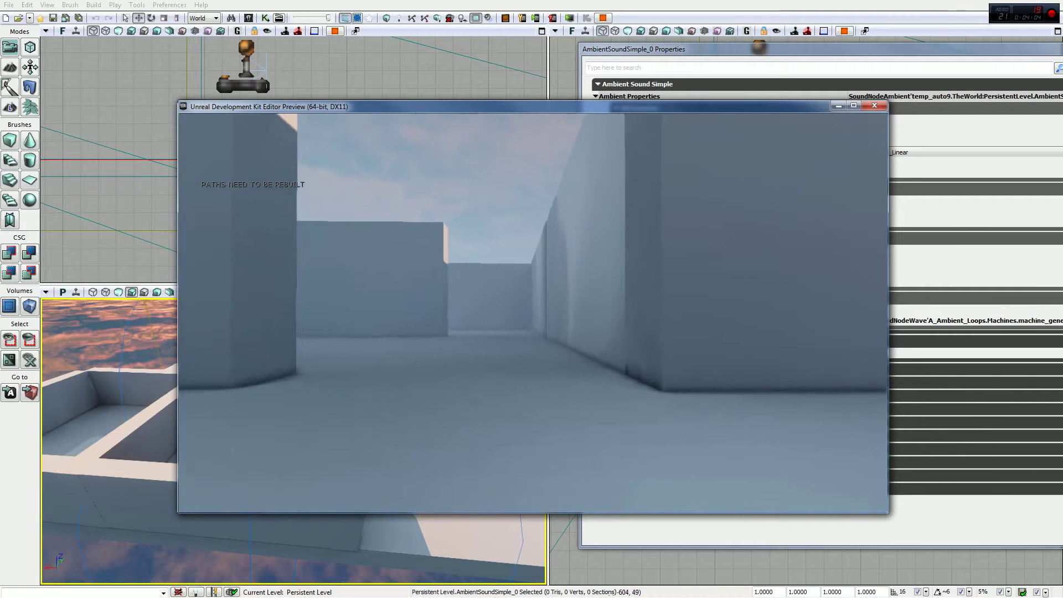
{"action": "key", "text": "w"}
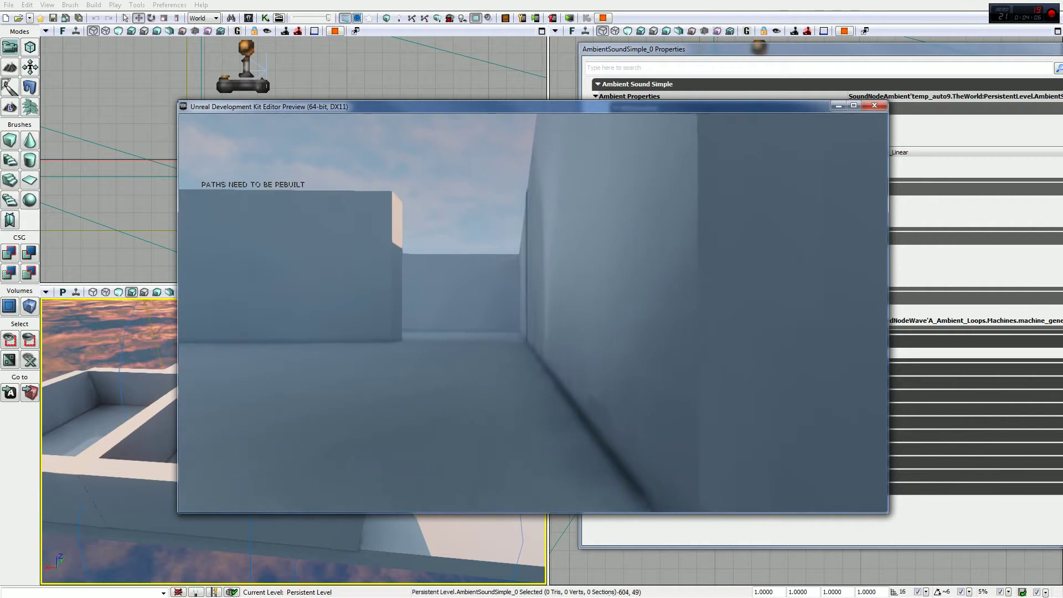
{"action": "key", "text": "w"}
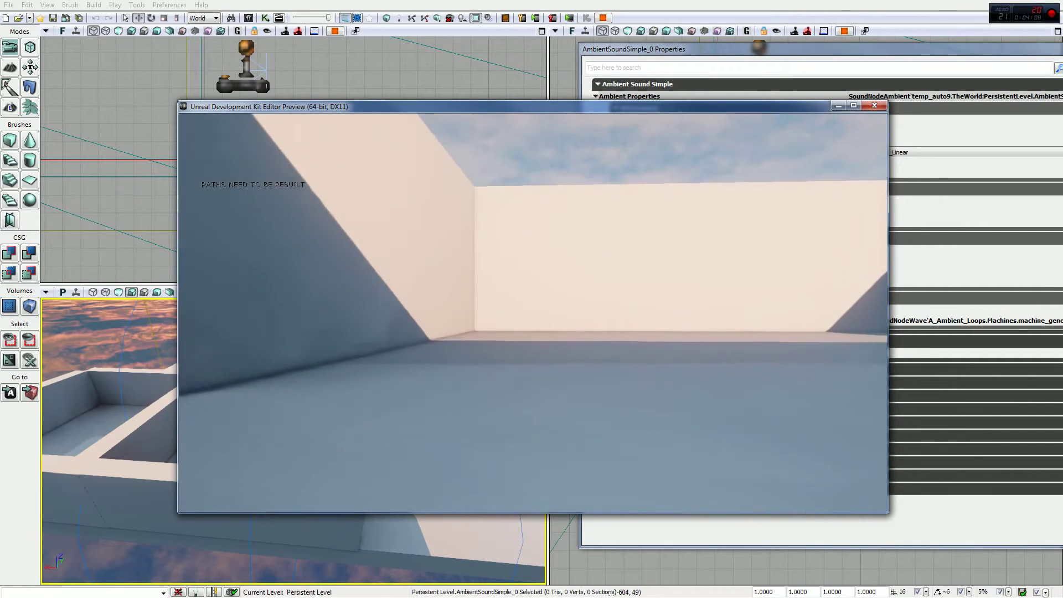
{"action": "key", "text": "w"}
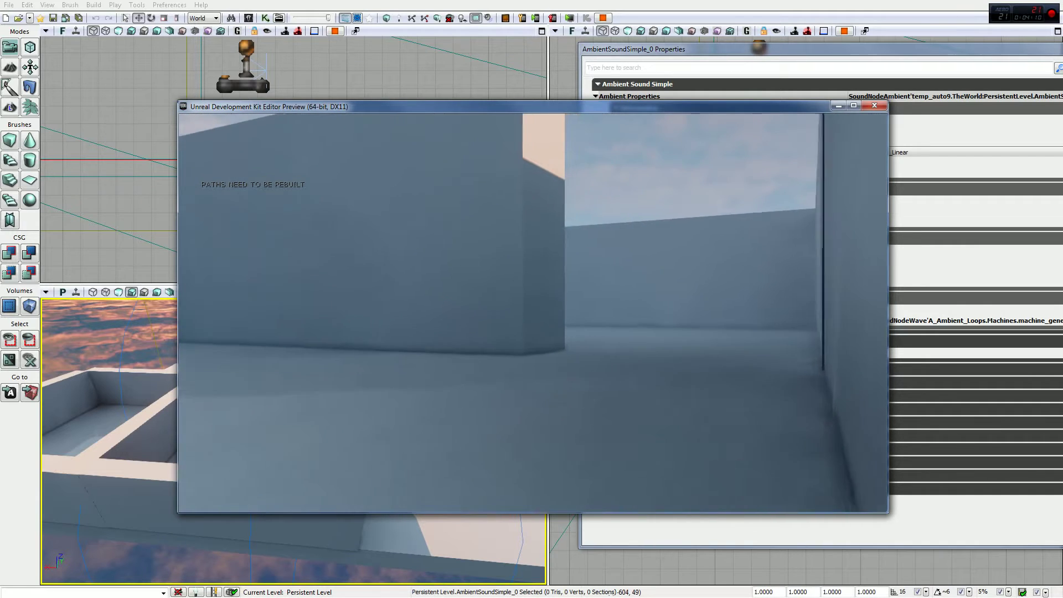
{"action": "key", "text": "Escape"}
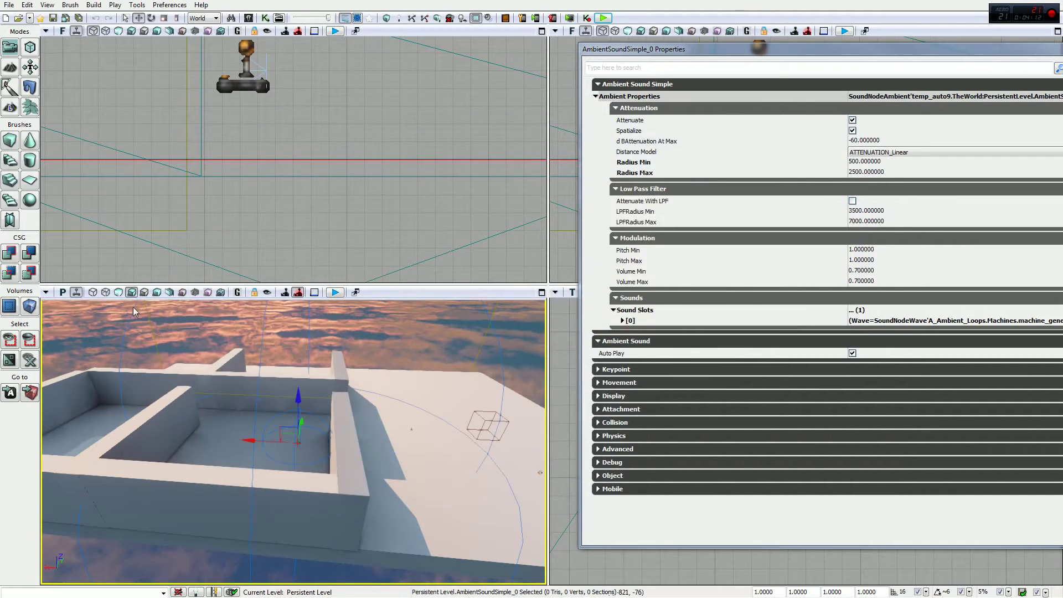
Move the platform's ambient sound closer to the entrance between the walled rooms, rebuild the geometry and dismiss the map check
{"action": "left_click", "coordinate": [539, 473]}
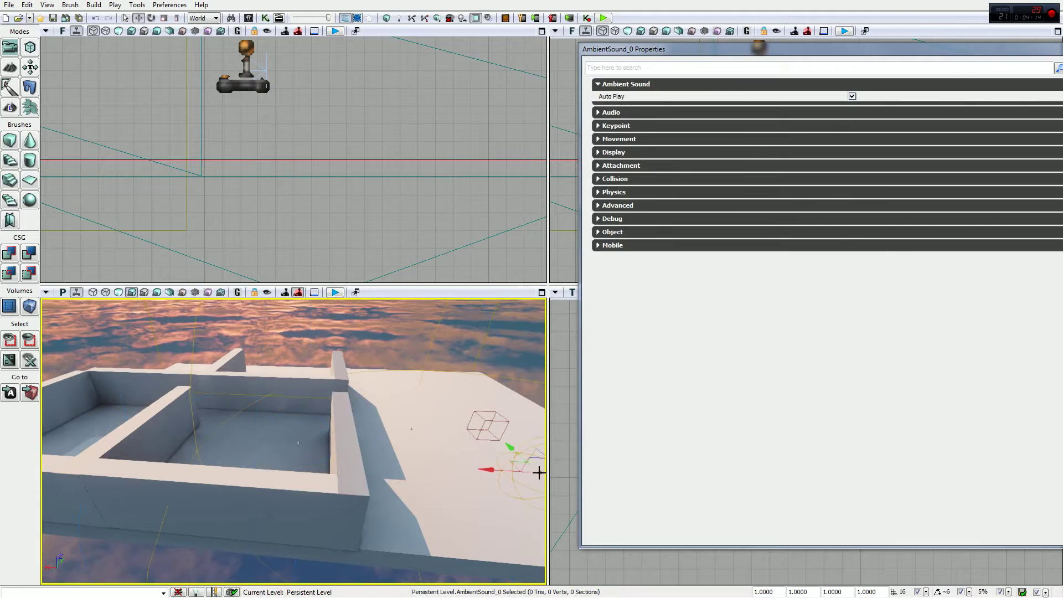
{"action": "left_click_drag", "start_coordinate": [463, 432], "coordinate": [420, 438]}
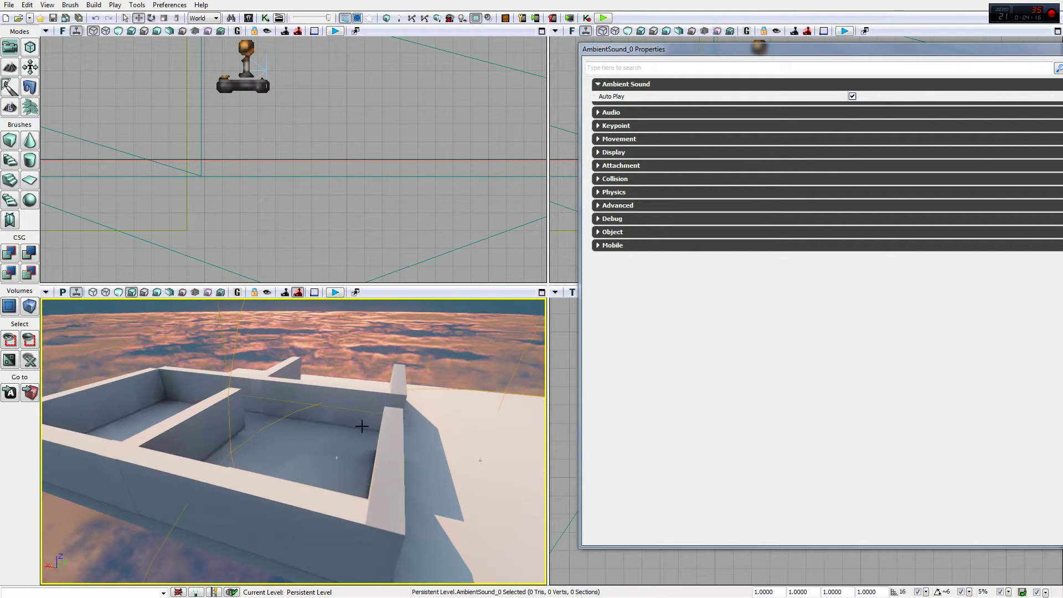
{"action": "left_click", "coordinate": [348, 409]}
{"action": "left_click_drag", "start_coordinate": [348, 409], "coordinate": [344, 471]}
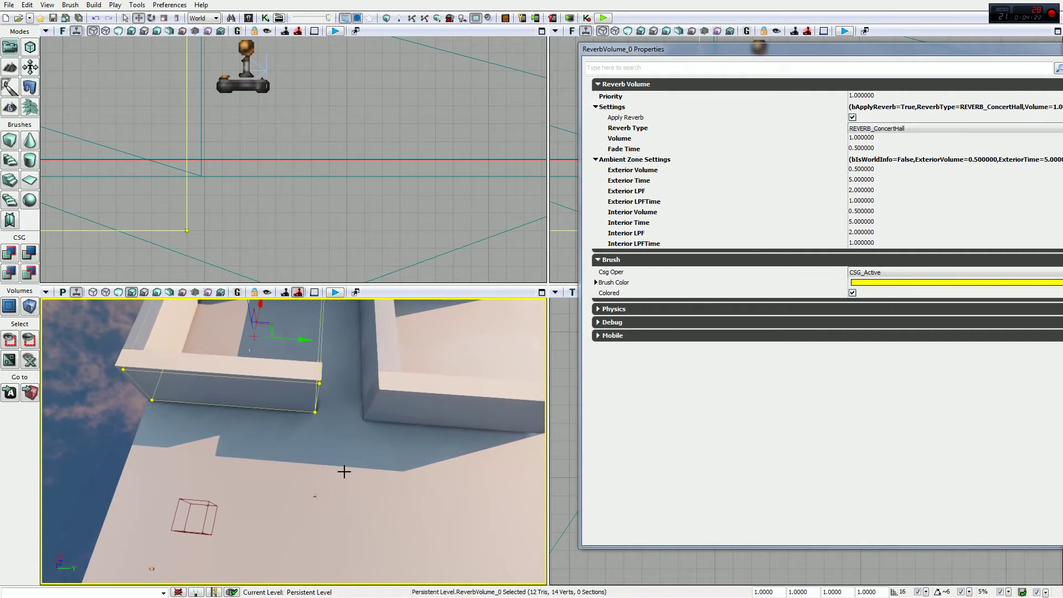
{"action": "left_click", "coordinate": [150, 567]}
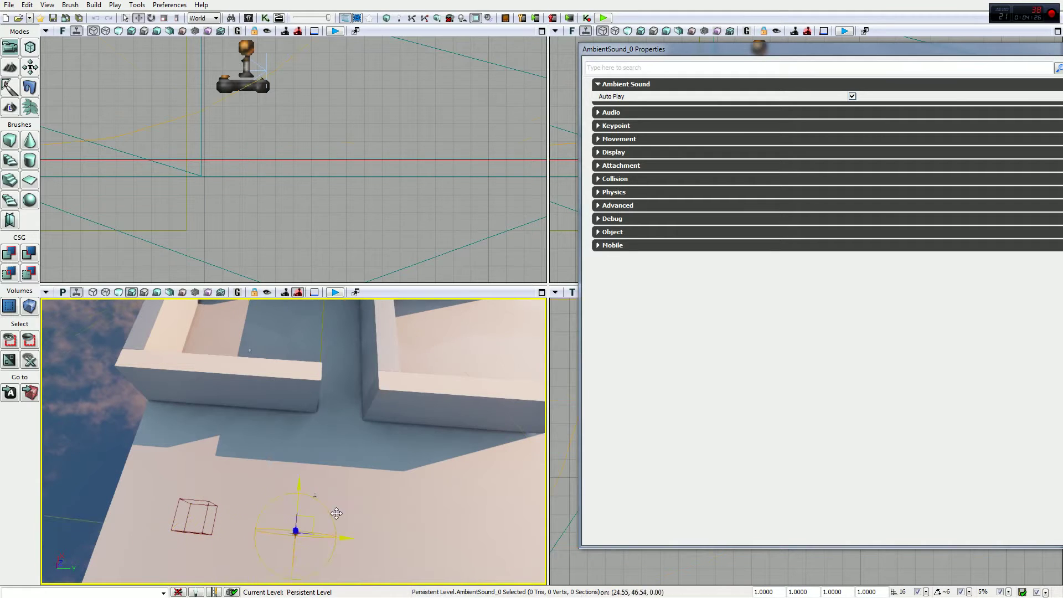
{"action": "left_click_drag", "start_coordinate": [399, 408], "coordinate": [411, 388]}
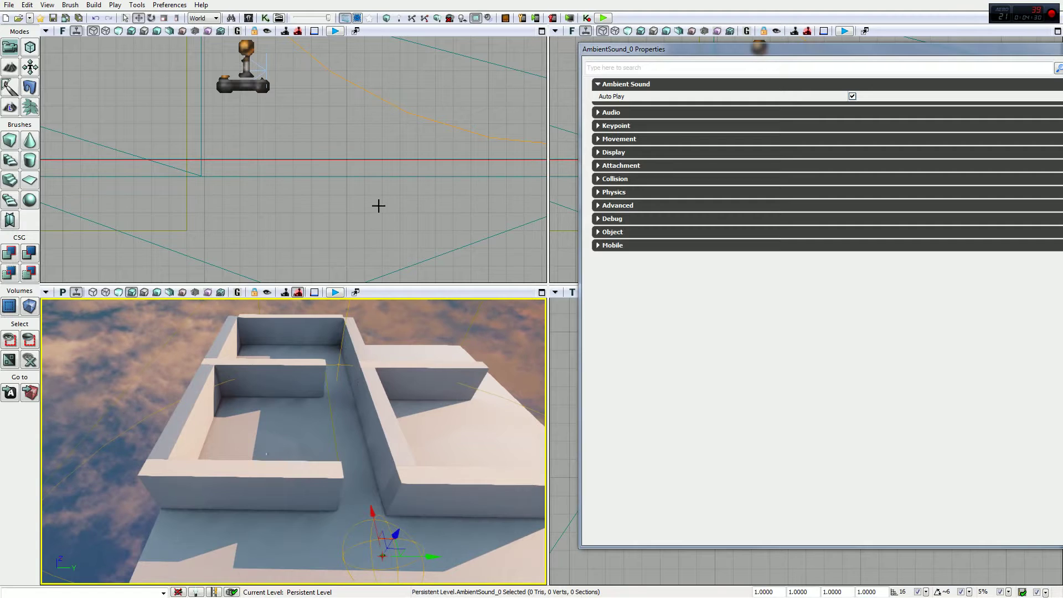
{"action": "left_click", "coordinate": [603, 18]}
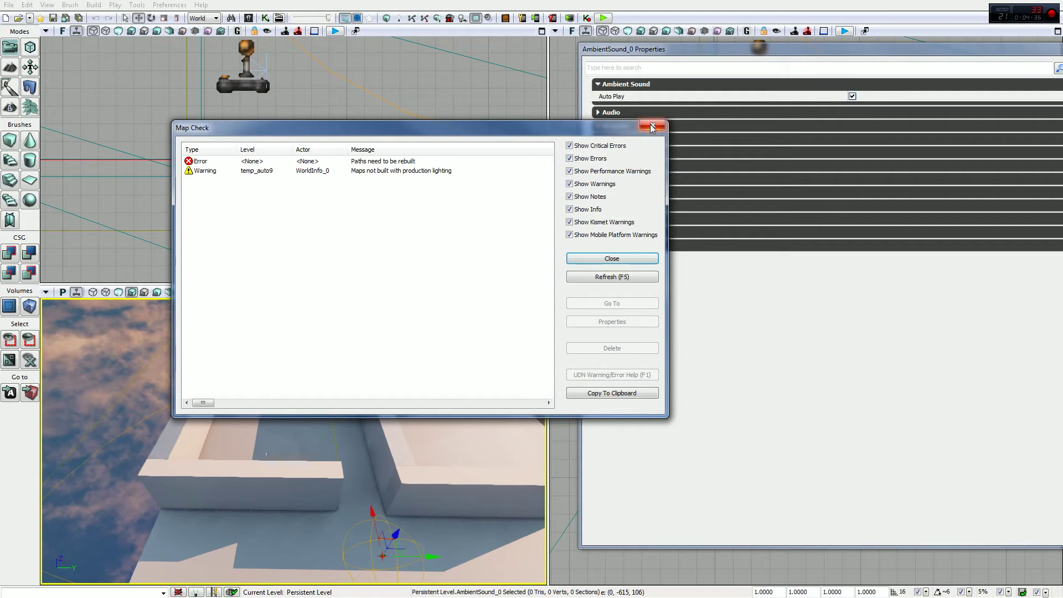
{"action": "left_click", "coordinate": [652, 127]}
Play-test the level, walking along the corridor wall into the far end of the walled area to hear the moved ambient sound
{"action": "left_click", "coordinate": [603, 18]}
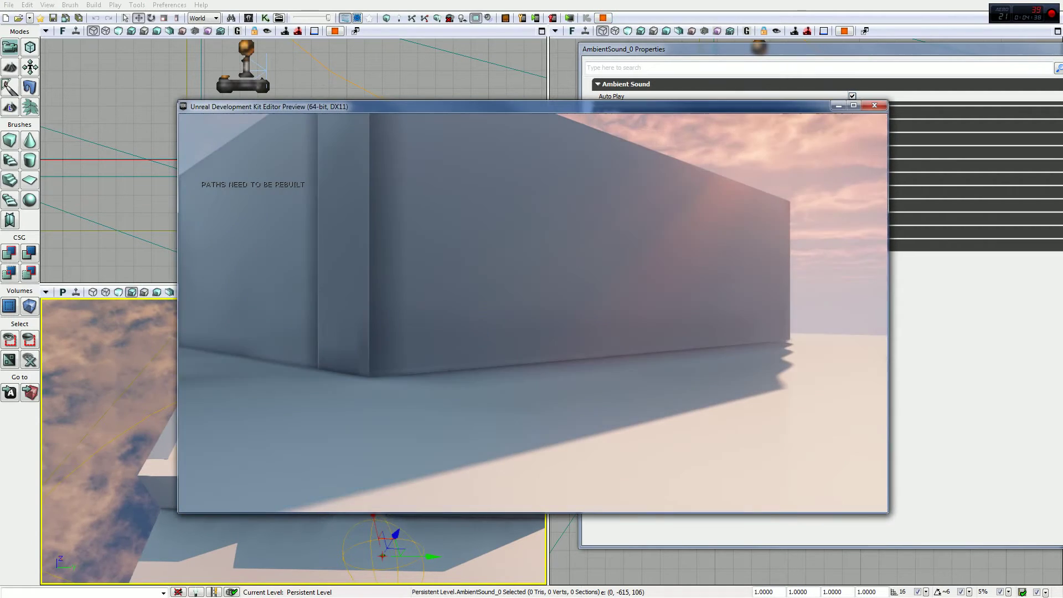
{"action": "key", "text": "w"}
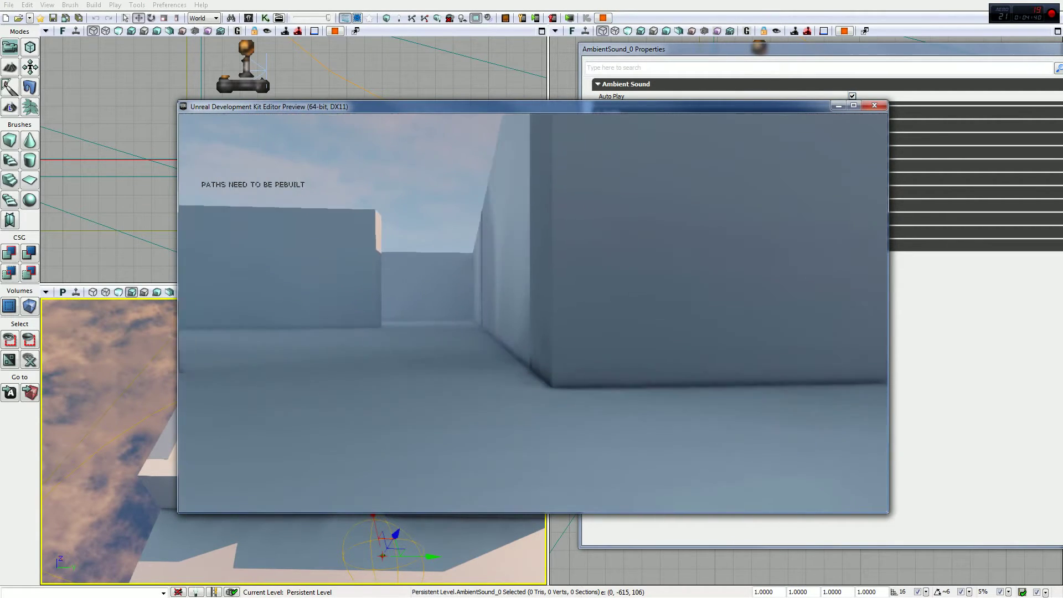
{"action": "key", "text": "w"}
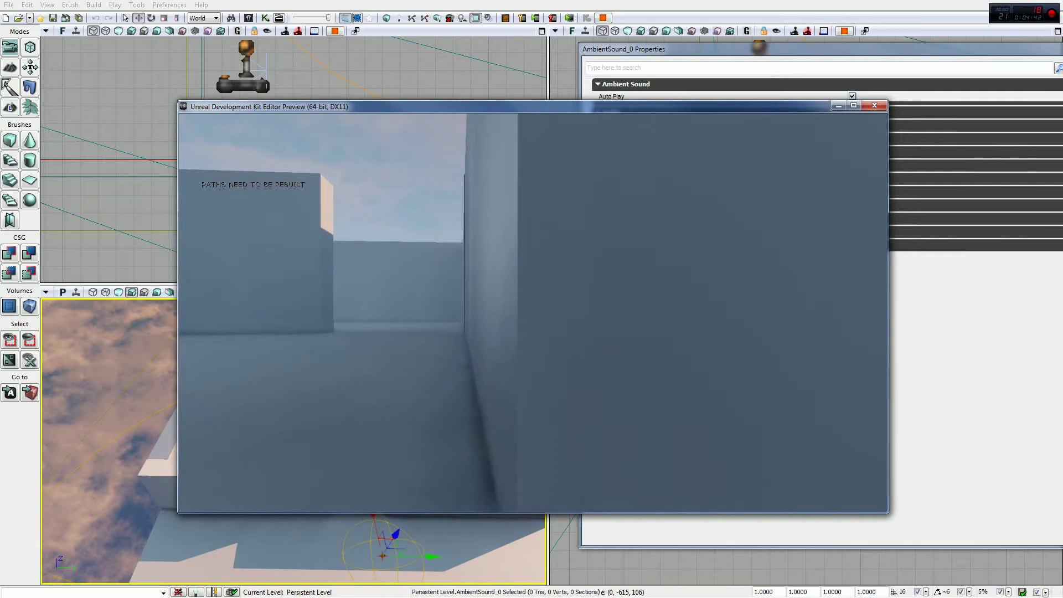
{"action": "key", "text": "w"}
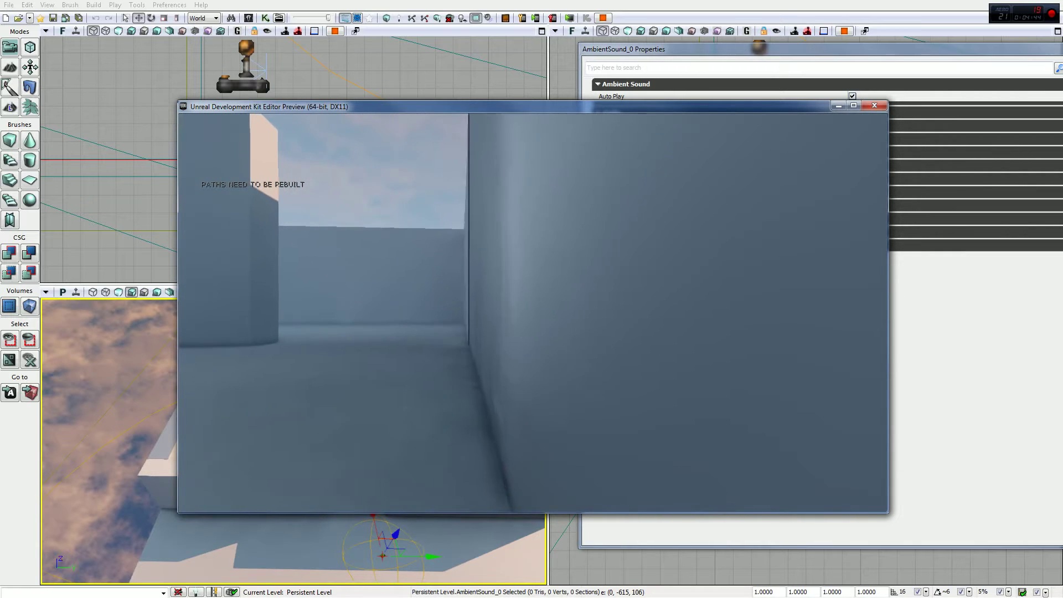
{"action": "key", "text": "w"}
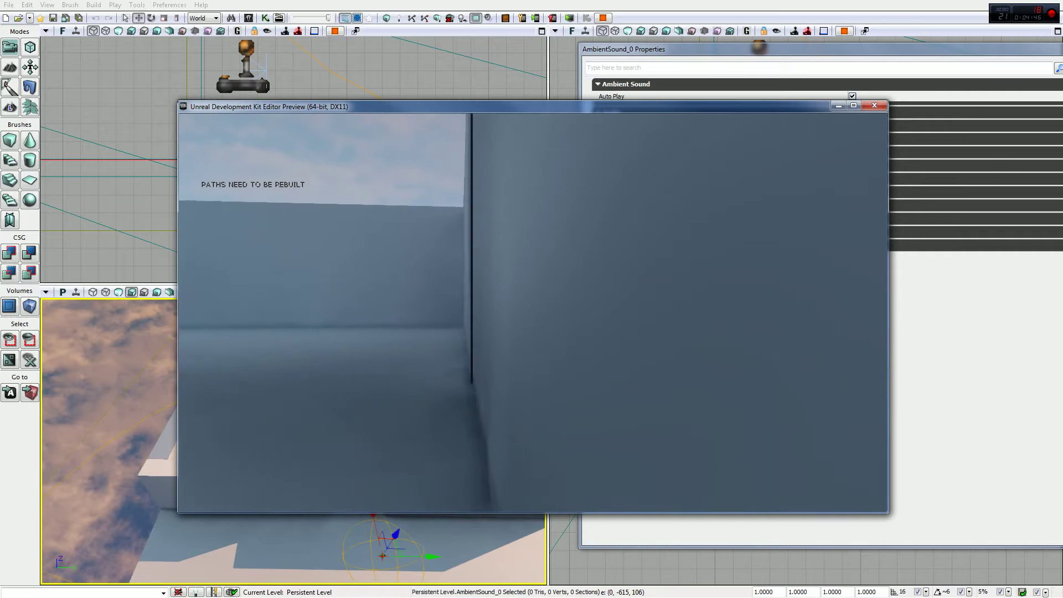
{"action": "key", "text": "a"}
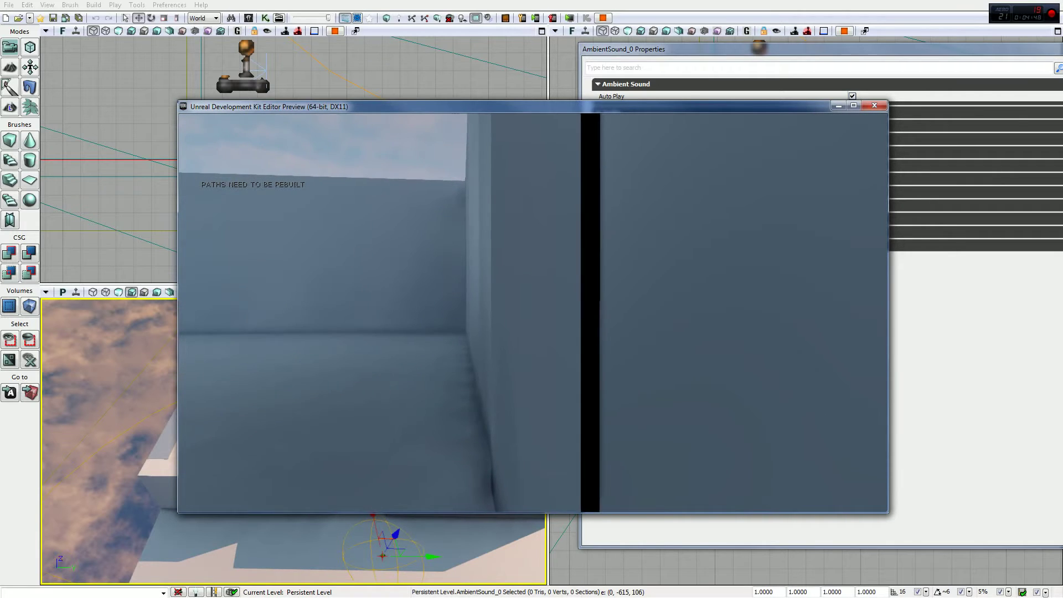
{"action": "key", "text": "s"}
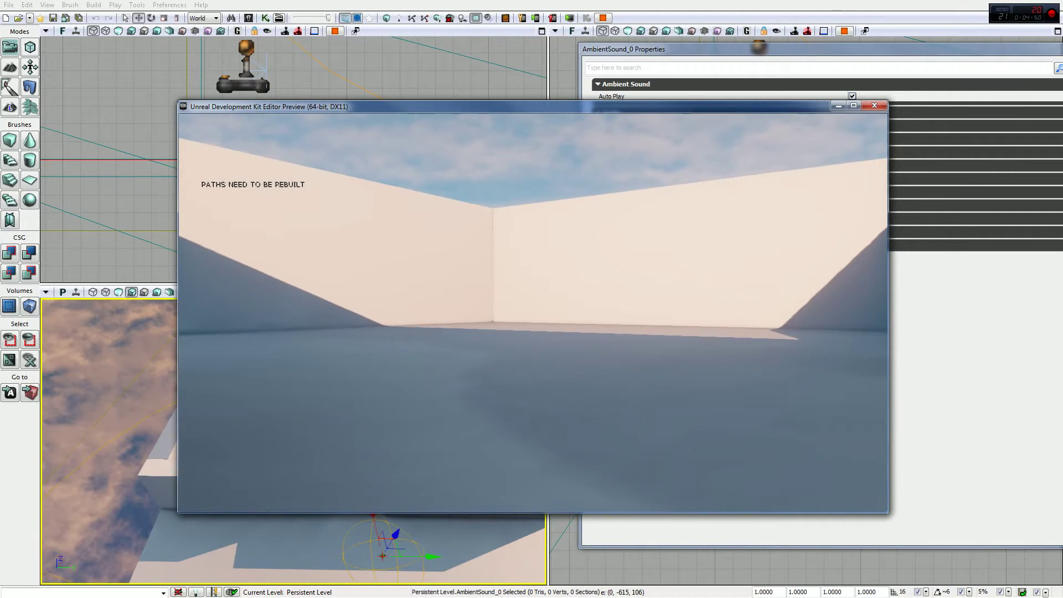
Walk back through the walled rooms and their openings to compare the sound inside and outside, and end the play test
{"action": "key", "text": "a"}
{"action": "key", "text": "w"}
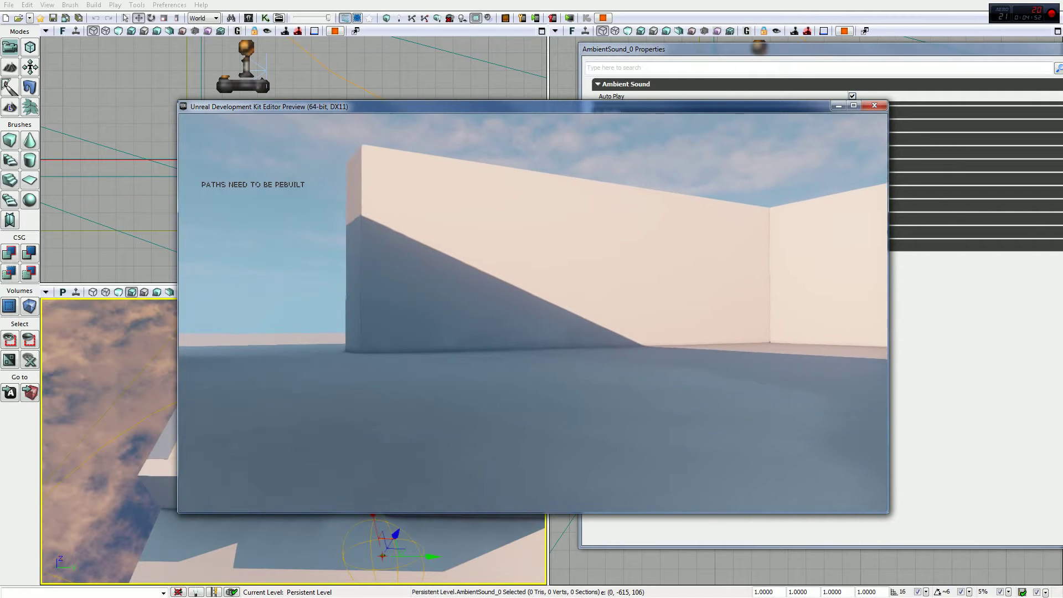
{"action": "key", "text": "w"}
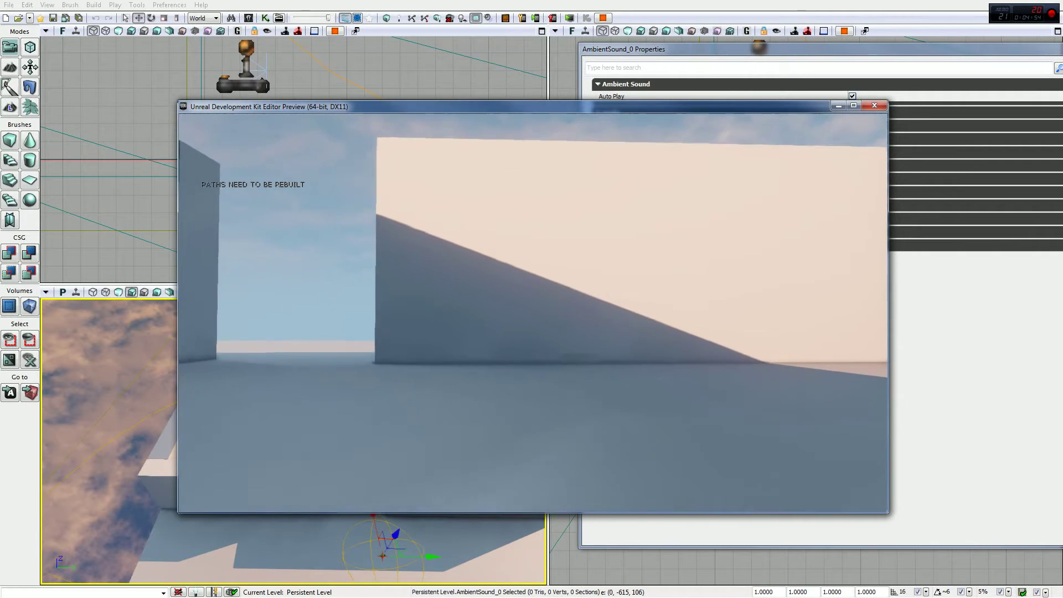
{"action": "key", "text": "w"}
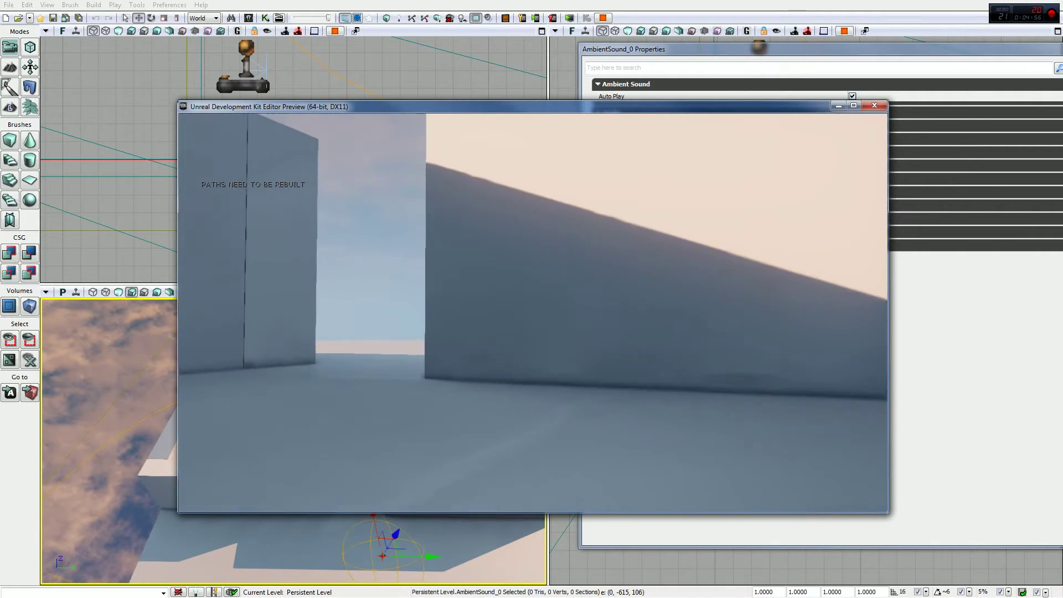
{"action": "key", "text": "w"}
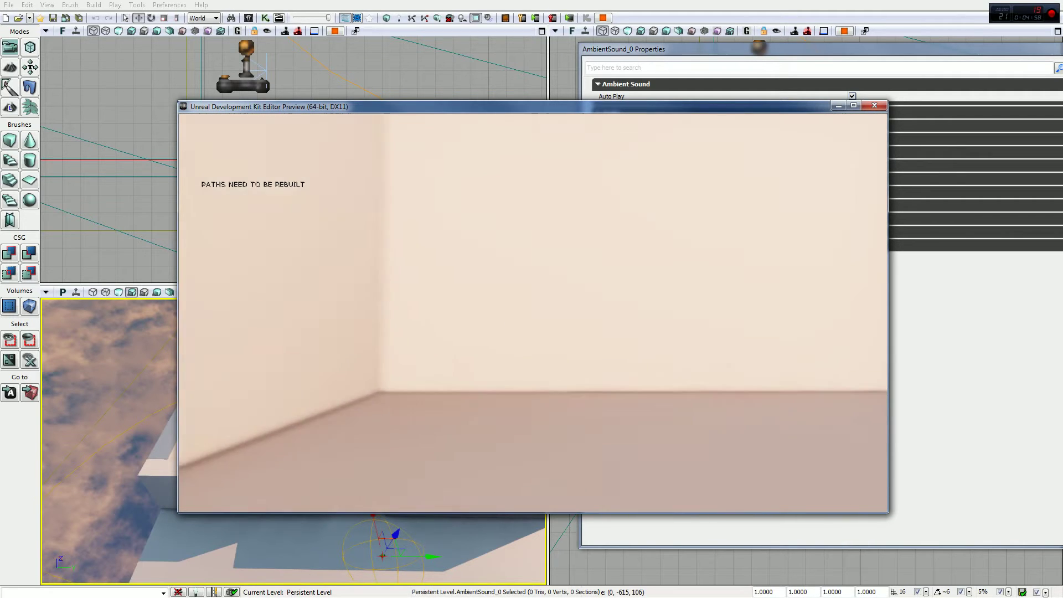
{"action": "key", "text": "w"}
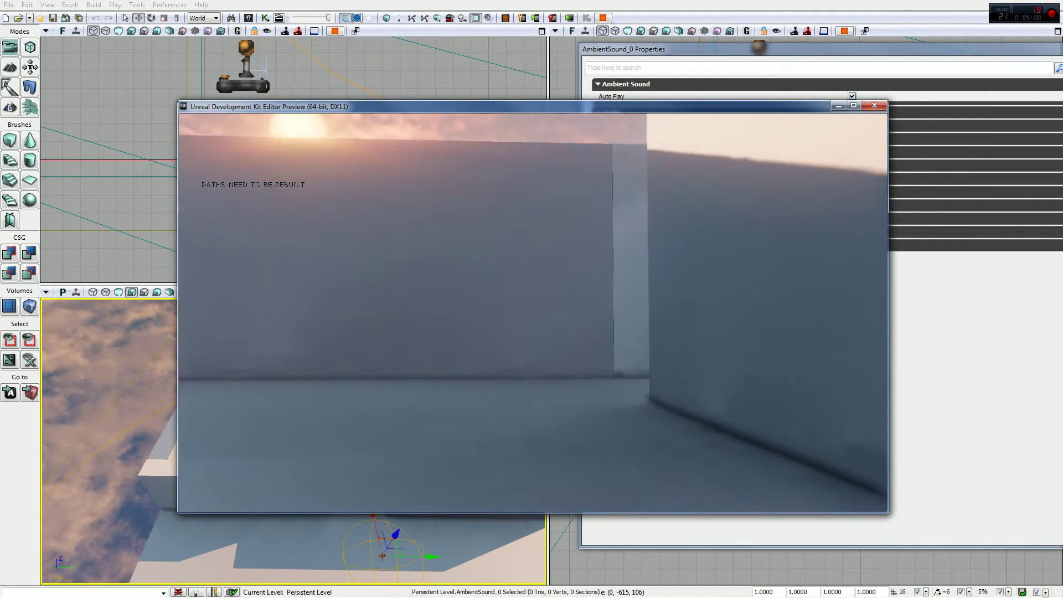
{"action": "key", "text": "w"}
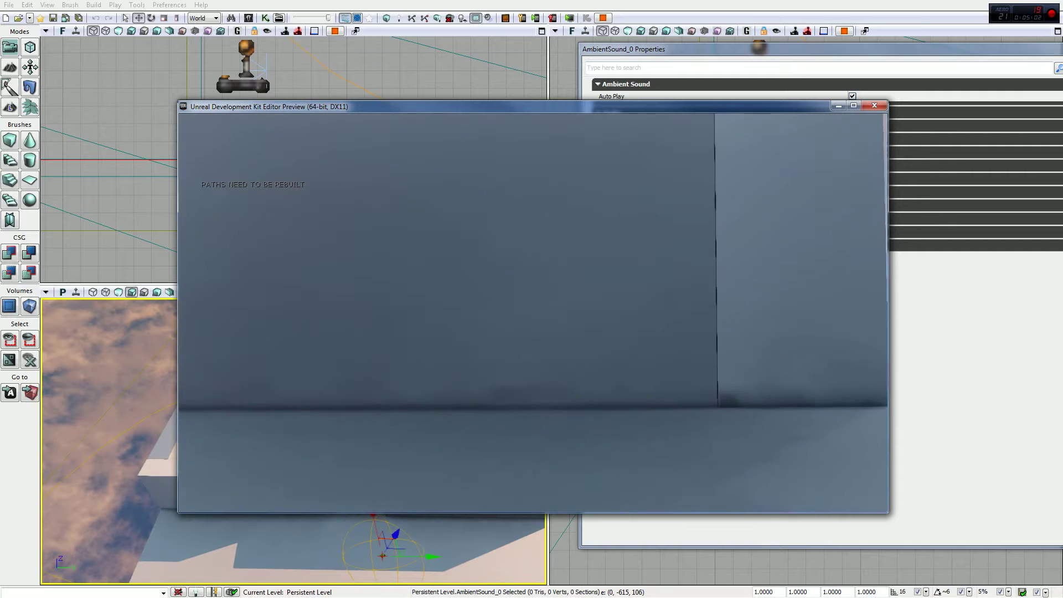
{"action": "key", "text": "w"}
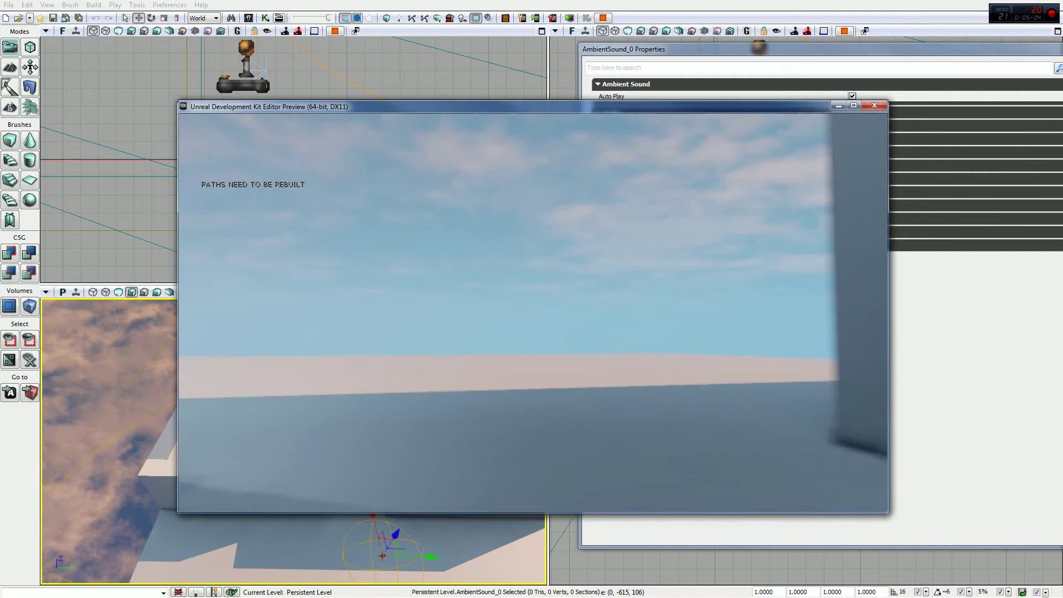
{"action": "key", "text": "w"}
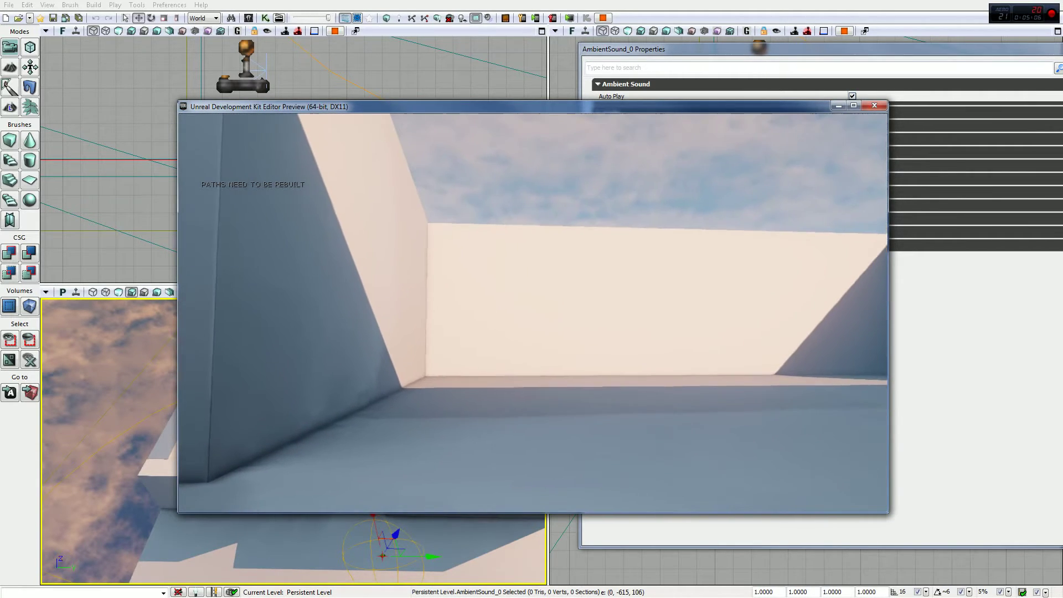
{"action": "key", "text": "w"}
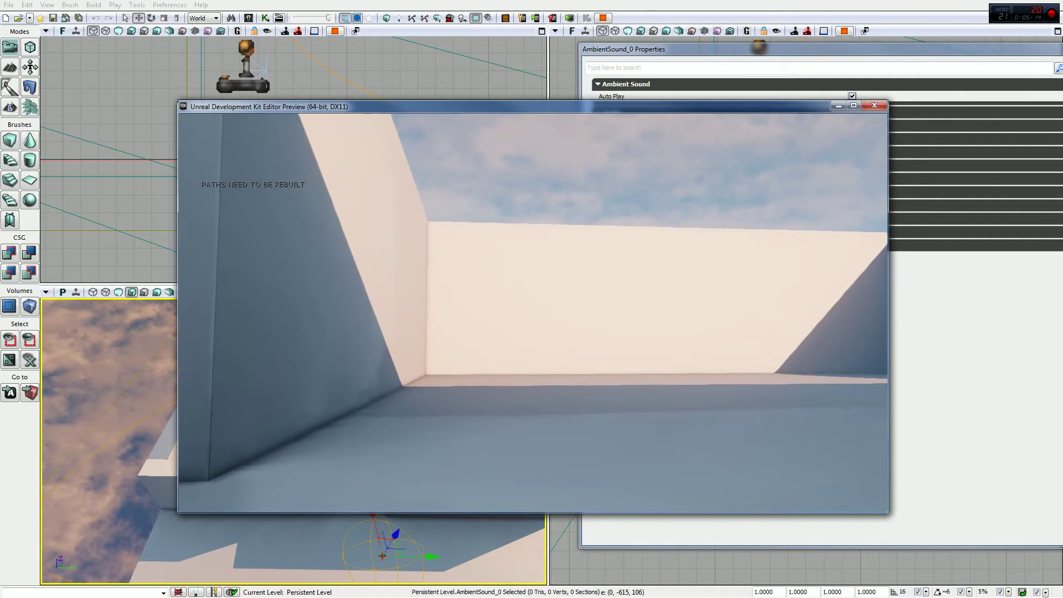
{"action": "key", "text": "Escape"}
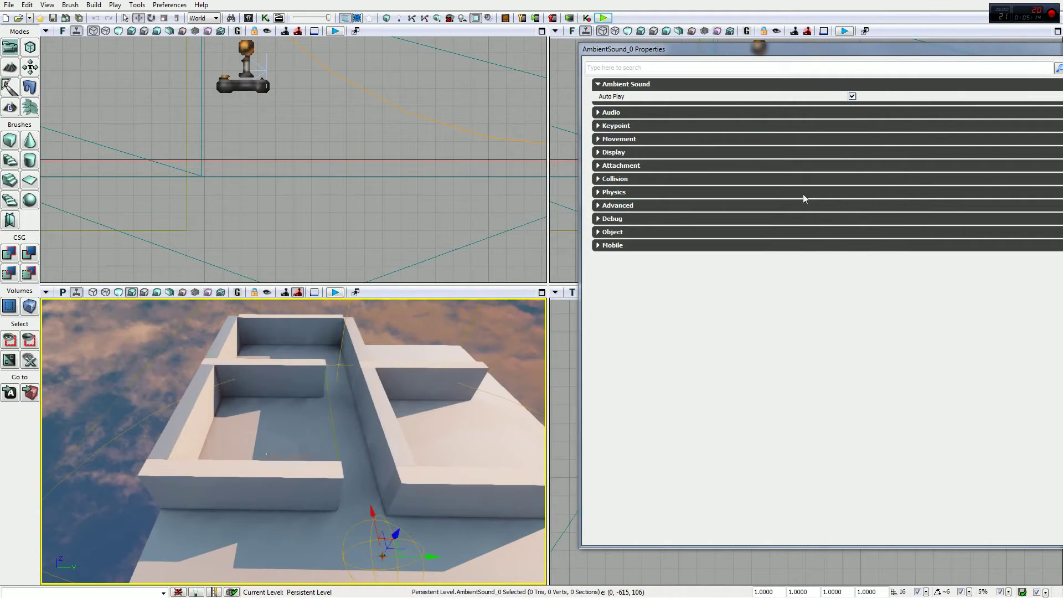
Set the reverb volume's exterior and interior volume to 0.25 and exterior and interior time to 1, and rebuild the geometry
{"action": "left_click", "coordinate": [330, 400]}
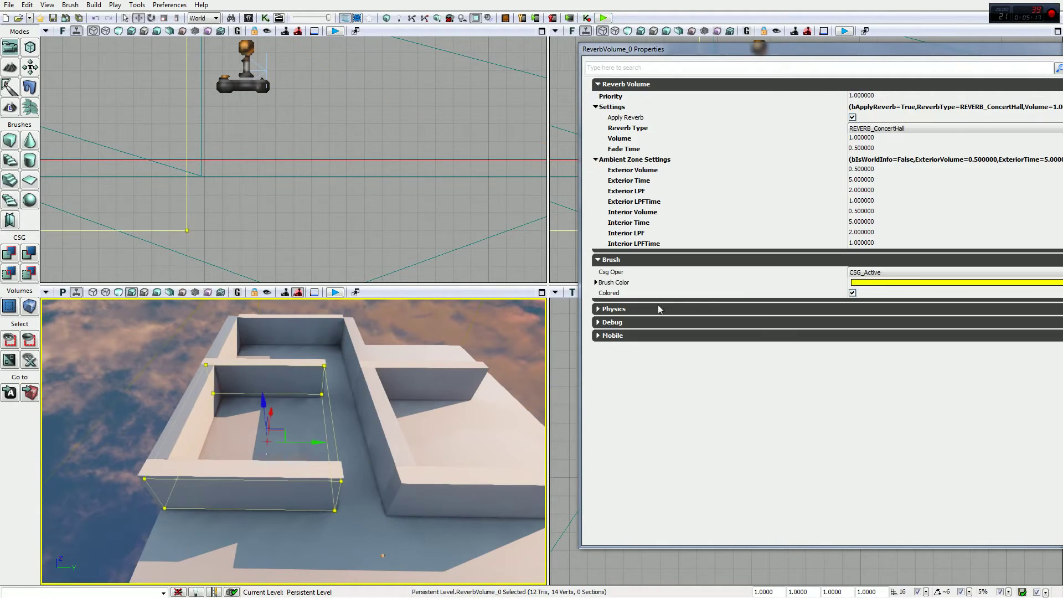
{"action": "left_click", "coordinate": [854, 182]}
{"action": "type", "text": "1"}
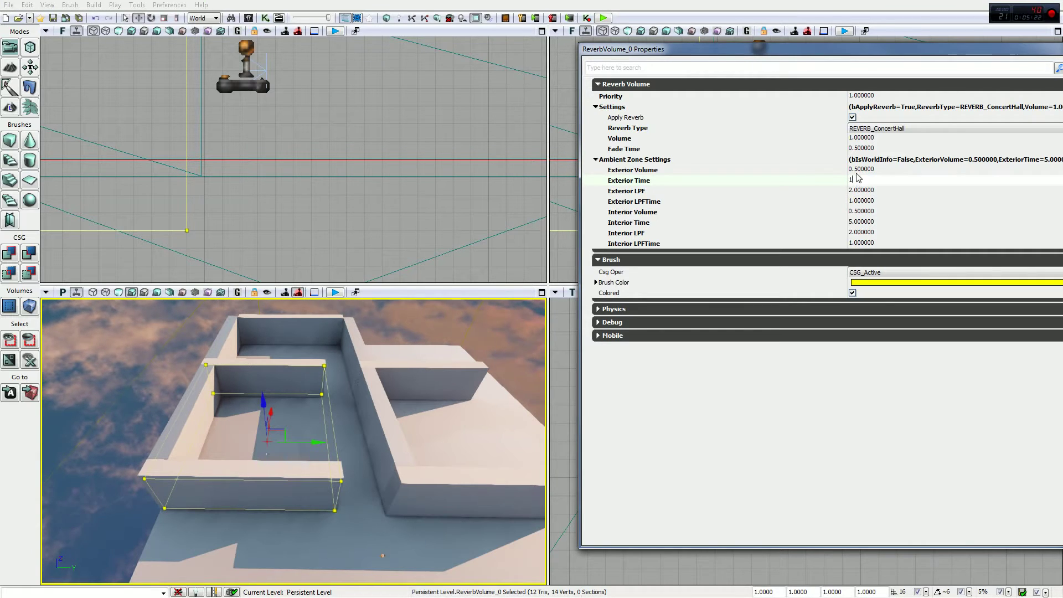
{"action": "left_click", "coordinate": [861, 170]}
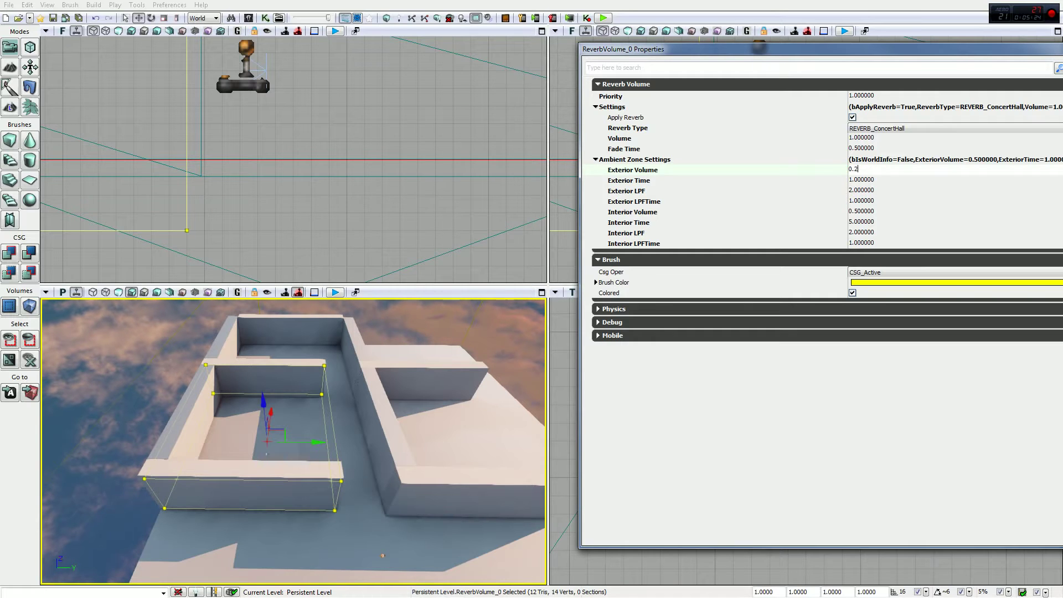
{"action": "left_click", "coordinate": [860, 212]}
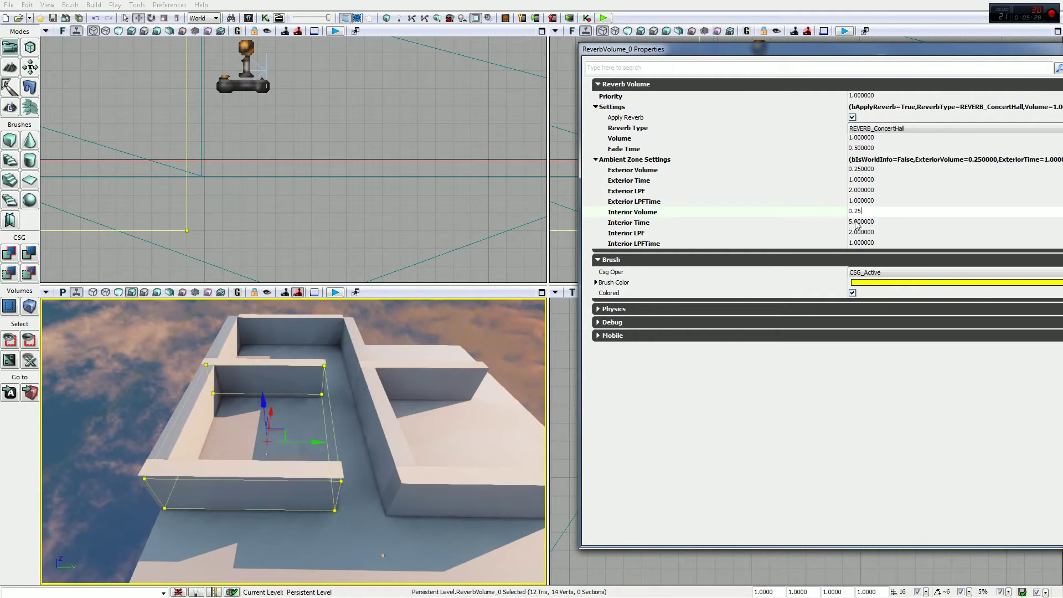
{"action": "left_click", "coordinate": [859, 222]}
{"action": "type", "text": "1"}
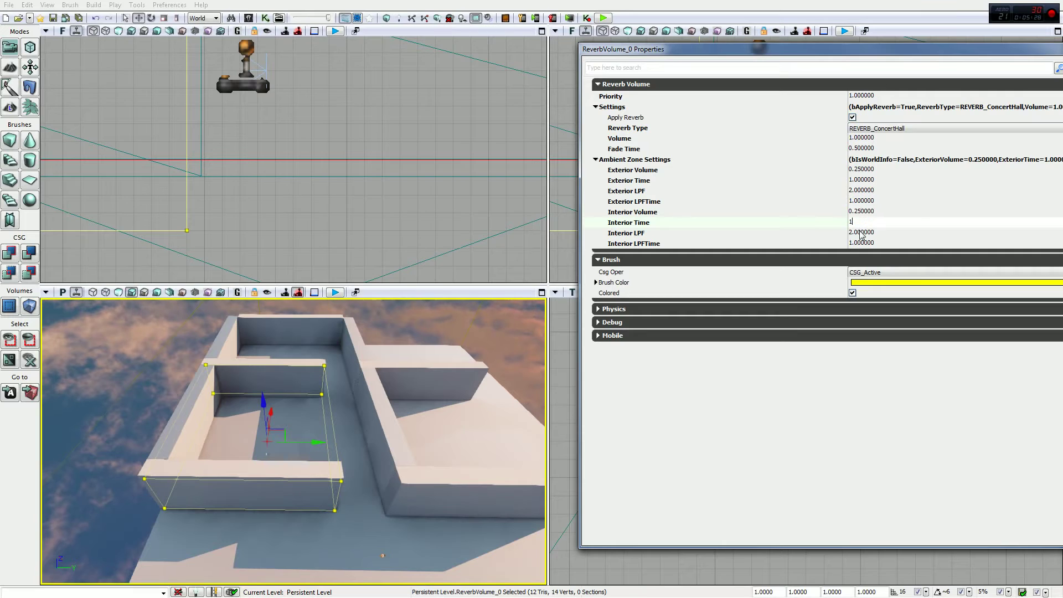
{"action": "left_click", "coordinate": [387, 19]}
{"action": "left_click", "coordinate": [611, 260]}
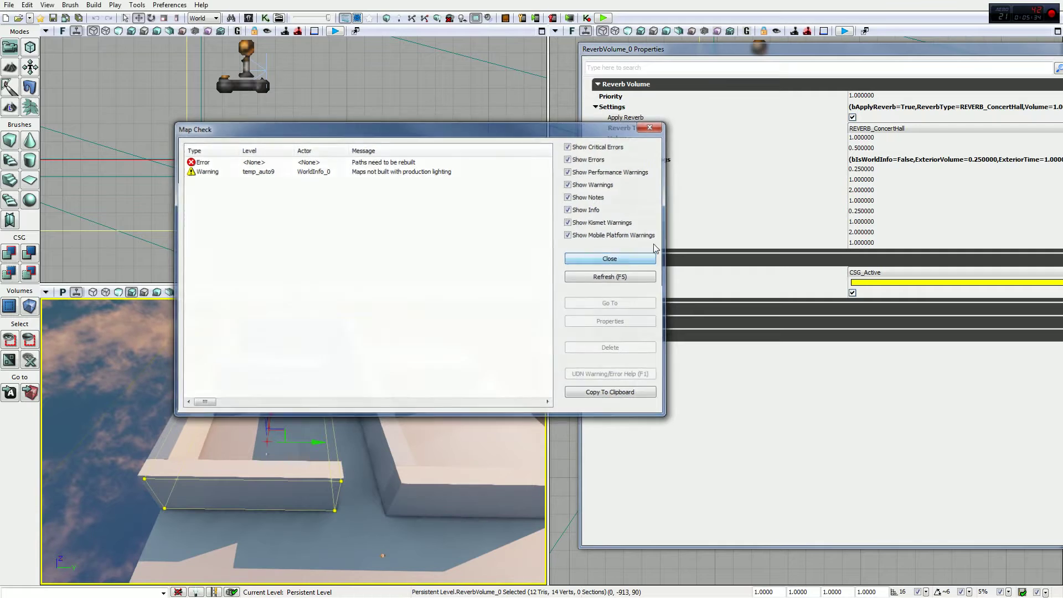
Change the reverb volume's reverb type to REVERB_Underwater, rebuild the geometry and dismiss the map check
{"action": "left_click", "coordinate": [878, 128]}
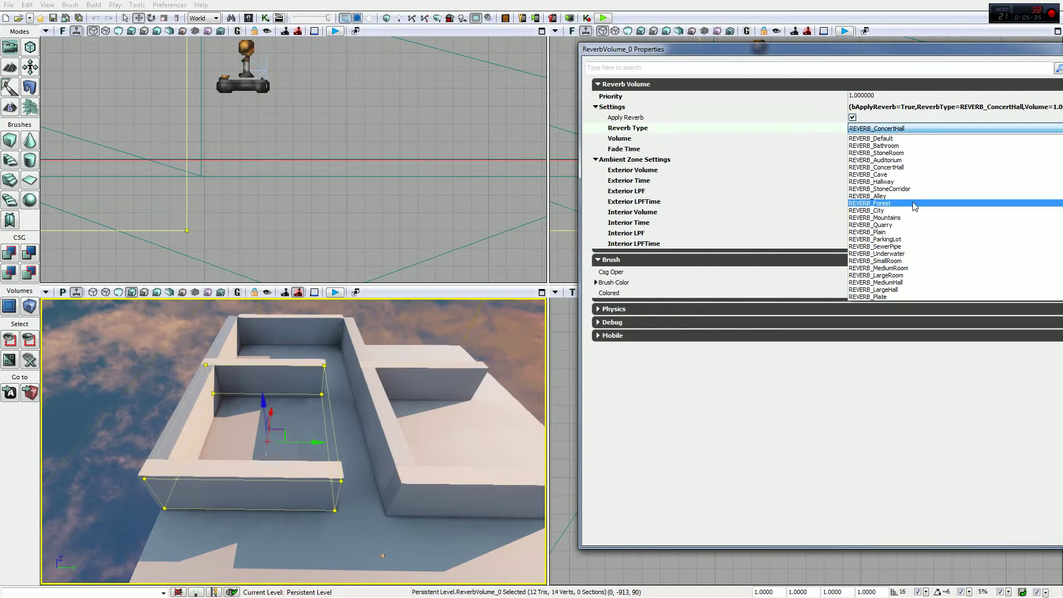
{"action": "left_click", "coordinate": [910, 255]}
{"action": "left_click", "coordinate": [396, 21]}
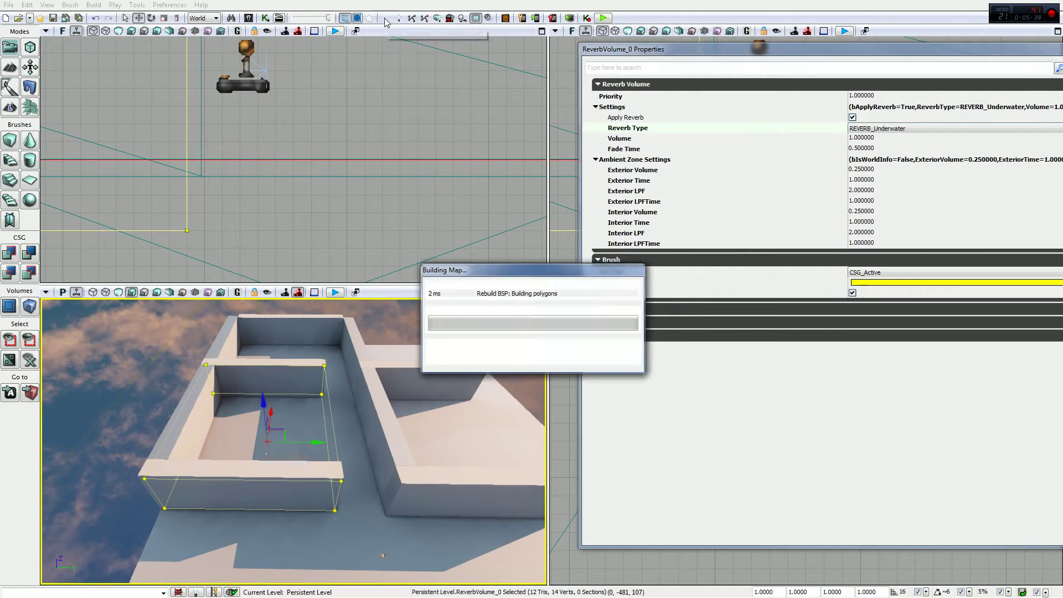
{"action": "left_click", "coordinate": [611, 258]}
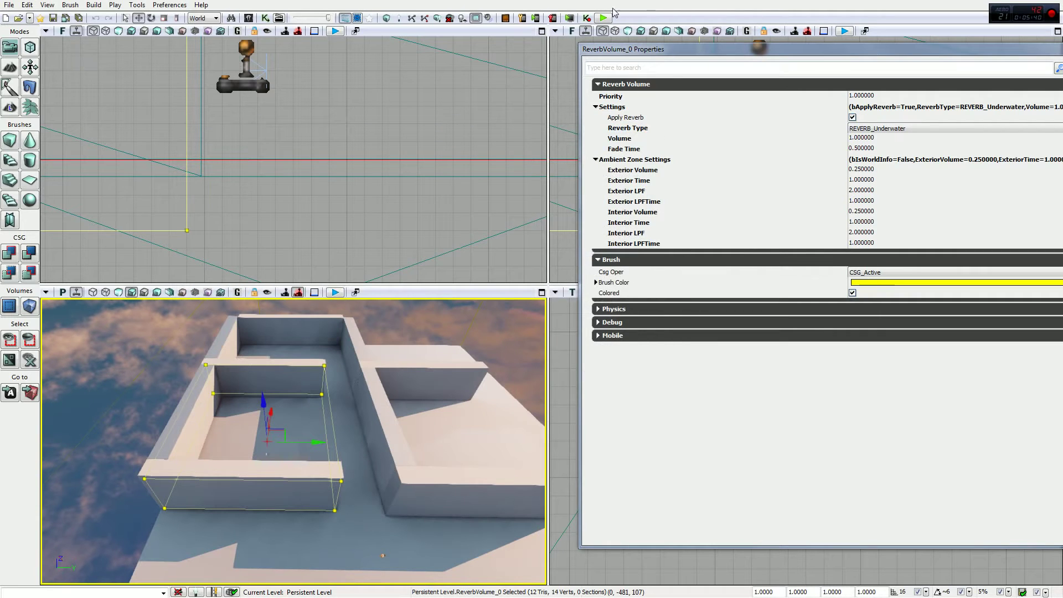
Play-test the level with the underwater reverb, walking down the corridor and then up to the shaded wall
{"action": "left_click", "coordinate": [603, 18]}
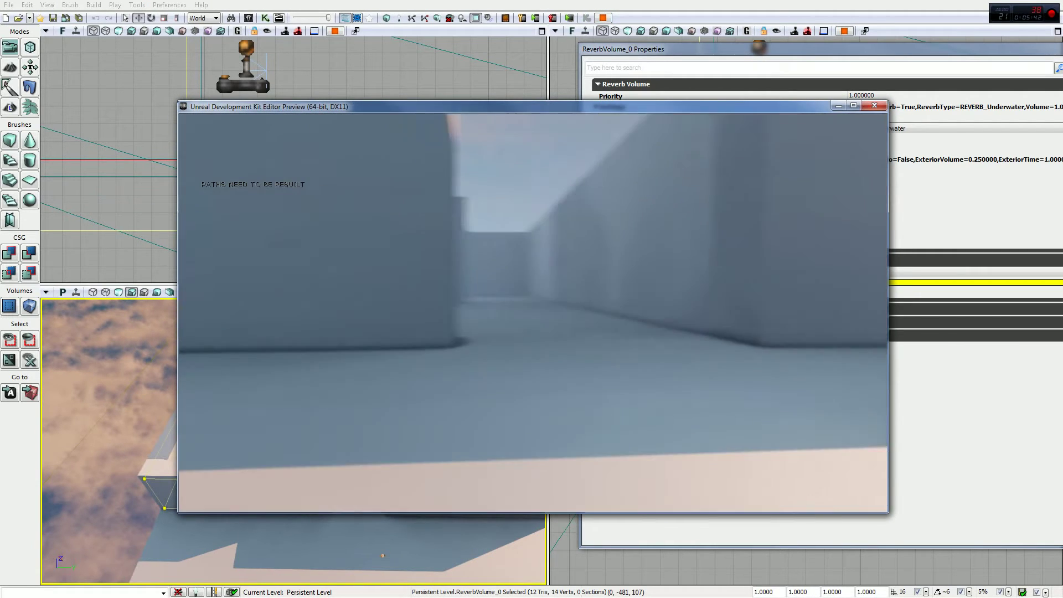
{"action": "key", "text": "w"}
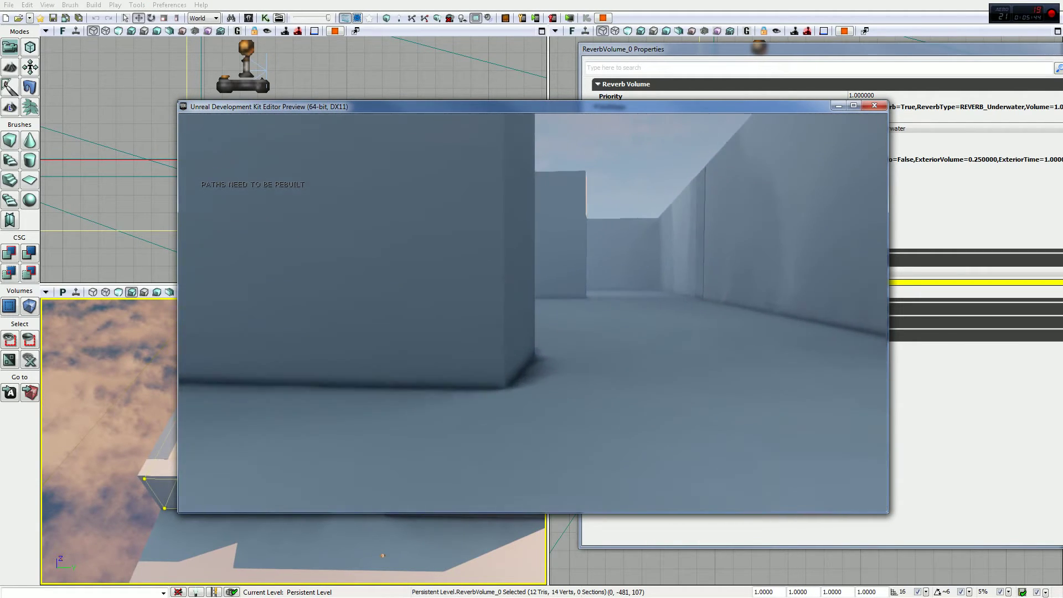
{"action": "key", "text": "w"}
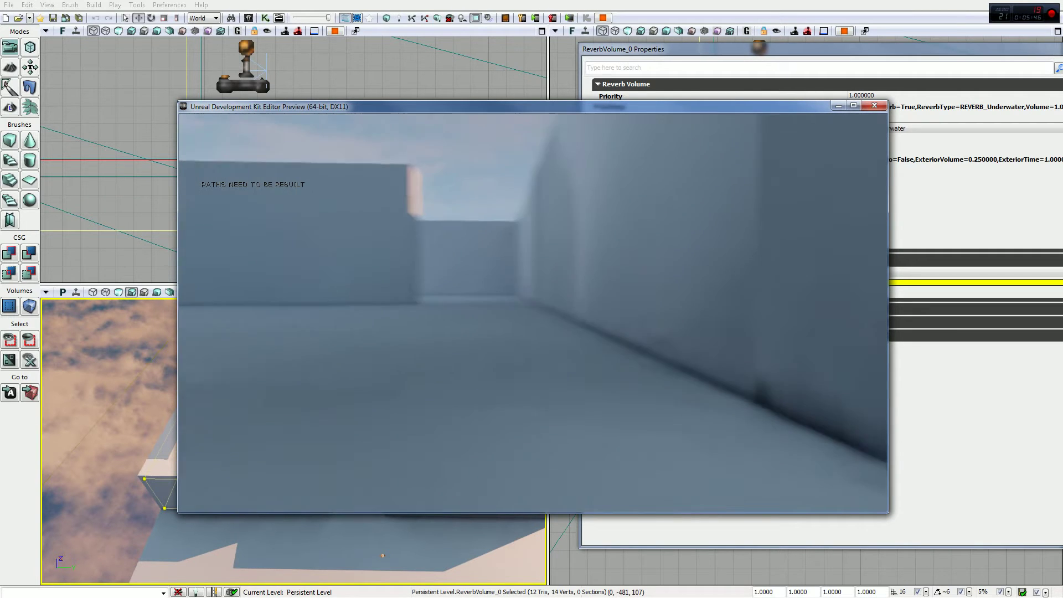
{"action": "key", "text": "w"}
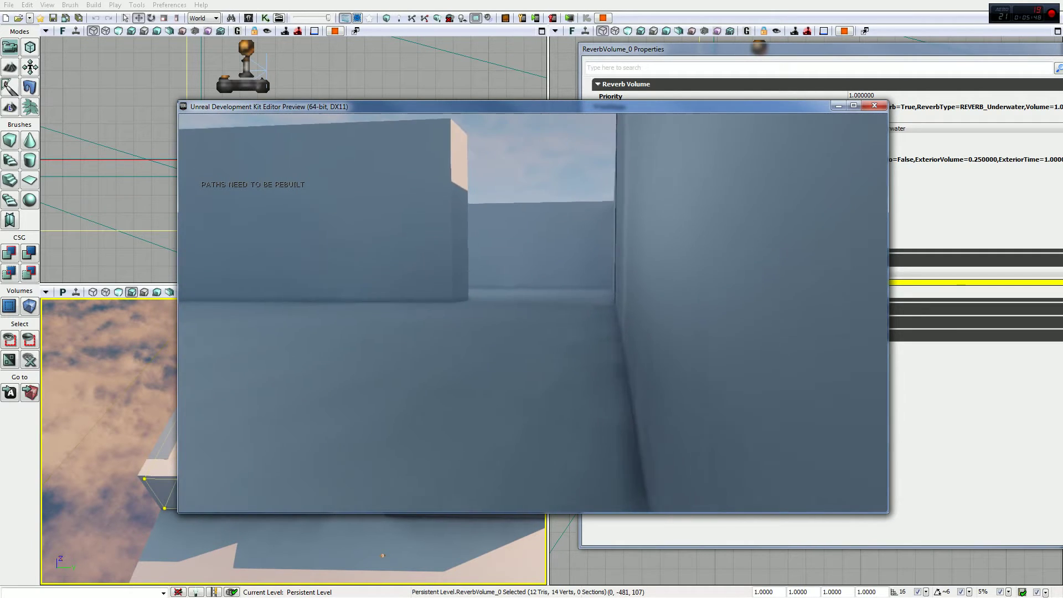
{"action": "key", "text": "w"}
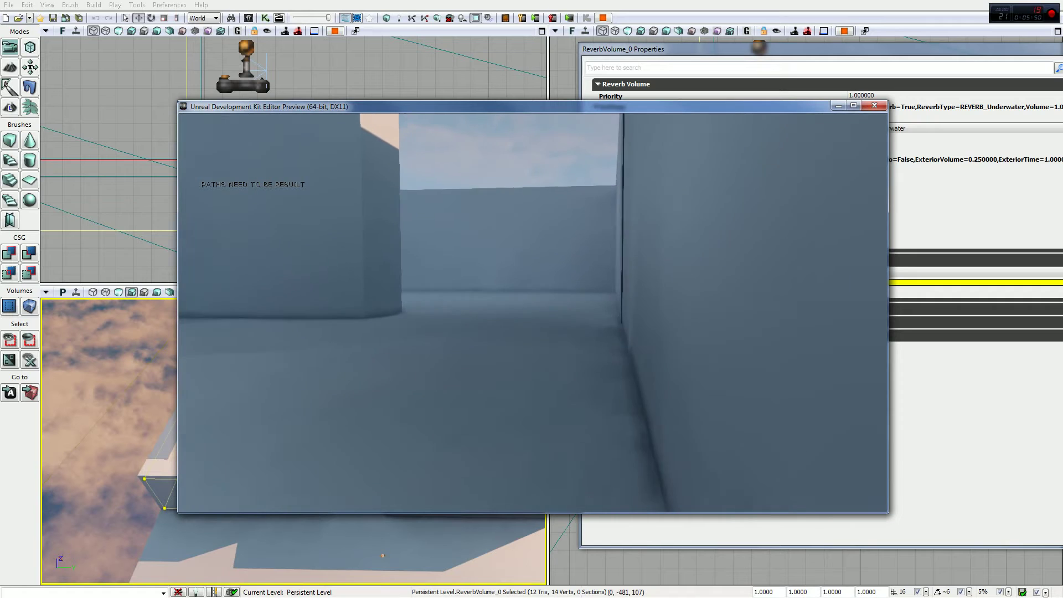
{"action": "key", "text": "w"}
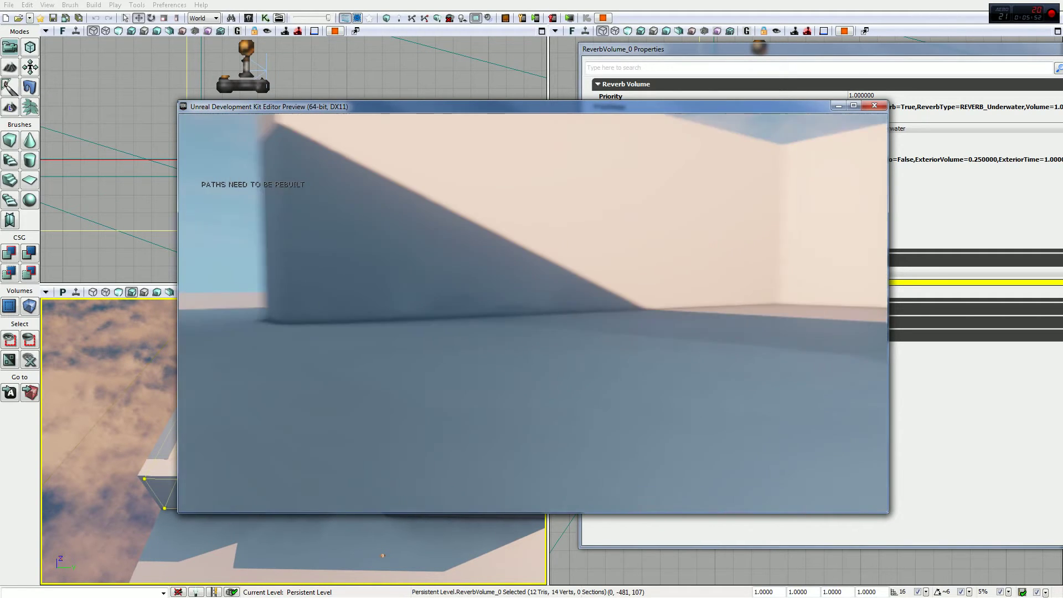
{"action": "key", "text": "w"}
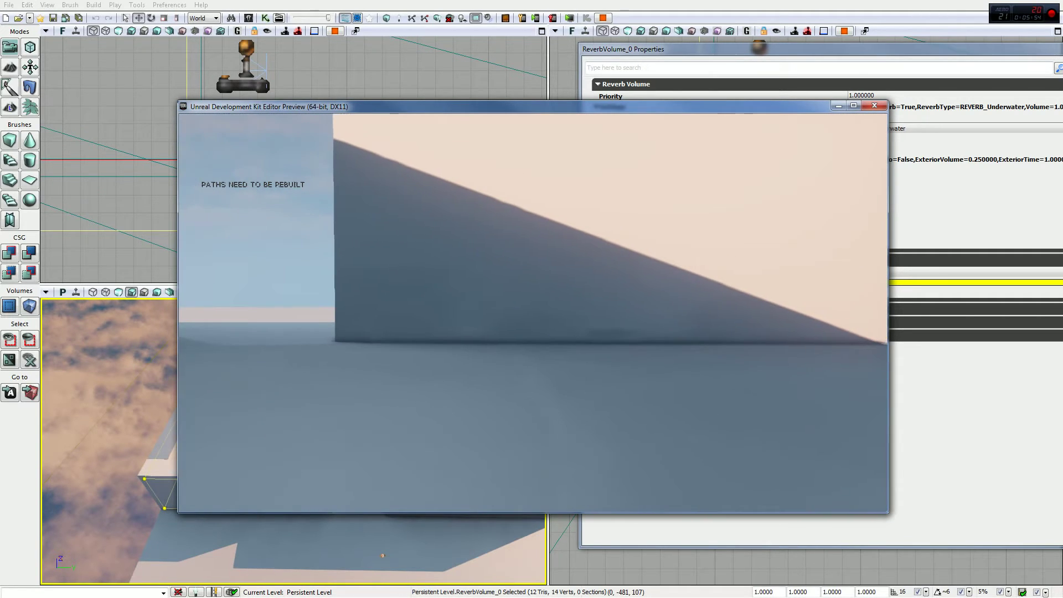
{"action": "key", "text": "w"}
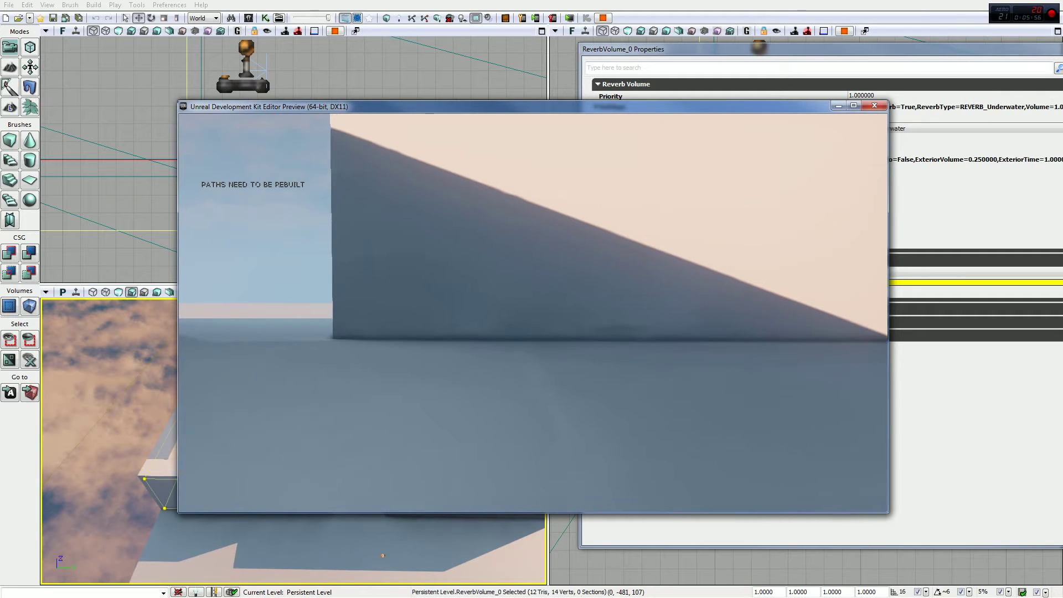
{"action": "key", "text": "w"}
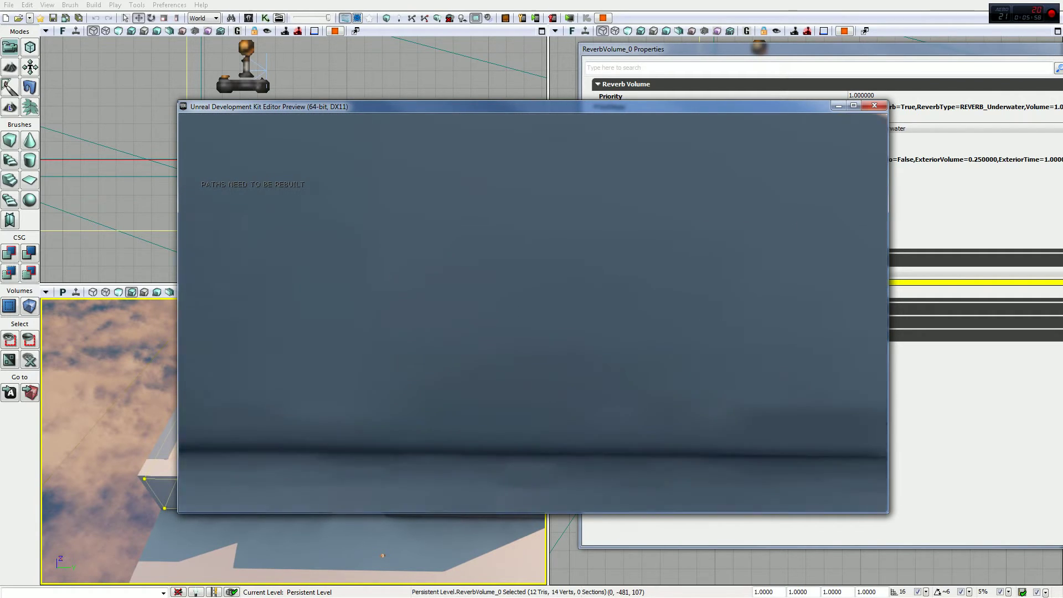
Back away and walk in and out of the walled room to compare the sound, then end the play test
{"action": "key", "text": "s"}
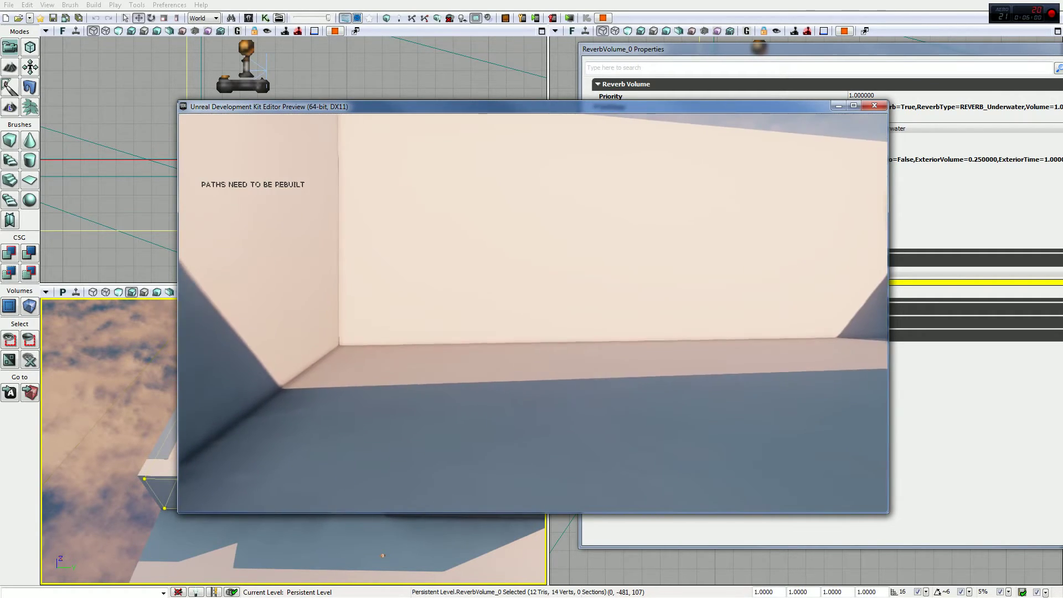
{"action": "key", "text": "w"}
{"action": "key", "text": "w"}
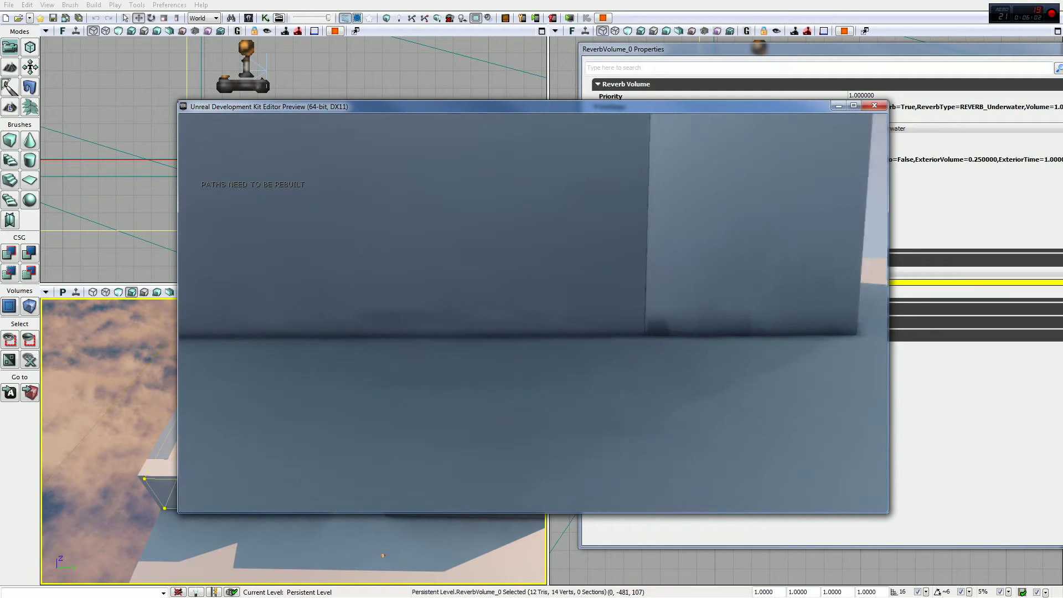
{"action": "key", "text": "s"}
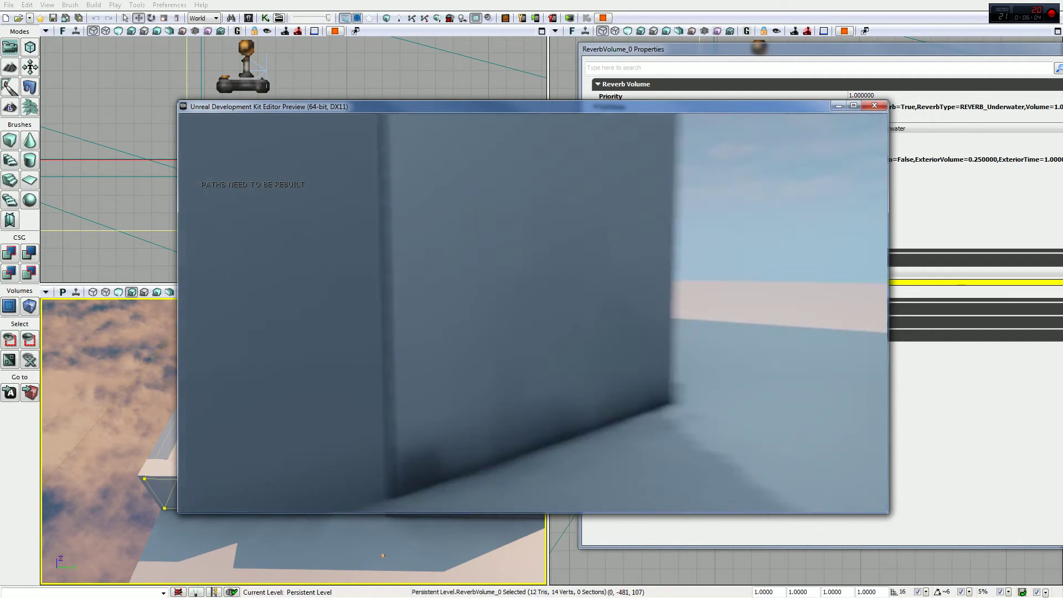
{"action": "key", "text": "w"}
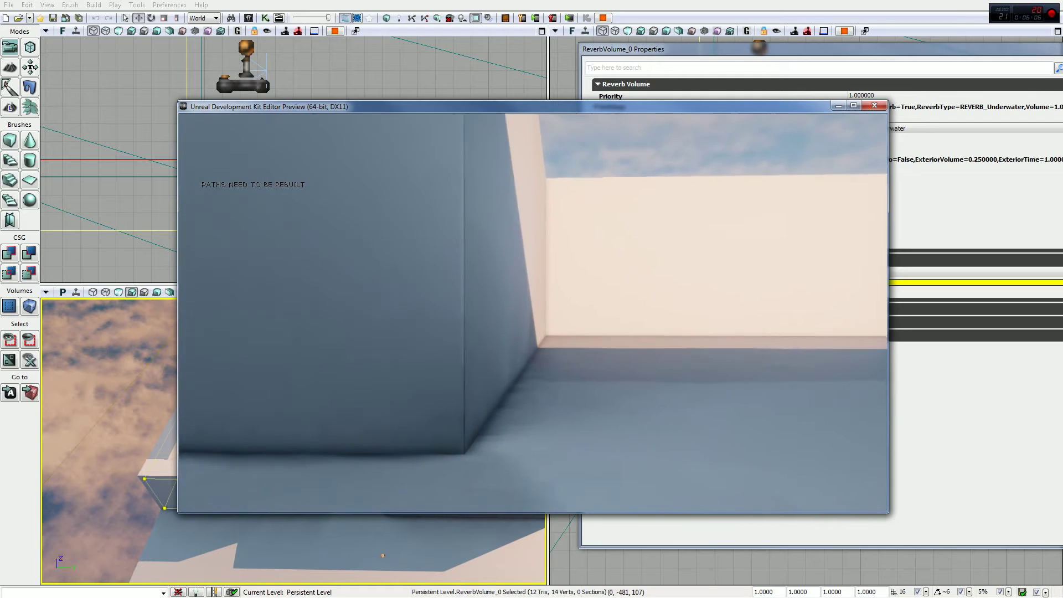
{"action": "key", "text": "w"}
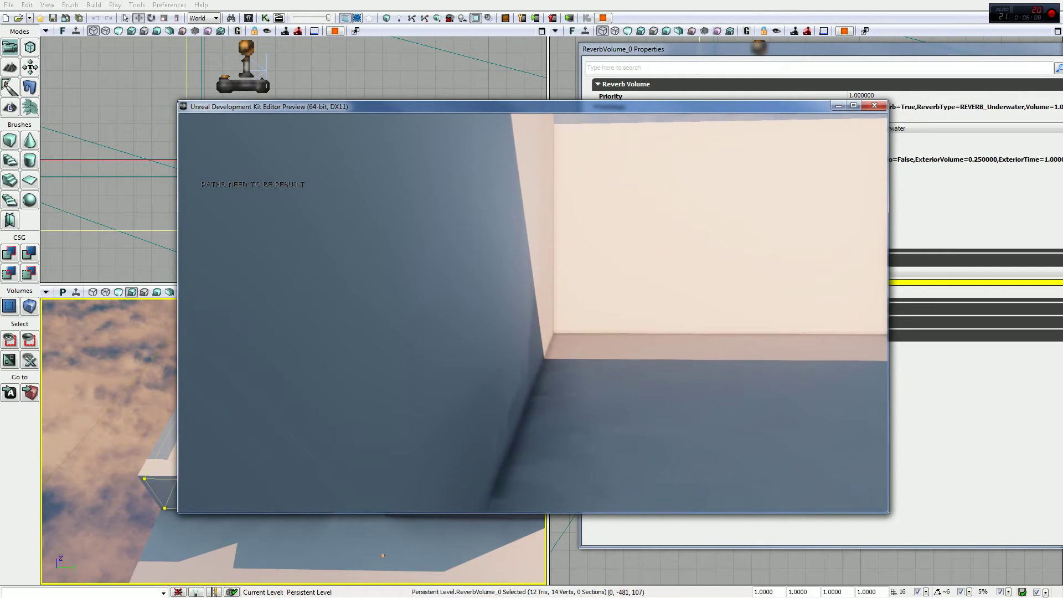
{"action": "key", "text": "w"}
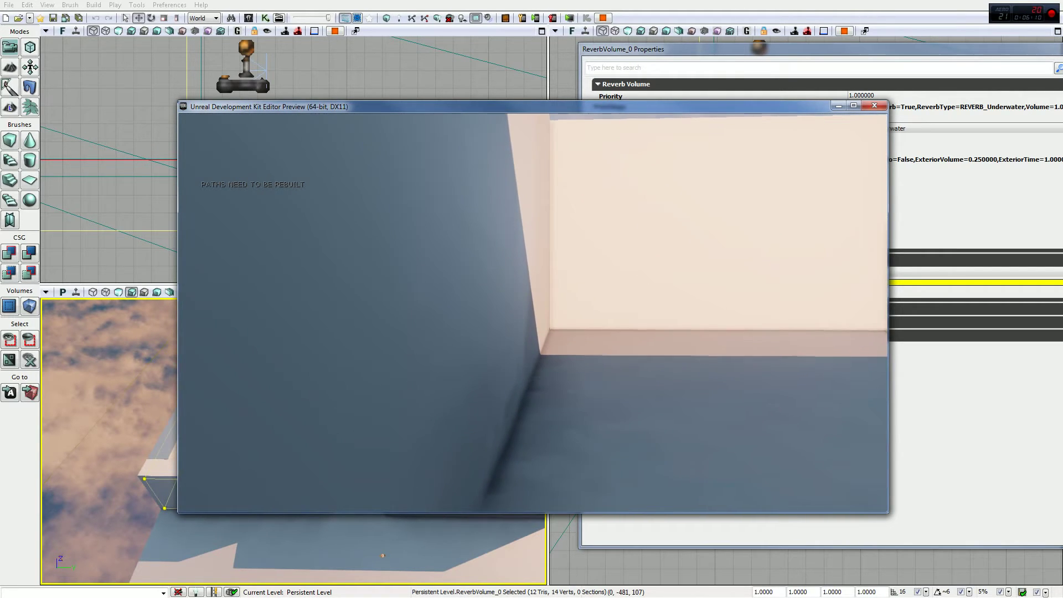
{"action": "key", "text": "Escape"}
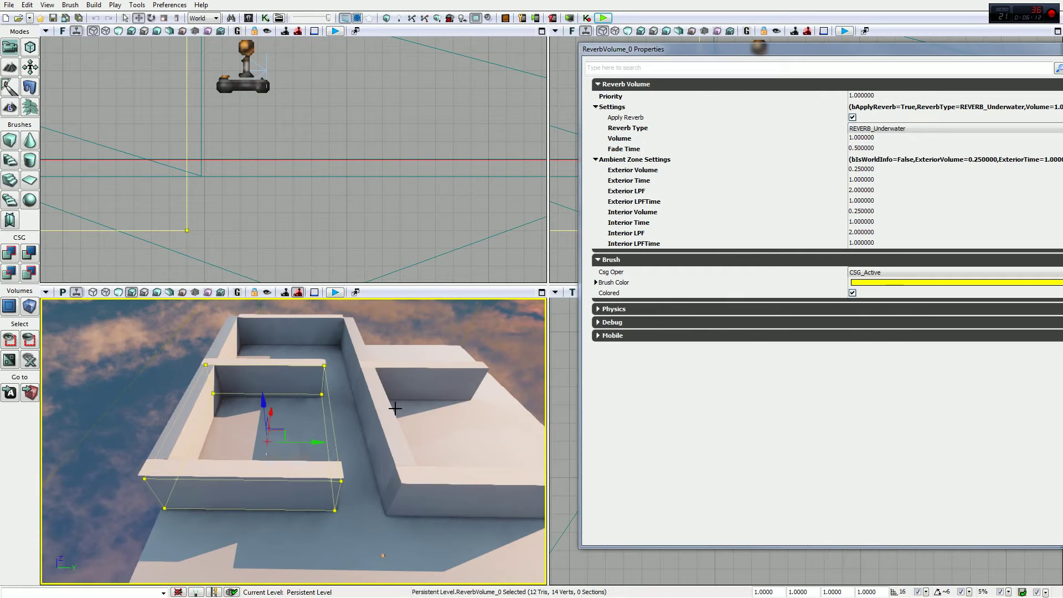
Examine the reverb volume's extent and the surrounding walled rooms from several angles in the perspective view
{"action": "left_click_drag", "start_coordinate": [395, 408], "coordinate": [410, 400]}
{"action": "mouse_move", "coordinate": [415, 472]}
{"action": "left_mouse_down"}
{"action": "mouse_move", "coordinate": [387, 476]}
{"action": "mouse_move", "coordinate": [415, 472]}
{"action": "left_mouse_up"}
{"action": "left_click_drag", "start_coordinate": [398, 392], "coordinate": [341, 416]}
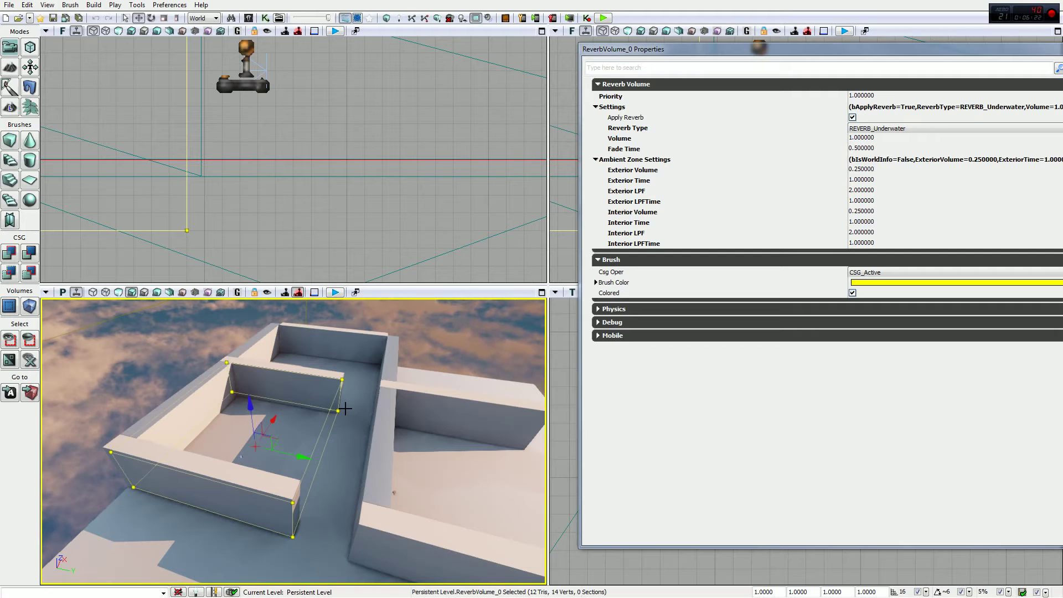
{"action": "left_click_drag", "start_coordinate": [345, 409], "coordinate": [185, 380]}
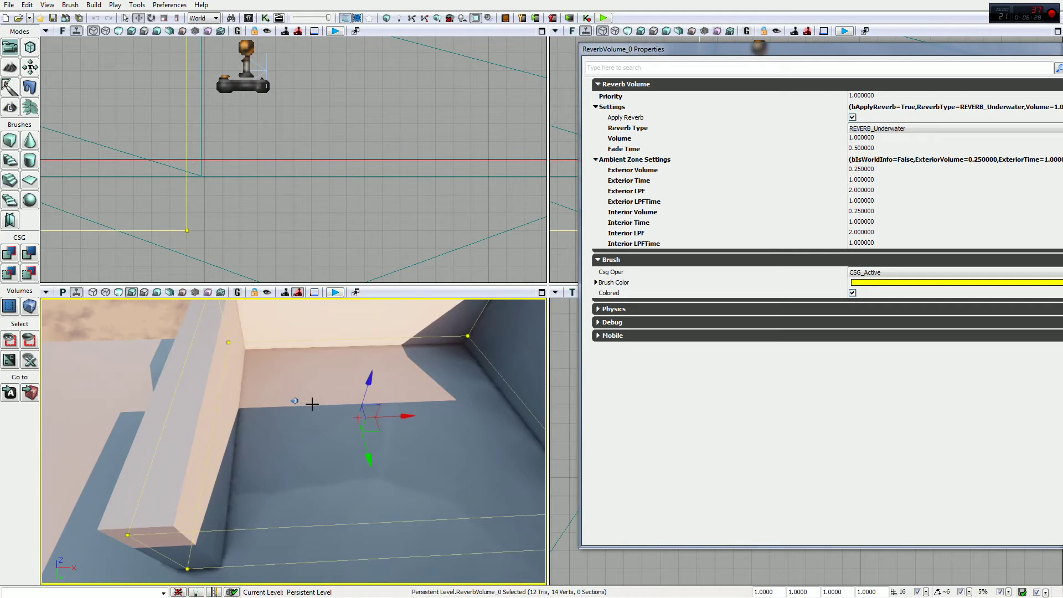
{"action": "left_click_drag", "start_coordinate": [495, 385], "coordinate": [443, 401]}
{"action": "left_click_drag", "start_coordinate": [215, 506], "coordinate": [296, 410]}
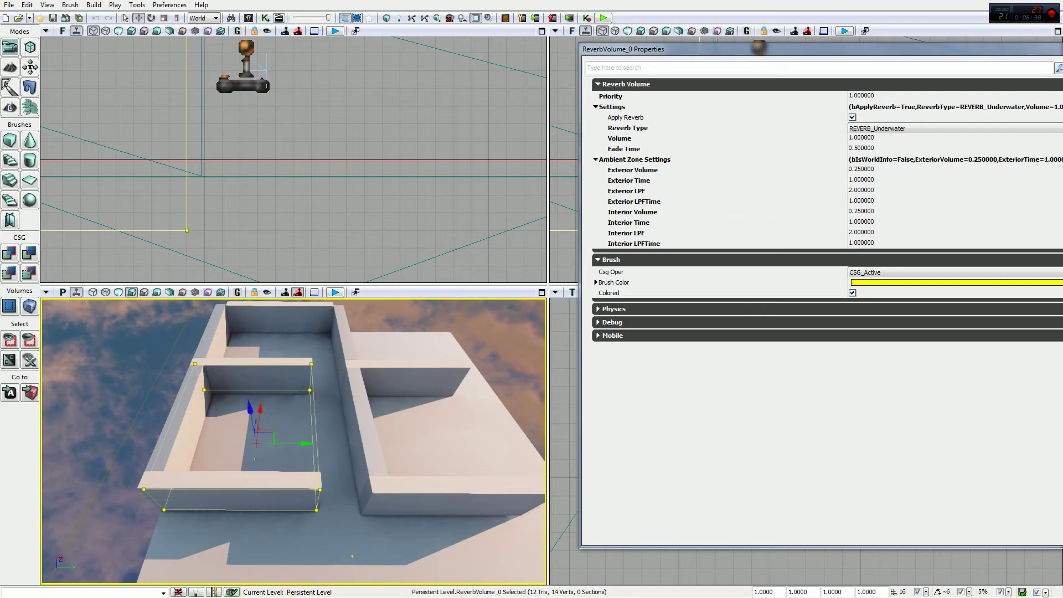
{"action": "left_click_drag", "start_coordinate": [263, 399], "coordinate": [263, 360]}
{"action": "left_click_drag", "start_coordinate": [171, 357], "coordinate": [221, 324]}
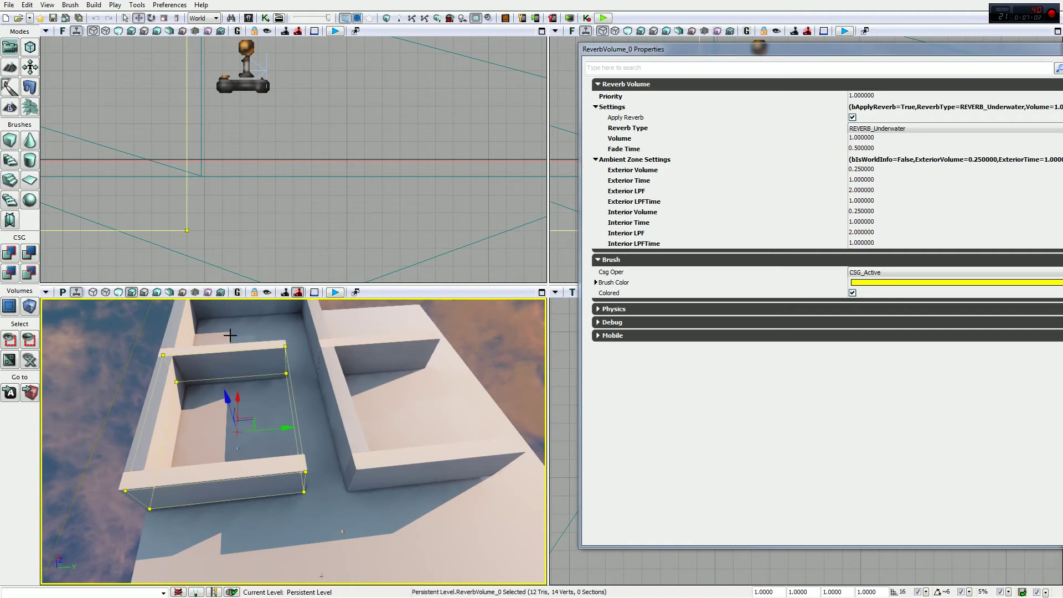
Move the ambient sound actor slightly towards the back wall of its room and bring its full properties into view
{"action": "left_click", "coordinate": [238, 445]}
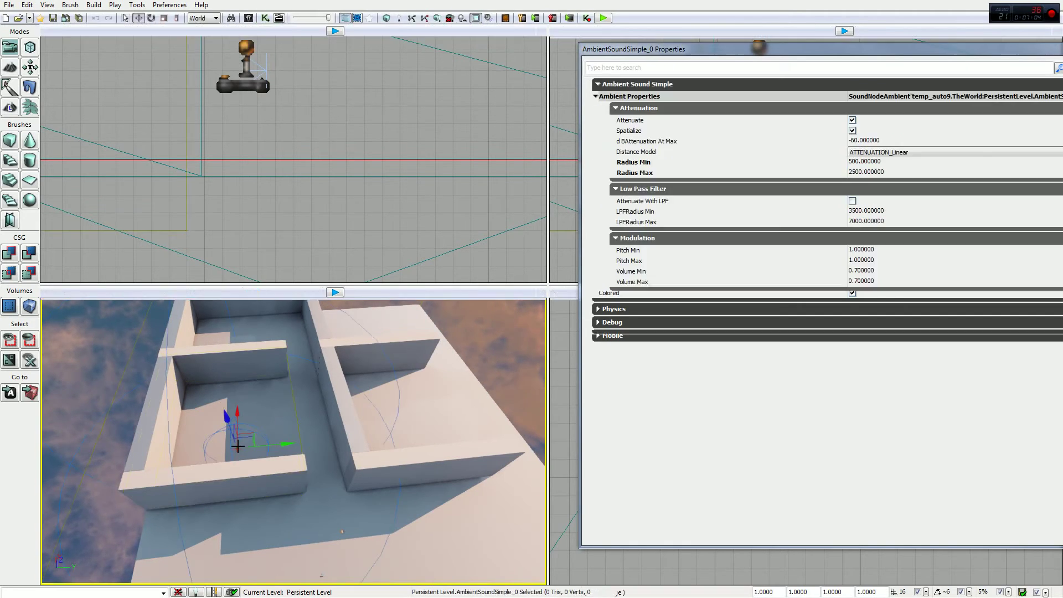
{"action": "left_click_drag", "start_coordinate": [239, 444], "coordinate": [257, 369]}
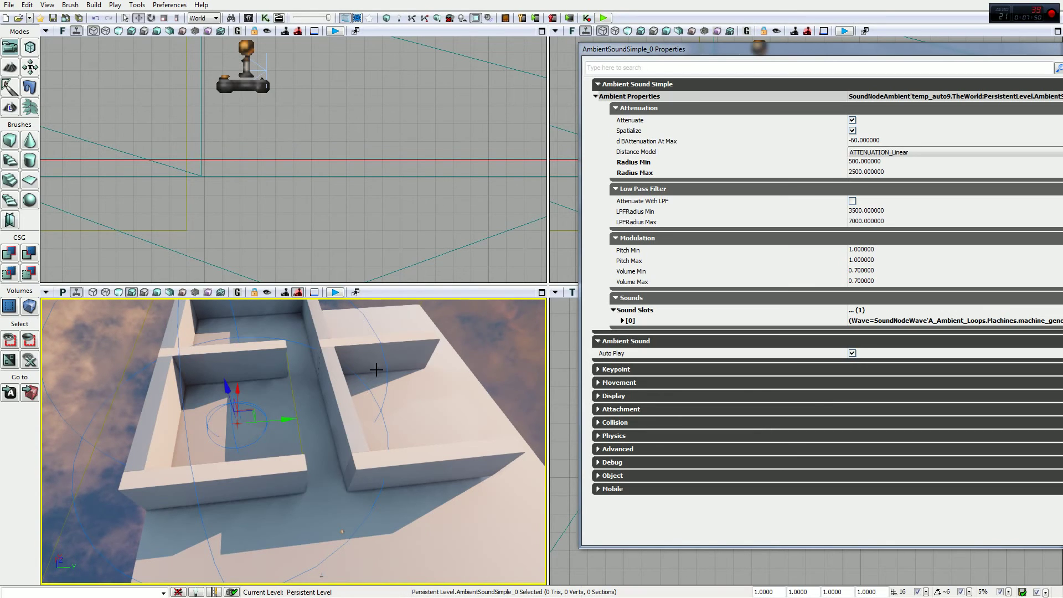
{"action": "left_click_drag", "start_coordinate": [625, 51], "coordinate": [512, 74]}
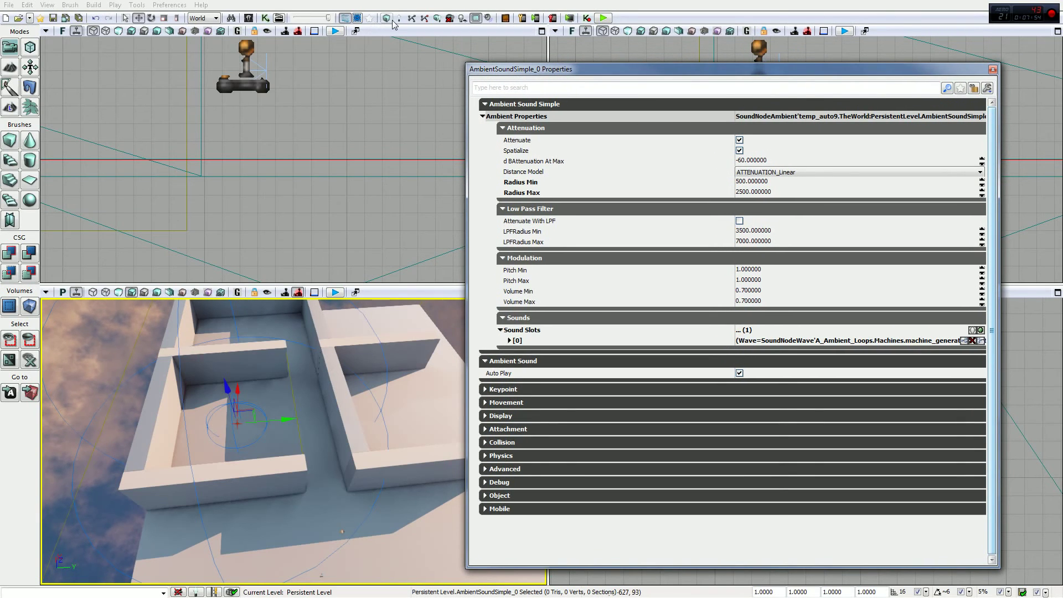